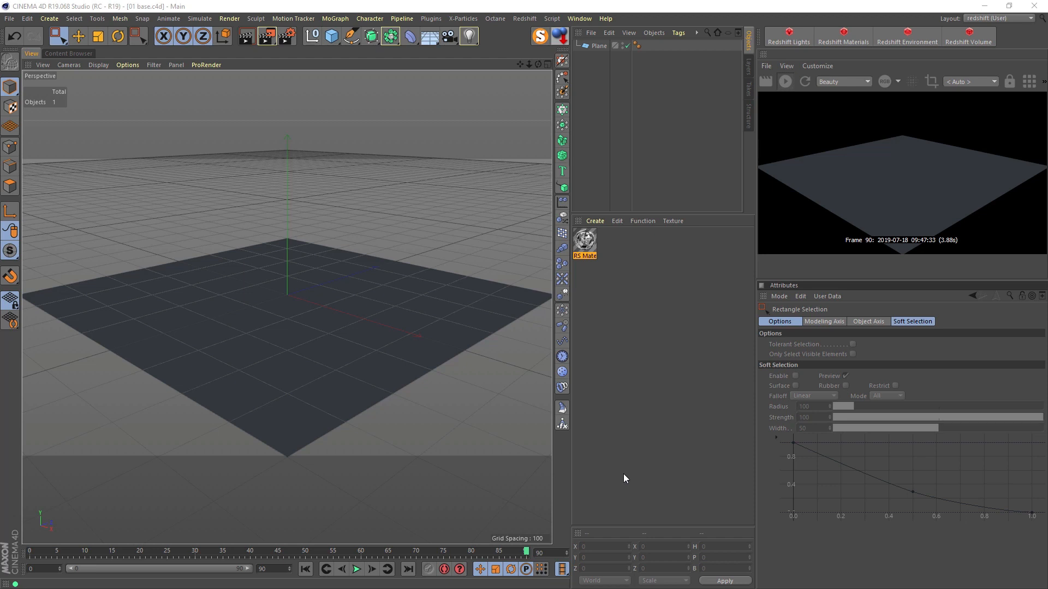
Check the round.png texture node in the RS Material's shader graph, and apply the material to the plane.
double_click(584, 241)
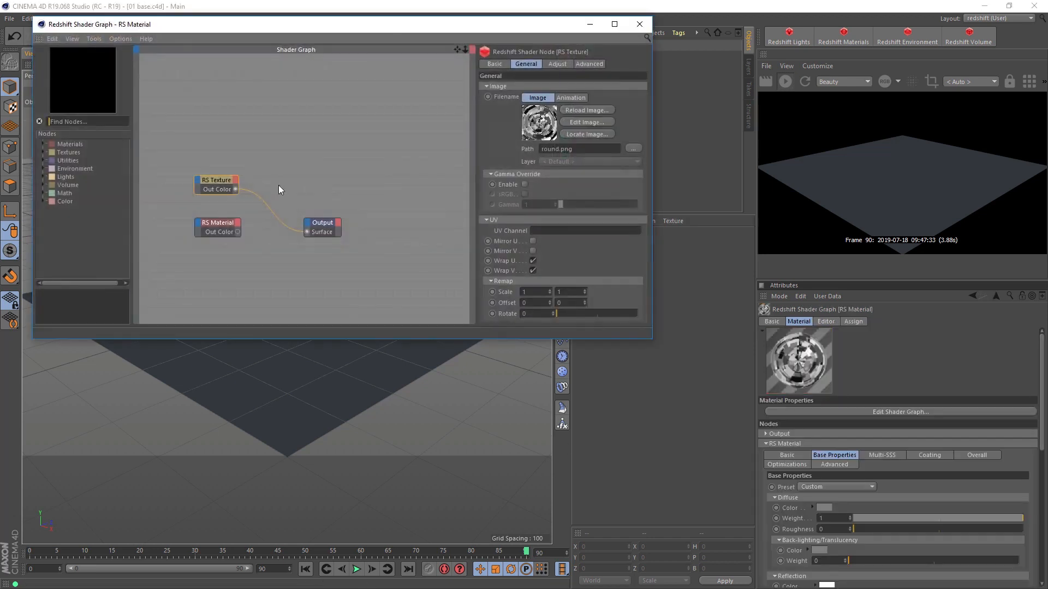
left_click(278, 179)
left_click(211, 179)
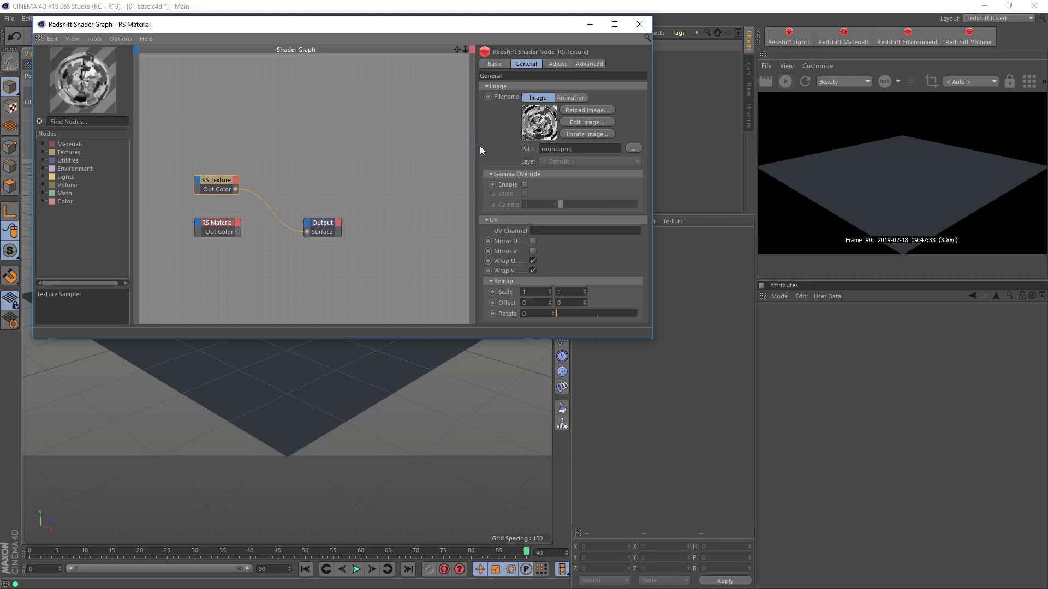
left_click(586, 26)
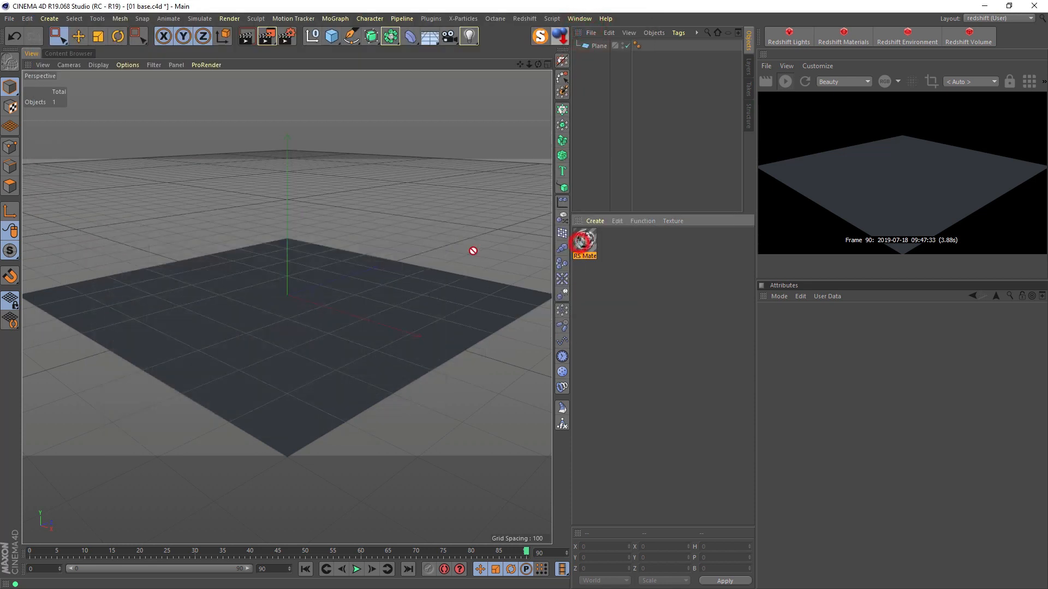
left_click_drag(473, 250, 316, 281)
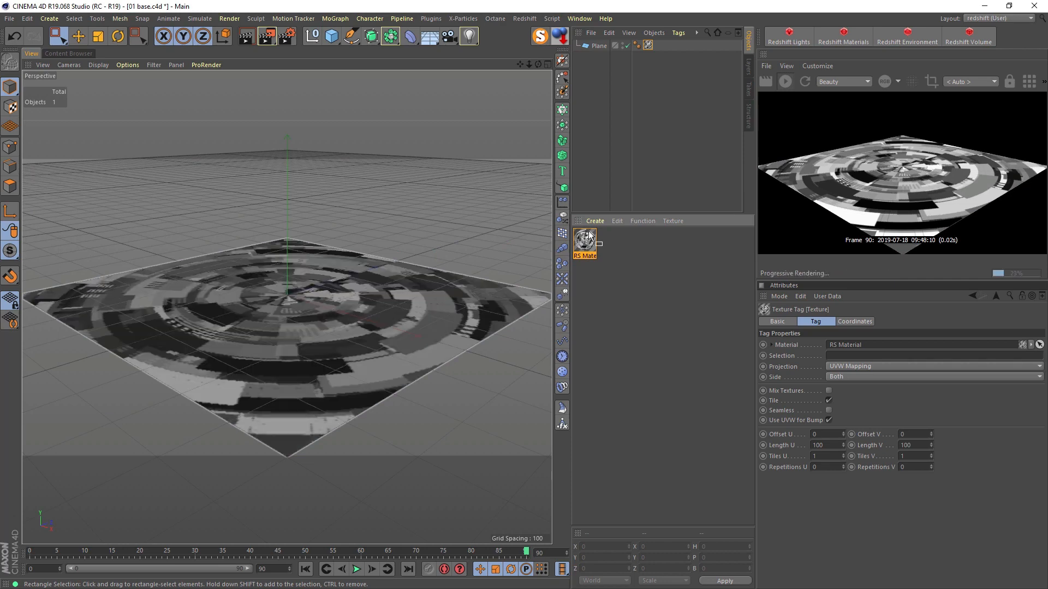
left_click_drag(286, 313, 286, 359, "alt")
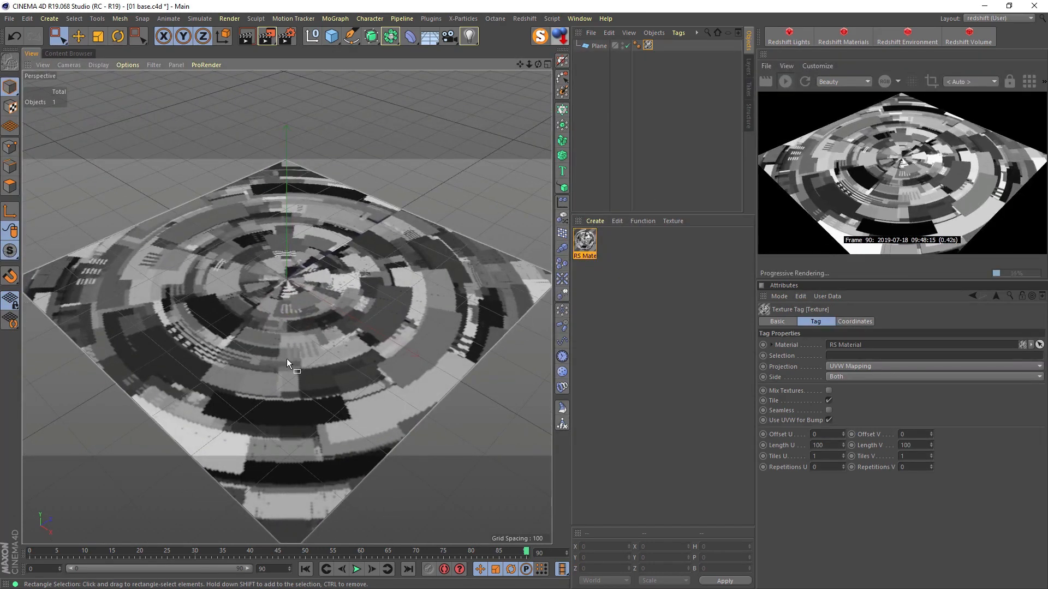
Add a Redshift Object tag to the plane, override its geometry settings, and enable tessellation with a minimum edge length of 2.
right_click(598, 47)
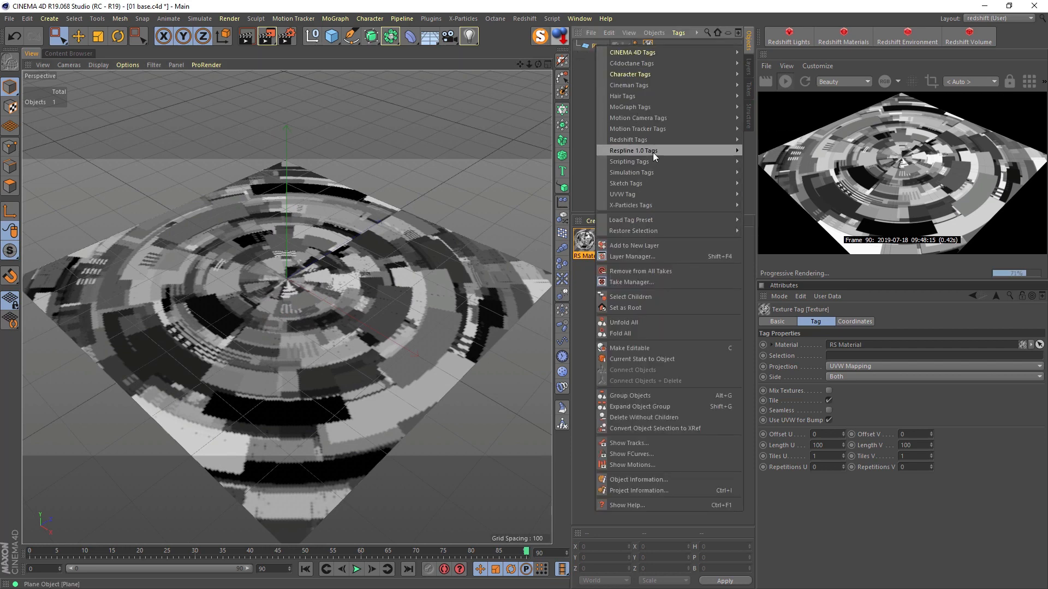
mouse_move(705, 141)
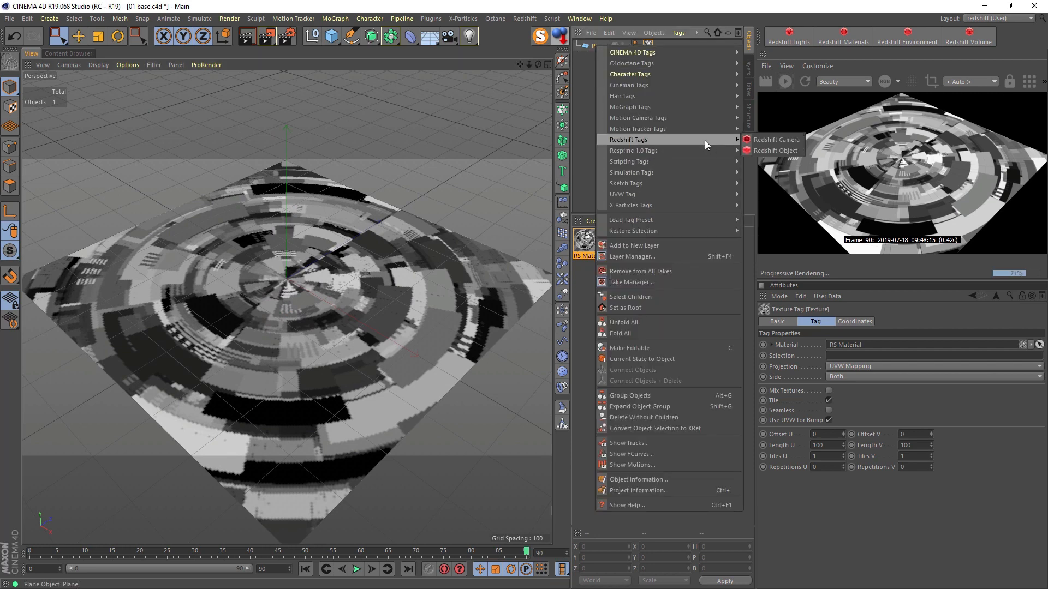
left_click(764, 150)
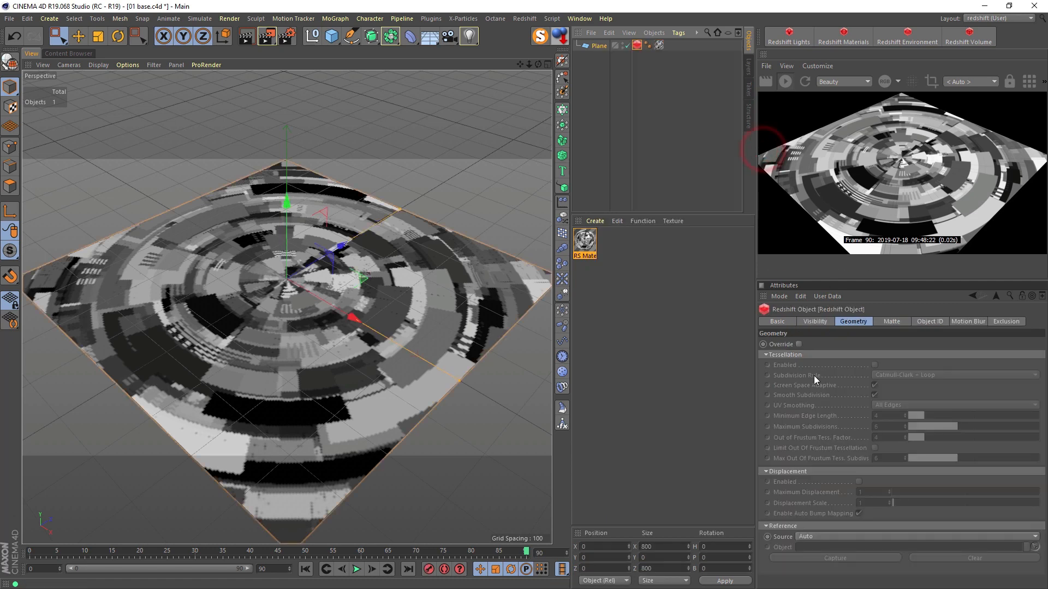
left_click(874, 365)
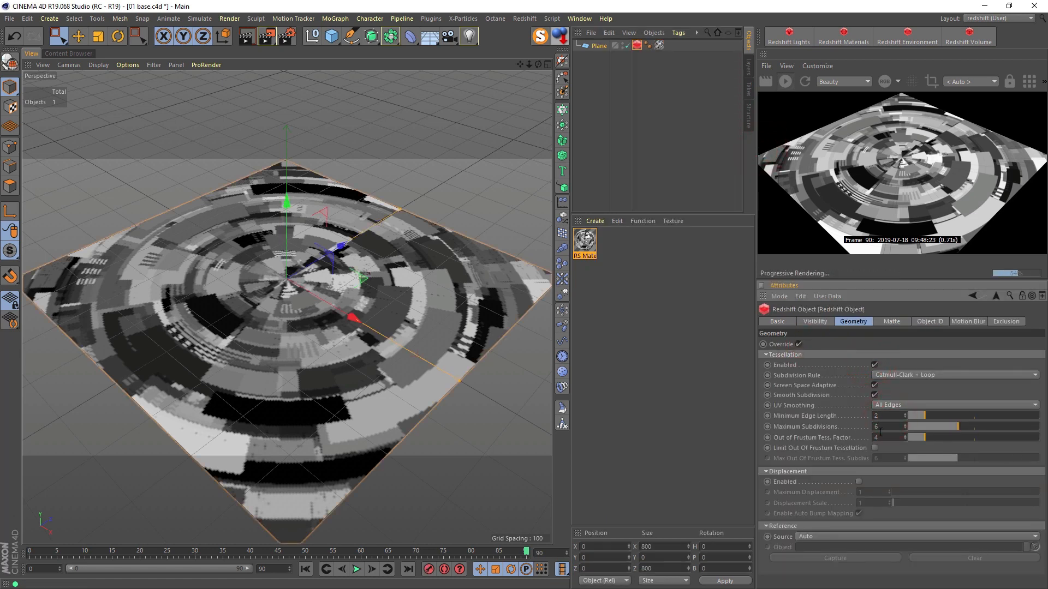
left_click(595, 47)
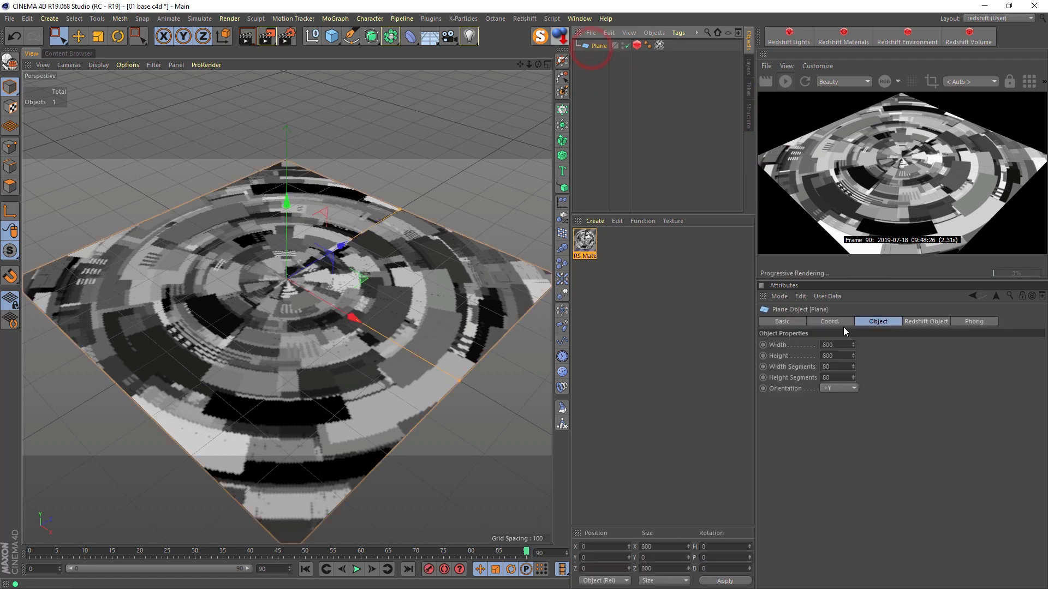
left_click_drag(833, 377, 805, 369)
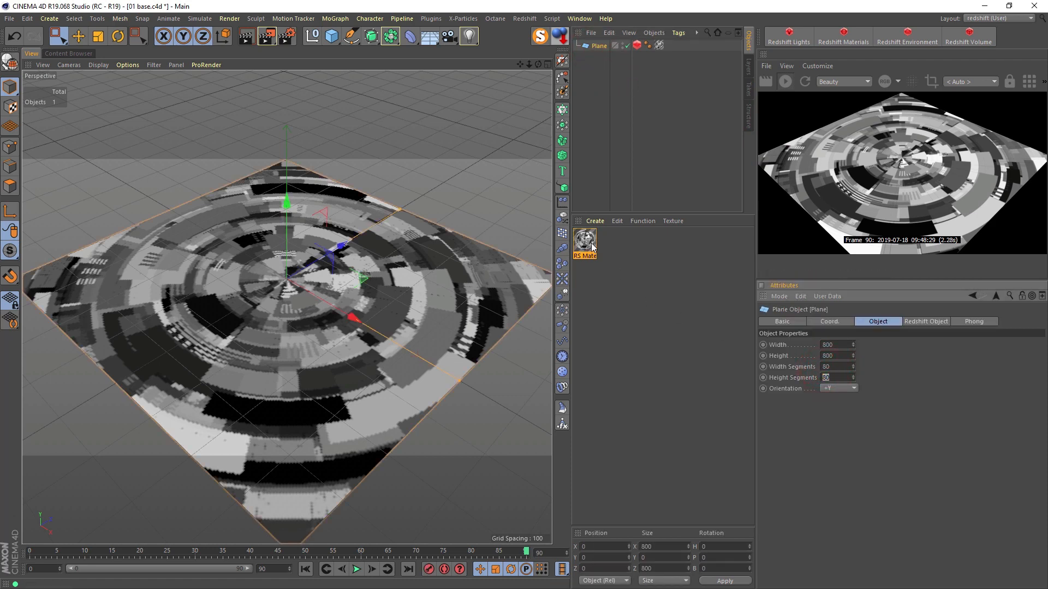
Add a Displacement node beside the RS Texture node in the RS Material's shader graph.
left_click(585, 240)
left_click(795, 411)
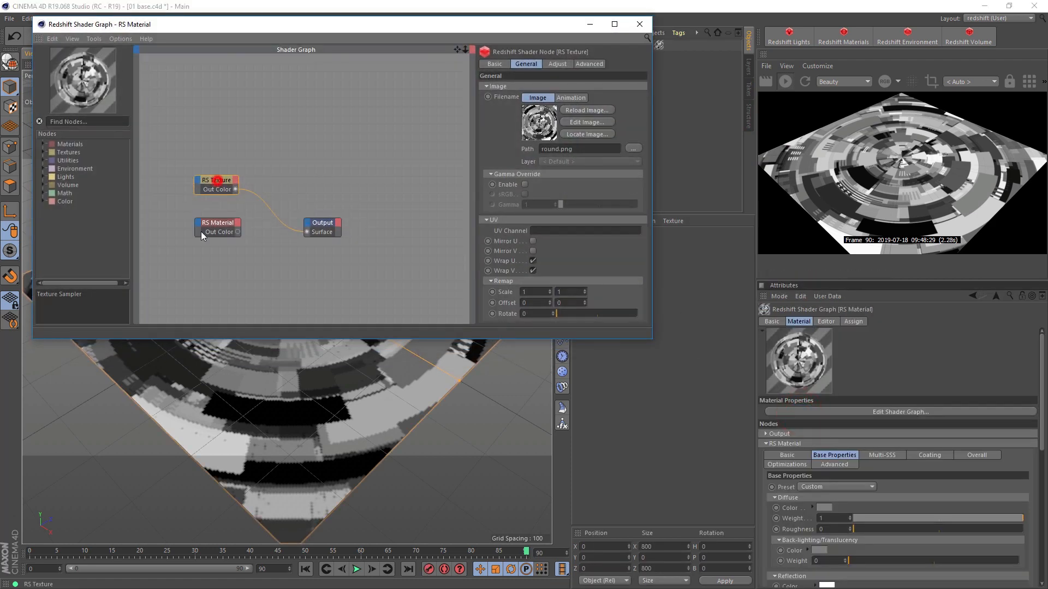
left_click_drag(218, 181, 170, 271)
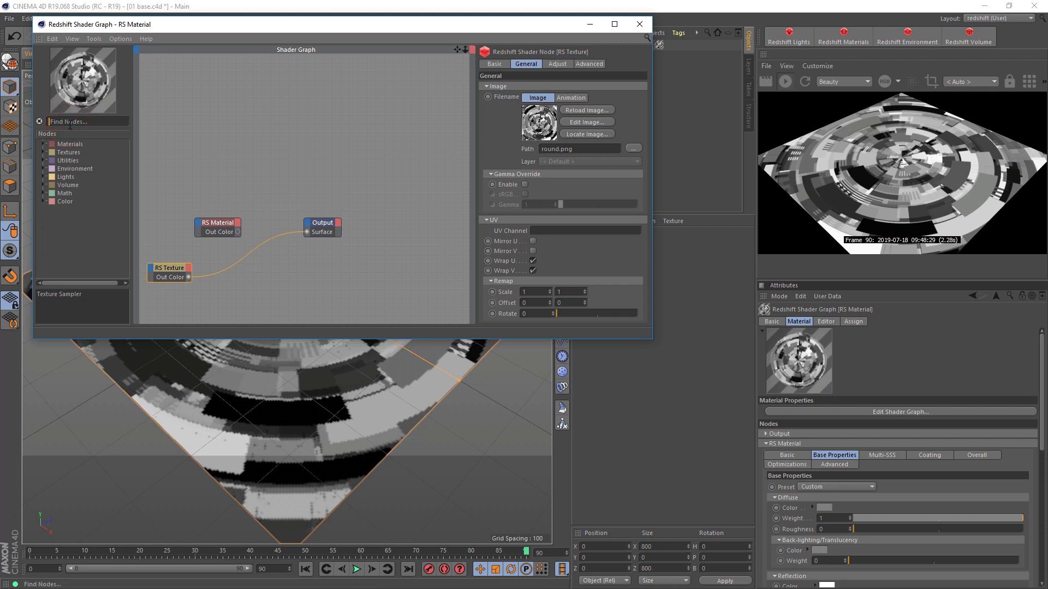
type("e")
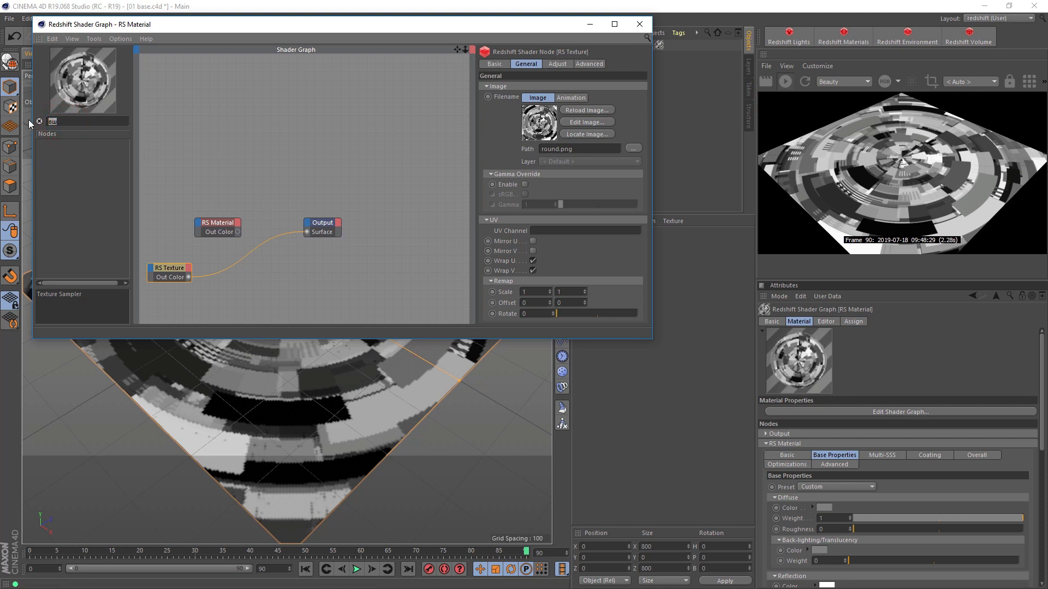
type("dis")
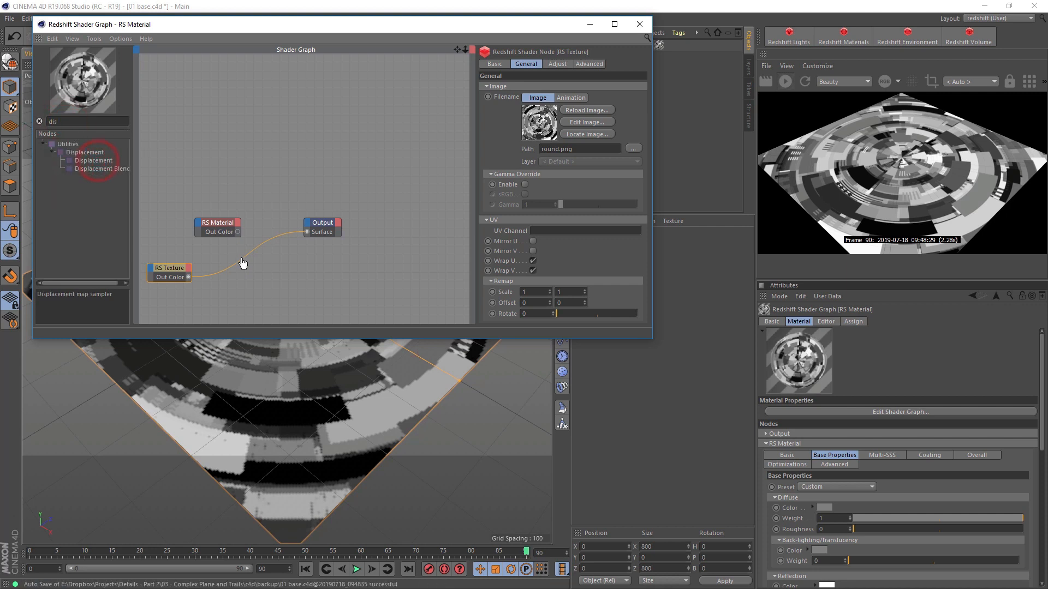
left_click_drag(243, 264, 271, 266)
Wire the texture through the displacement's Tex Map into the Output's Displacement, and connect RS Material to the Output's Surface.
mouse_move(240, 283)
left_click(283, 283)
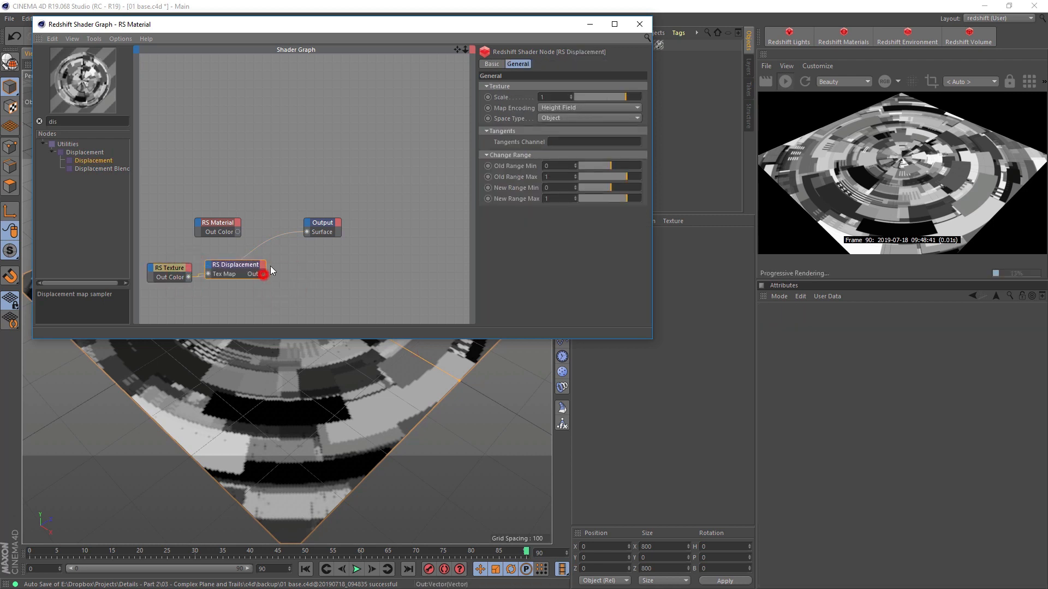
left_click_drag(310, 228, 321, 232)
left_click(322, 235)
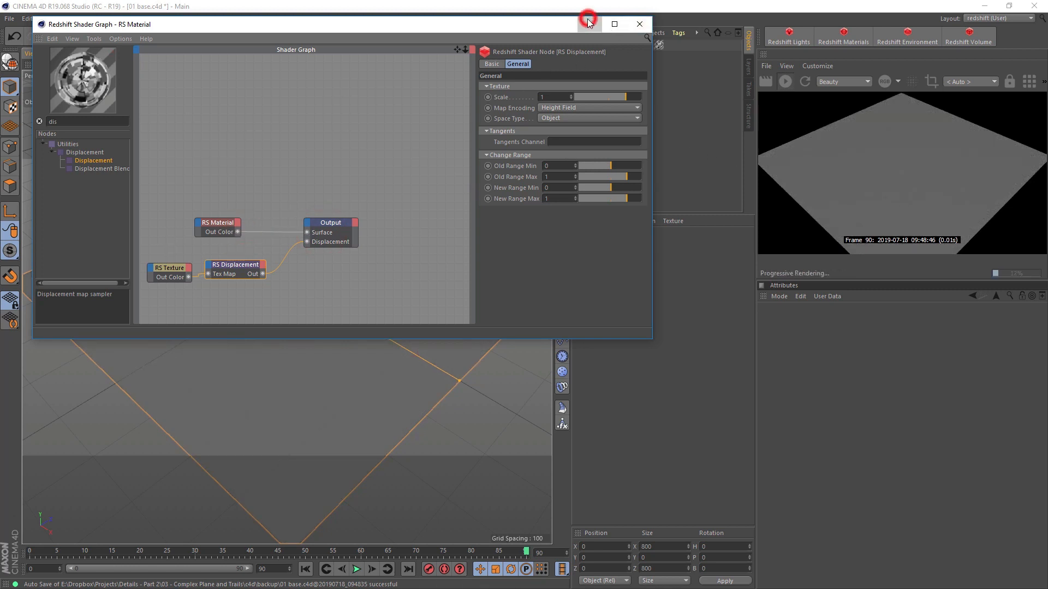
left_click(639, 24)
Enable displacement in the plane's Redshift Object tag and set Maximum Displacement and Displacement Scale to 20.
left_click(637, 45)
left_click(858, 482)
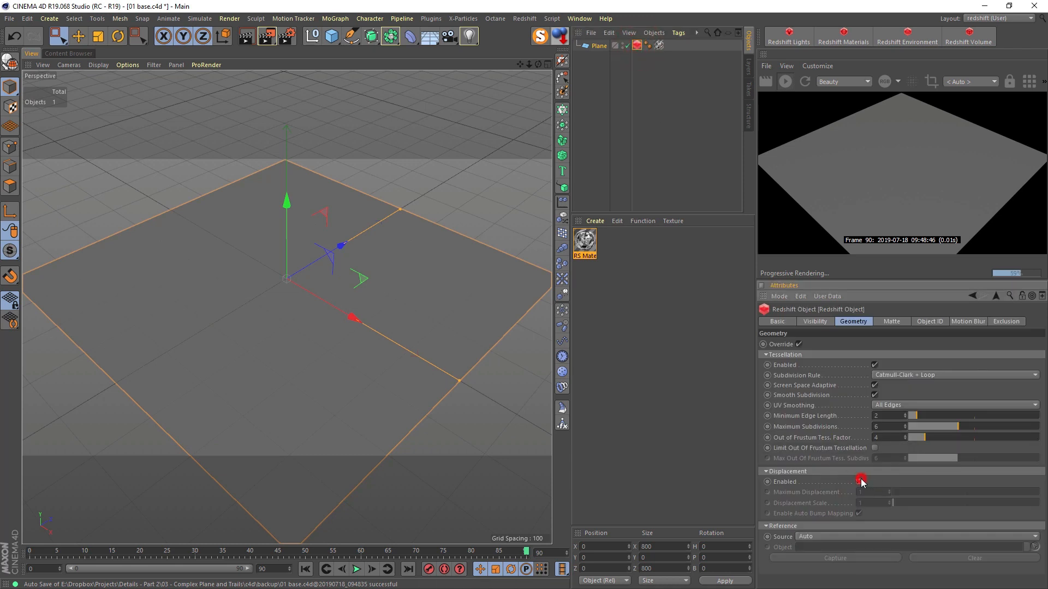
left_click_drag(873, 504, 828, 499)
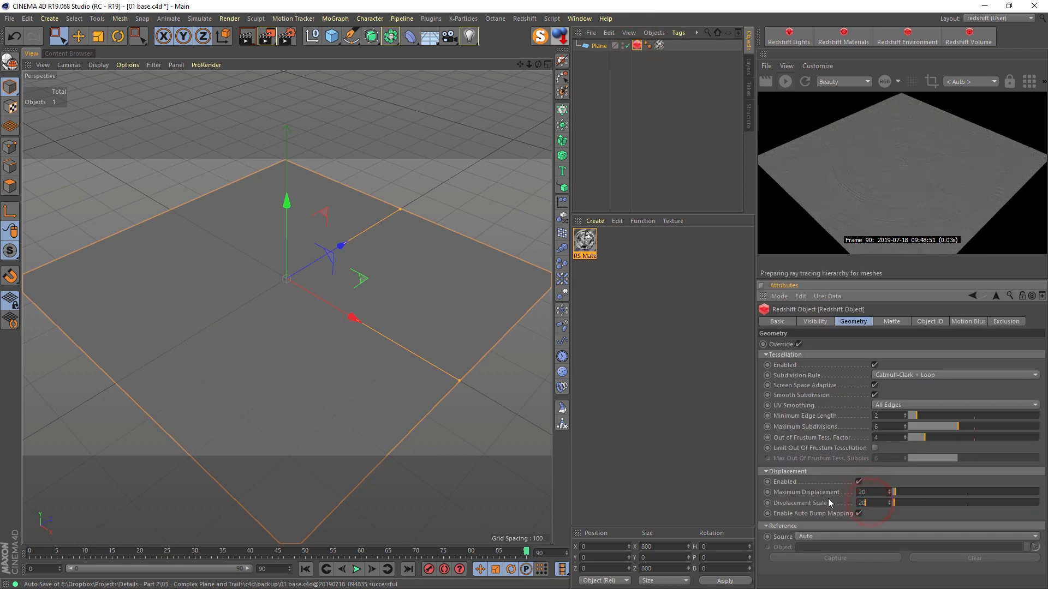
type("20")
key("Return")
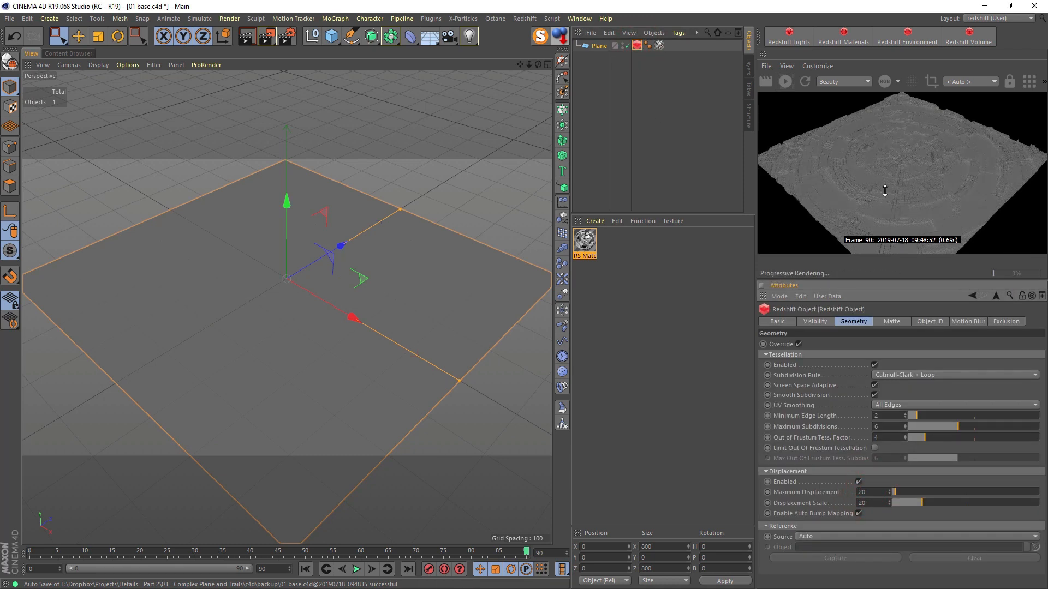
Raise the plane's Maximum Displacement and Displacement Scale to 40.
left_click_drag(866, 505, 846, 509)
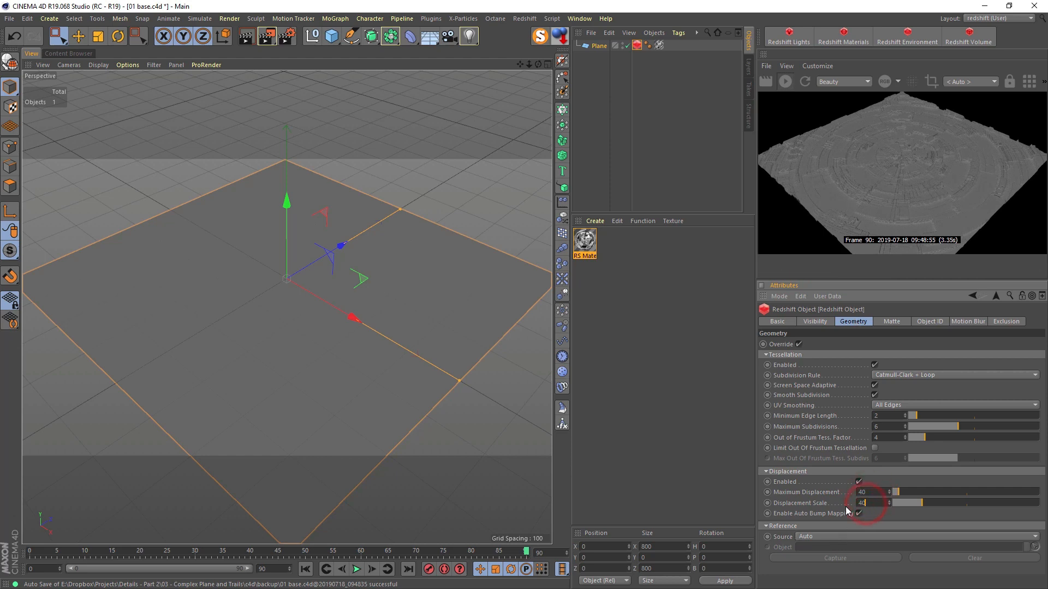
type("40")
key("Return")
Add a Redshift area light and set its Intensity Multiplier to 10.
left_click(793, 39)
mouse_move(816, 39)
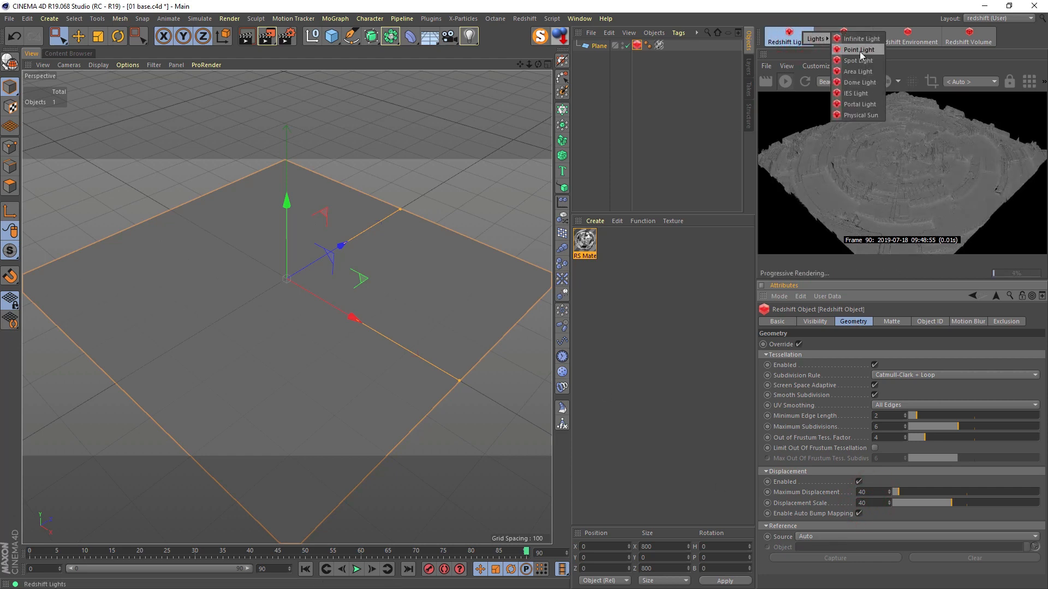
left_click(858, 72)
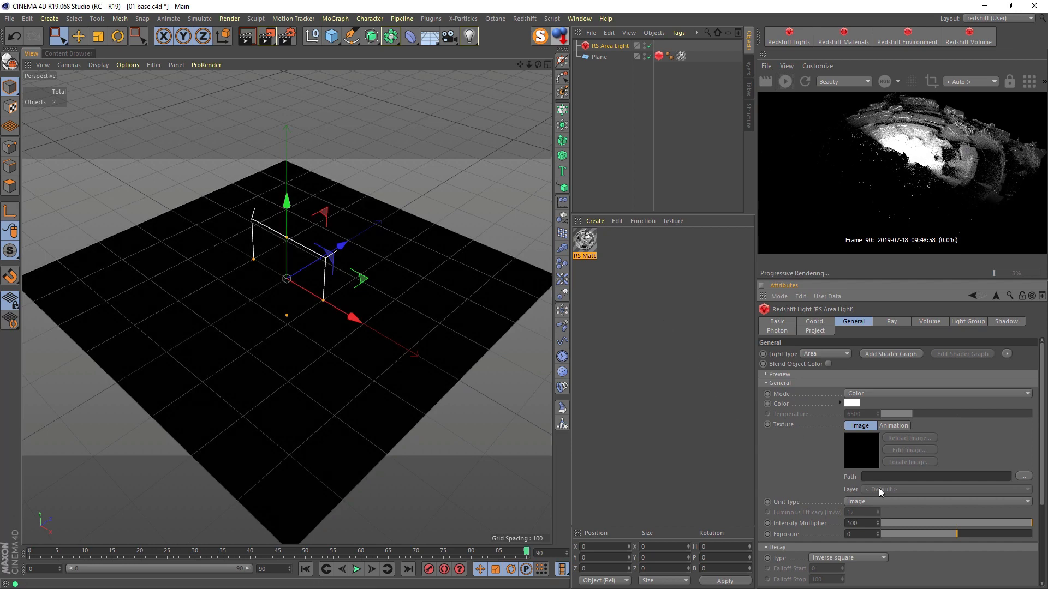
type("10")
key("Return")
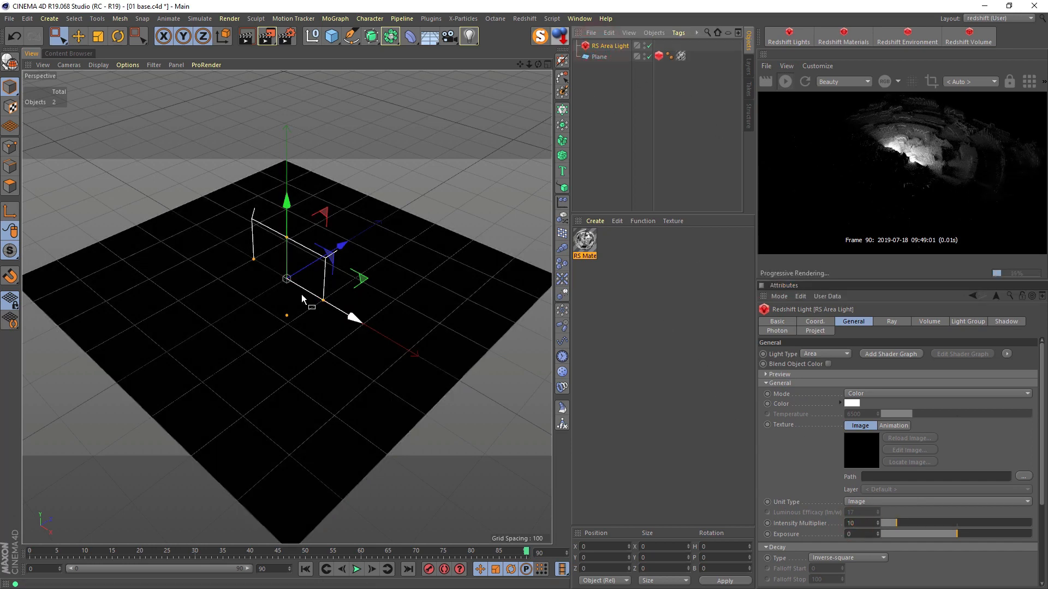
Scale the area light up to about 400%.
key("t")
left_click_drag(198, 195, 549, 150)
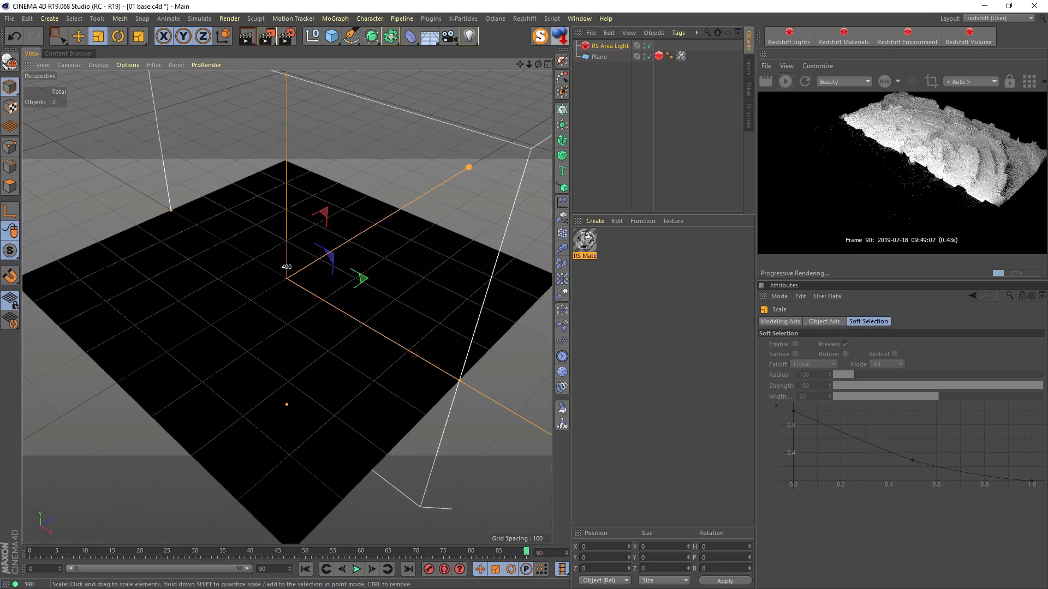
key("space")
Rotate the area light to a heading of -90° and move it along X to about -529, beside the plane.
key("r")
left_click_drag(308, 314, 227, 308)
key("e")
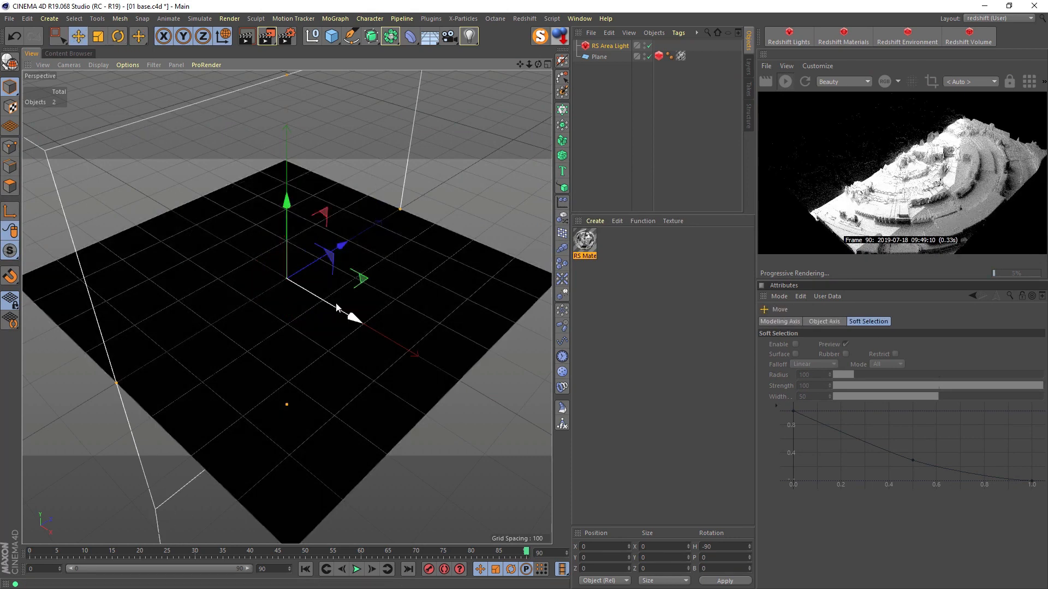
left_click_drag(345, 308, 184, 221)
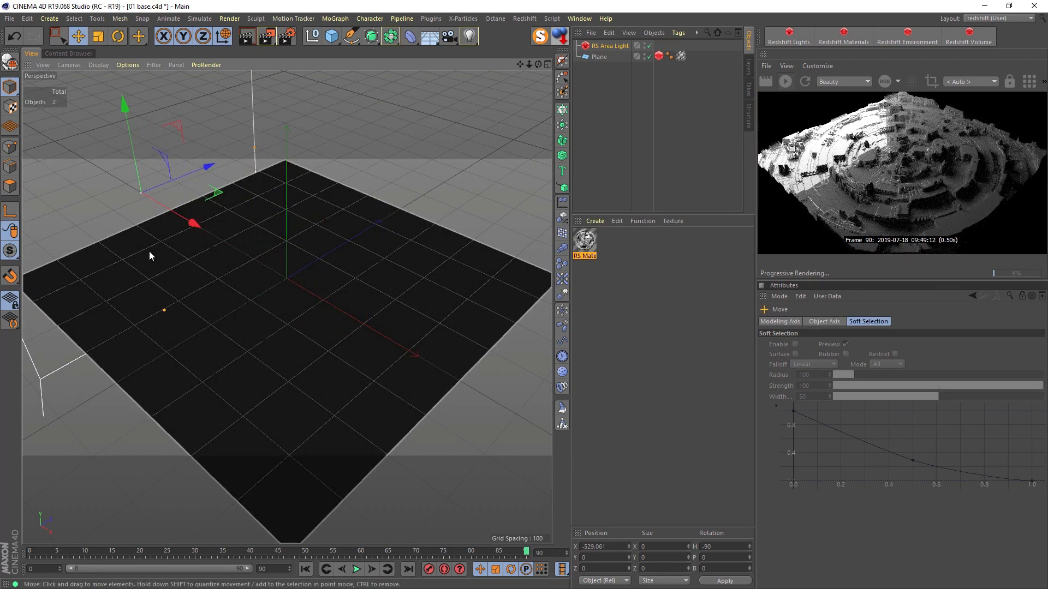
Add a camera from a low view of the plane and set its X and Y position, heading and pitch to 0.
mouse_move(456, 124)
left_mouse_down("alt")
mouse_move(309, 294)
mouse_move(442, 116)
left_mouse_up("alt")
left_click(450, 37)
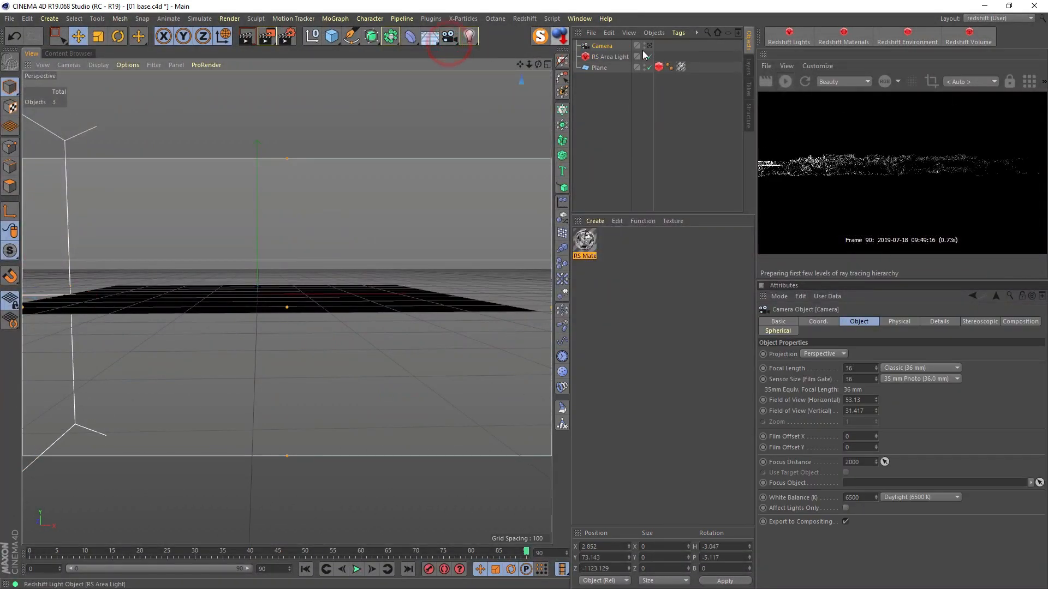
left_click(819, 322)
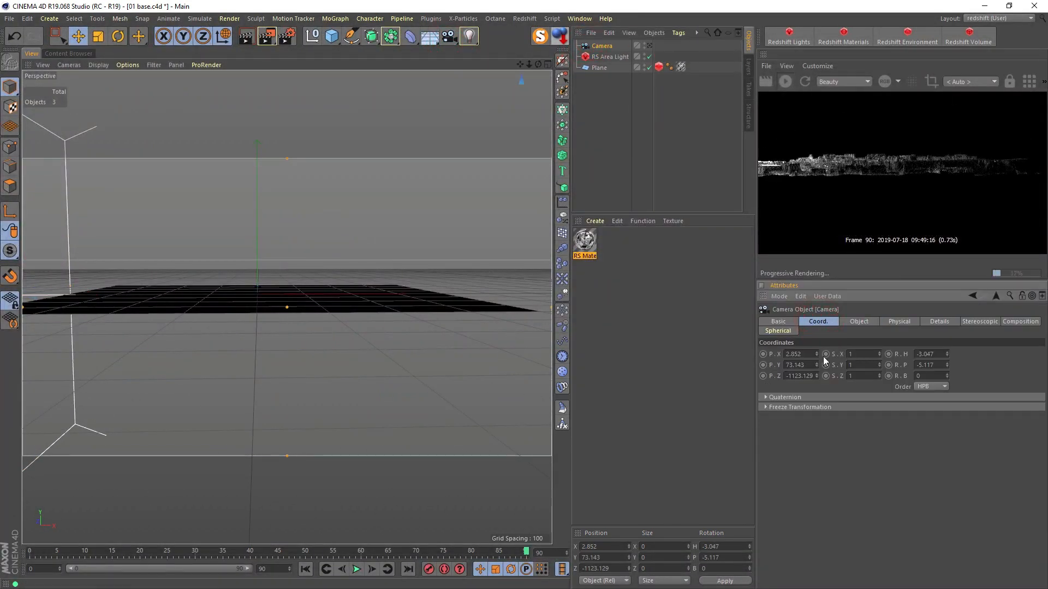
key("Return")
left_click_drag(808, 365, 731, 356)
type("0")
key("Return")
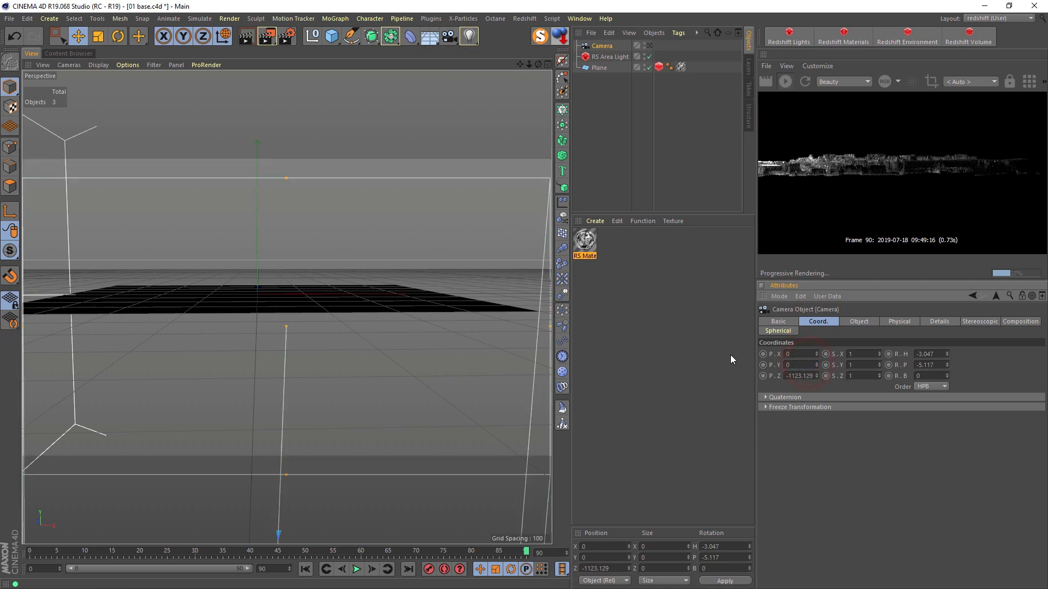
type("0")
key("Return")
left_click_drag(934, 354, 808, 322)
type("0")
key("Return")
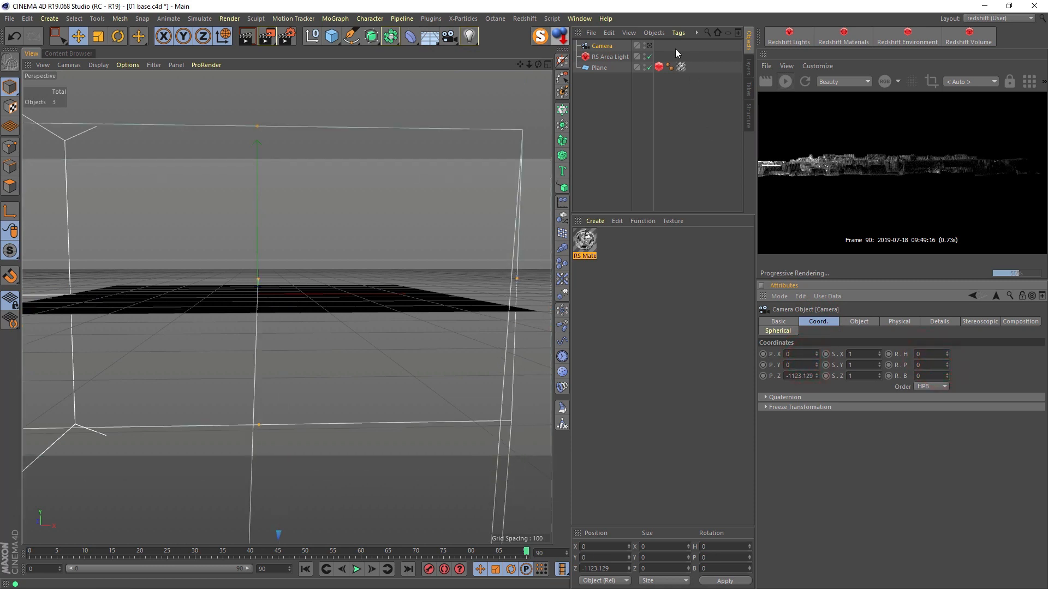
Look through the new camera, add a null at the origin, and make the camera its child.
left_click(650, 45)
left_click(316, 38)
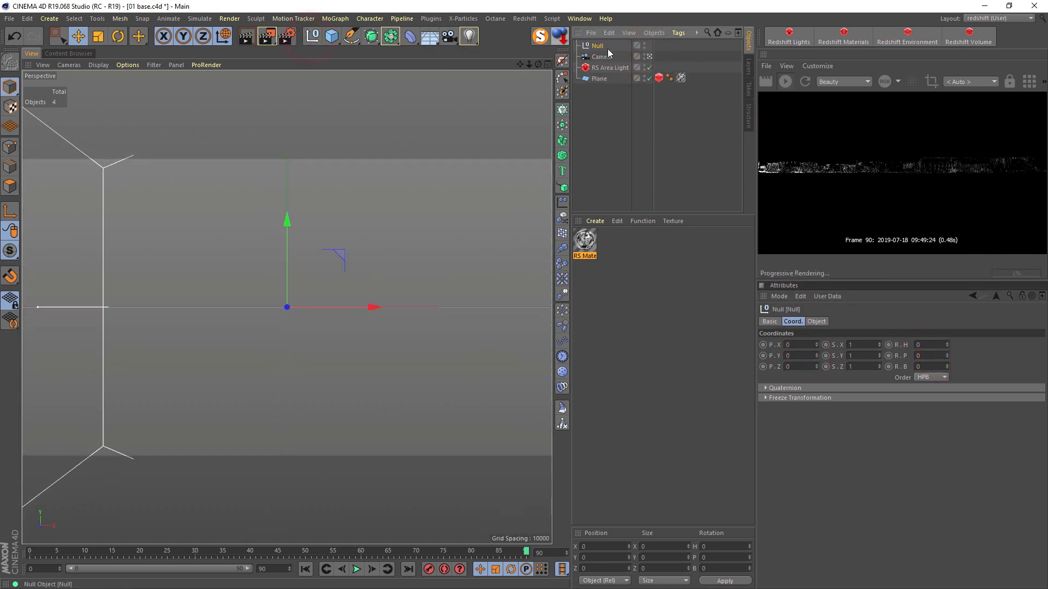
left_click_drag(598, 50, 598, 46)
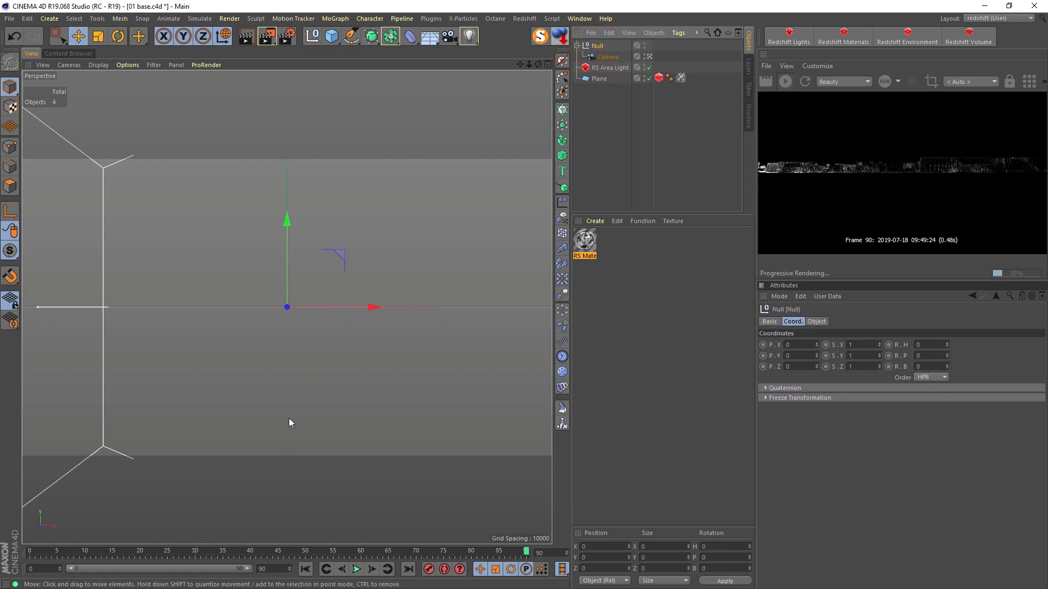
Tilt the null to a pitch of about -38° and scale it down to bring the camera closer to the plane.
key("r")
left_click_drag(287, 327, 287, 253)
key("t")
left_click_drag(393, 349, 74, 418)
key("r")
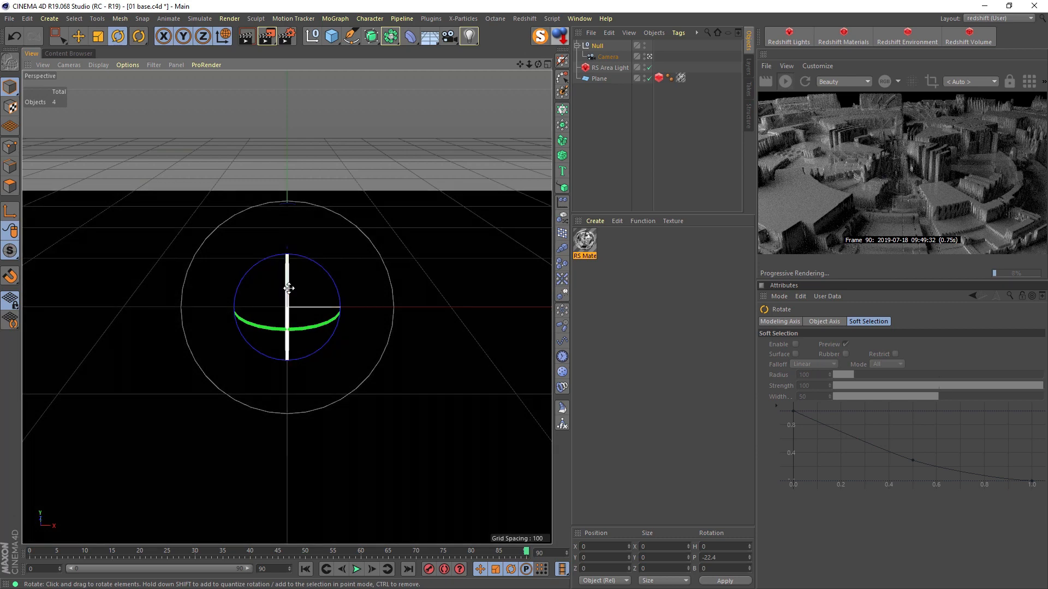
left_click_drag(288, 285, 298, 267)
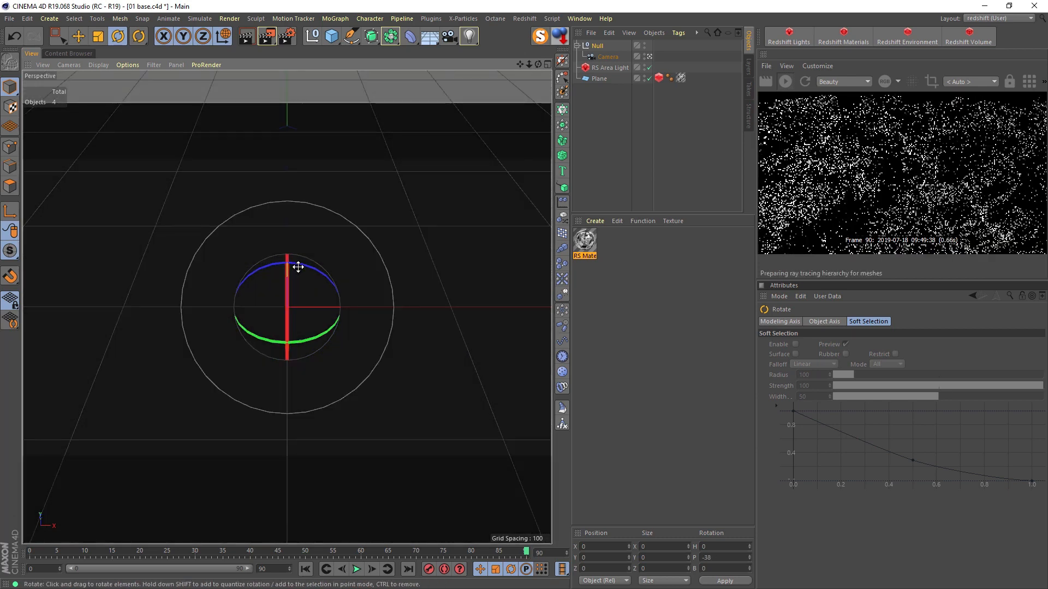
Set the viewport's tinted border opacity to 100 and switch the display mode so the plane shows its mesh lines.
key("shift+v")
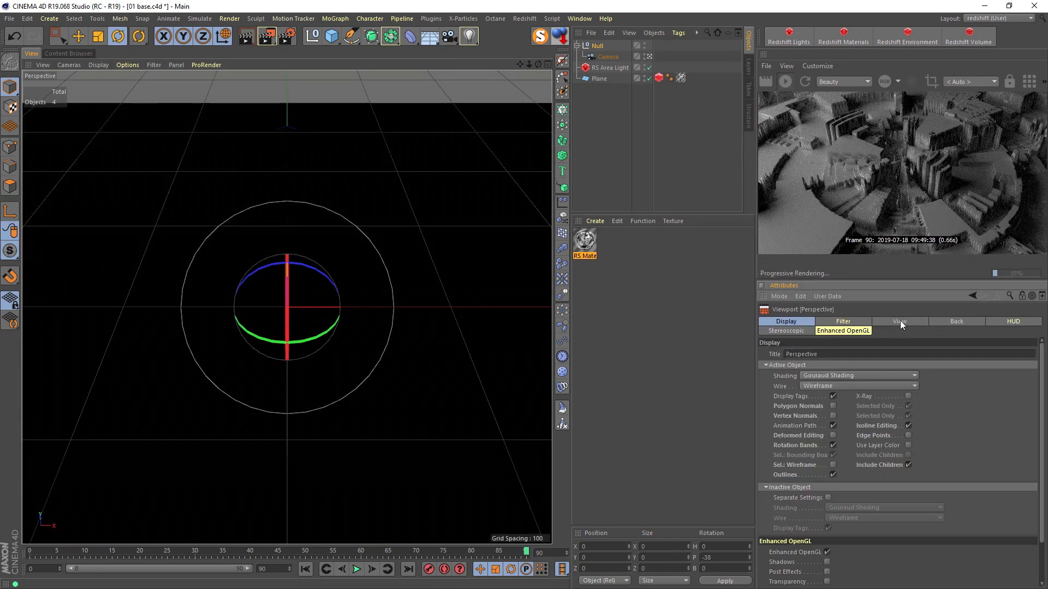
left_click(899, 322)
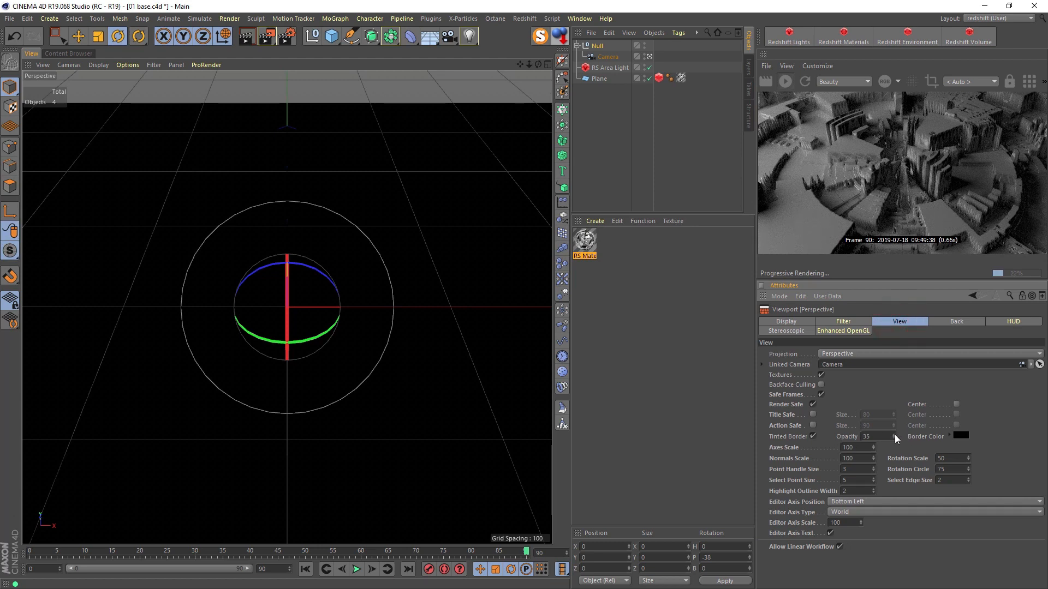
left_click_drag(893, 436, 893, 400)
left_click(106, 67)
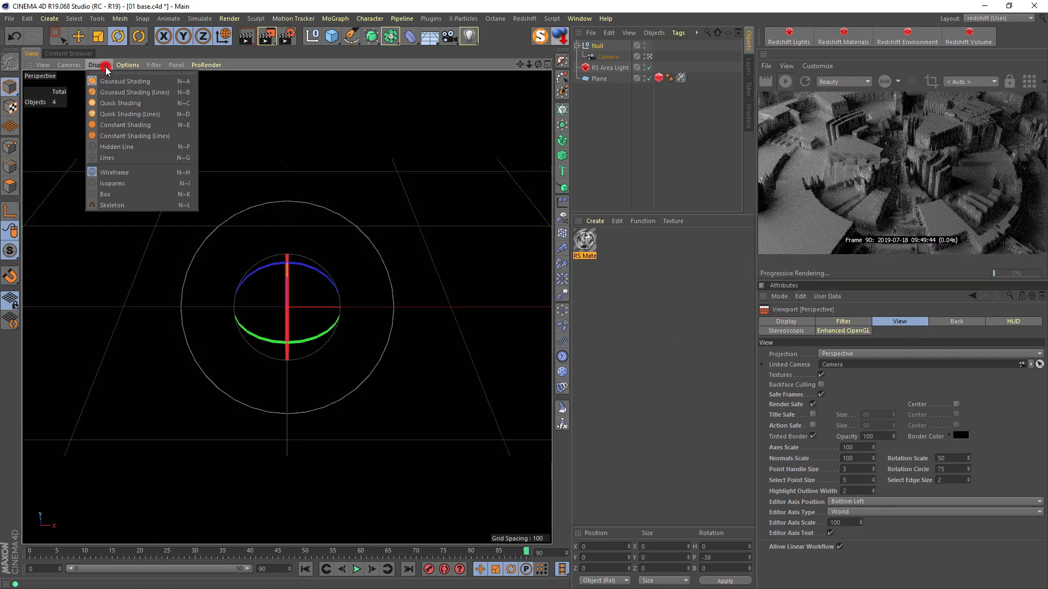
left_click(125, 157)
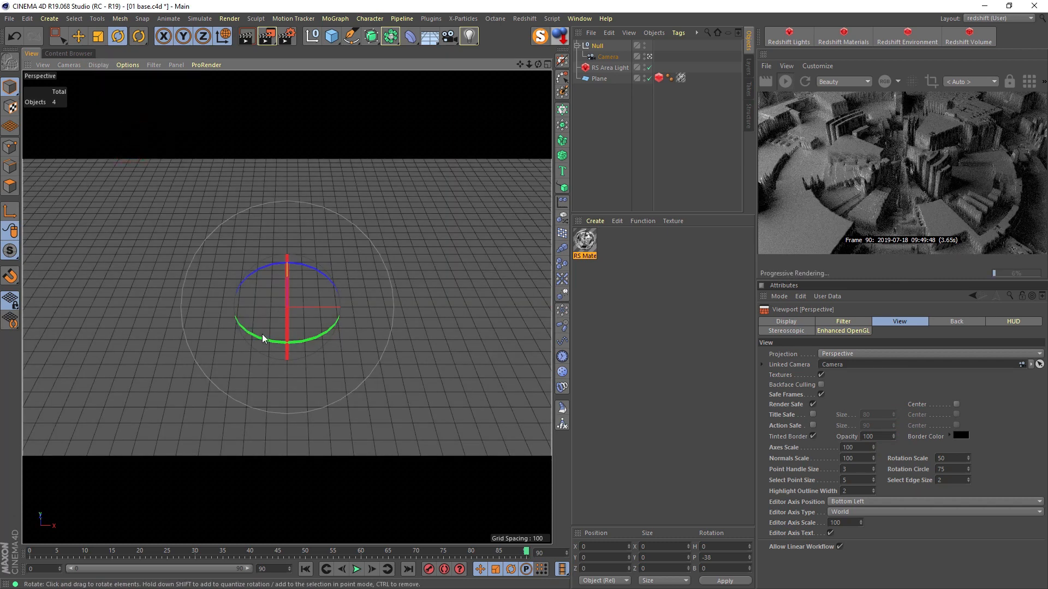
At frame 0, rotate the camera's null to about heading -34°, pitch -26° and bank 10.5°, and record a keyframe.
left_click(592, 46)
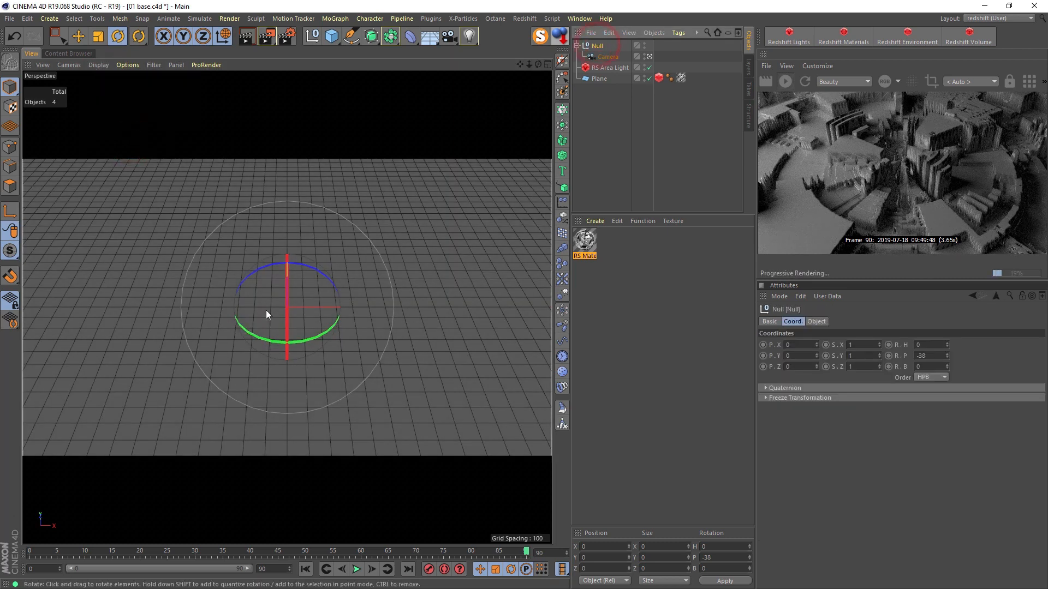
left_click_drag(266, 342, 212, 328)
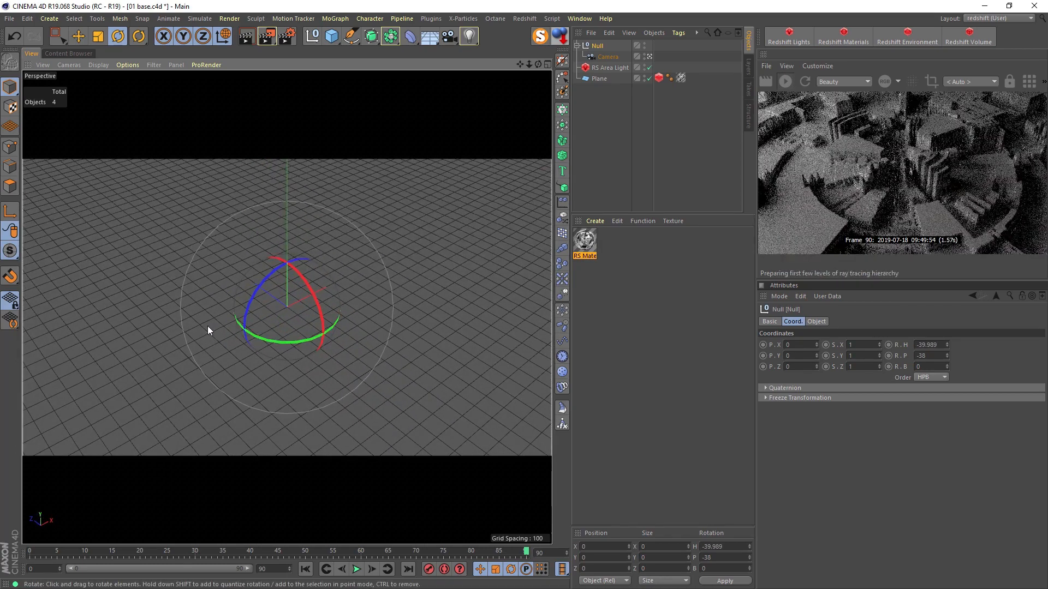
left_click(30, 551)
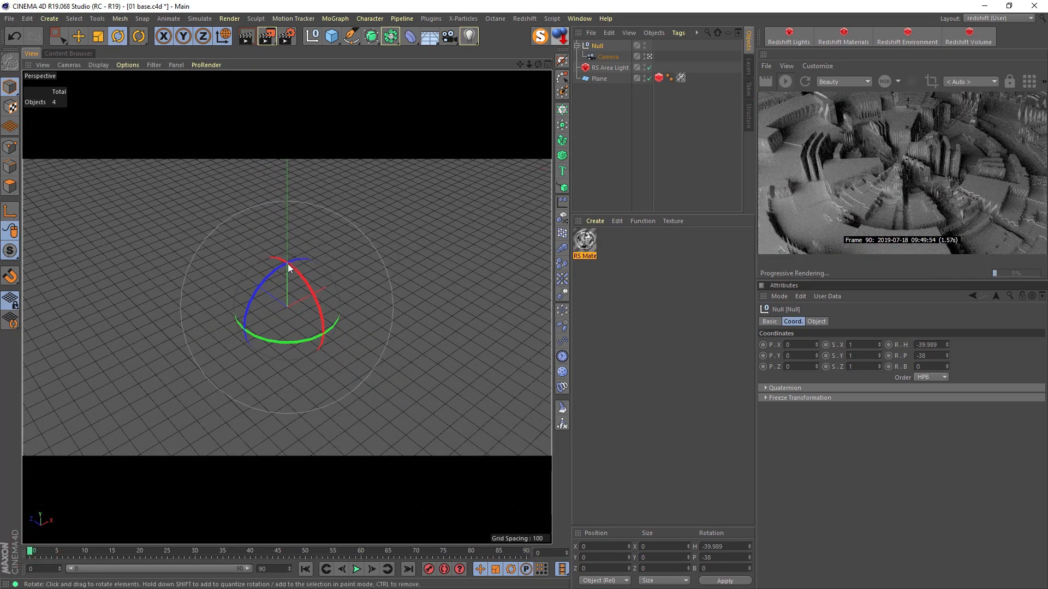
mouse_move(300, 277)
left_mouse_down()
mouse_move(300, 266)
mouse_move(316, 280)
left_mouse_up()
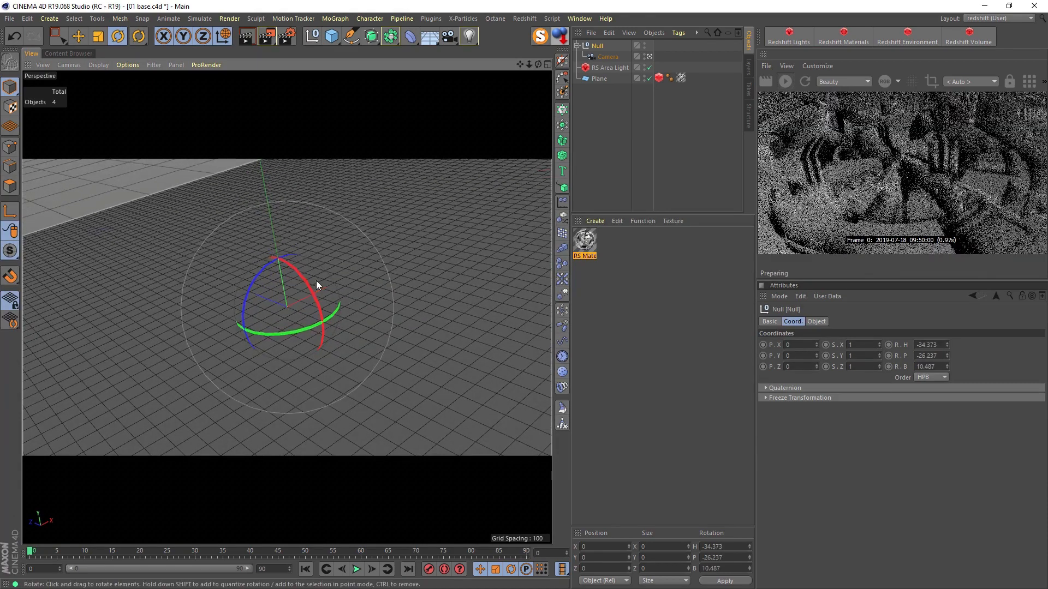
left_click(429, 570)
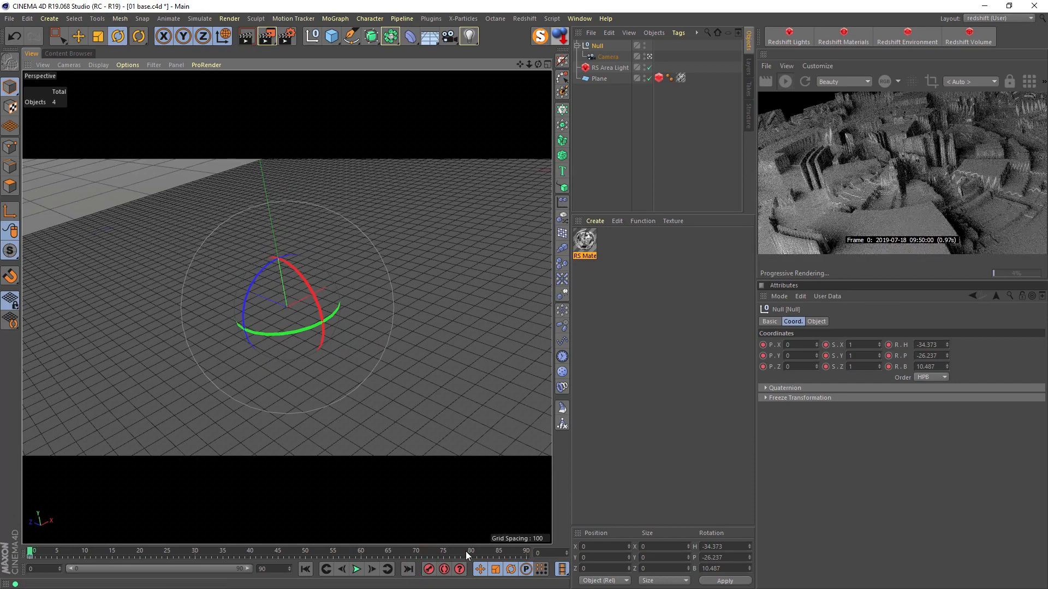
At frame 90, rotate the null to about heading -9°, pitch -35° and bank 9°, and record a second keyframe.
left_click(526, 552)
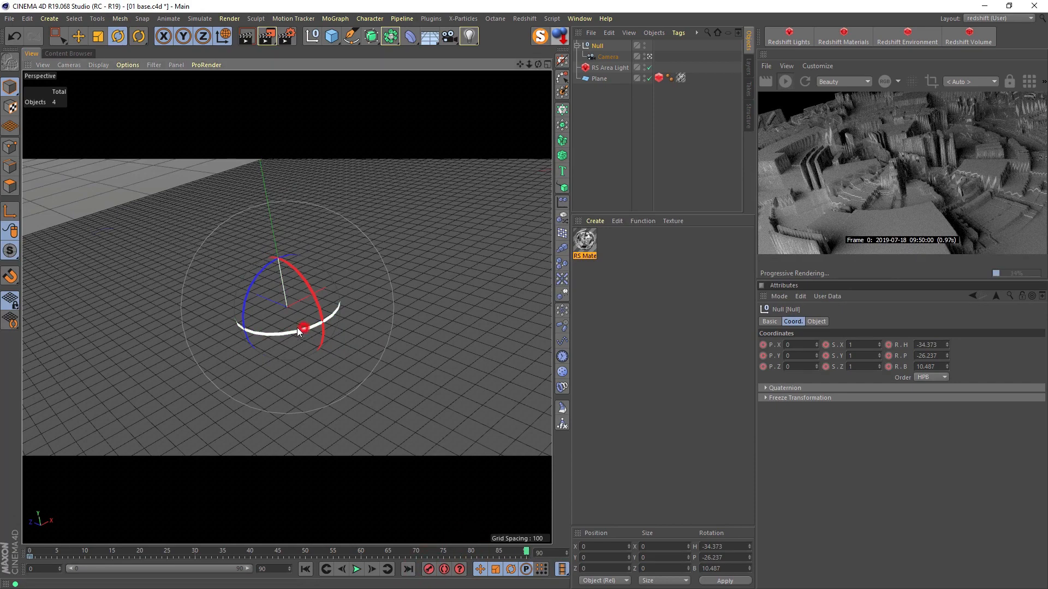
left_click_drag(297, 328, 329, 322)
left_click_drag(302, 290, 287, 269)
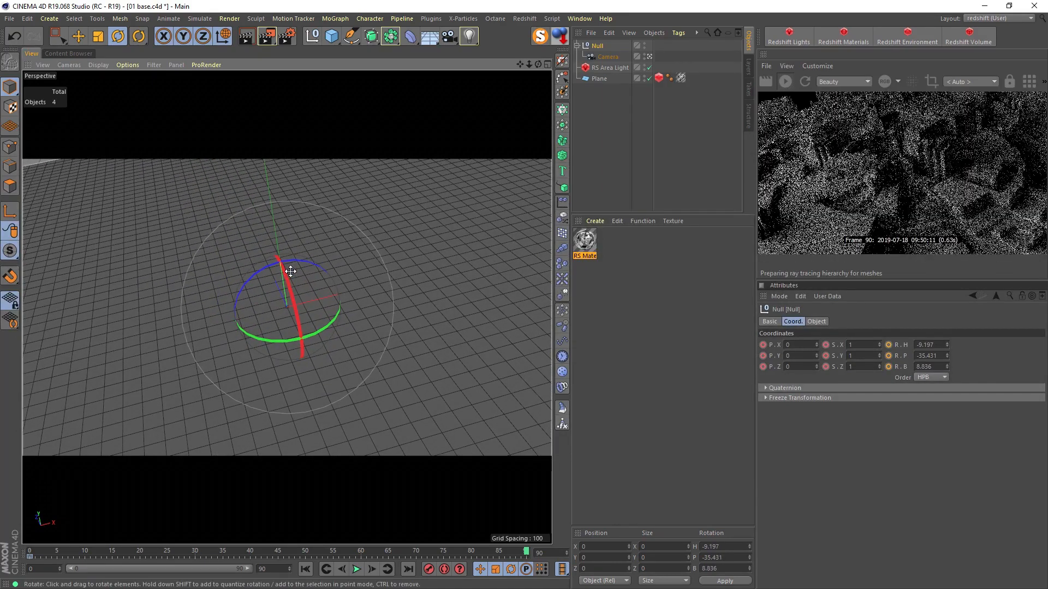
left_click(443, 569)
Scrub through the camera move and set the interpolation of all the null's keyframes to Linear.
left_click(444, 553)
left_click_drag(431, 555, 402, 553)
left_click(416, 553)
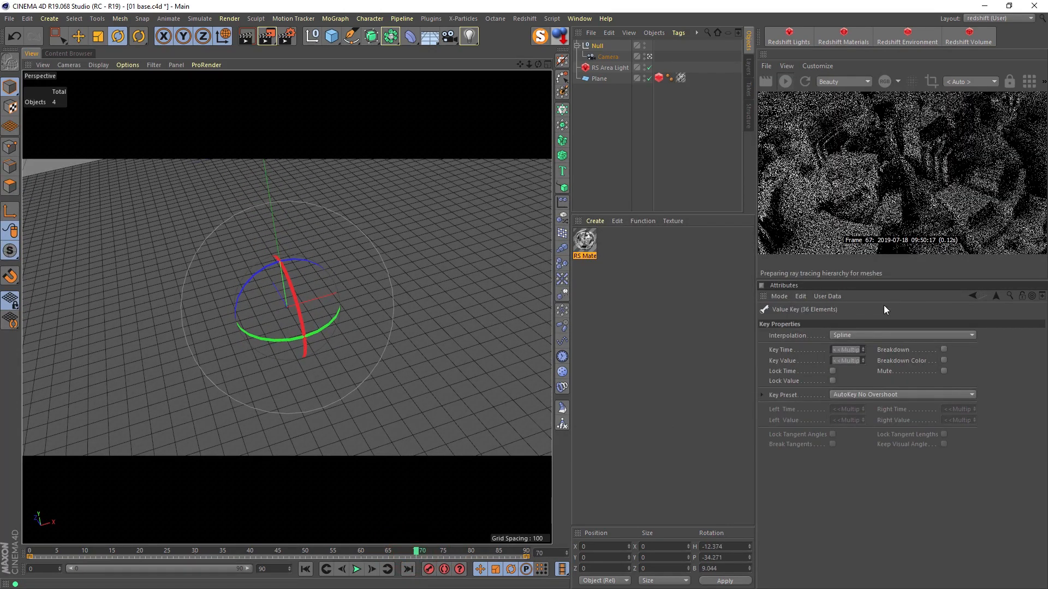
left_click(865, 335)
left_click(864, 357)
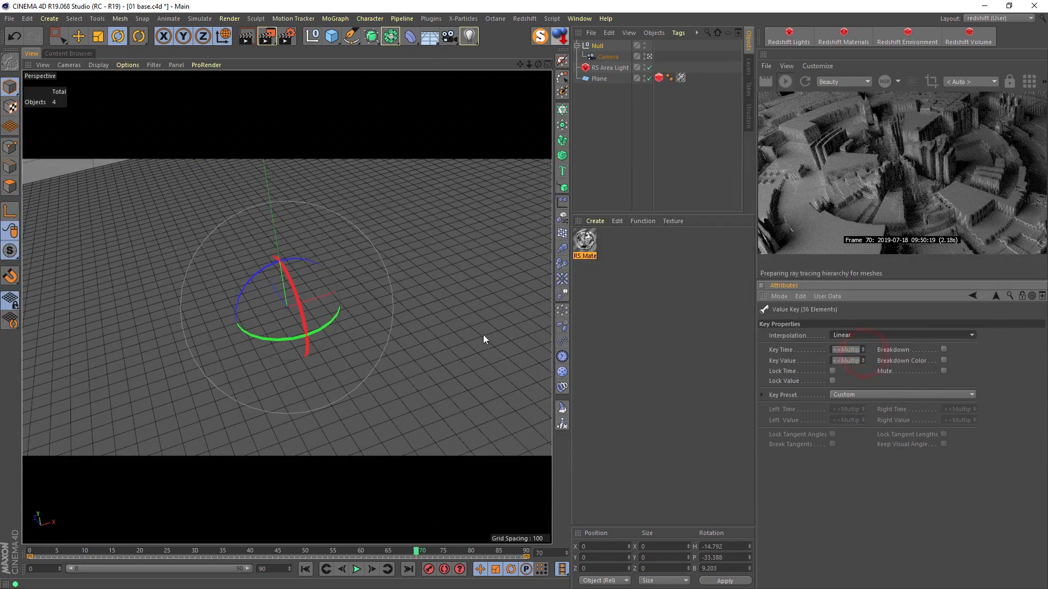
Play the camera move from the start, stop it, go to frame 8 and save the scene.
left_click(307, 569)
left_click(357, 569)
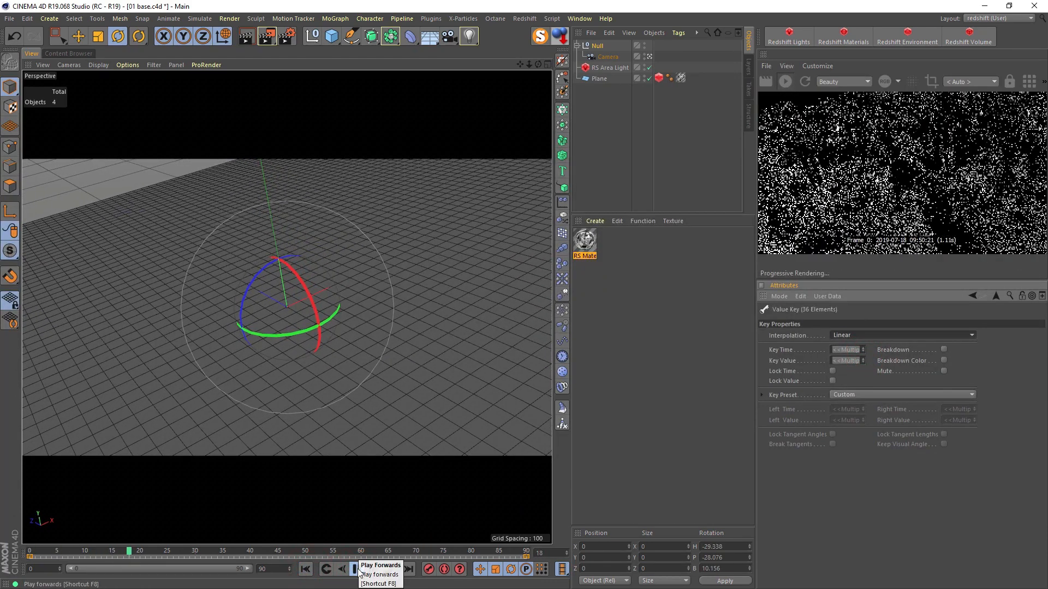
left_click(355, 570)
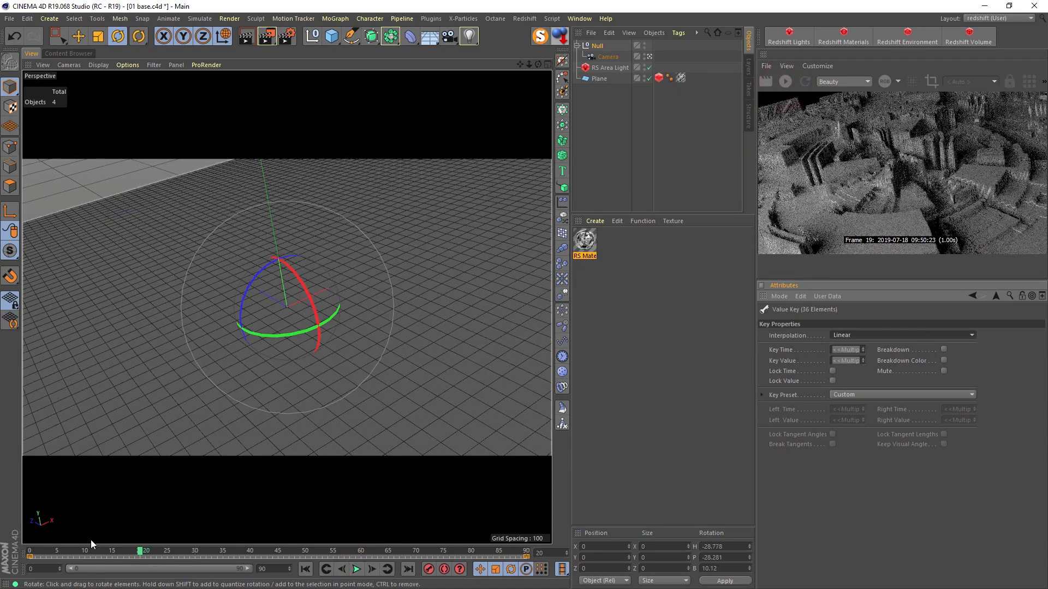
left_click_drag(141, 551, 74, 551)
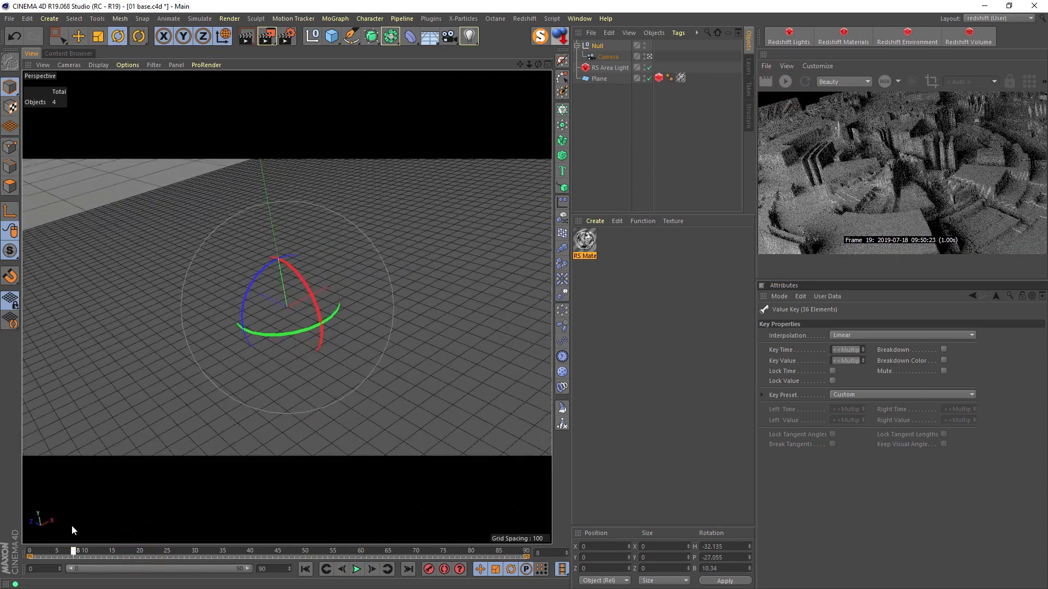
key("ctrl+s")
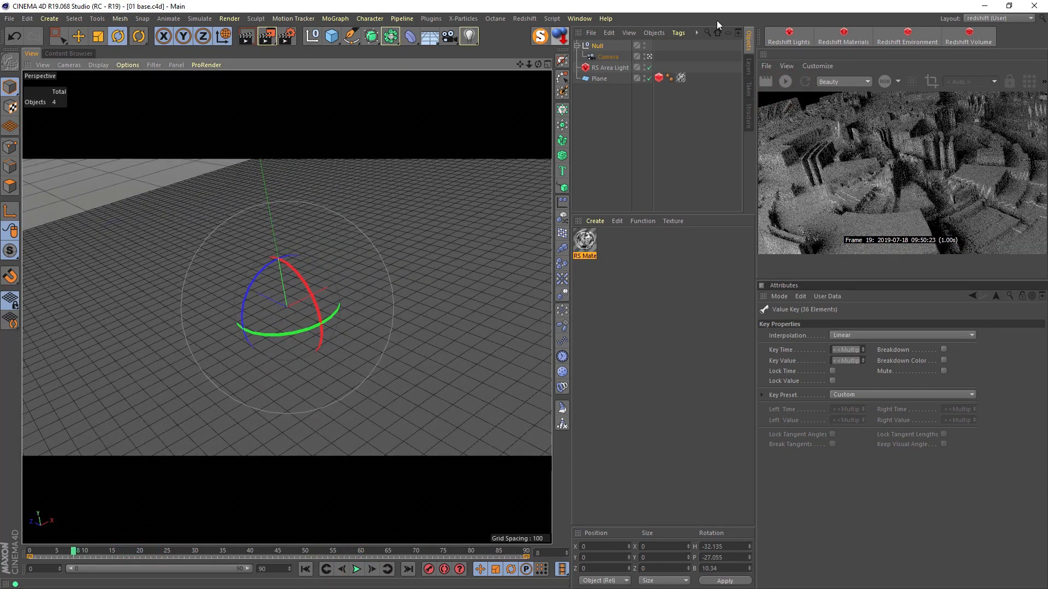
Restart the Redshift preview render and scale the area light down to about 79%.
left_click(585, 242)
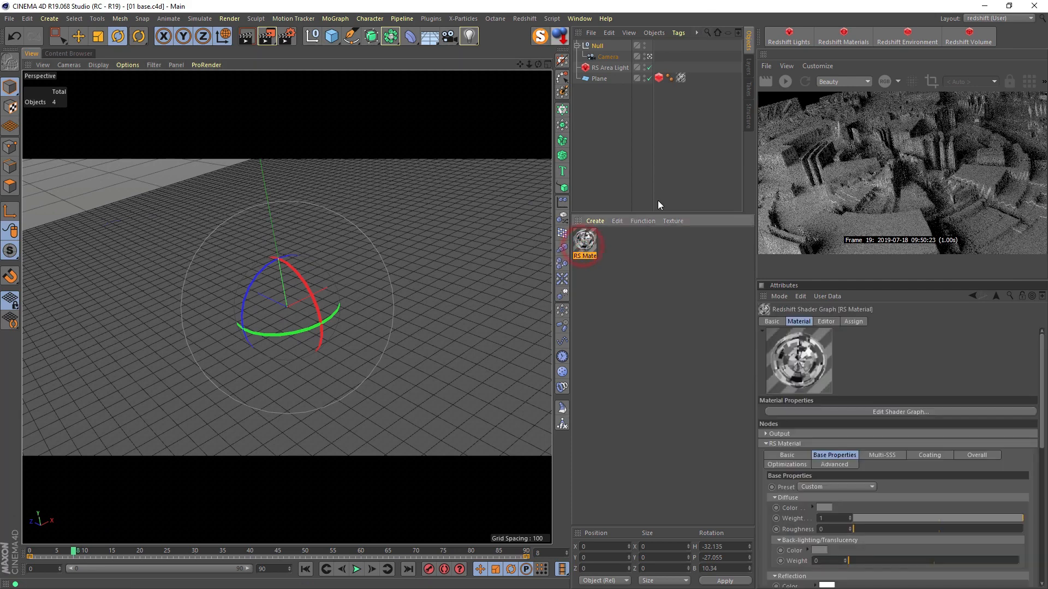
left_click(786, 81)
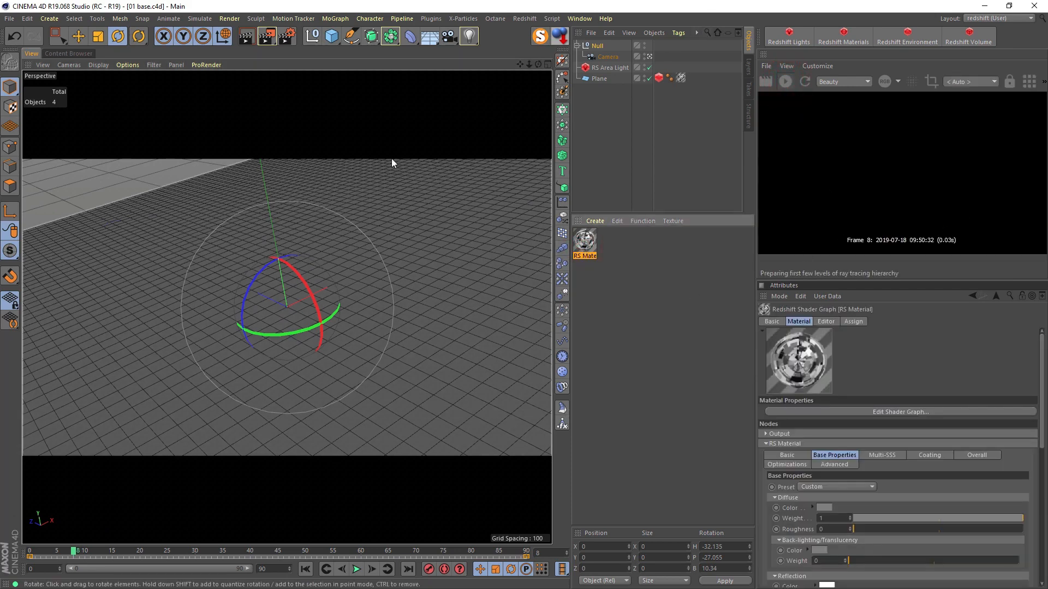
left_click(604, 67)
key("t")
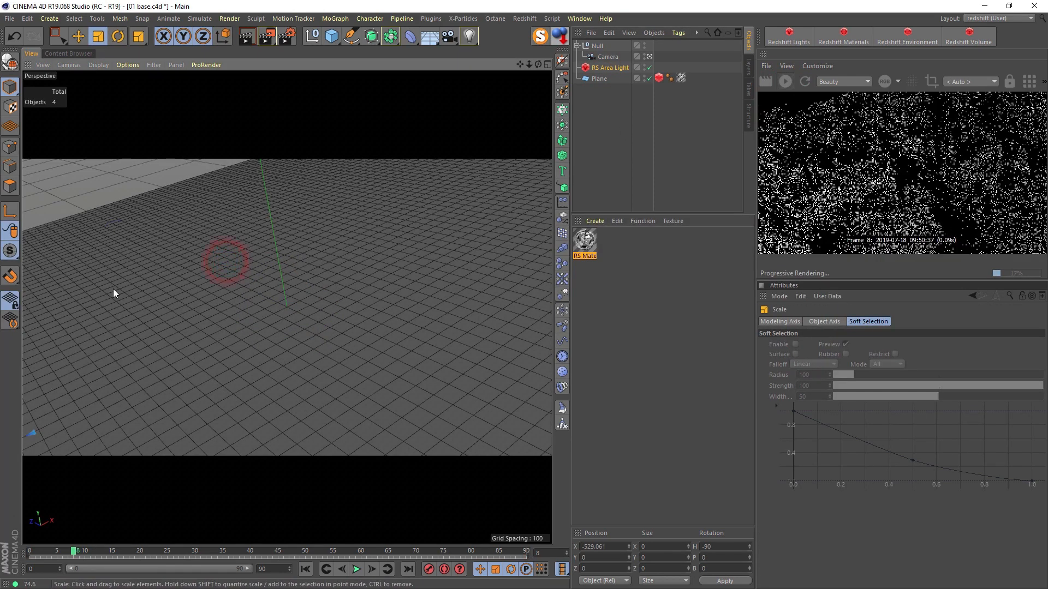
left_click_drag(114, 290, 162, 313)
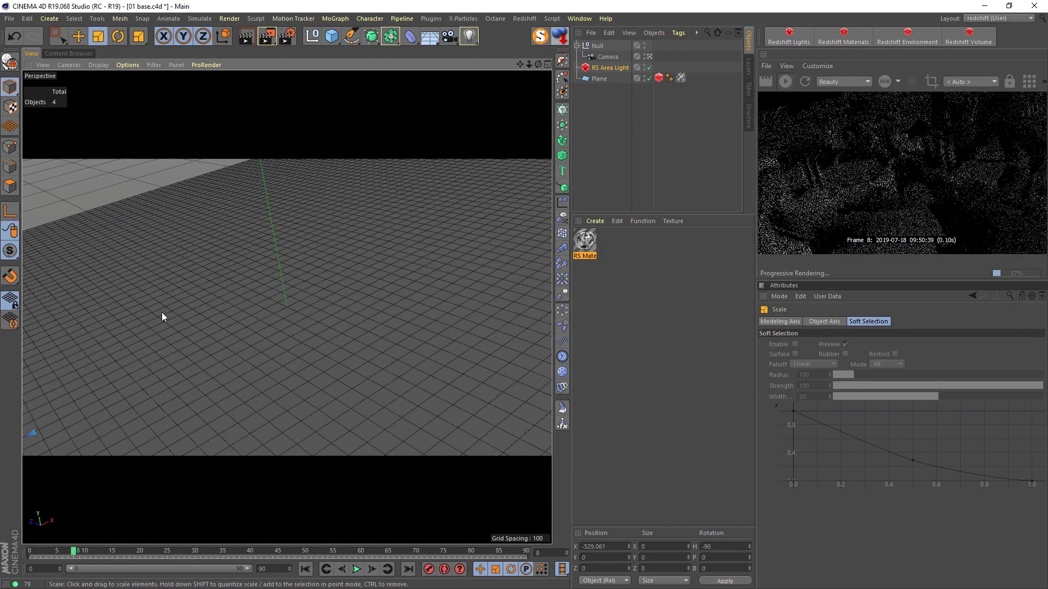
key("r")
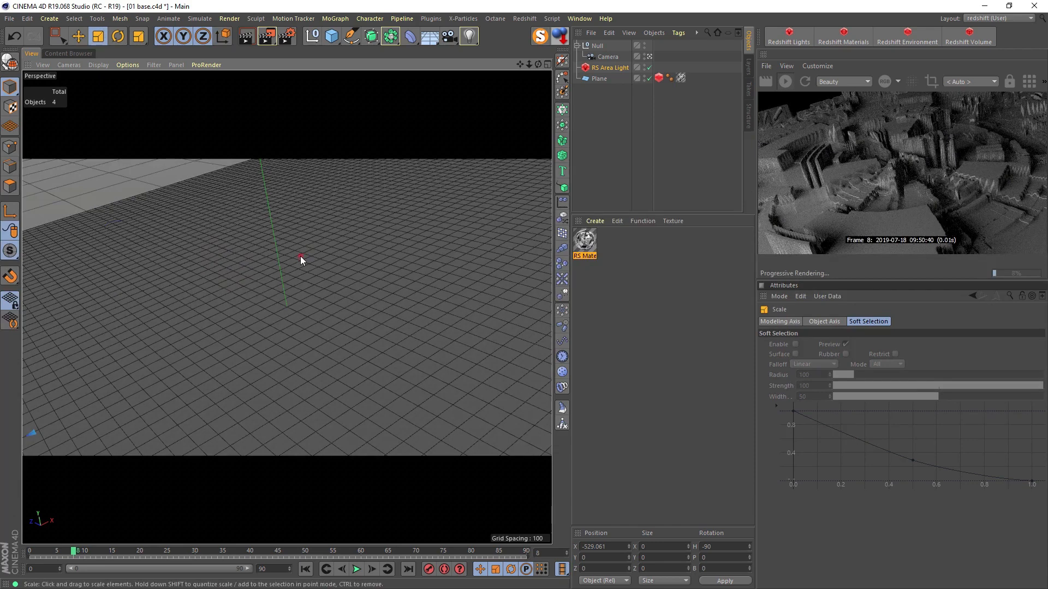
Set Redshift's primary GI engine to None for comparison and return it to Brute Force in the render settings.
left_click(284, 40)
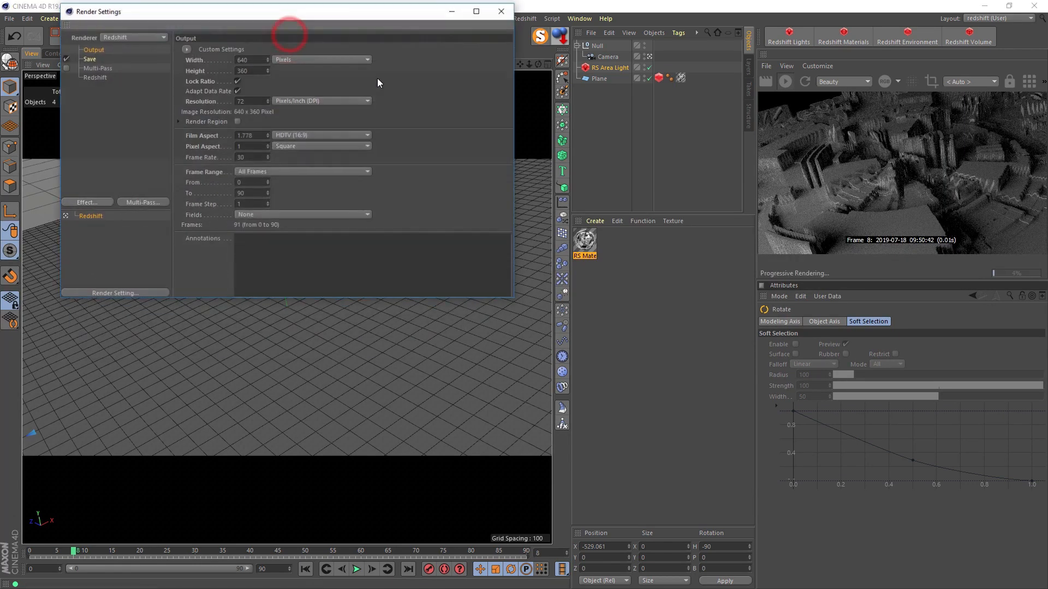
left_click(94, 74)
left_click(316, 48)
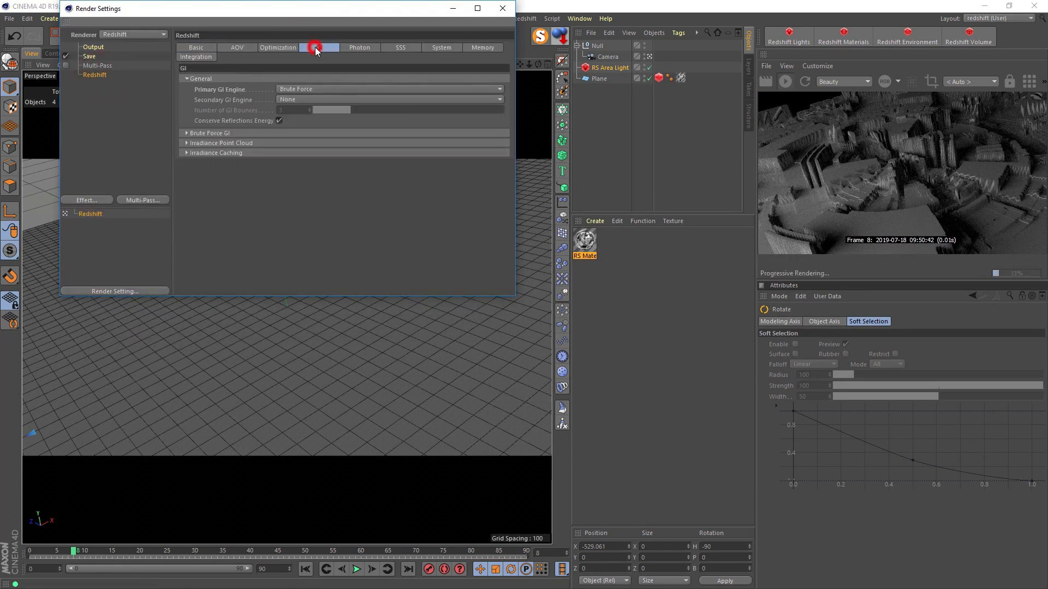
left_click(297, 90)
left_click(300, 99)
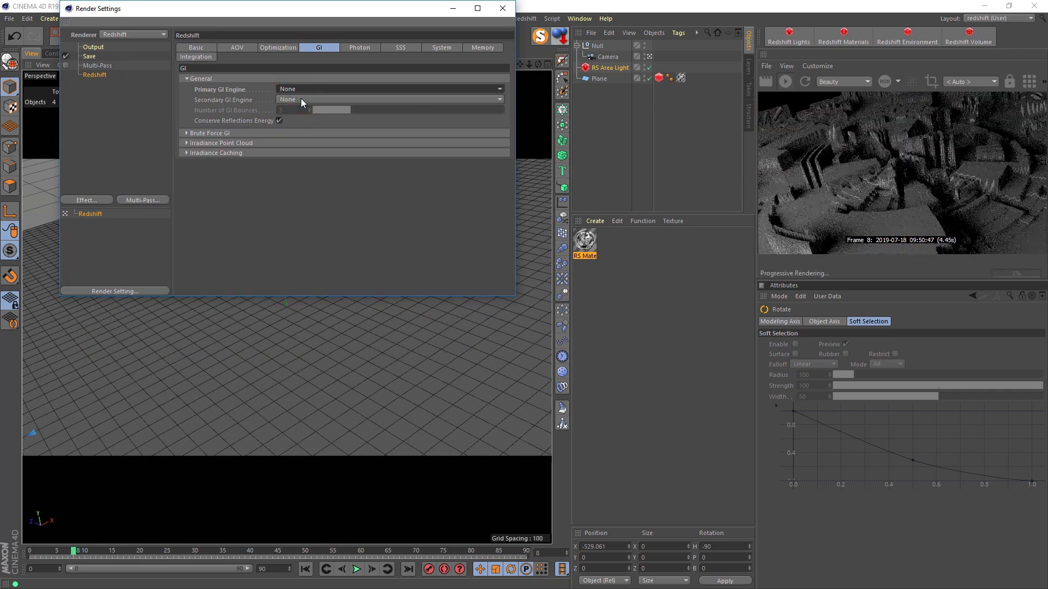
left_click(379, 89)
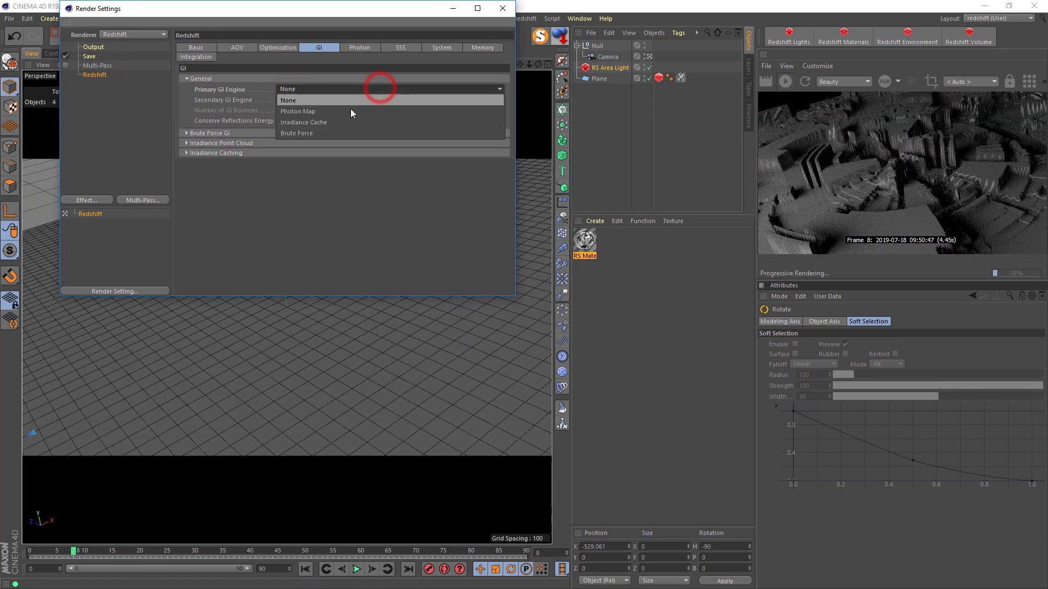
left_click(349, 133)
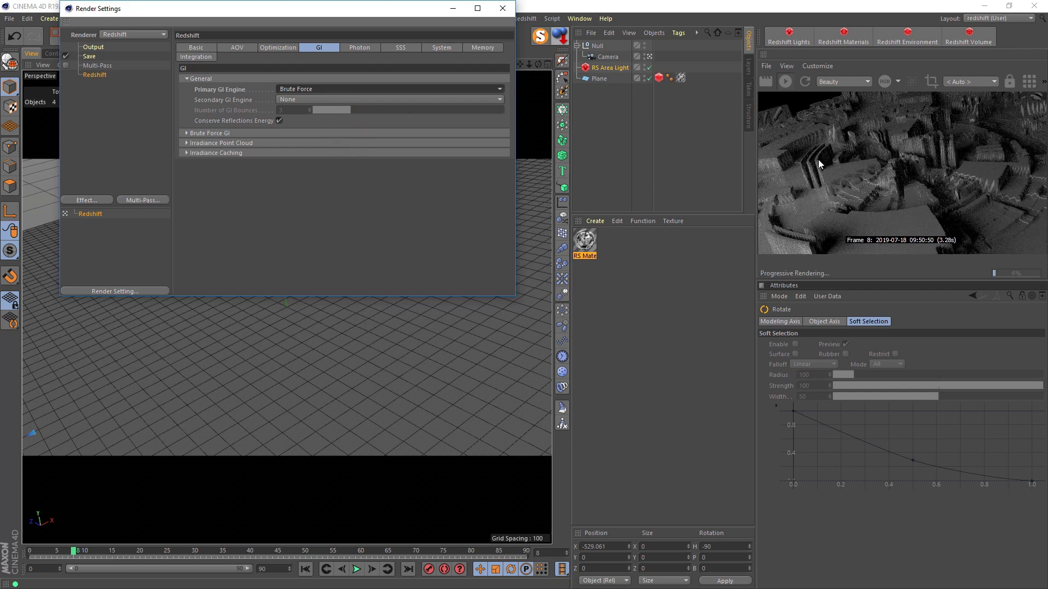
left_click(502, 8)
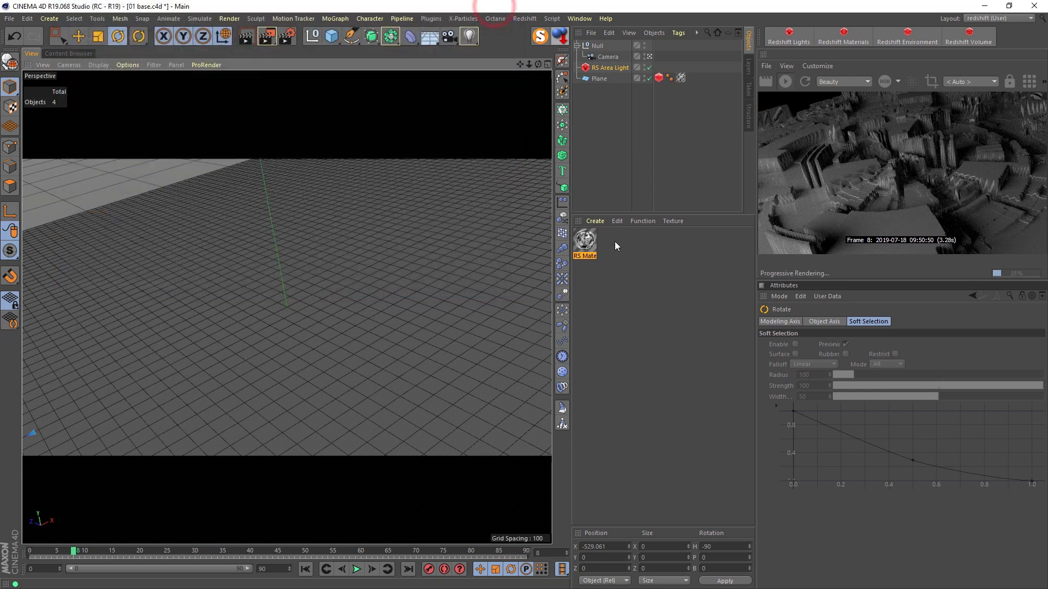
Open the RS Material's shader graph, move RS Texture away from RS Displacement and add an RS Ramp node between them.
left_click(585, 240)
left_click(788, 411)
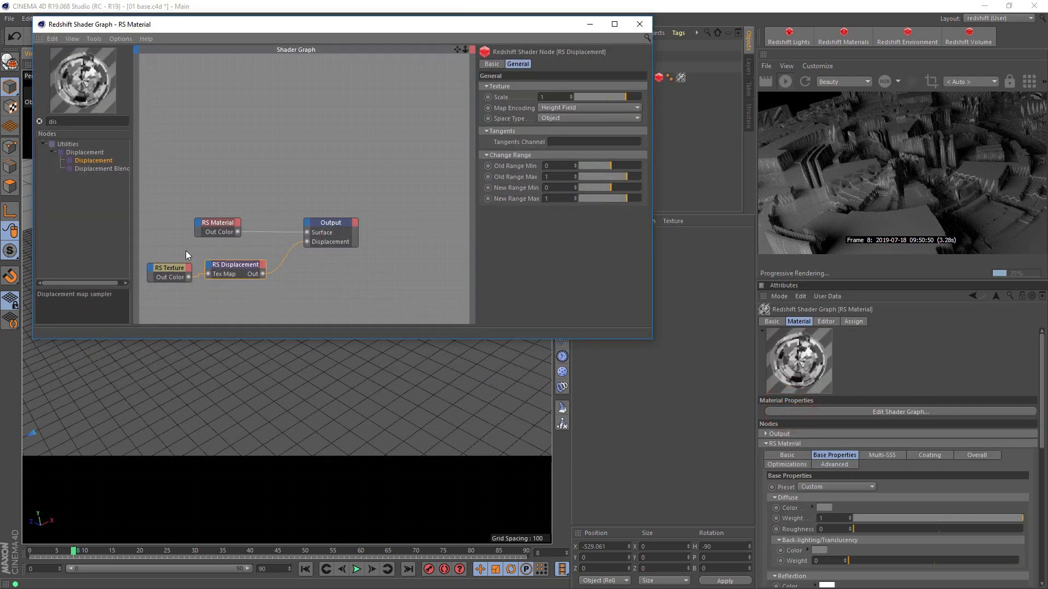
middle_click_drag(169, 270, 341, 271)
left_click_drag(335, 269, 183, 265)
key("BackSpace")
key("BackSpace")
key("BackSpace")
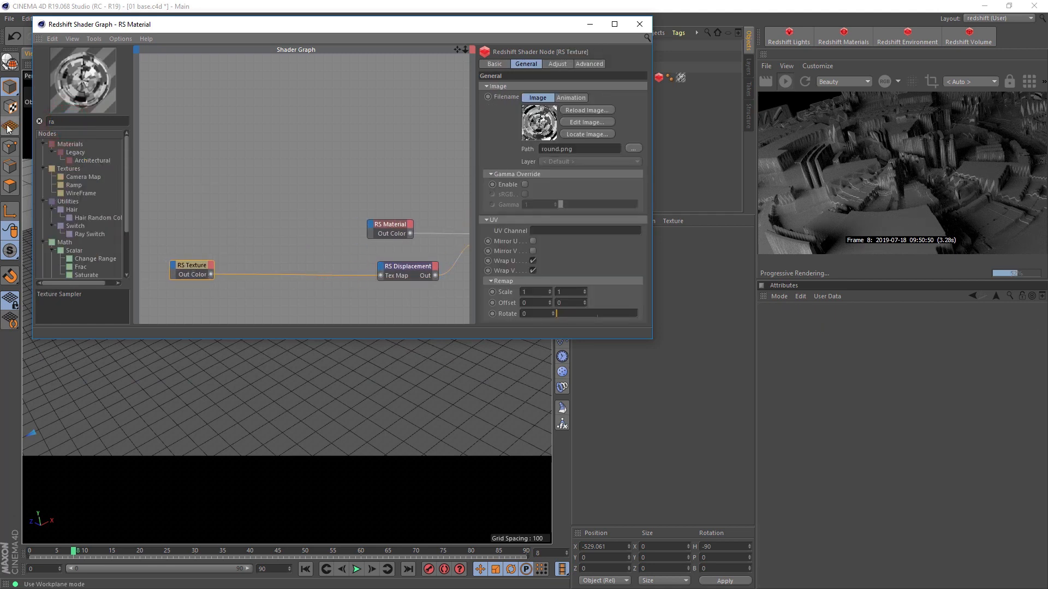
type("ramp")
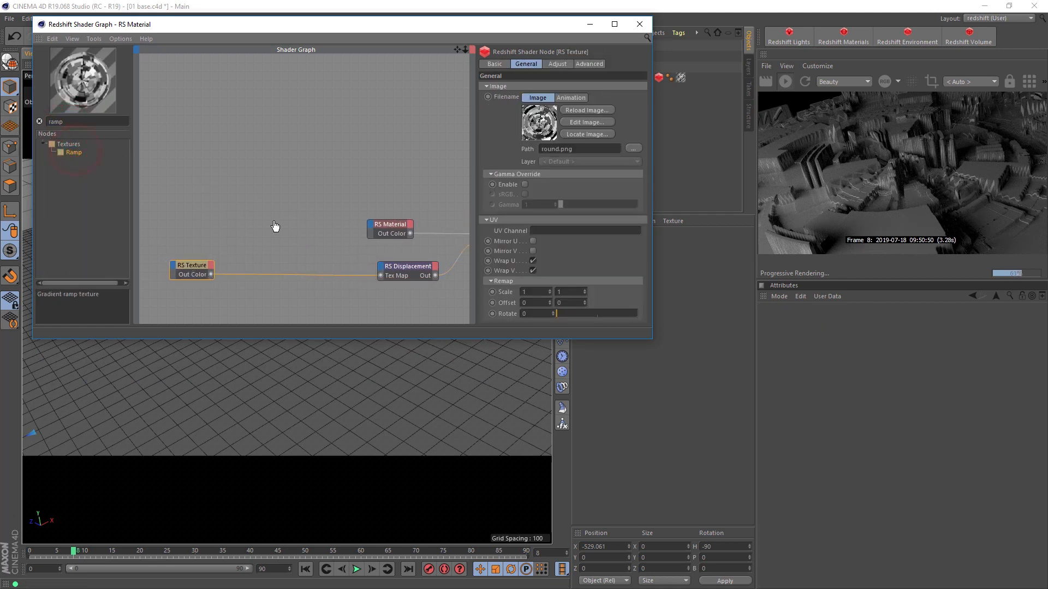
left_click_drag(275, 226, 264, 227)
Connect RS Texture's Out Color to the RS Ramp's Input and the ramp's output to RS Material's Diffuse Color.
left_click_drag(210, 274, 247, 216)
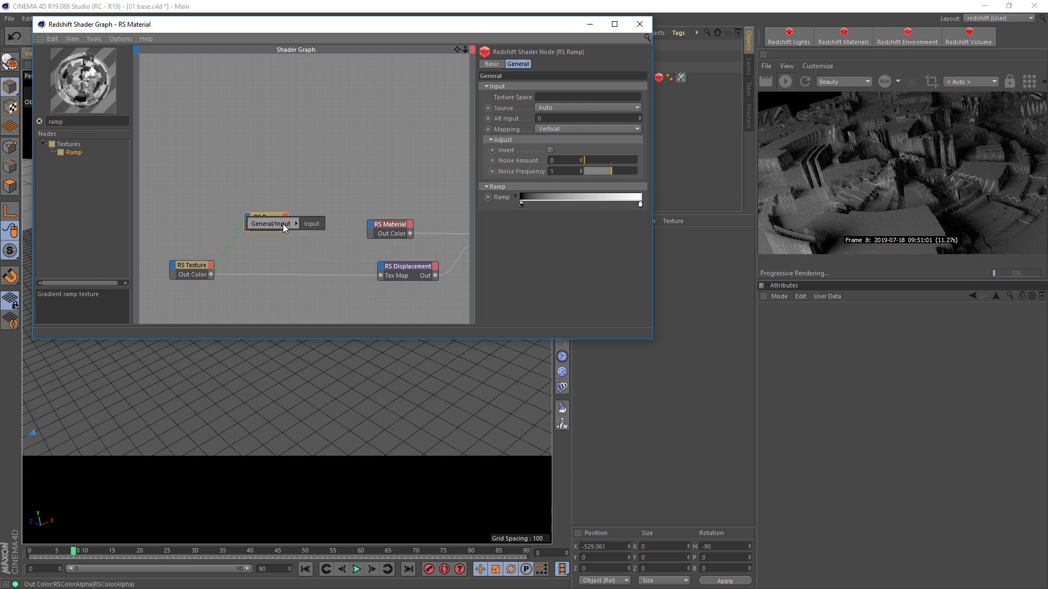
left_click(303, 225)
left_click_drag(309, 227, 372, 221)
mouse_move(386, 228)
left_click(546, 231)
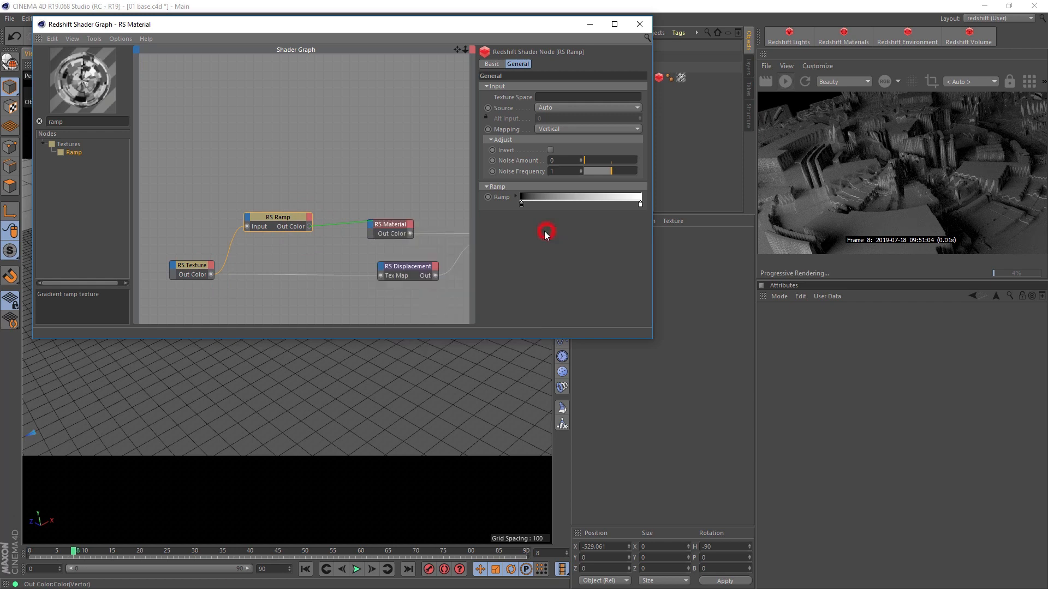
left_click_drag(287, 220, 295, 232)
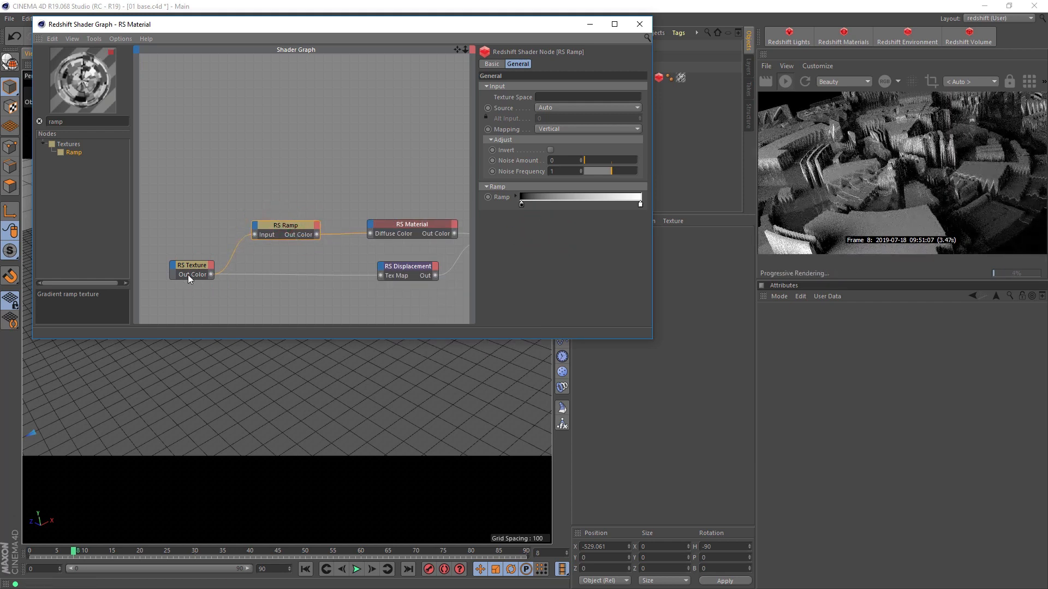
Load a multicolour rainbow preset into the RS Ramp's gradient.
left_click(516, 197)
left_click(542, 309)
left_click(573, 277)
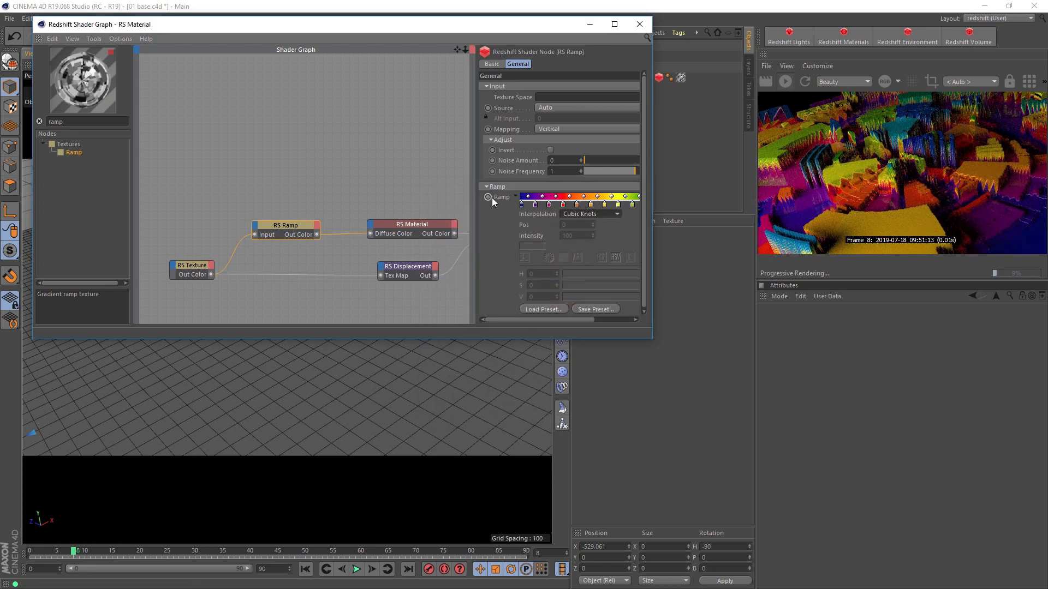
Reset the ramp gradient to its default black-to-white and recolour the white end knot dark blue at H 219, S 100, V 22.
right_click(492, 197)
left_click(549, 274)
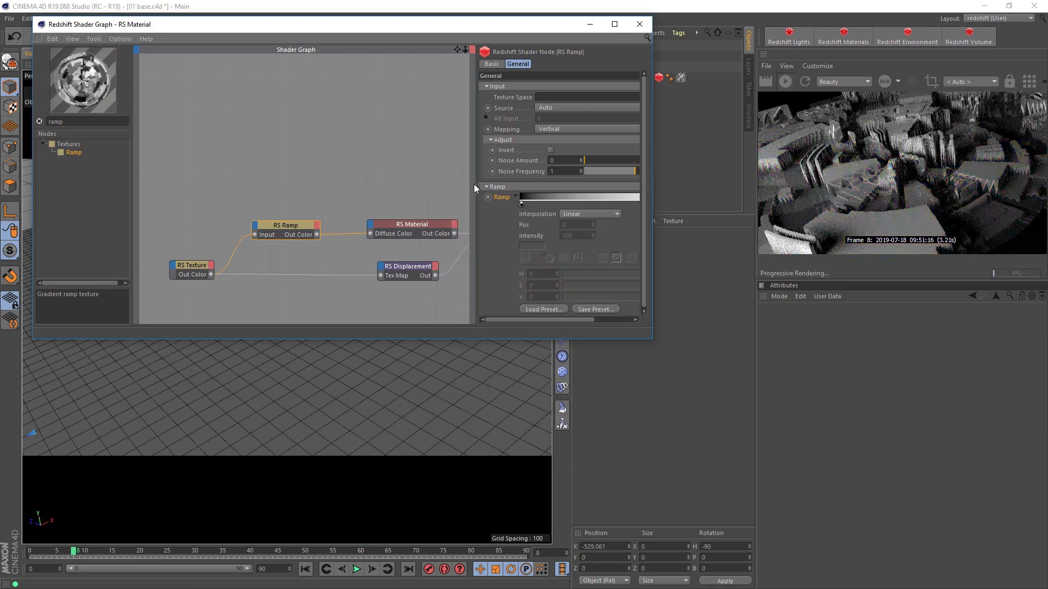
left_click_drag(473, 188, 356, 188)
double_click(641, 205)
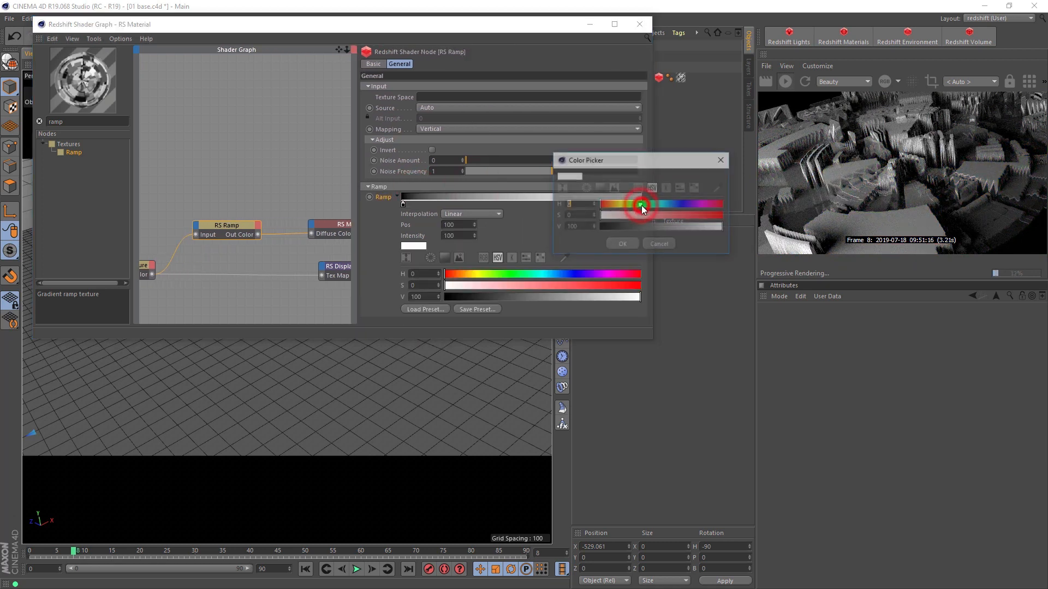
left_click_drag(640, 205, 726, 216)
left_click_drag(724, 226, 623, 226)
left_click(617, 243)
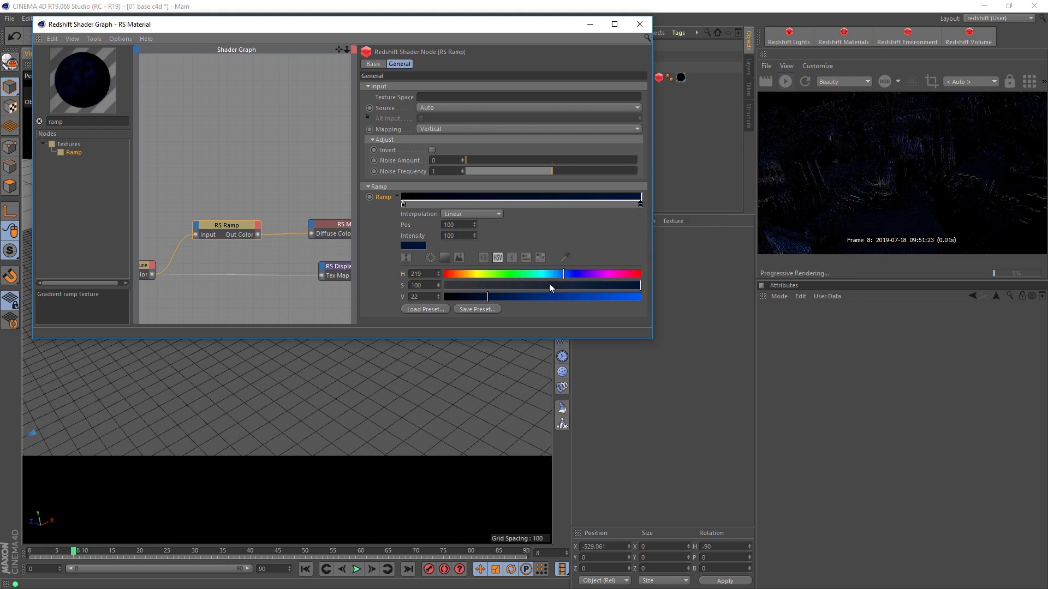
Refine the ramp's end knot colour to H 205, S 36, V 28 and close the shader graph.
mouse_move(549, 283)
left_mouse_down()
mouse_move(603, 286)
mouse_move(516, 284)
mouse_move(551, 274)
left_mouse_up()
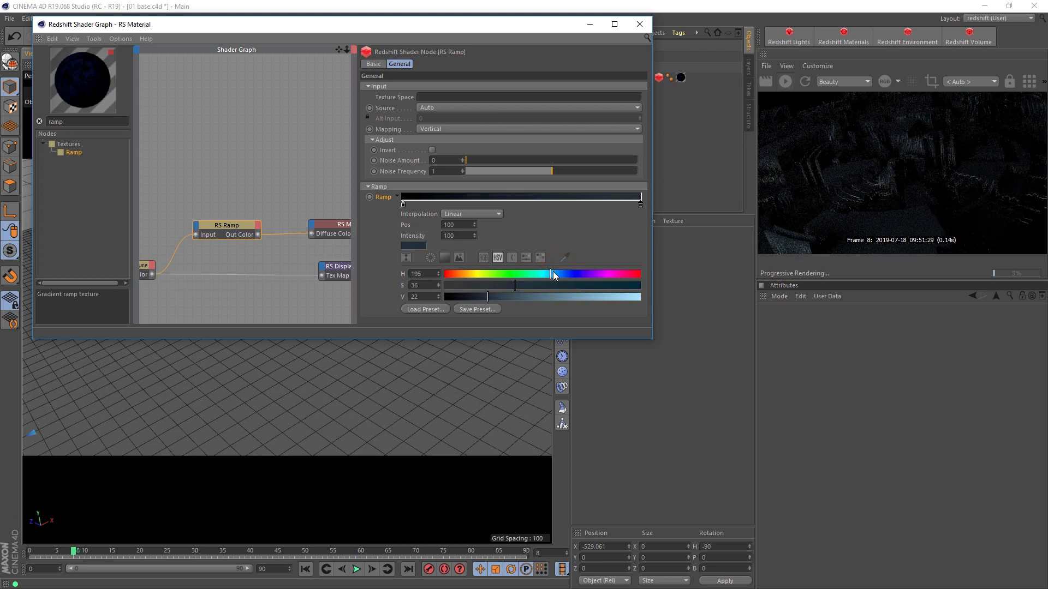
left_click(499, 297)
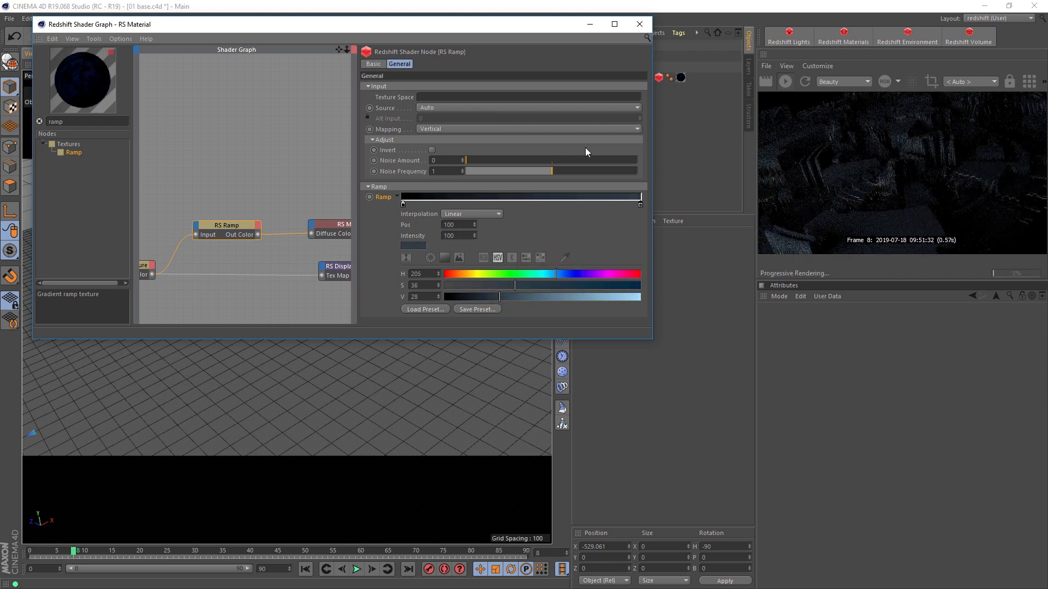
left_click(639, 24)
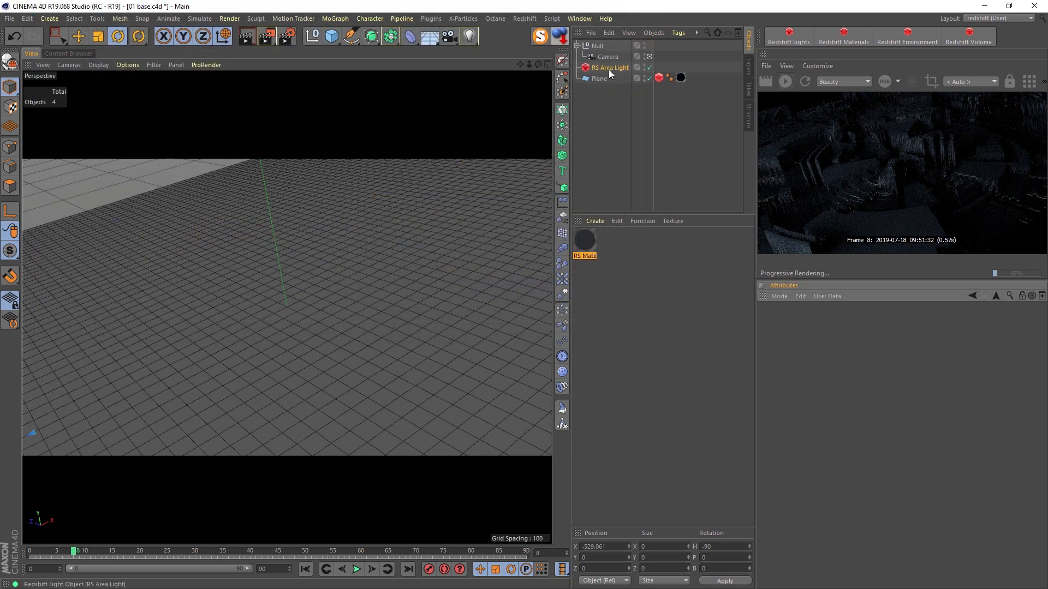
Set the RS Area Light's intensity multiplier to 20.
left_click(610, 69)
left_click(853, 322)
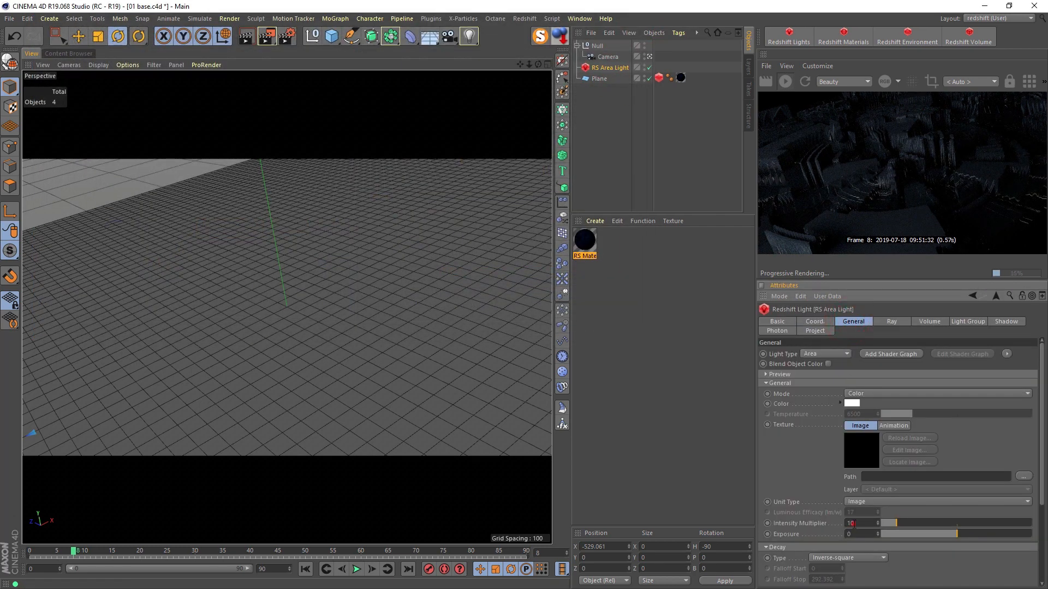
left_click_drag(854, 523, 839, 526)
type("20")
key("Return")
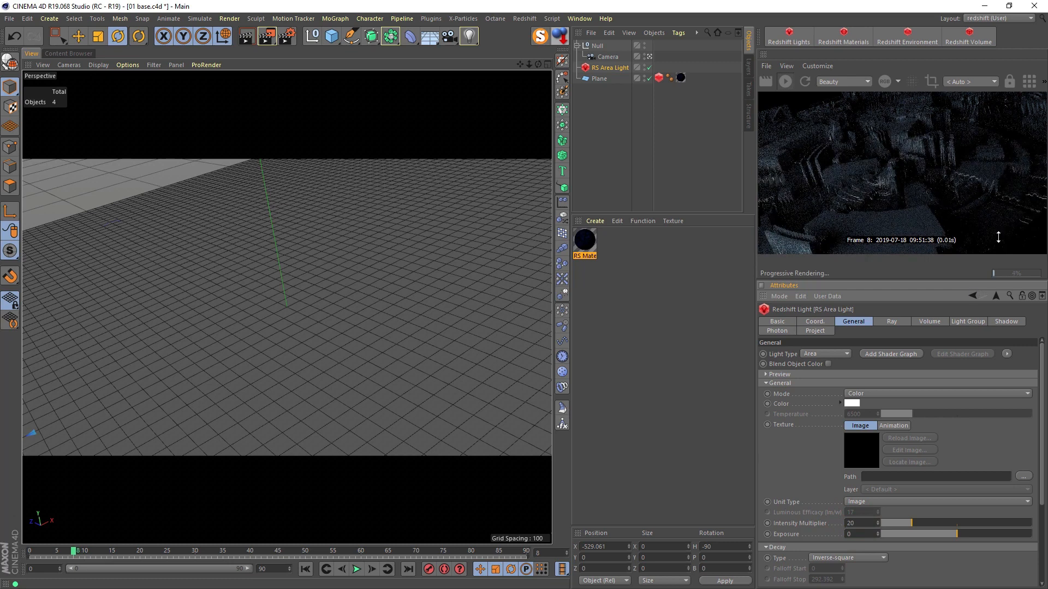
Reopen the RS Material's shader graph and move the ramp's black knot to about position 14.7.
left_click(585, 240)
left_click(848, 413)
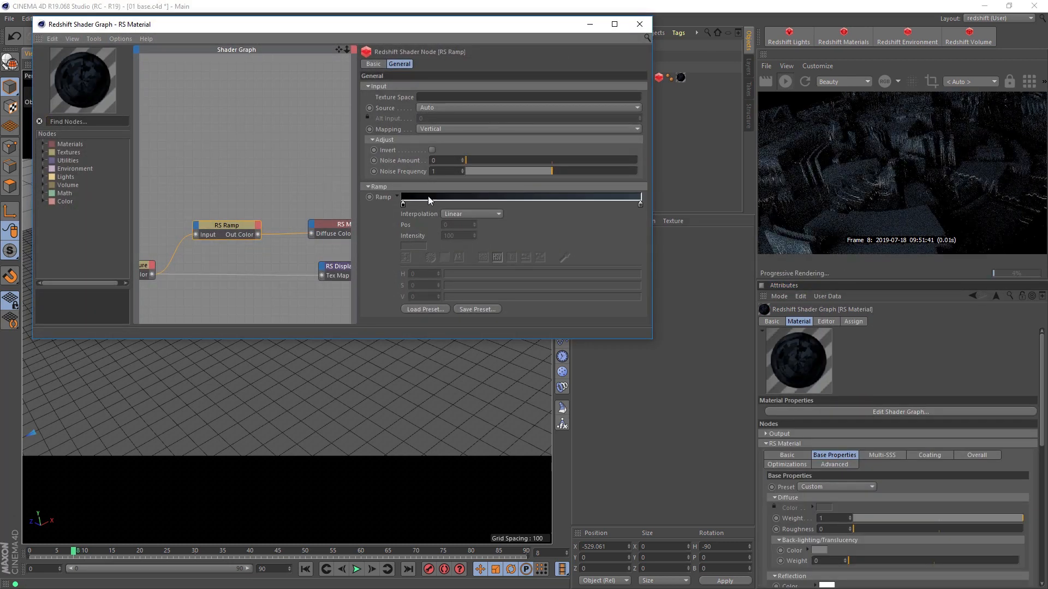
left_click_drag(404, 205, 438, 205)
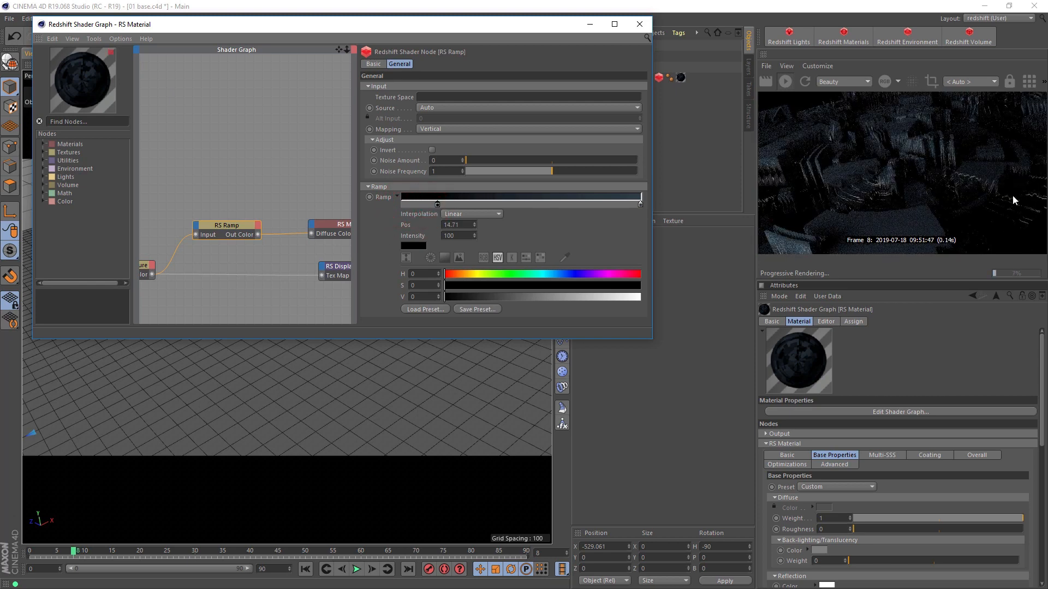
Set the RS Material node's reflection roughness to 0.5 and close the shader graph.
left_click(335, 227)
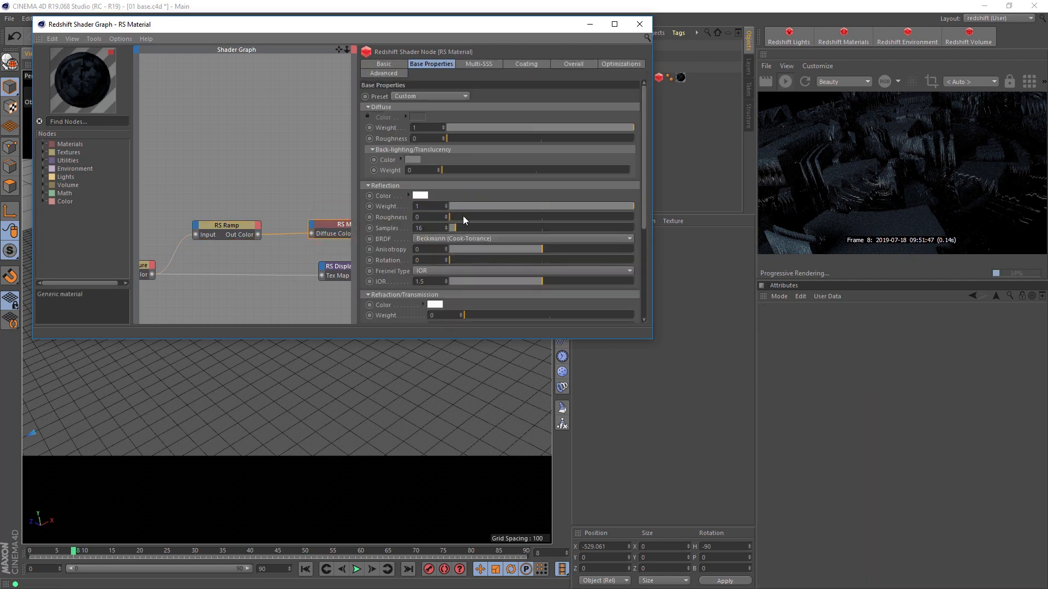
left_click_drag(463, 217, 505, 217)
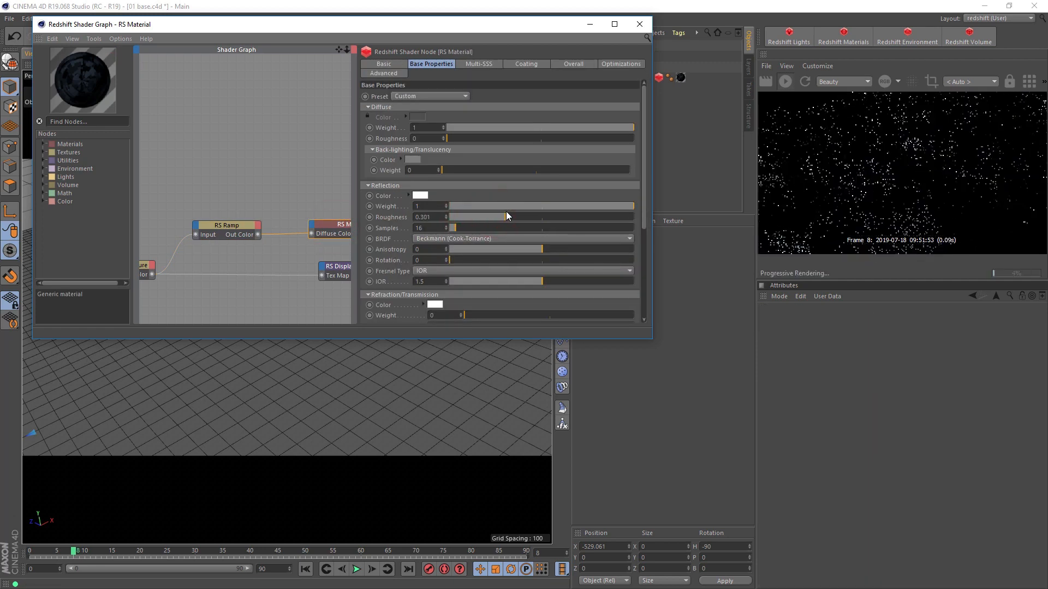
left_click(428, 217)
type("0.5")
key("Return")
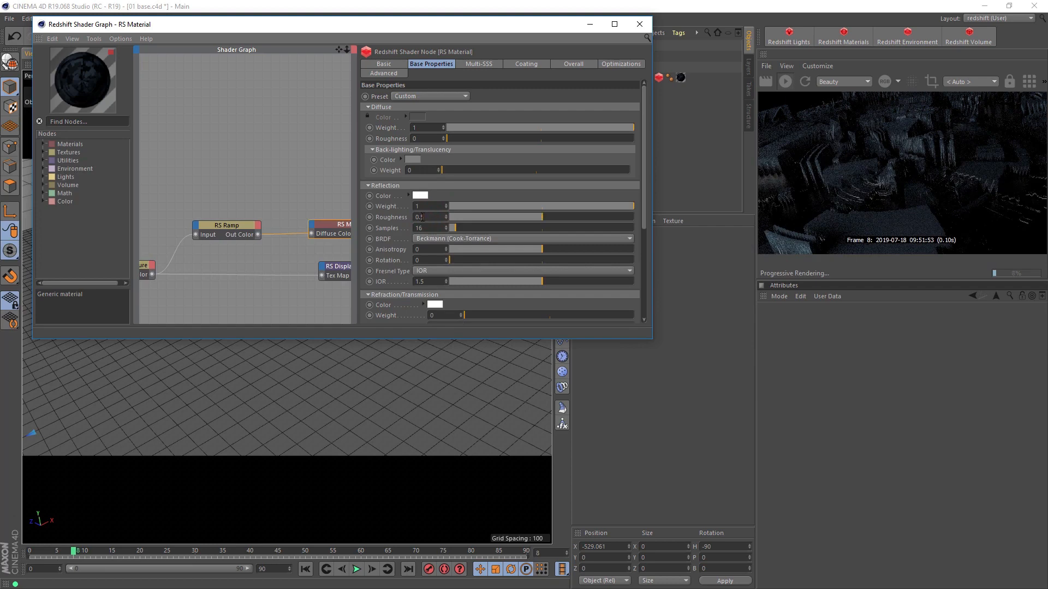
left_click(639, 24)
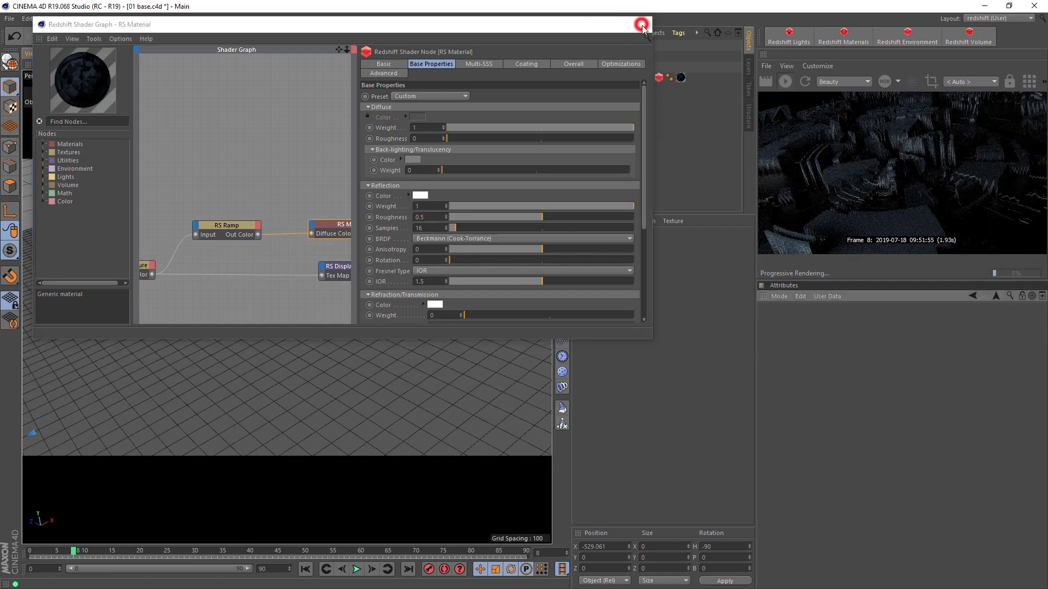
Add a cylinder to the scene and create a new Redshift material with a near-black diffuse color.
left_click_drag(329, 38, 537, 55)
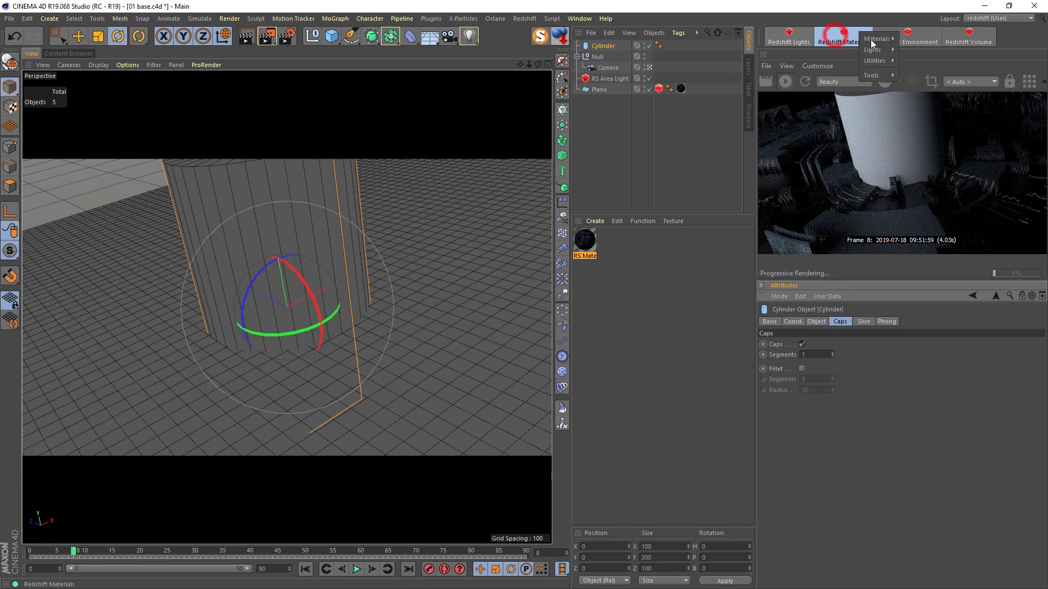
left_click(843, 37)
left_click(924, 41)
left_click(824, 509)
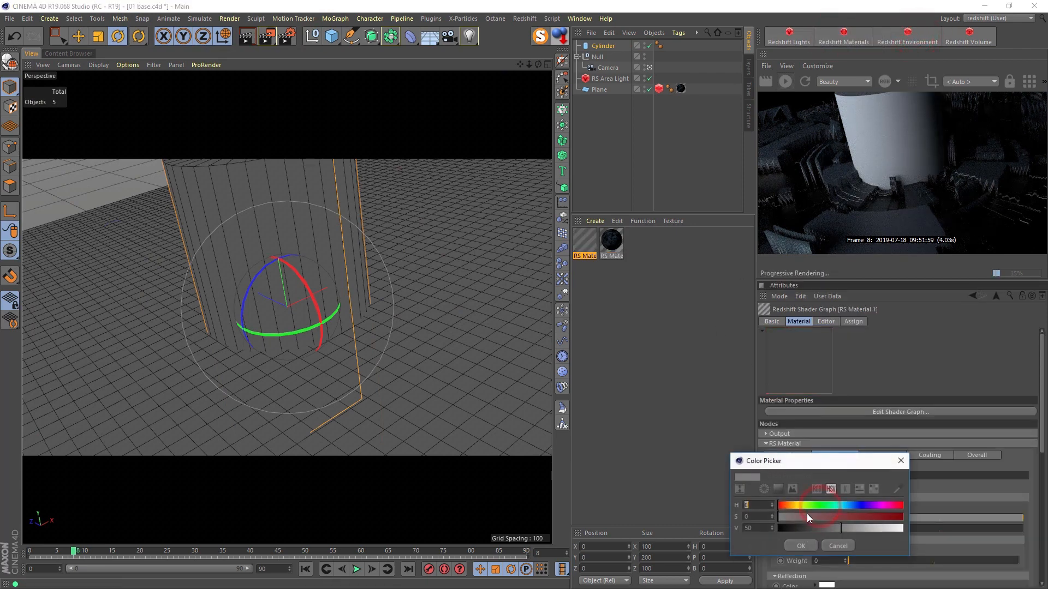
left_click_drag(807, 528, 787, 528)
left_click(800, 545)
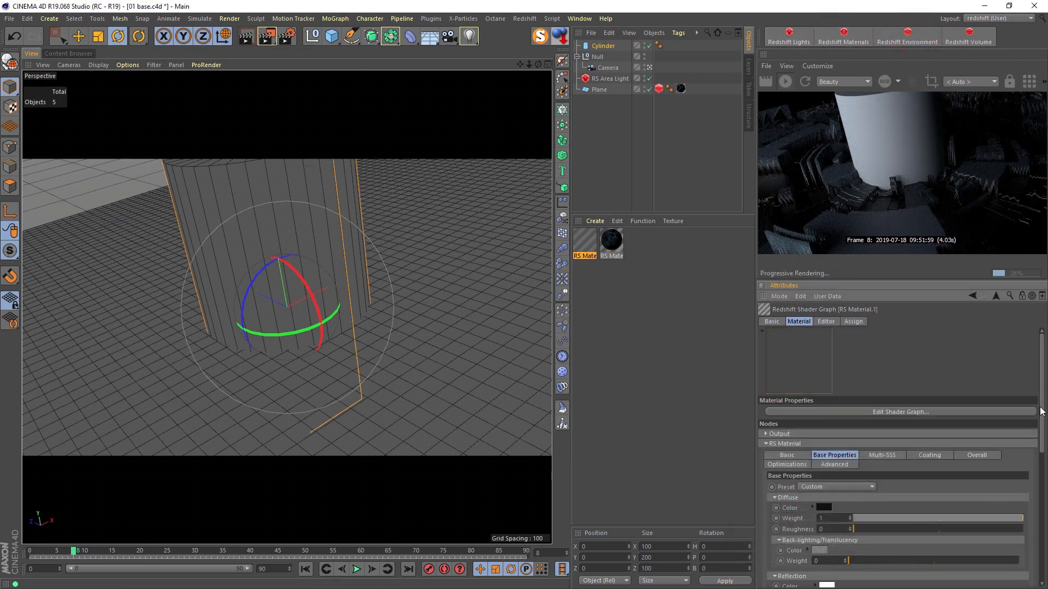
Raise the new material's reflection roughness and assign the material to the cylinder.
left_click_drag(1042, 412, 1031, 464)
left_click_drag(880, 490, 915, 490)
left_click_drag(588, 249, 596, 47)
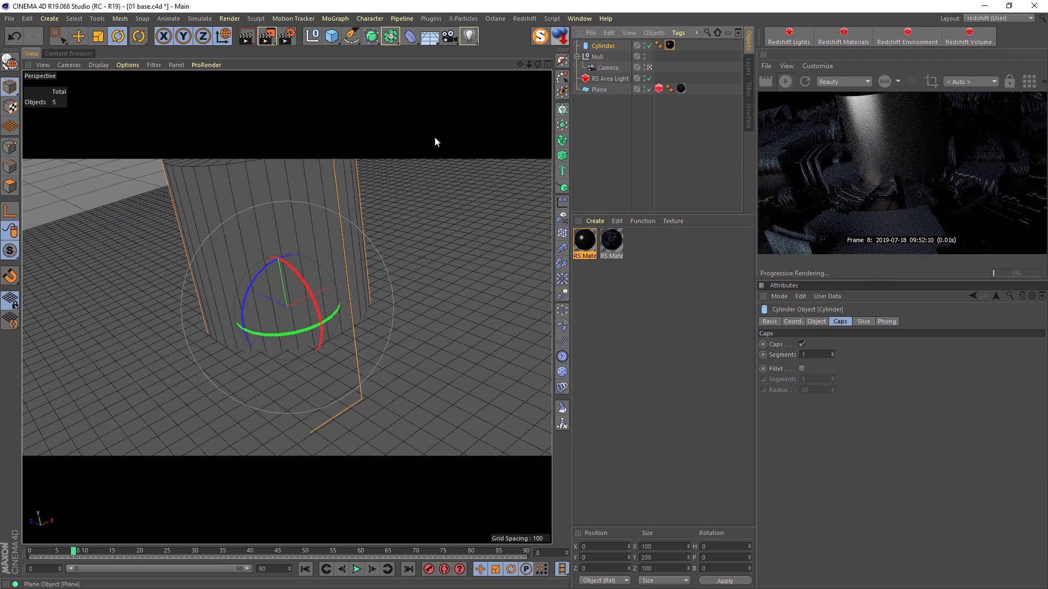
Resize the cylinder into a column about 40 units wide and 288 units tall and duplicate it in place.
middle_click(421, 158)
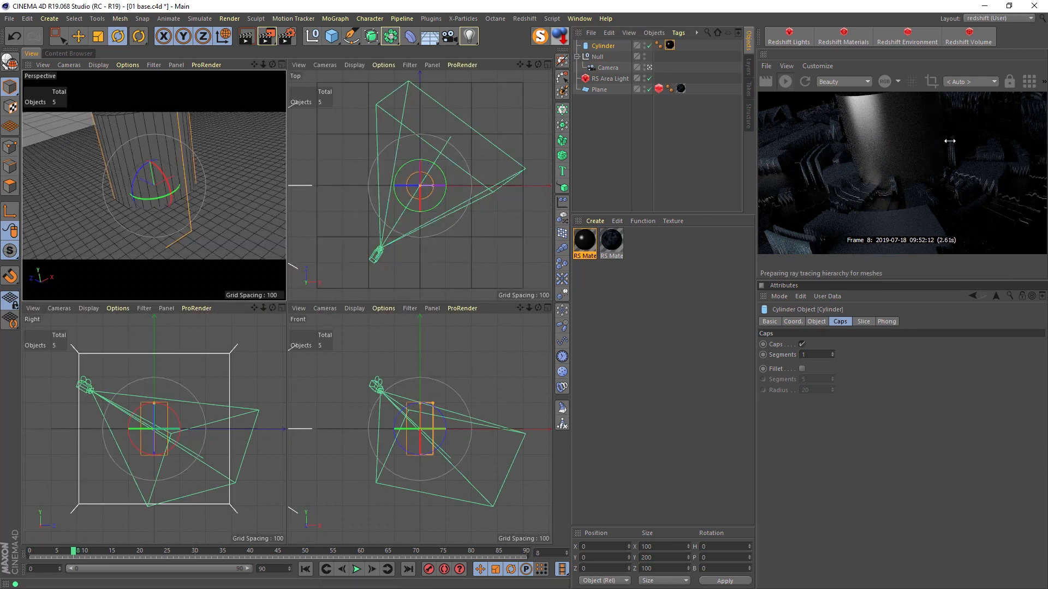
left_click_drag(420, 404, 425, 393)
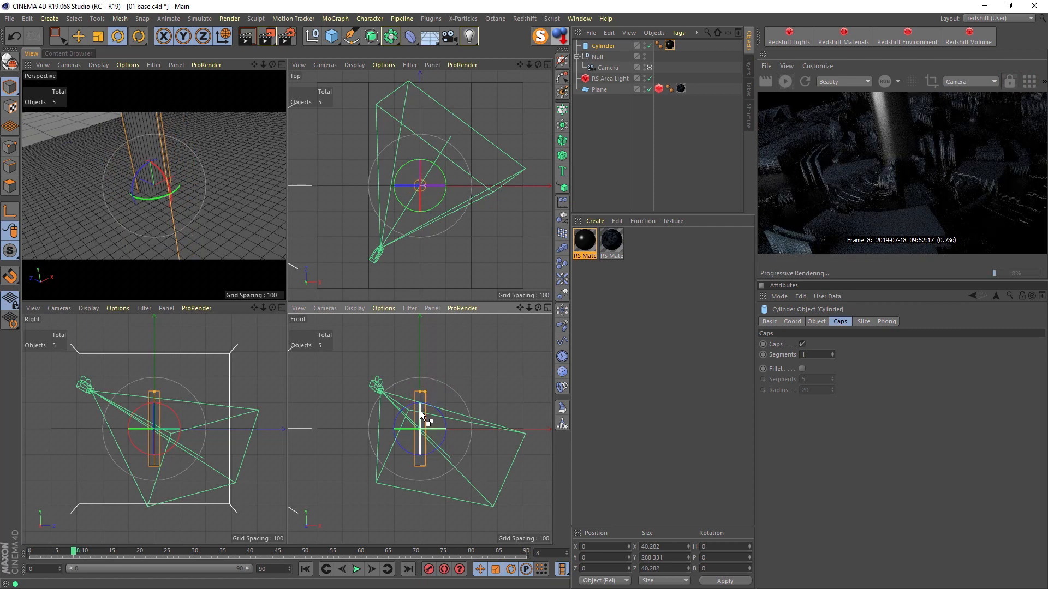
key("ctrl+c")
key("ctrl+v")
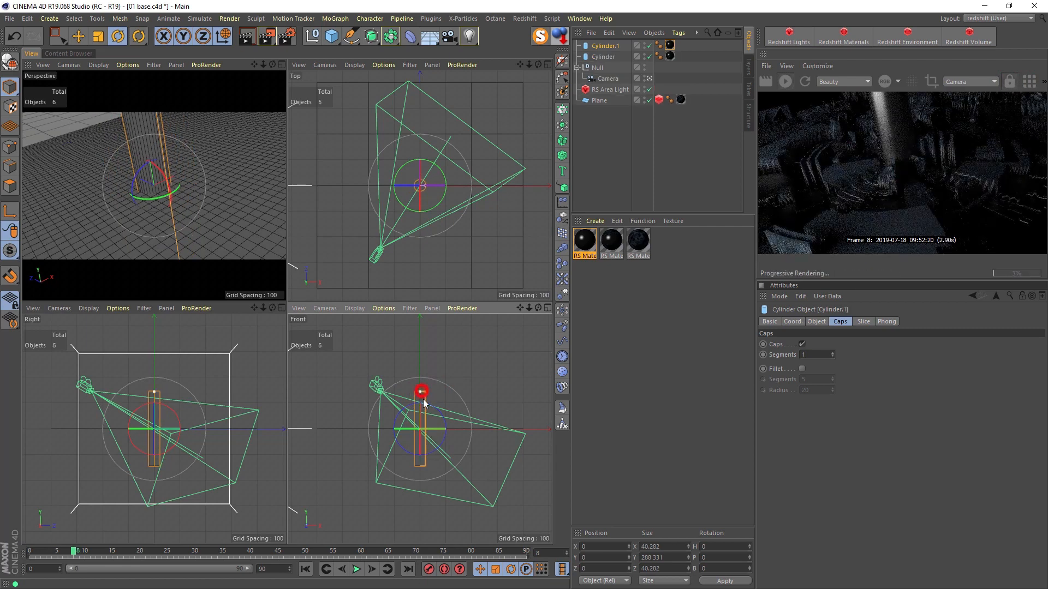
Flatten the copy into a base disc about 87 units wide and 6 units high, and duplicate it up the column to about Y 38.
left_click_drag(423, 392, 428, 425)
key("e")
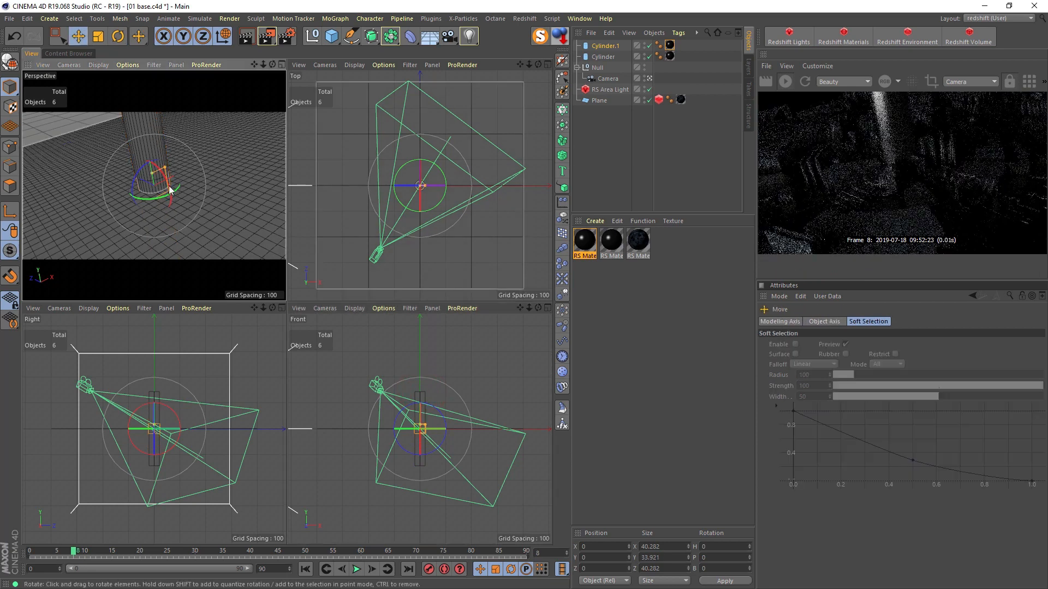
left_click_drag(151, 175, 152, 180)
middle_click(146, 170)
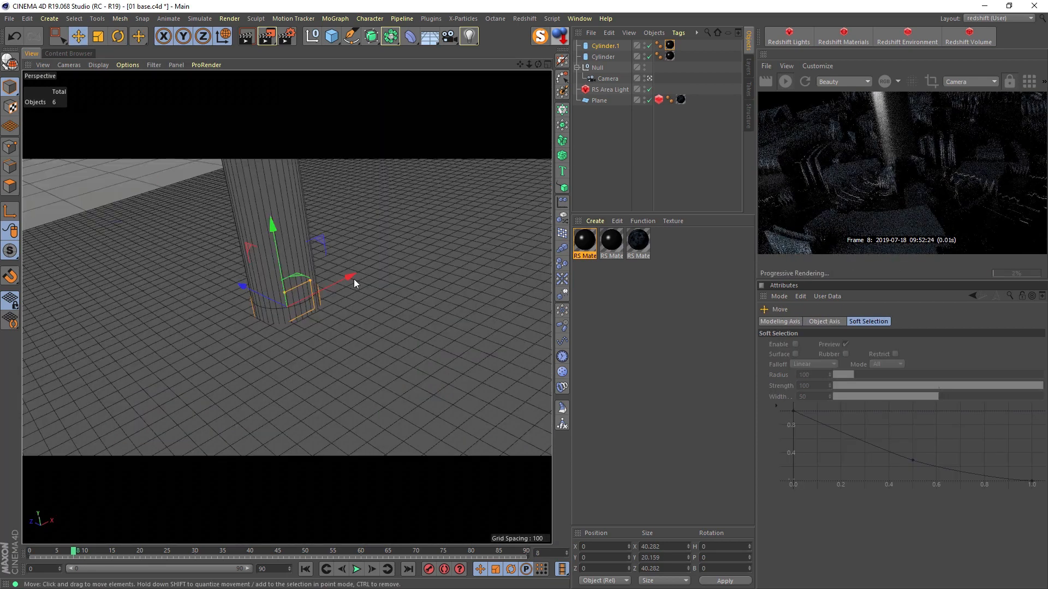
left_click_drag(314, 279, 289, 305)
left_click_drag(279, 266, 268, 197)
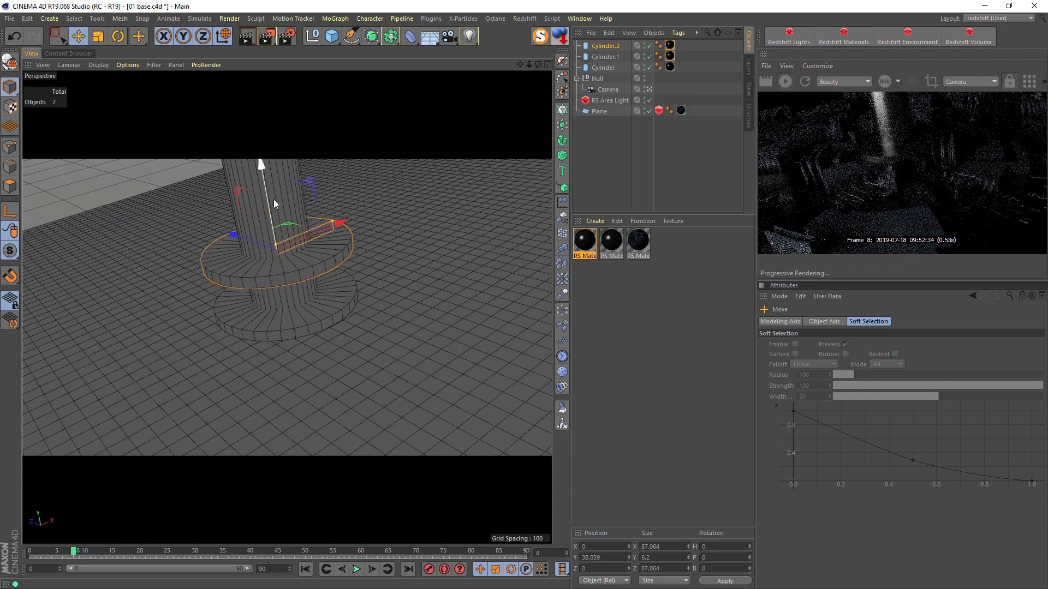
Scale the lower disc, Cylinder.1, to about 149 units wide and 10.6 units high and raise it to about Y 14.
left_click(604, 57)
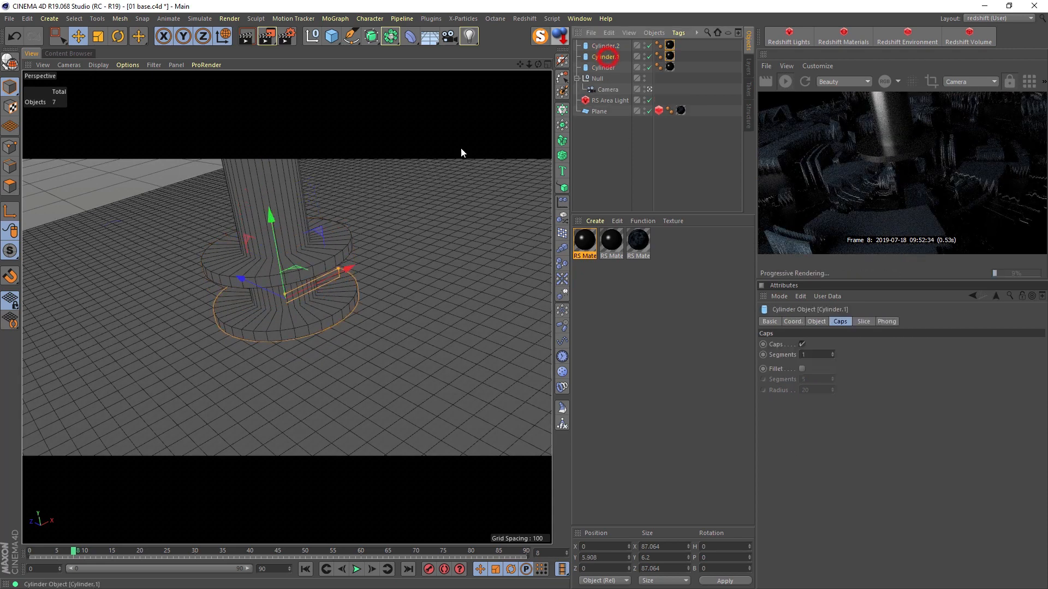
key("t")
left_click_drag(375, 267, 621, 224)
key("e")
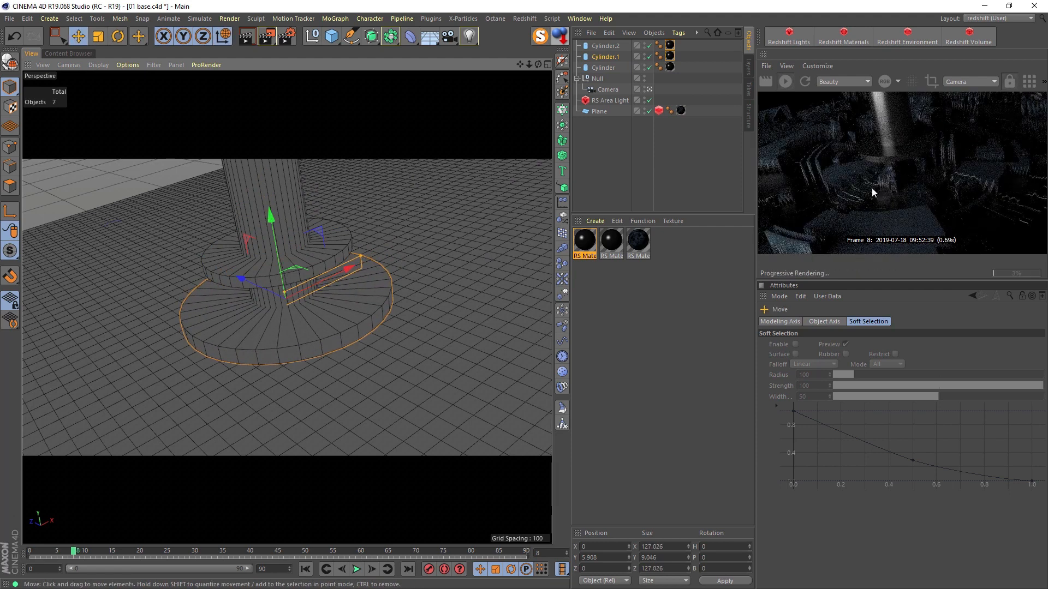
left_click_drag(264, 226, 273, 217)
key("t")
left_click_drag(392, 209, 483, 205)
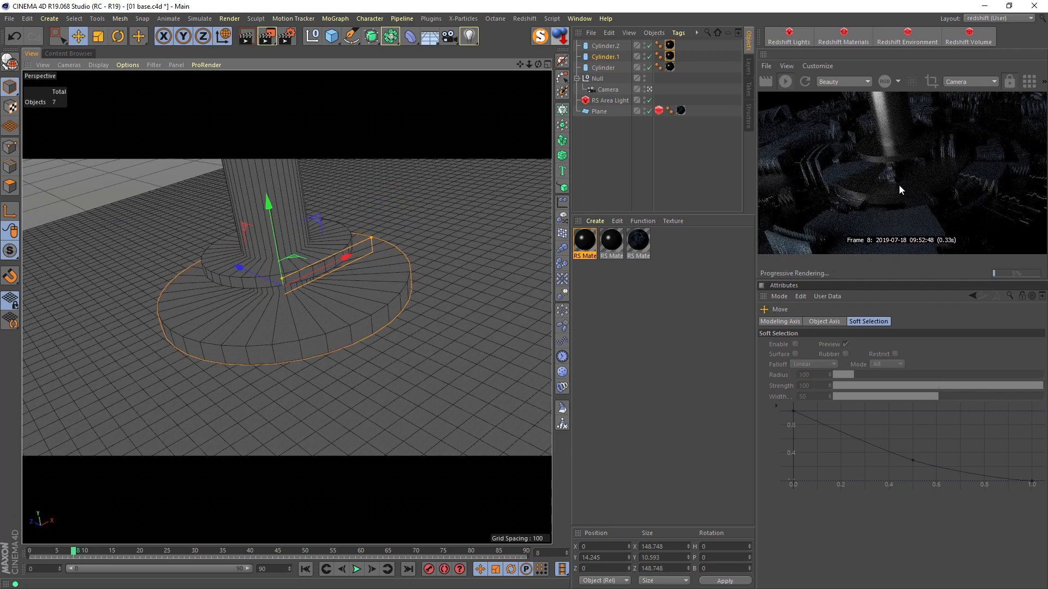
Raise the camera's parent Null to Y position 8.
left_click(597, 78)
left_click(794, 322)
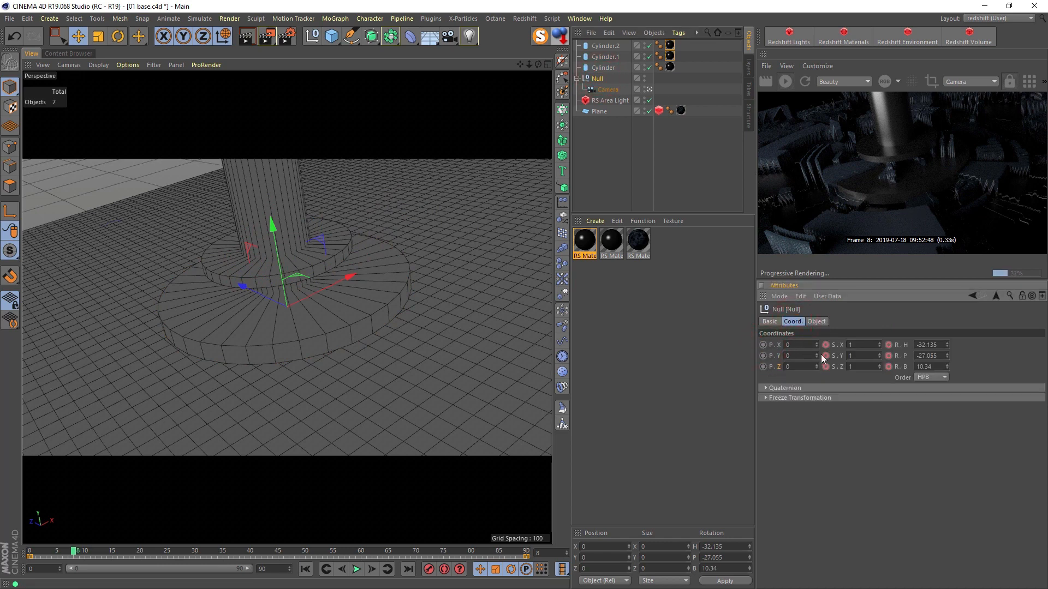
left_click_drag(817, 357, 819, 358)
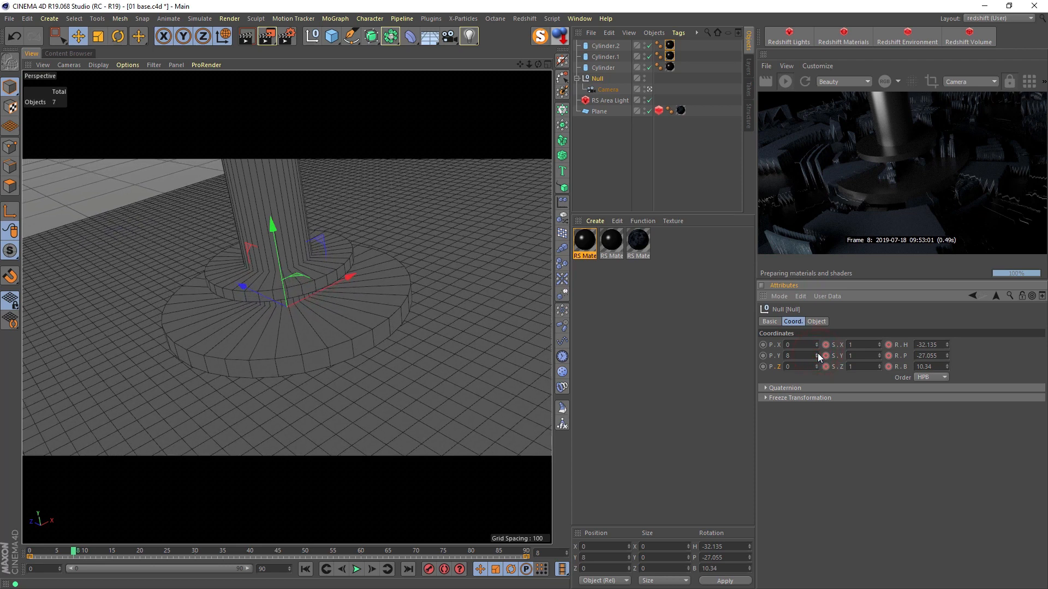
Lower Cylinder.2 to about Y 18 and scale it to about 114 units wide and 8 units high.
left_click(606, 45)
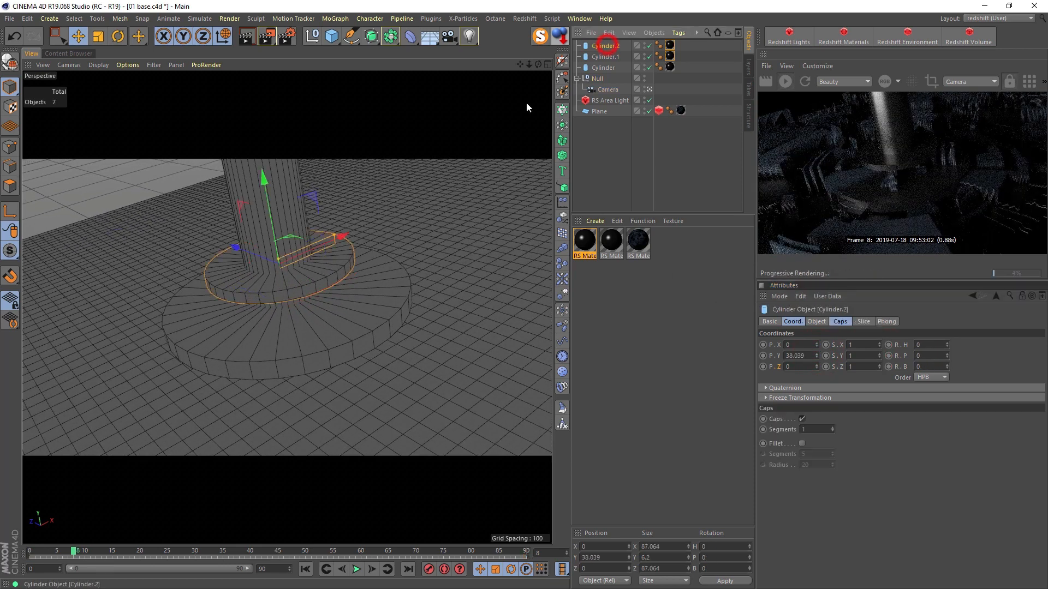
left_click_drag(268, 189, 273, 222)
key("t")
left_click_drag(382, 203, 549, 211)
Stack two more cylinder copies up the column: a collar about 82 units wide and 33 high, and a flange about 102 wide and 7 high.
key("e")
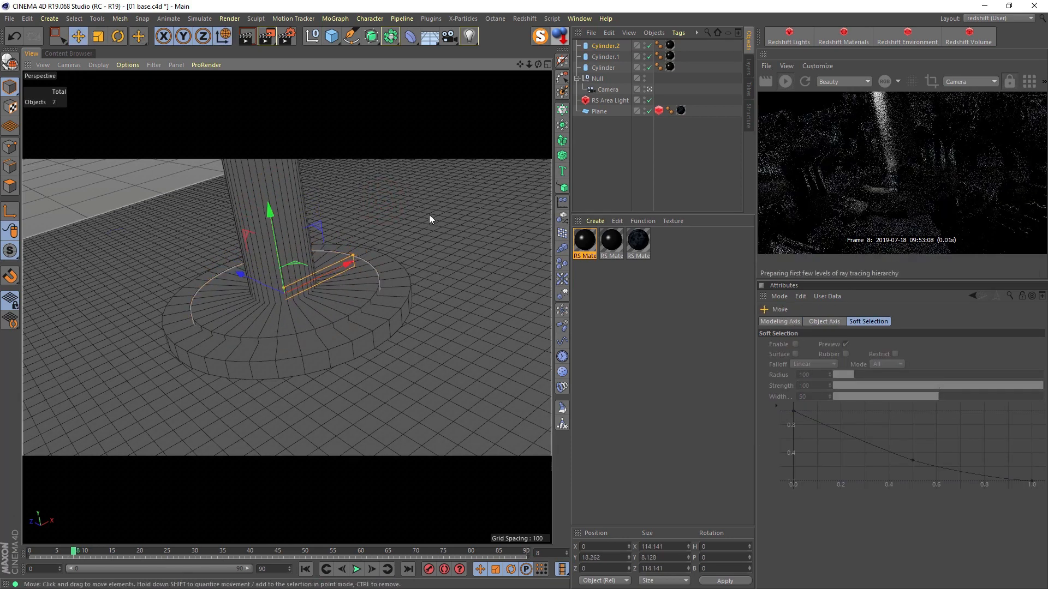
left_click_drag(273, 228, 277, 201)
mouse_move(350, 231)
left_mouse_down()
mouse_move(316, 253)
mouse_move(282, 247)
mouse_move(335, 221)
left_mouse_up()
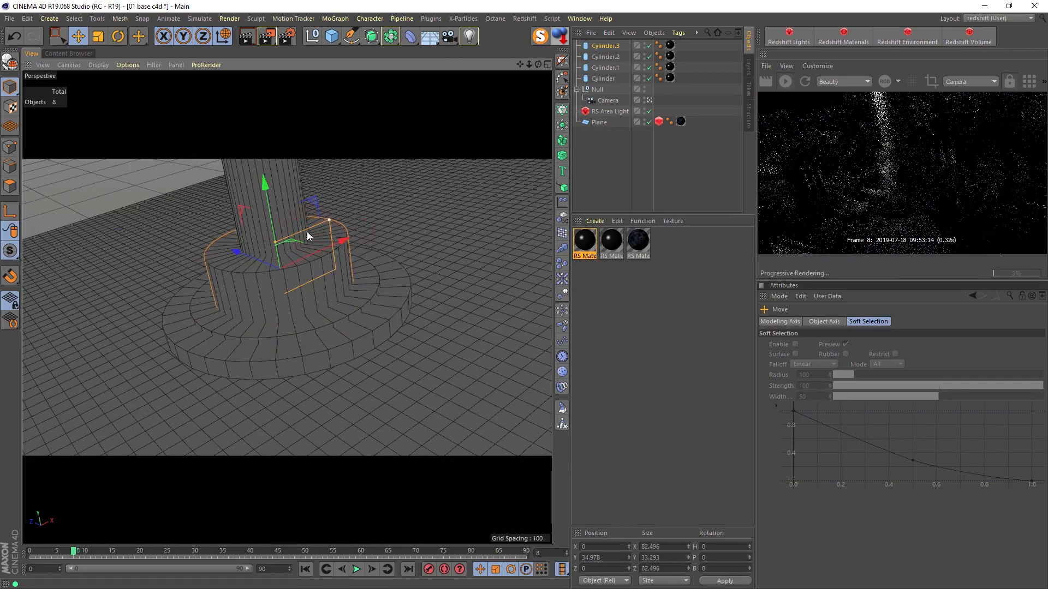
left_click_drag(272, 215, 338, 182, "ctrl")
left_click_drag(269, 208, 281, 232)
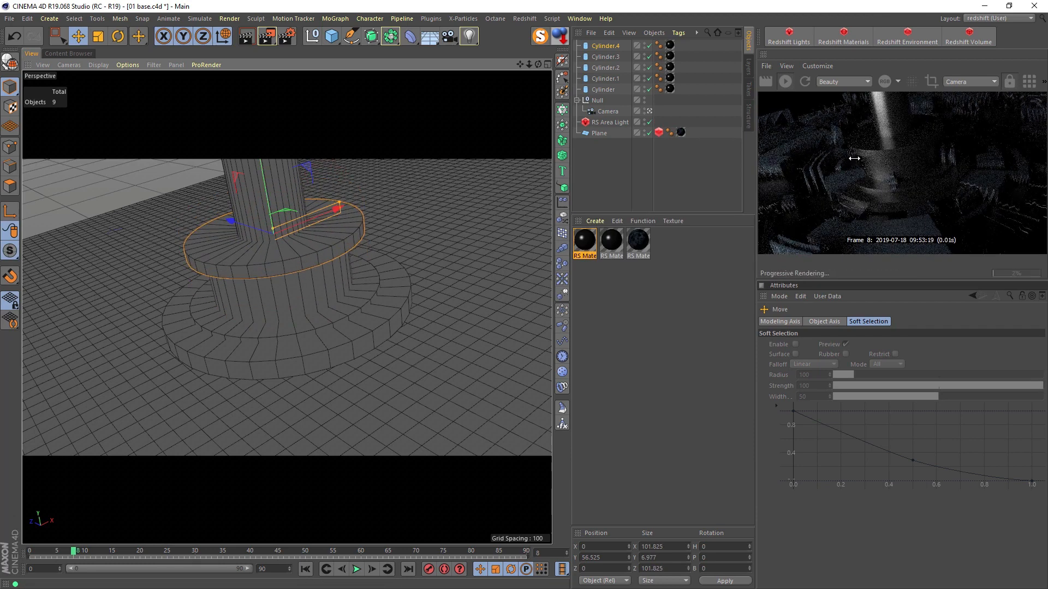
Duplicate the flange upward to about Y 97 and enlarge the copy to about 119 units wide and 60 units tall.
left_click_drag(266, 188, 266, 153)
left_click_drag(265, 195, 259, 140)
key("t")
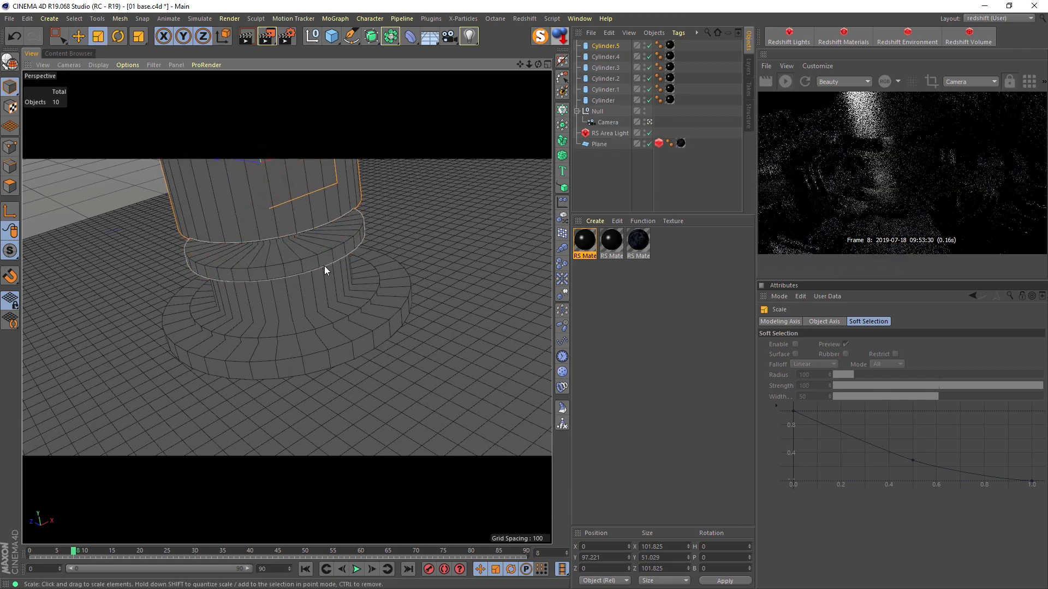
left_click_drag(325, 266, 399, 256)
key("e")
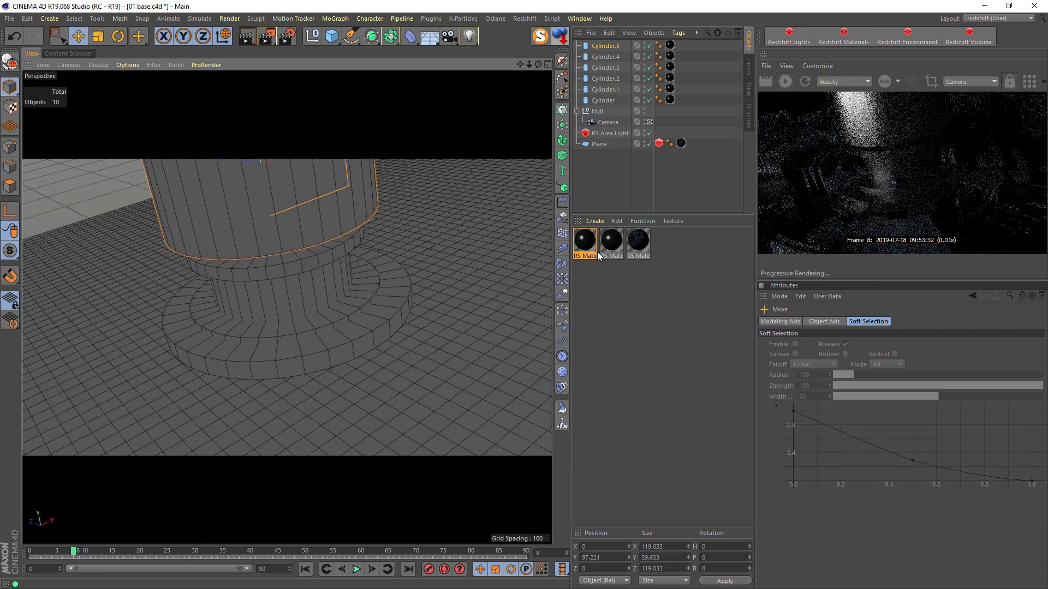
Enable filleted caps on all six cylinders and set the fillet radius to 0.5.
left_click(606, 101)
left_click(606, 46, "shift")
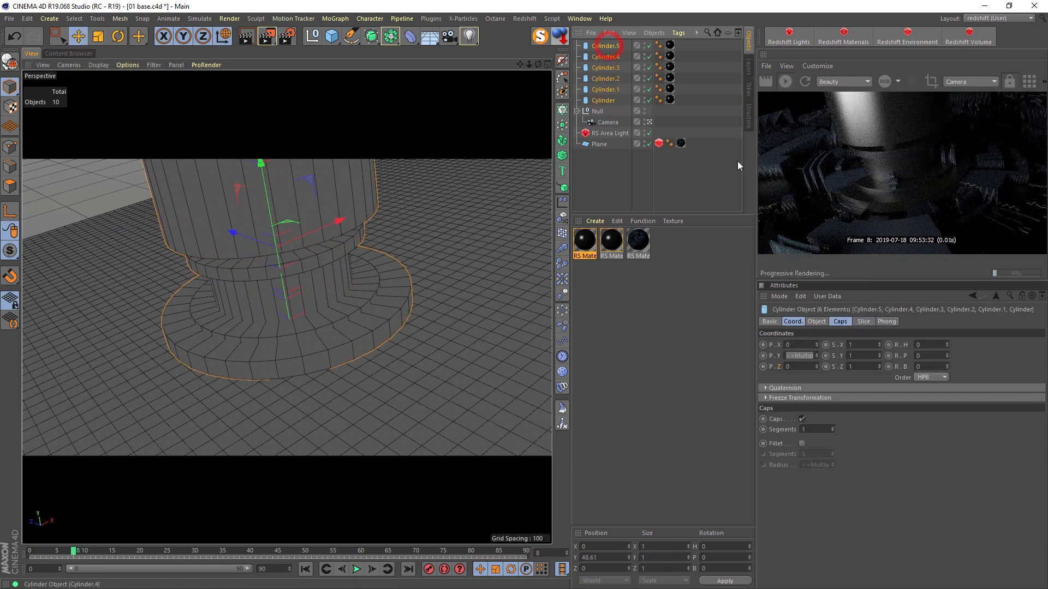
left_click(840, 322)
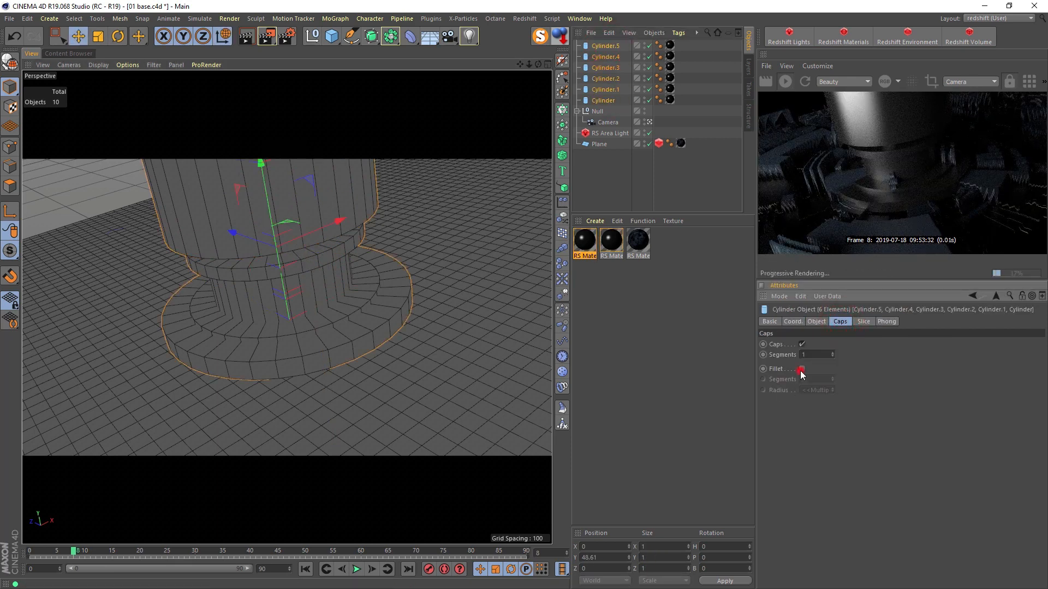
left_click(802, 369)
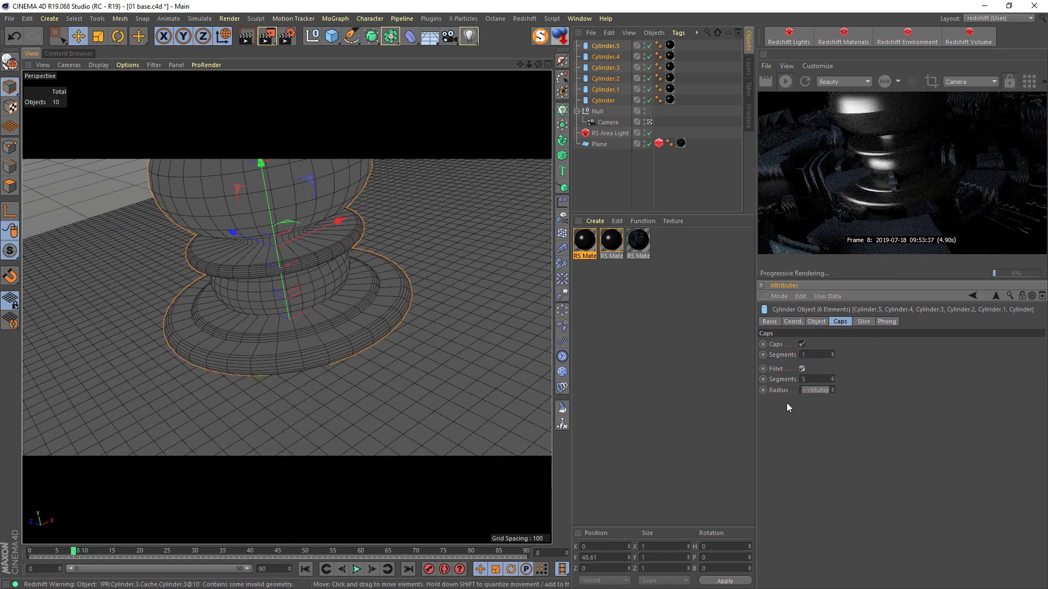
left_click(819, 390)
type("5")
key("Return")
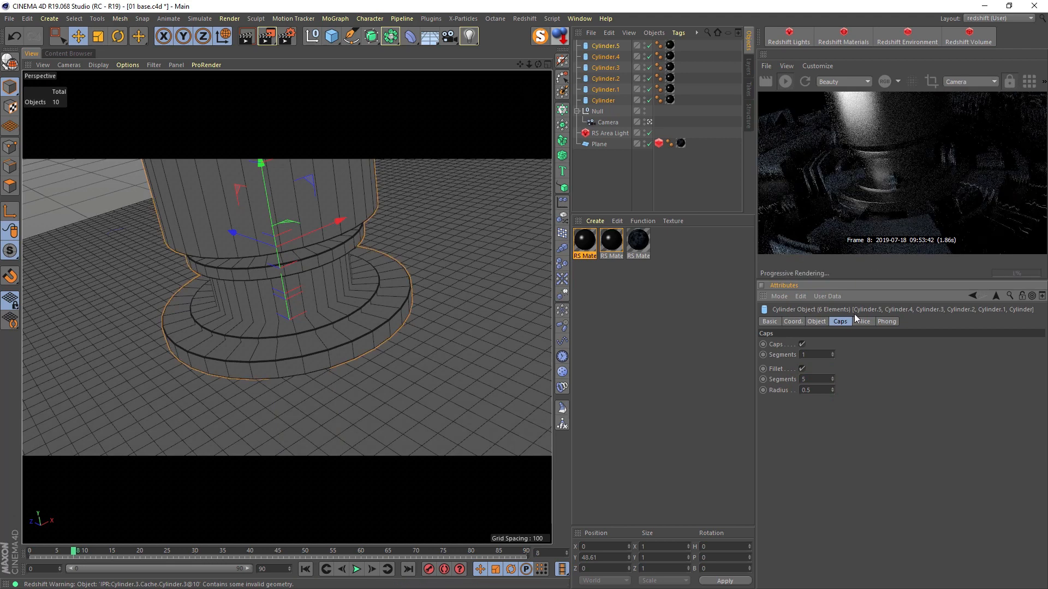
Set the rotation segments of all six cylinders to 108.
left_click(817, 322)
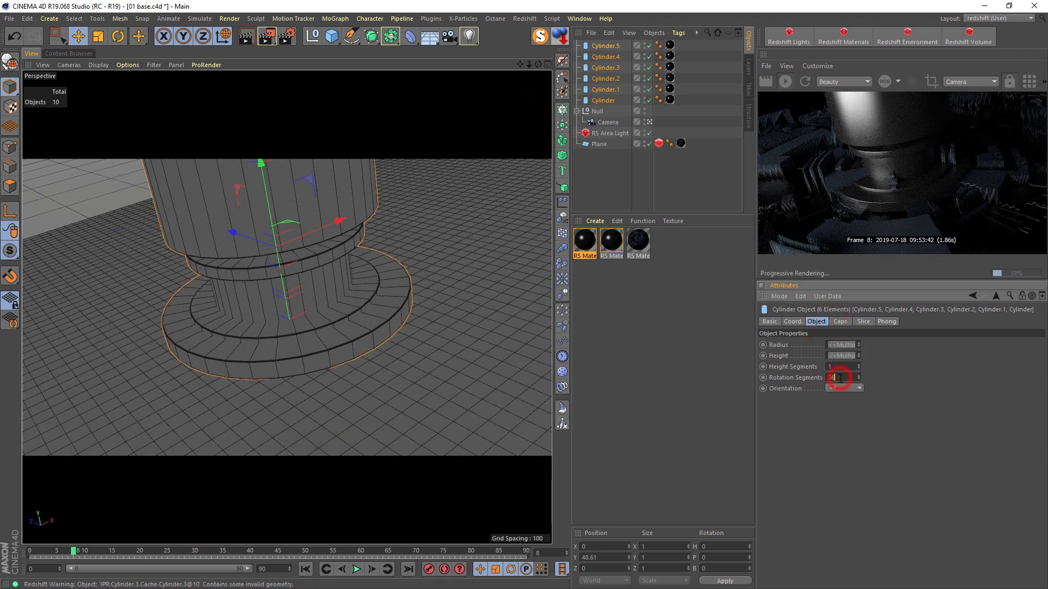
type("3")
key("Return")
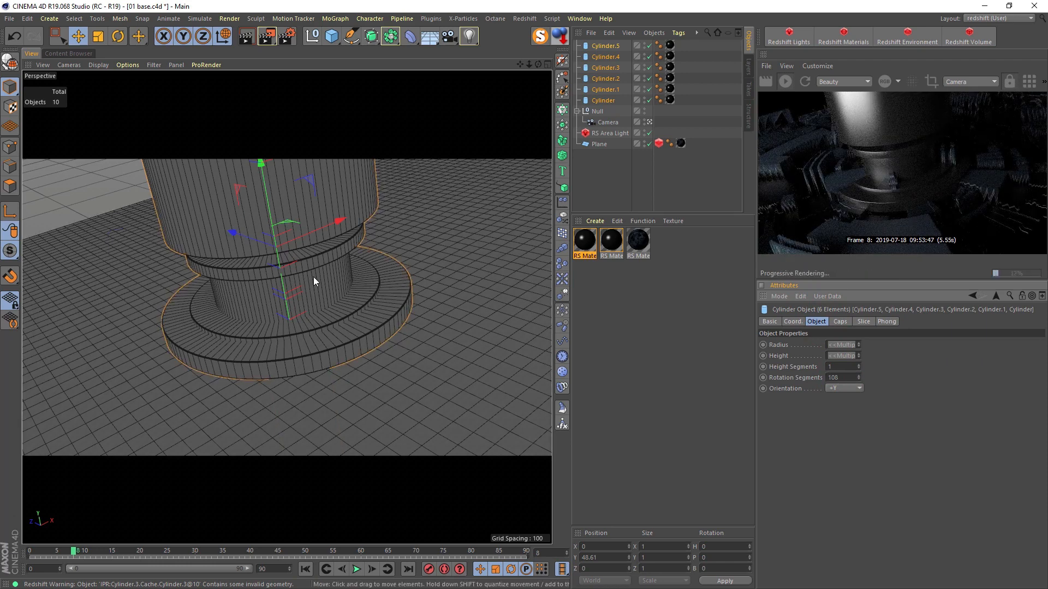
Set the plane's Redshift maximum displacement to 30 and its displacement scale to 30.
left_click(658, 143)
double_click(868, 491)
type("30")
double_click(866, 503)
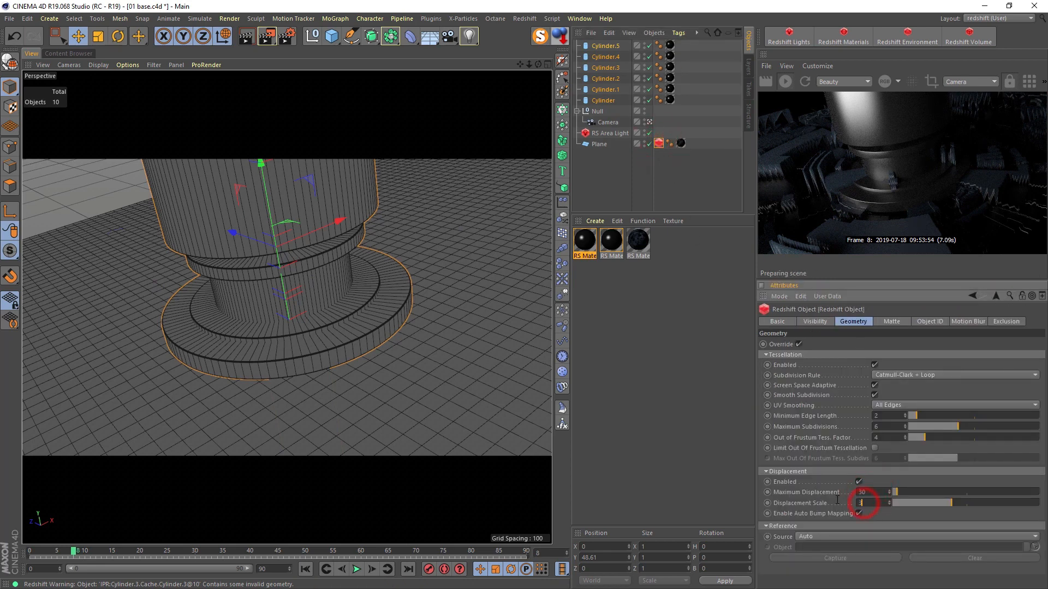
type("30")
key("Return")
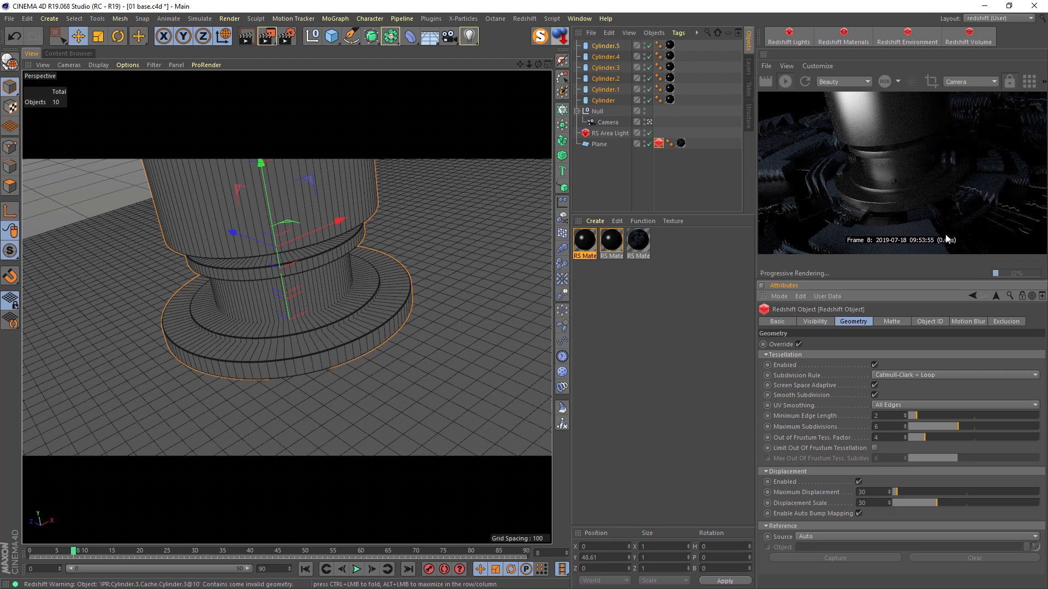
Go to frame 90 and lower the cylinders' material reflection roughness to about 0.163.
left_click_drag(29, 551, 529, 562)
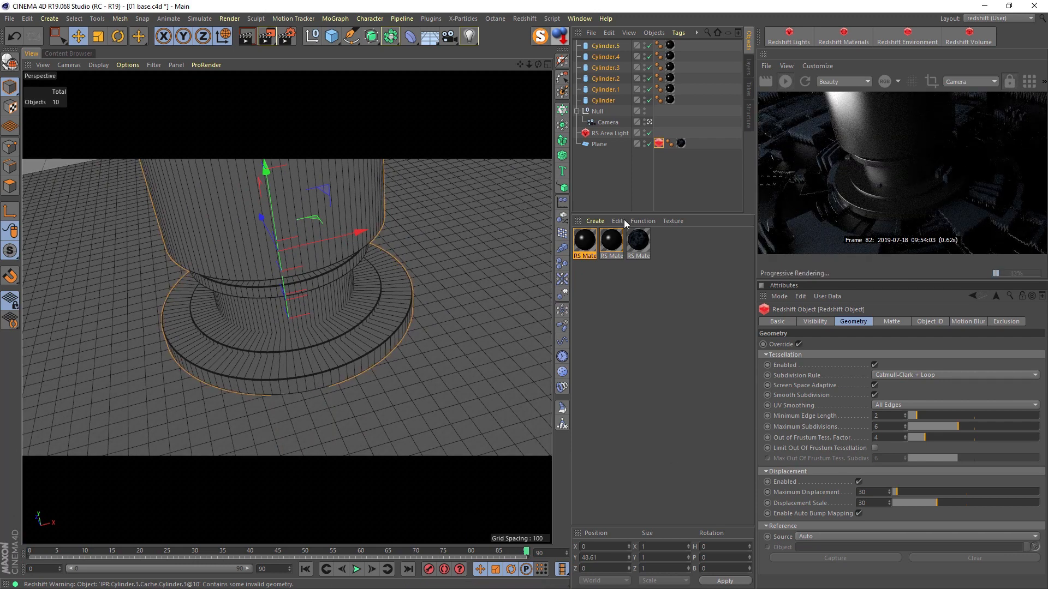
double_click(587, 245)
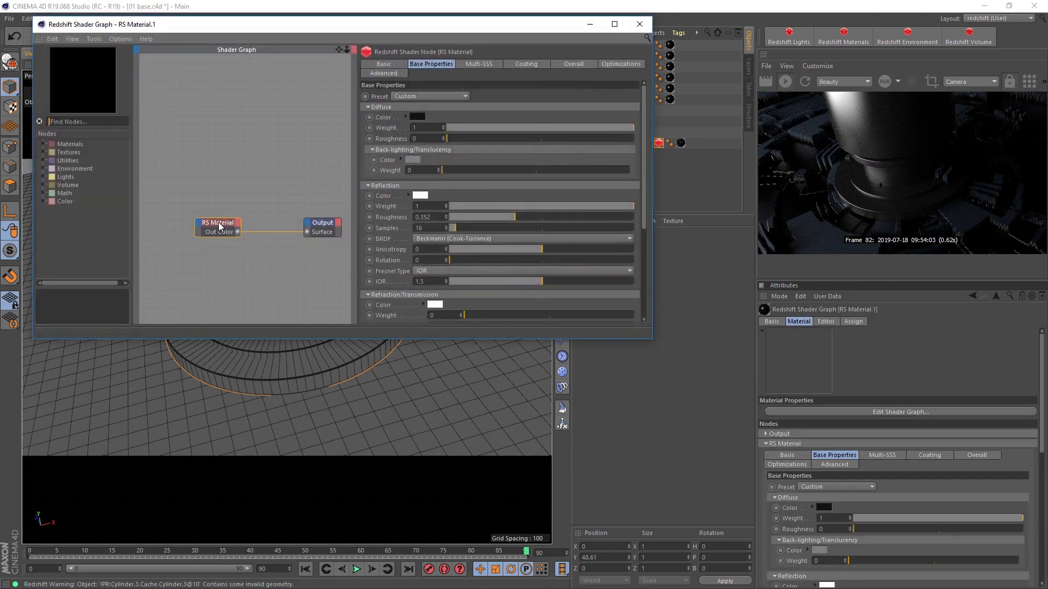
left_click_drag(514, 216, 473, 216)
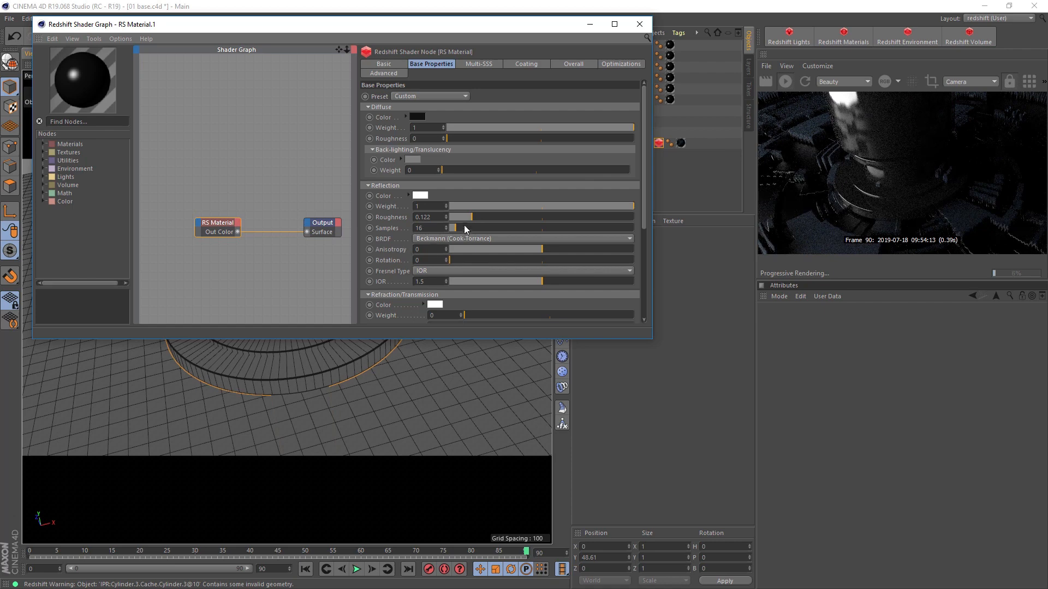
left_click_drag(470, 219, 479, 218)
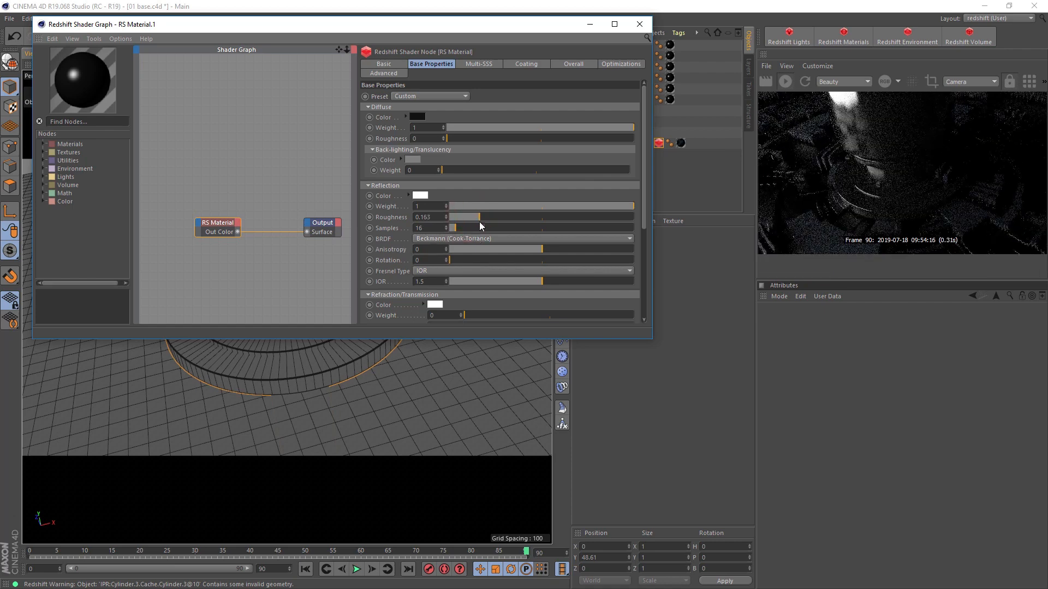
left_click_drag(542, 281, 532, 282)
left_click(640, 24)
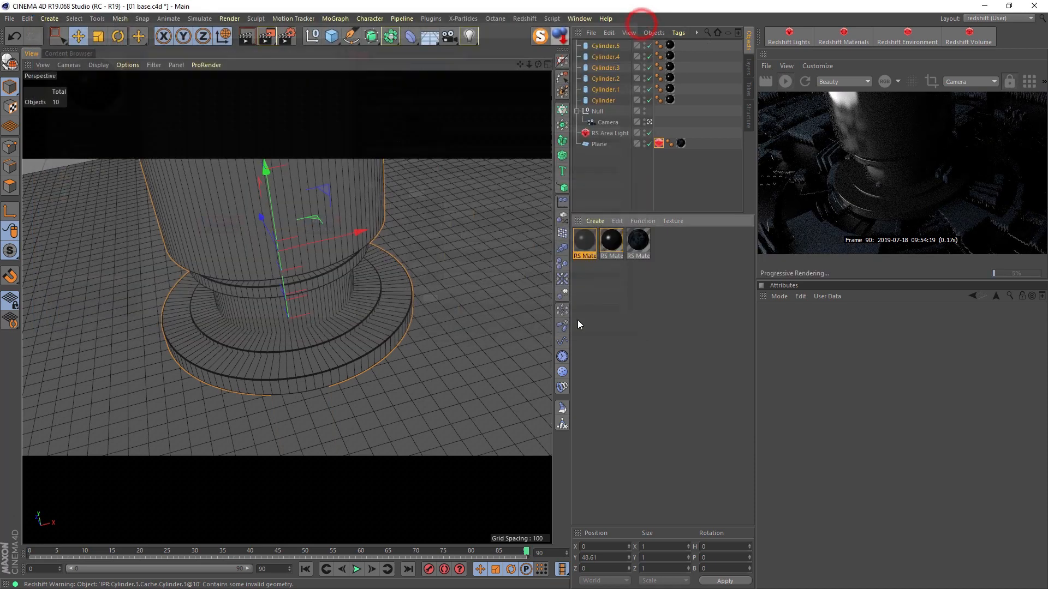
Duplicate the cylinder material and set the copy's reflection roughness to 0.3.
left_click(597, 335)
left_click_drag(585, 239, 612, 243, "ctrl")
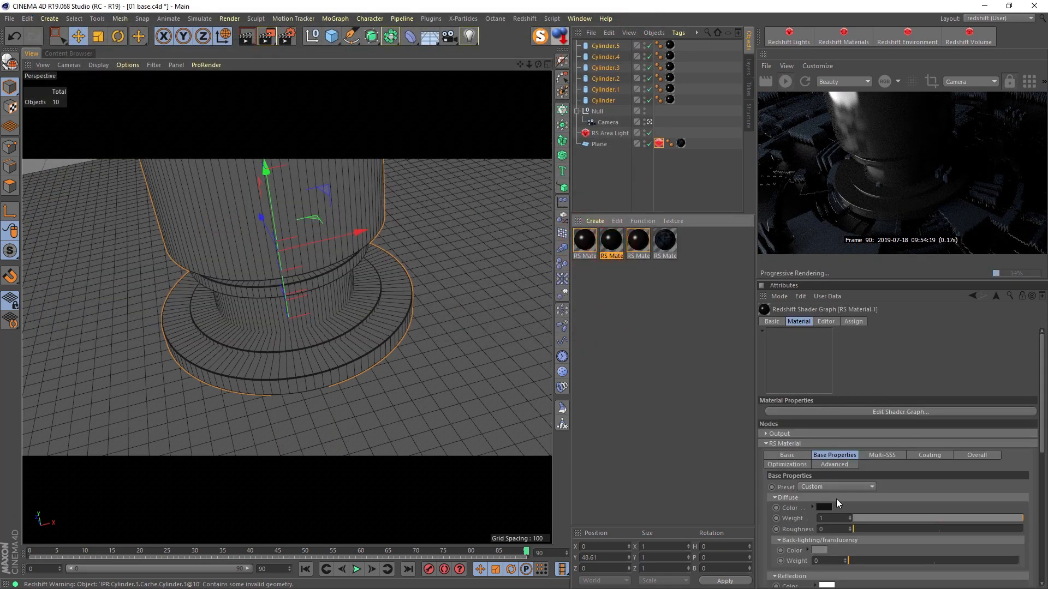
scroll(909, 509, "down", 3)
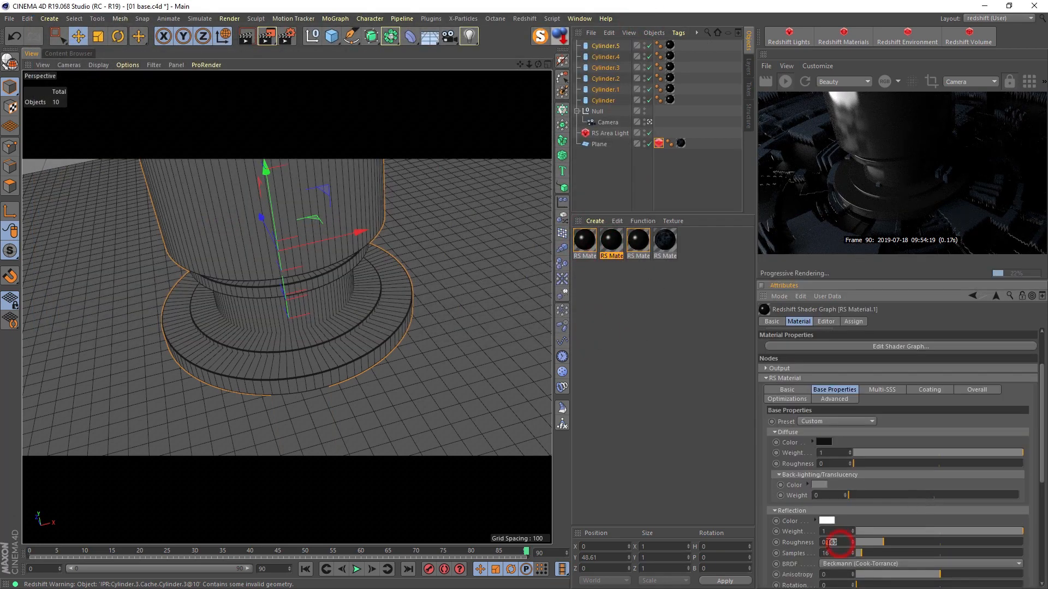
type("3")
key("Return")
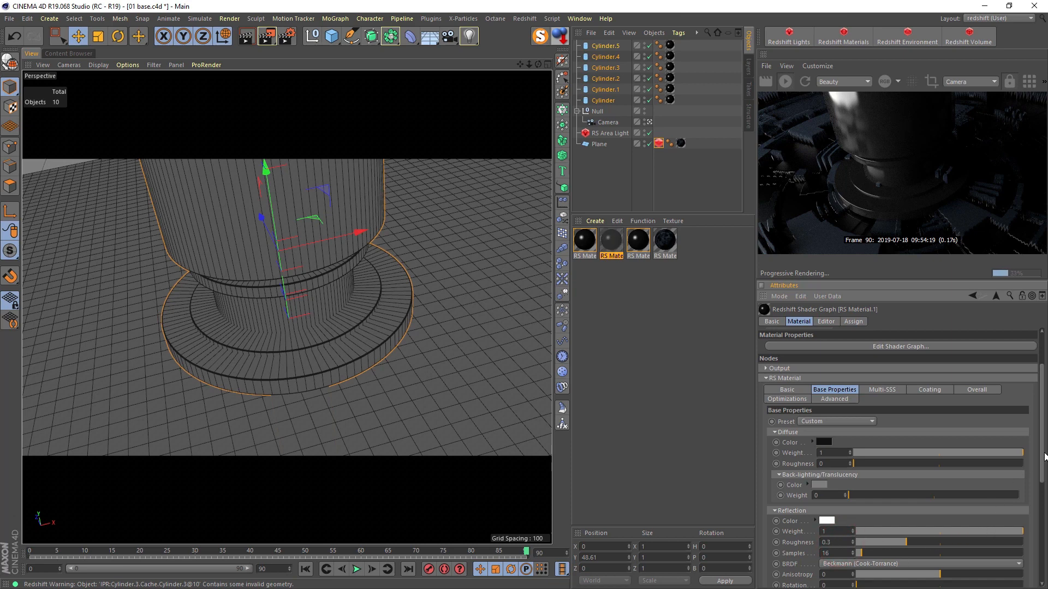
scroll(964, 509, "down", 5)
double_click(830, 502)
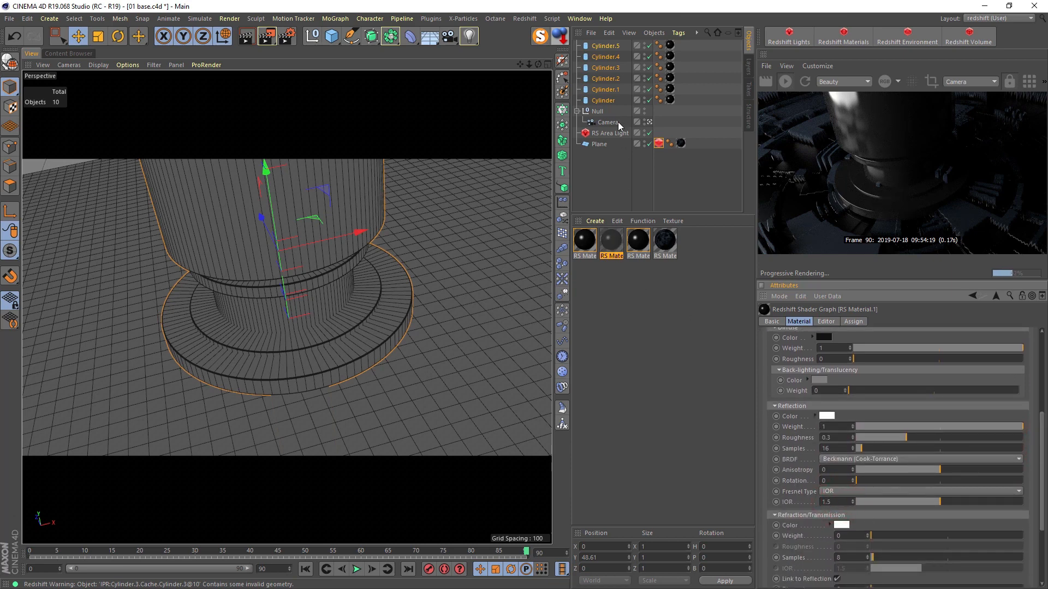
Apply the rougher material copy to Cylinder.2, the thin ring above the base, and remove its extra material tag.
left_click(324, 277)
left_click(394, 331)
left_click(372, 308)
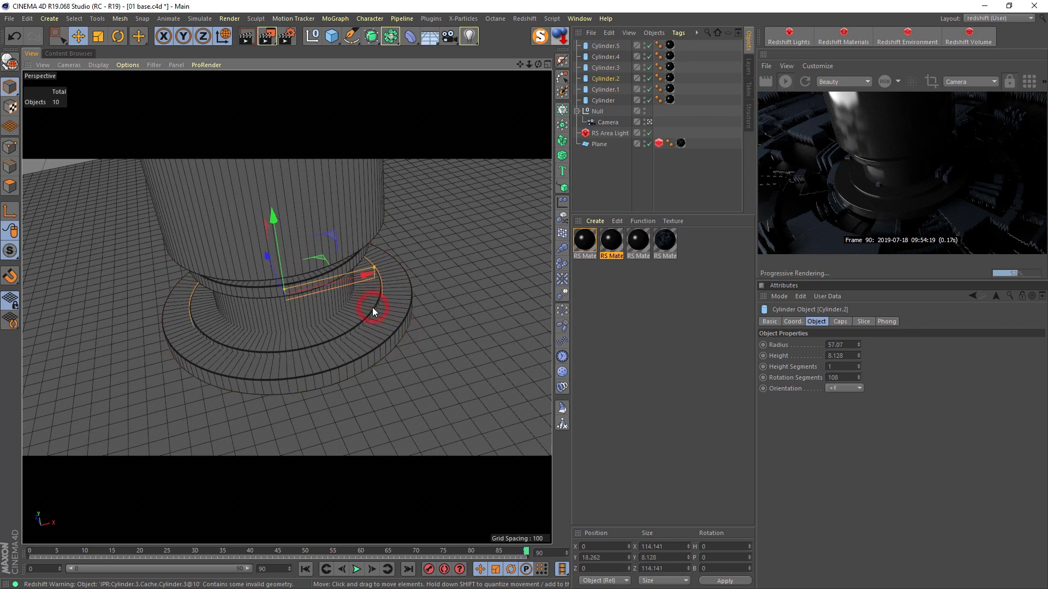
left_click(627, 221)
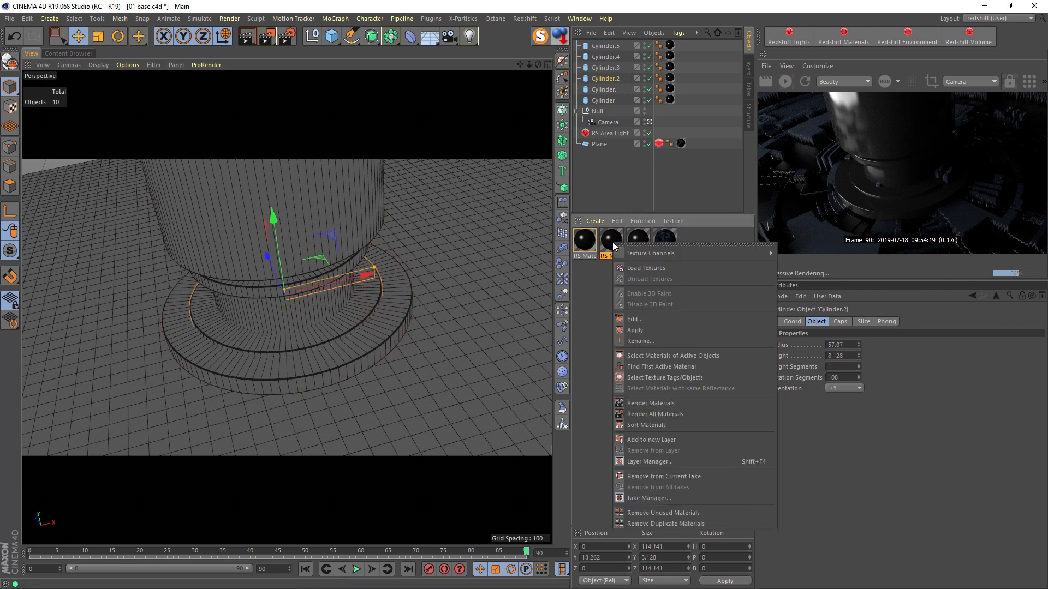
left_click(672, 330)
left_click(680, 78)
key("Delete")
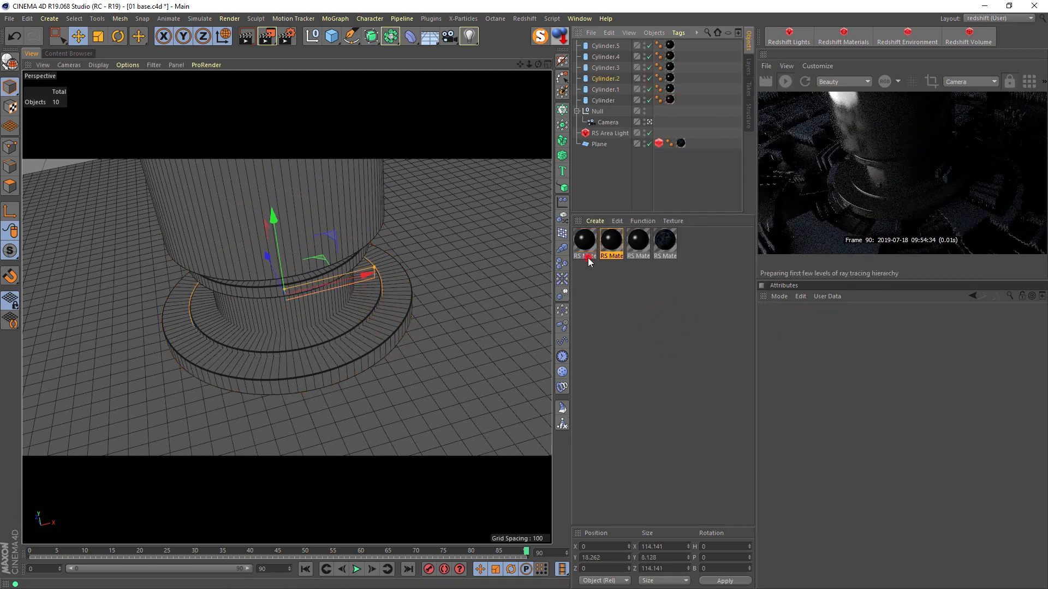
Rename the original cylinder material Base and the rougher copy Base Roughness.
double_click(588, 257)
type("Base")
key("Return")
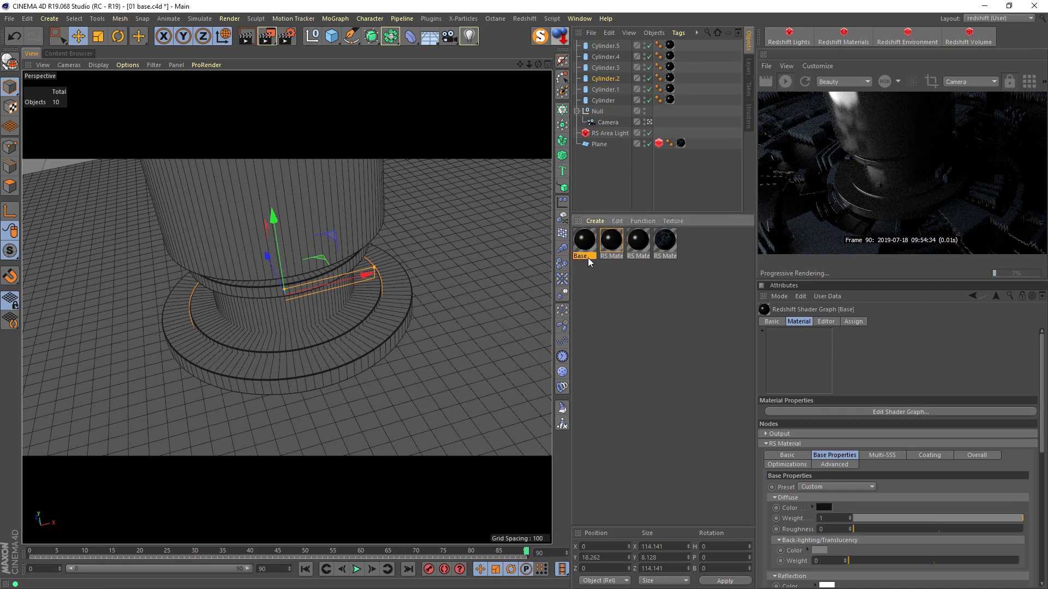
left_click(608, 254)
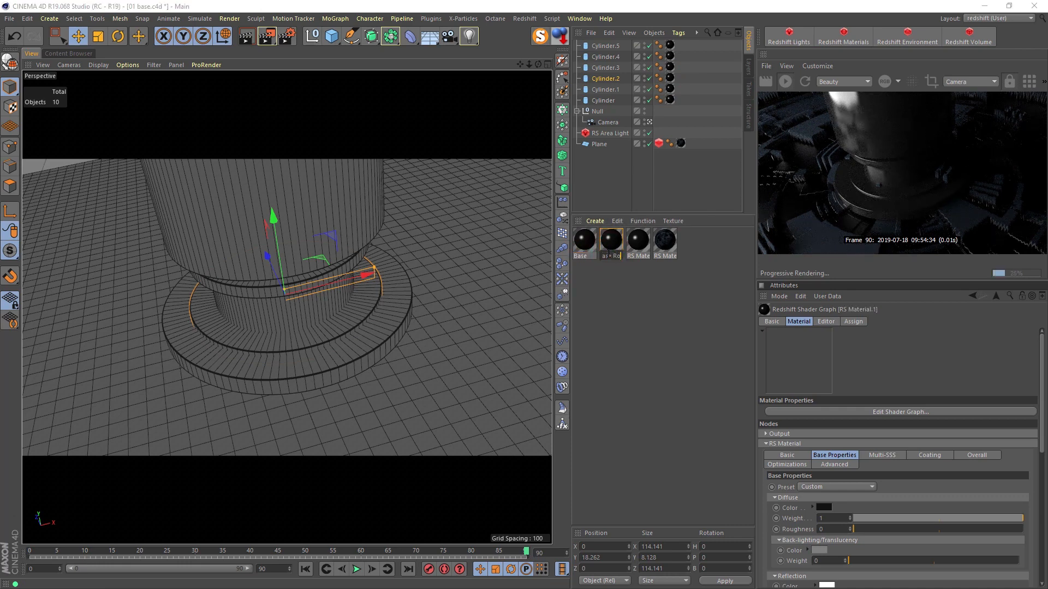
type("Base Roughness")
key("Return")
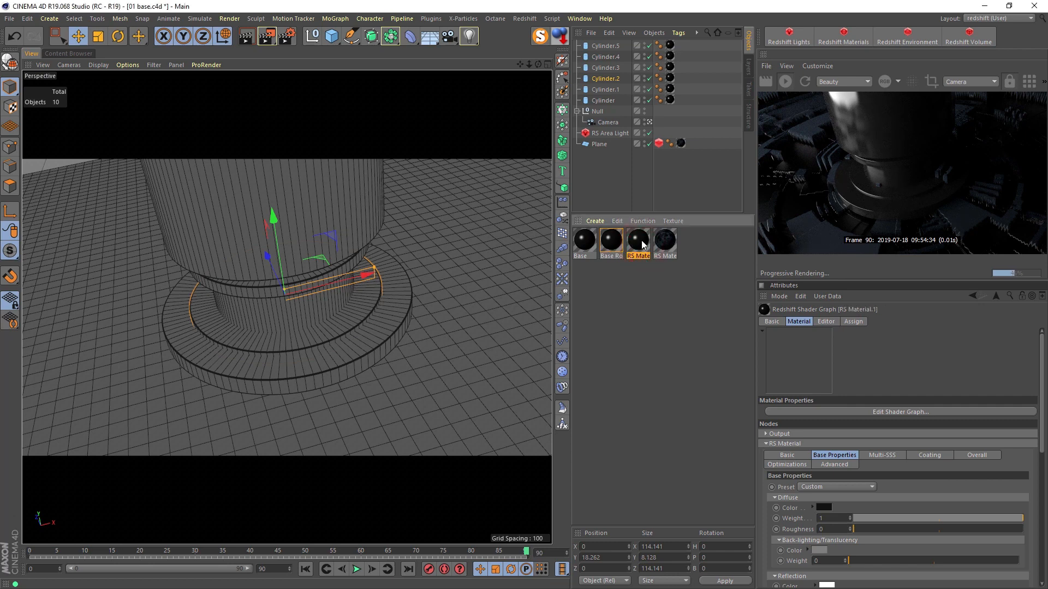
Replace the leftover duplicate material assigned to the bottom cylinder with the Base material.
left_click(644, 282)
left_click(853, 322)
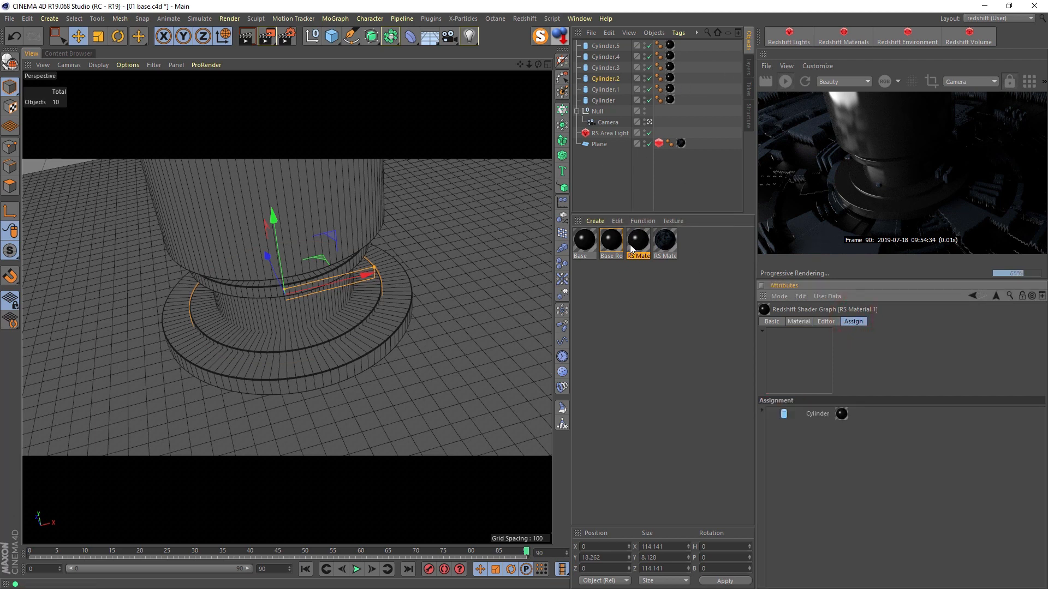
left_click_drag(587, 243, 637, 244)
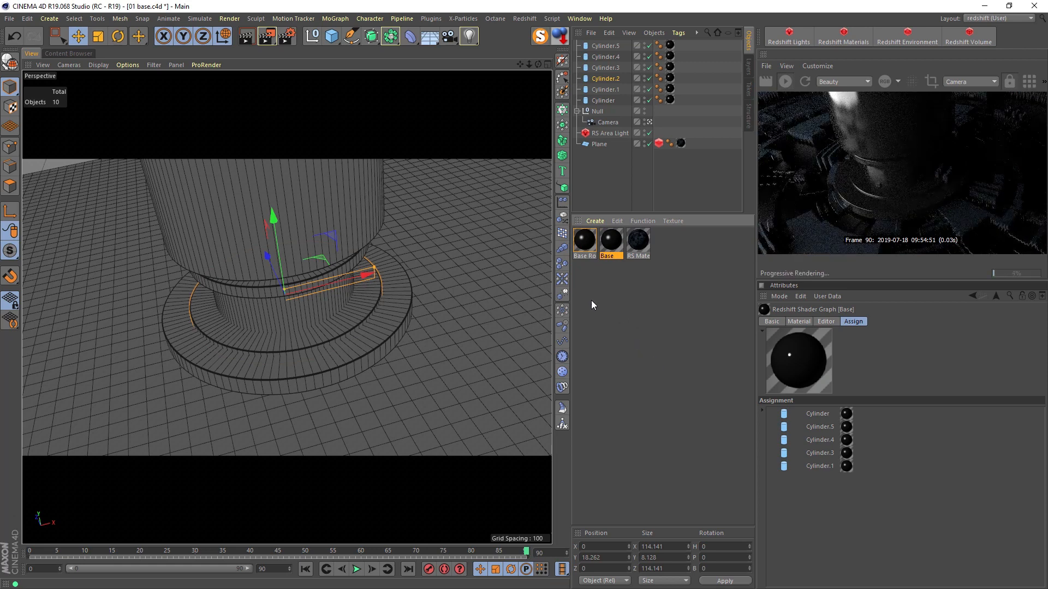
Rename the plane's material Floor.
left_click(637, 256)
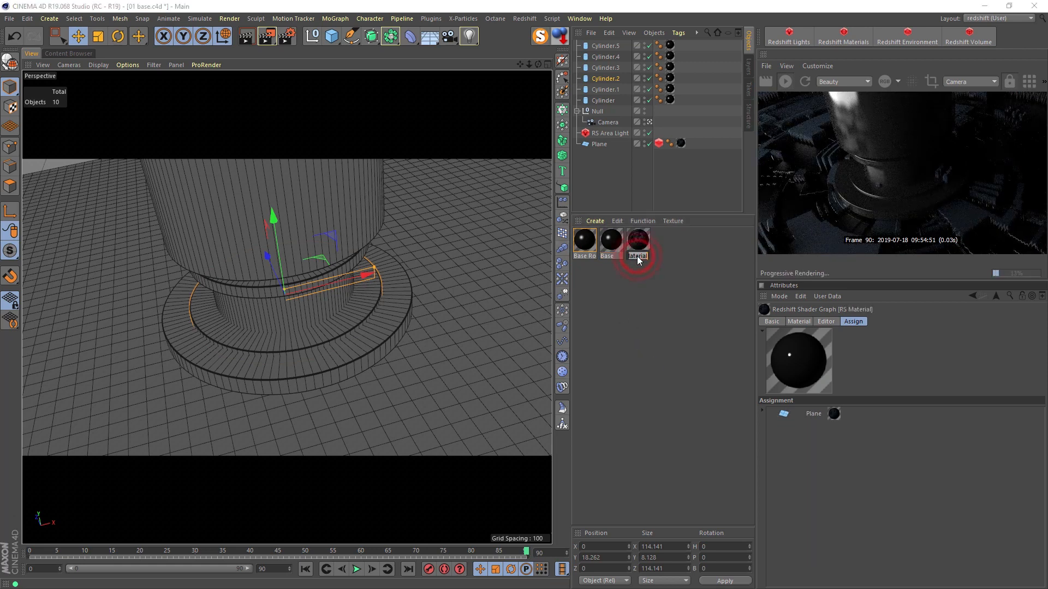
type("Floor")
key("Return")
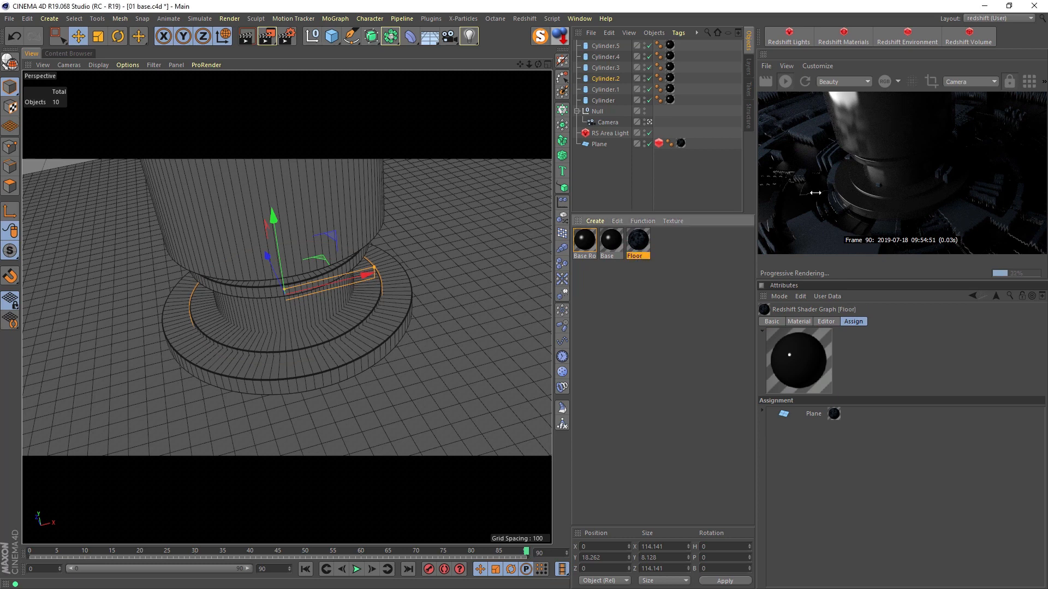
Add a cube slab about 200 wide, 75 high and 11 deep, and raise it to about Y 112.
left_click(335, 39)
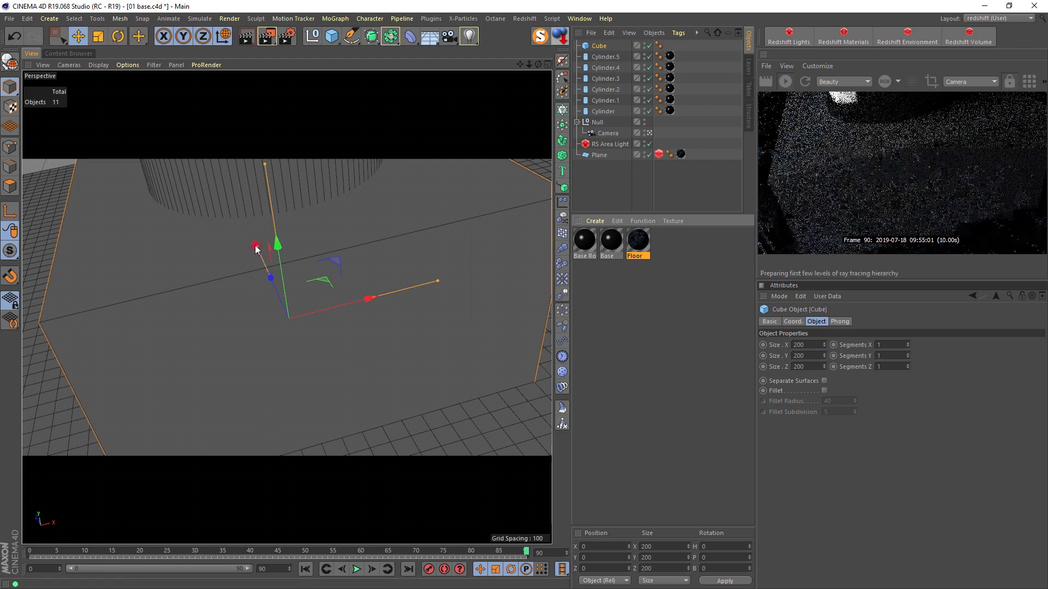
left_click_drag(265, 287, 273, 313)
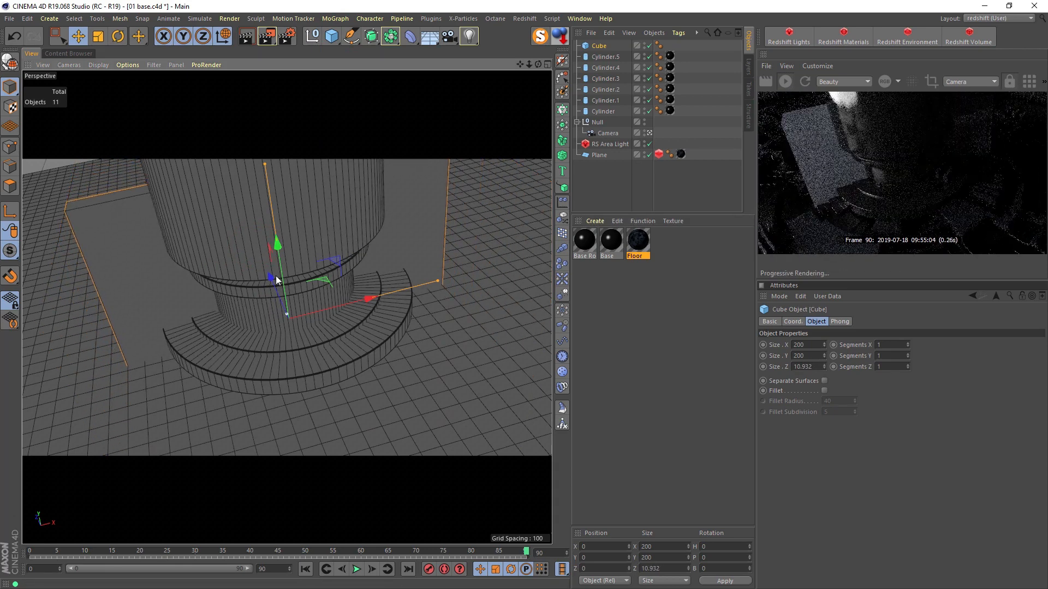
left_click_drag(270, 165, 270, 234)
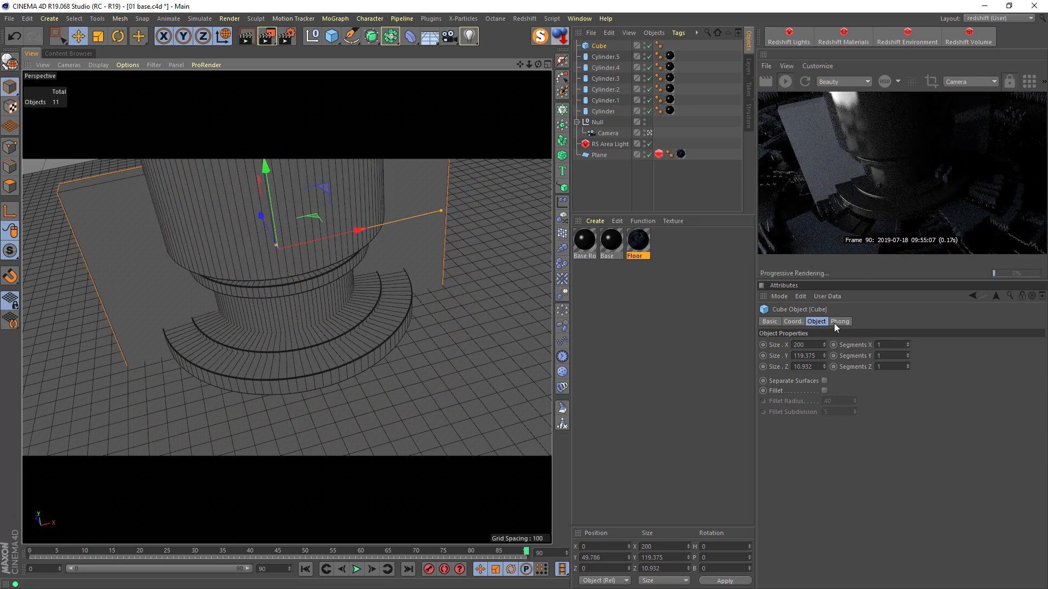
left_click_drag(824, 355, 824, 379)
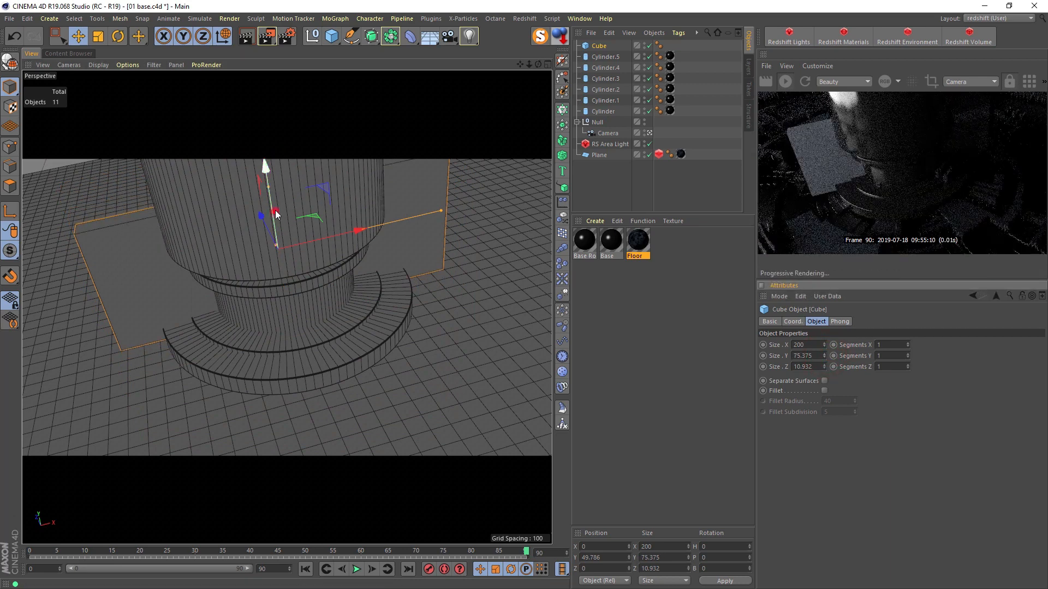
left_click_drag(276, 213, 263, 97)
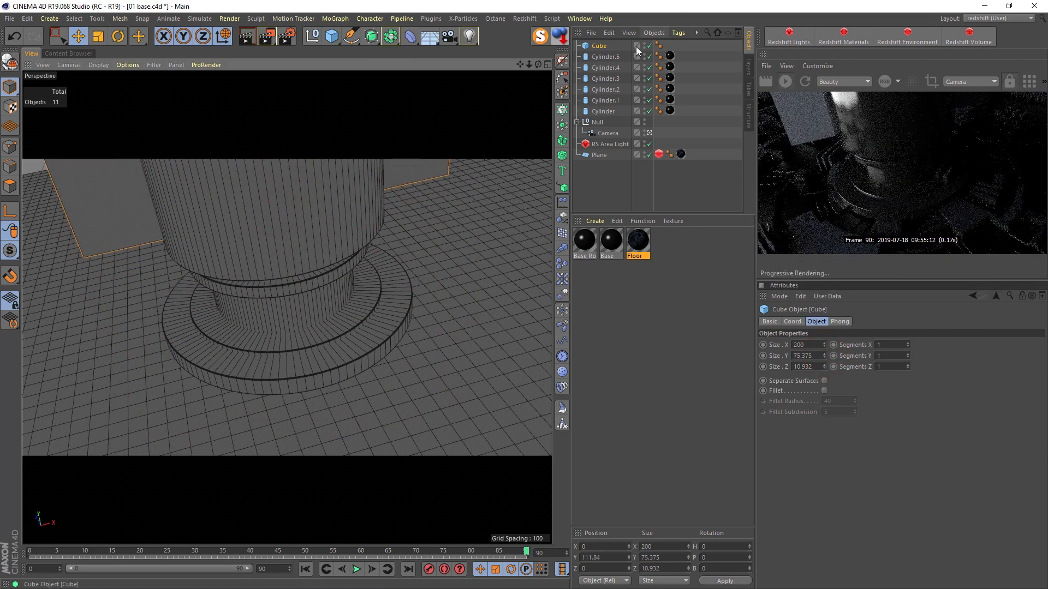
Put the cube in a radial Cloner on the XZ plane with radius 0.
left_click(562, 109, "alt")
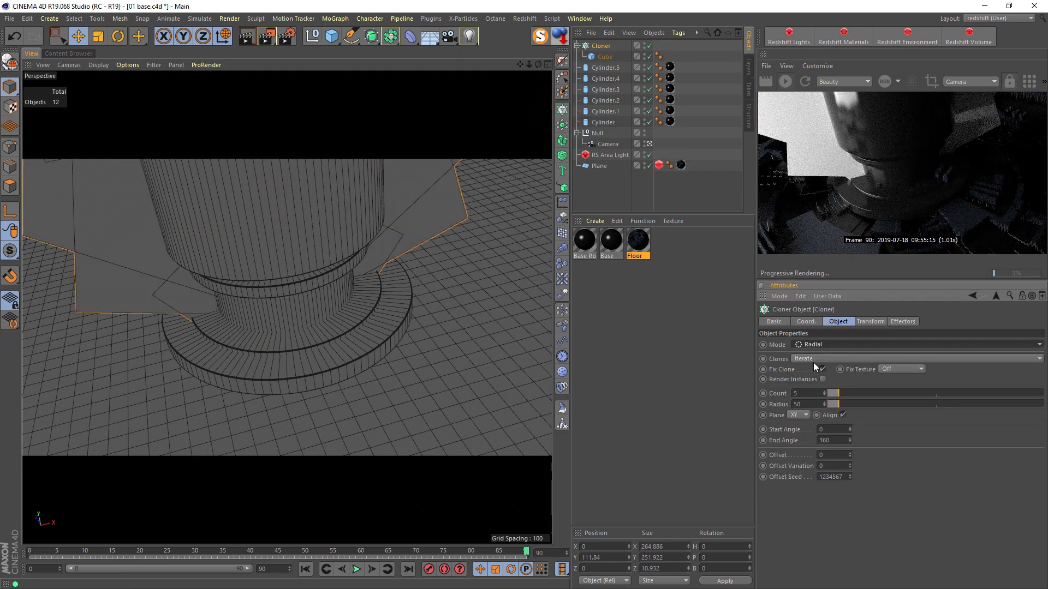
left_click(801, 411)
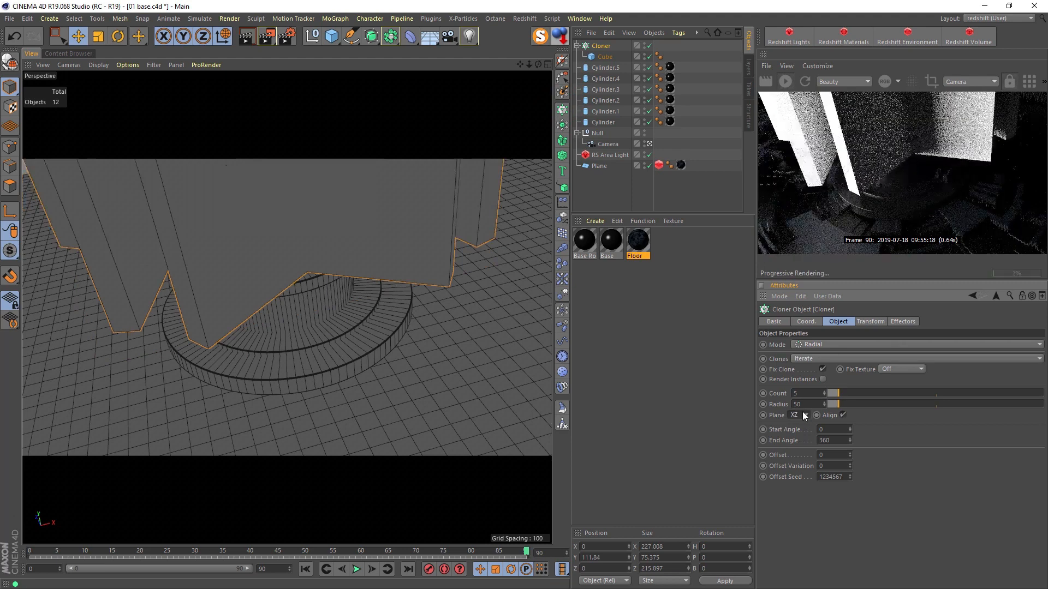
left_click_drag(837, 404, 828, 405)
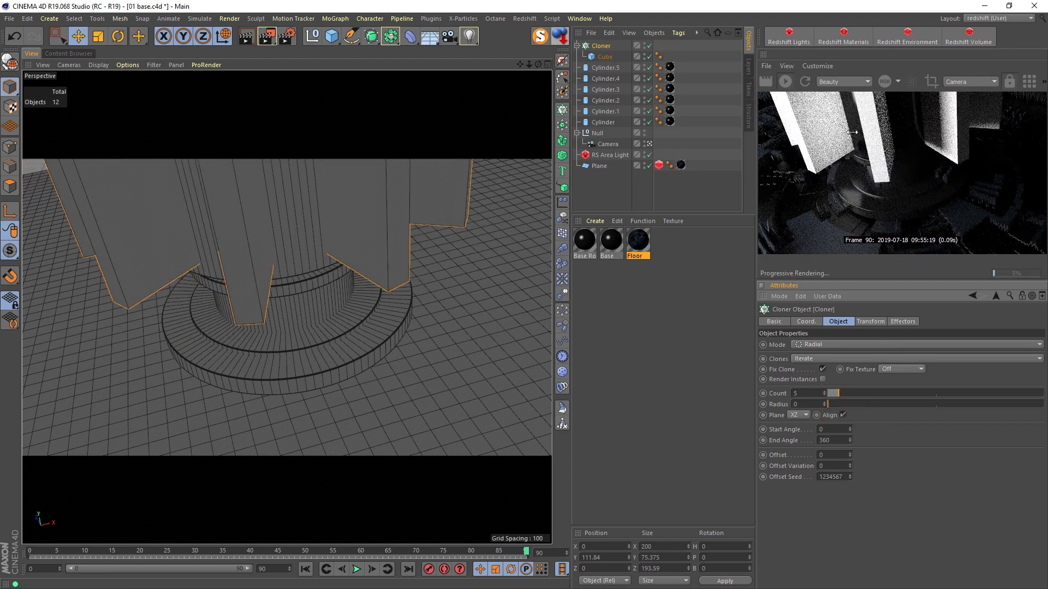
Scale the cloned cube uniformly down to about 125.8 x 47.4 x 6.9 so the slabs only slightly protrude from the column.
left_click(604, 56)
key("t")
left_click_drag(401, 185, 220, 205)
key("e")
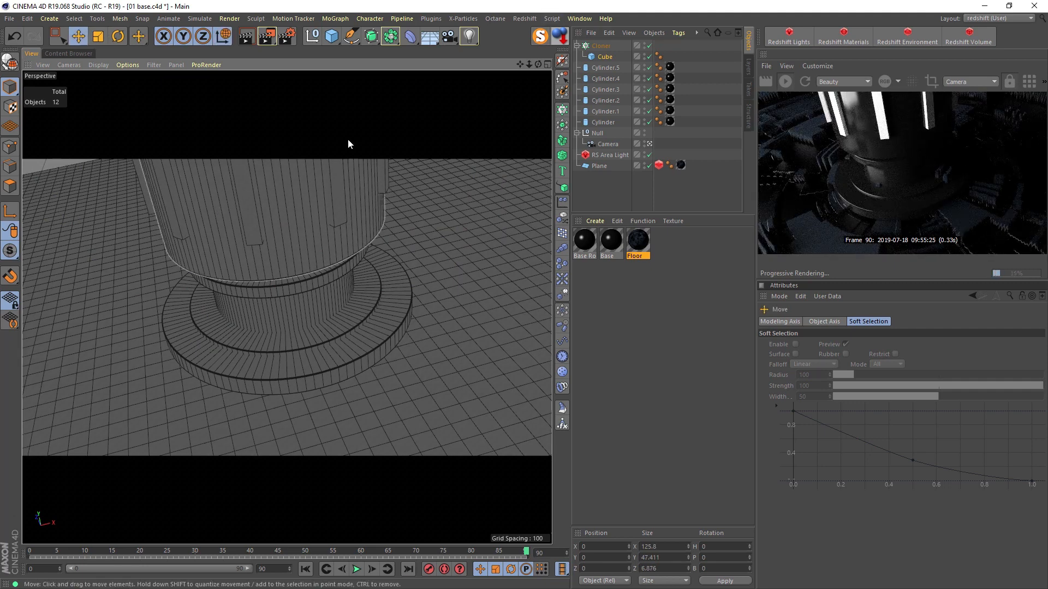
Turn on the cube's fillet with a radius of 0.5 and 3 subdivisions.
left_click(604, 56)
left_click(824, 391)
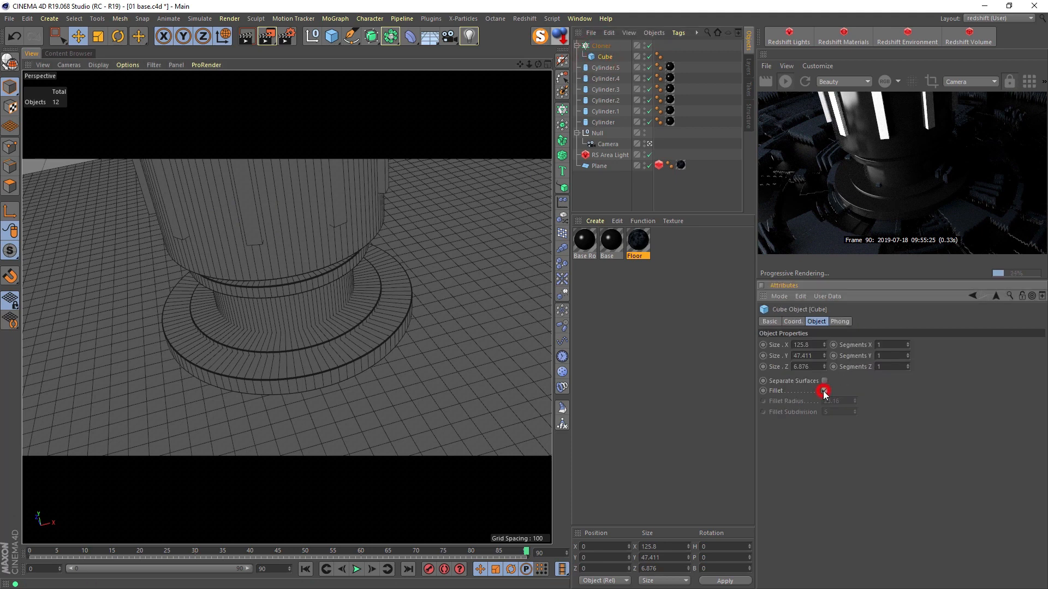
left_click(835, 412)
key("Return")
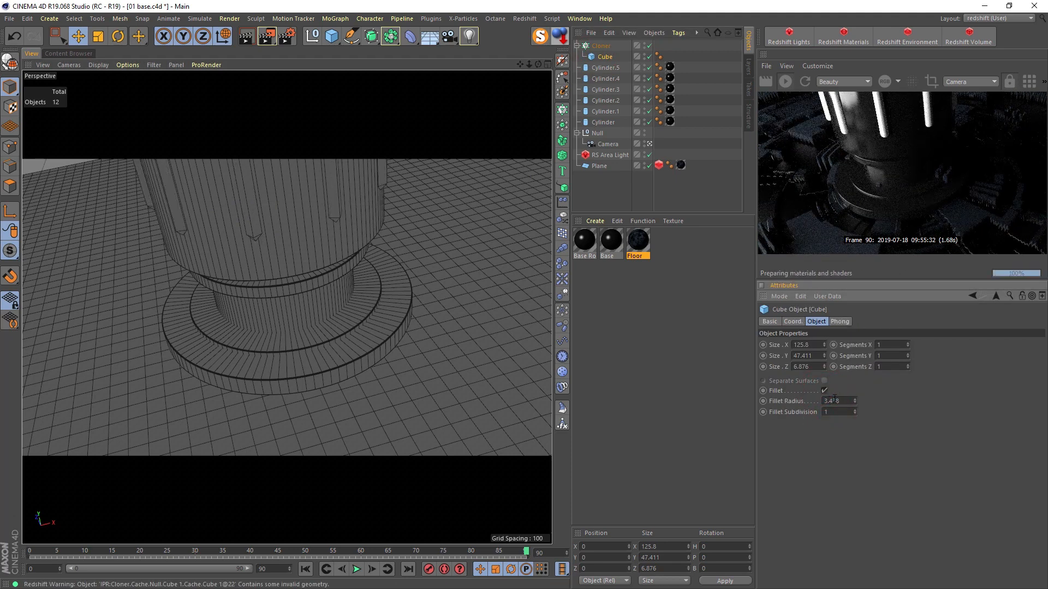
mouse_move(836, 413)
left_mouse_down()
mouse_move(792, 414)
mouse_move(775, 403)
left_mouse_up()
type("3")
key("Return")
type("0.5")
key("Return")
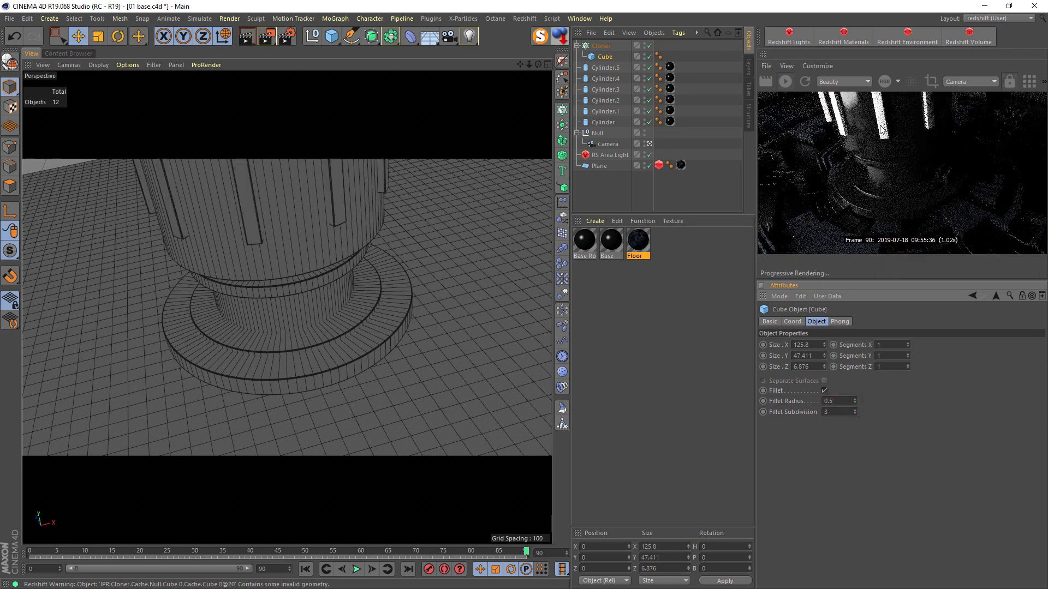
Assign the Base Roughness material to the Cloner, and replace it with the Base material.
left_click_drag(594, 247, 604, 46)
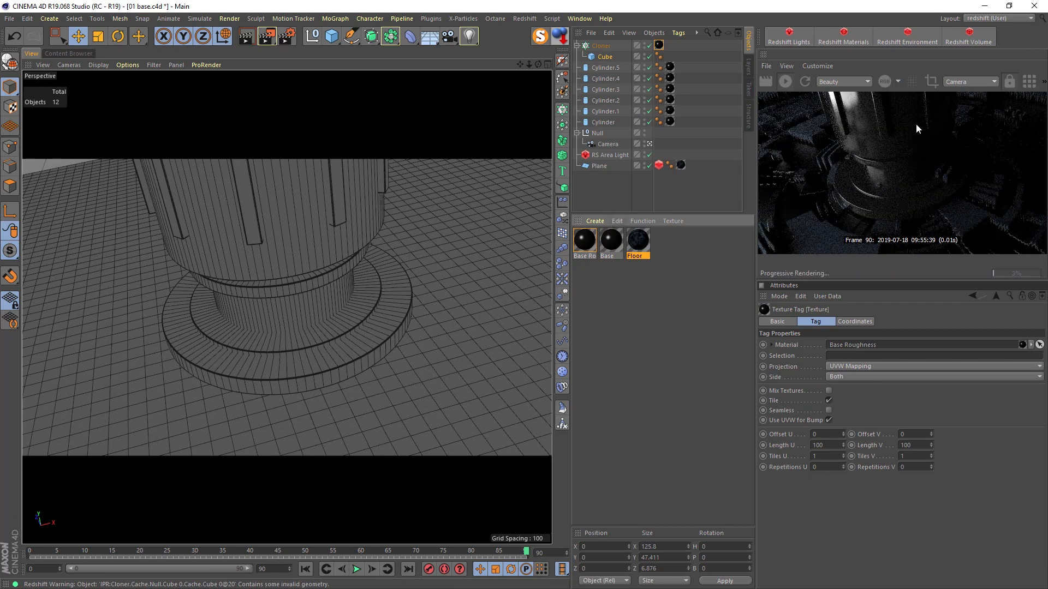
left_click_drag(611, 240, 660, 44)
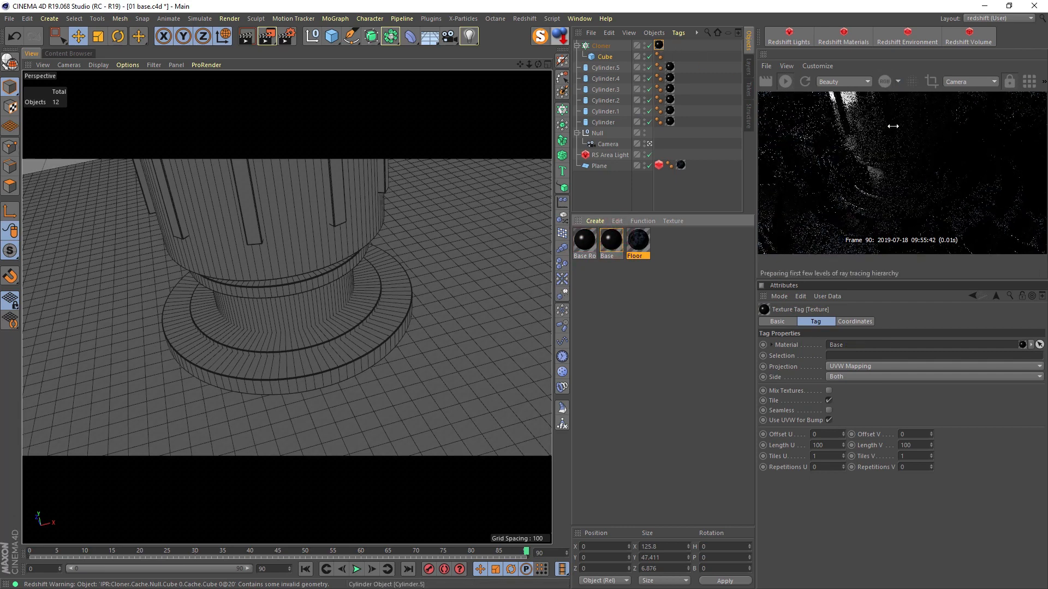
Adjust the dark diffuse colours of the Base and Base Roughness materials.
left_click(621, 256)
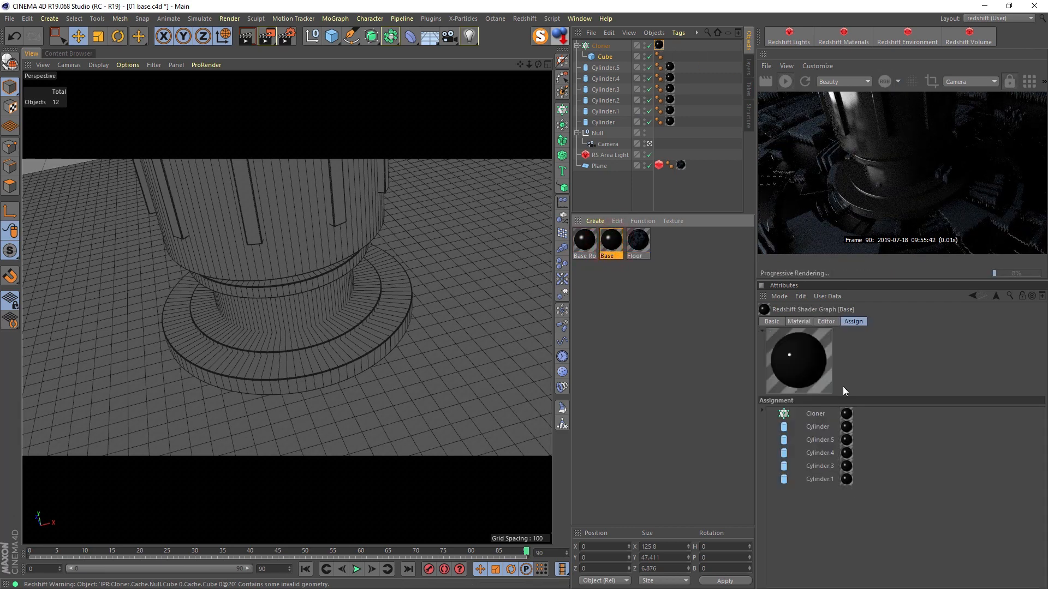
left_click(799, 322)
left_click(823, 507)
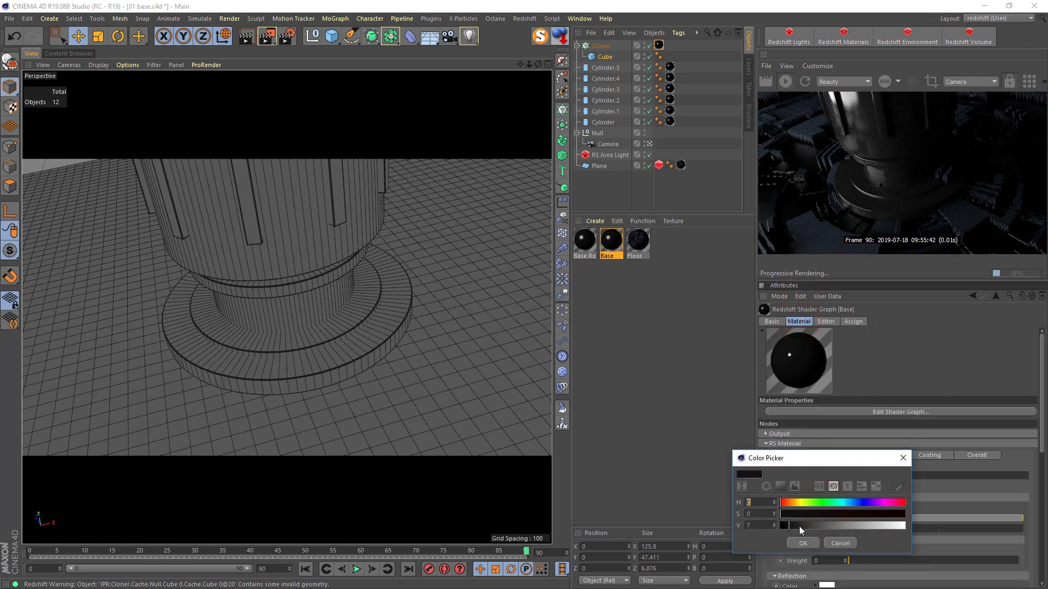
left_click(803, 543)
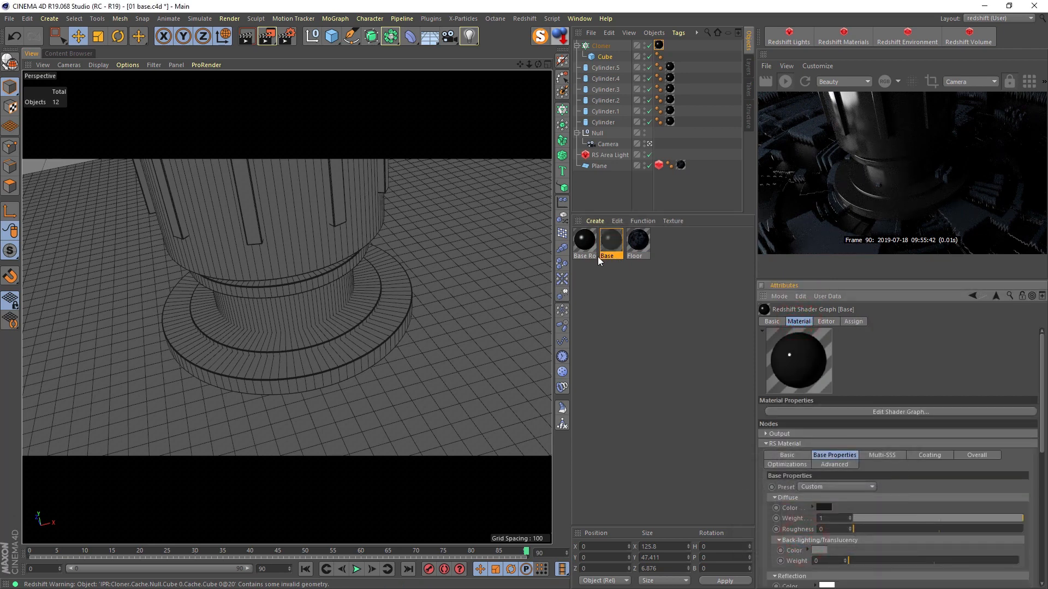
left_click(597, 255)
left_click(824, 508)
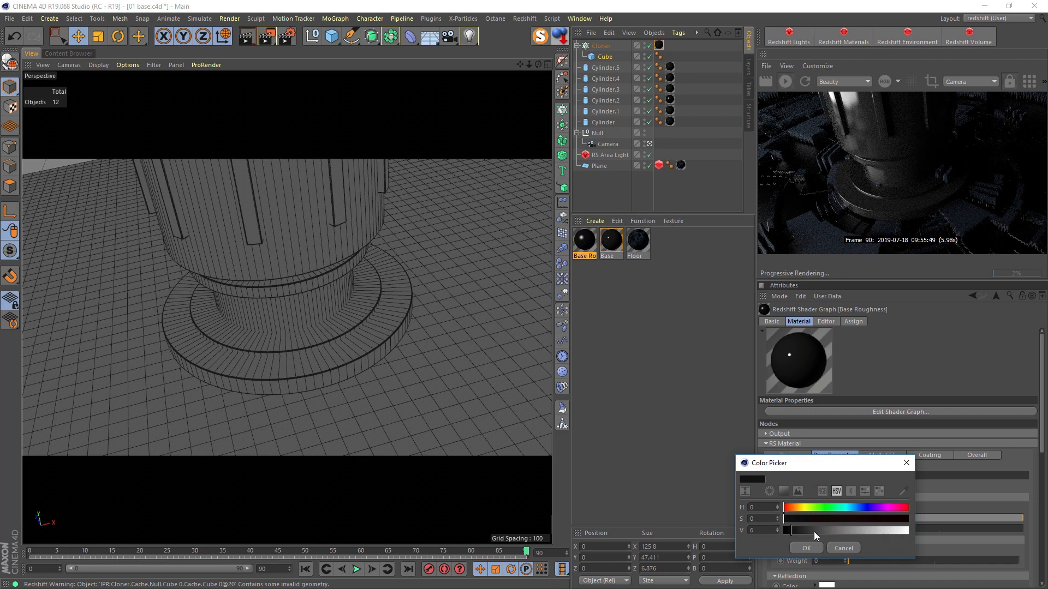
left_click(807, 546)
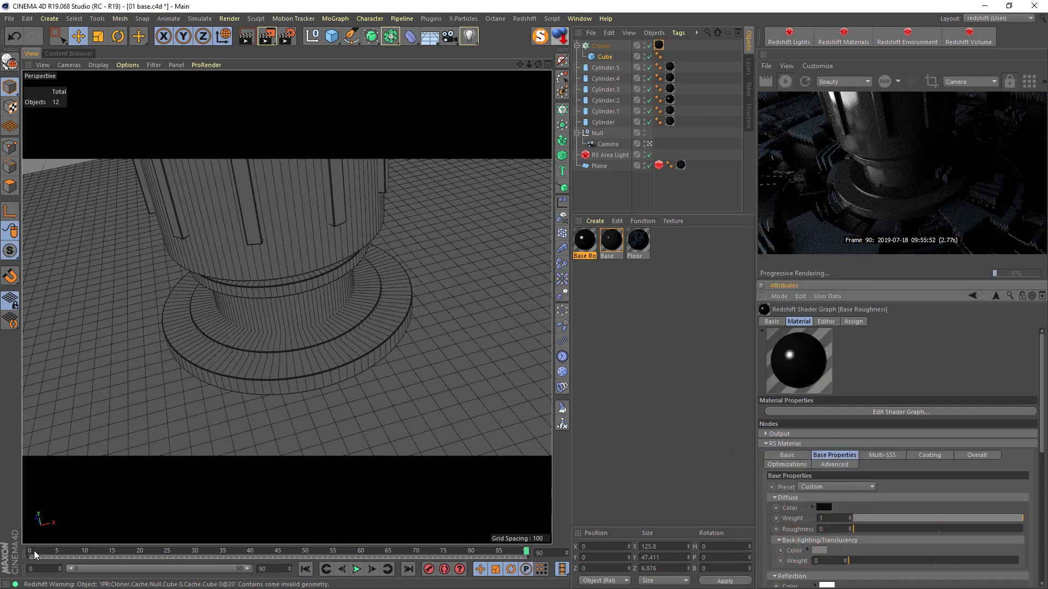
Go to frame 50 and try a minimum edge length of 0 with 8 maximum subdivisions in the plane's Redshift tessellation.
left_click_drag(34, 556, 305, 552)
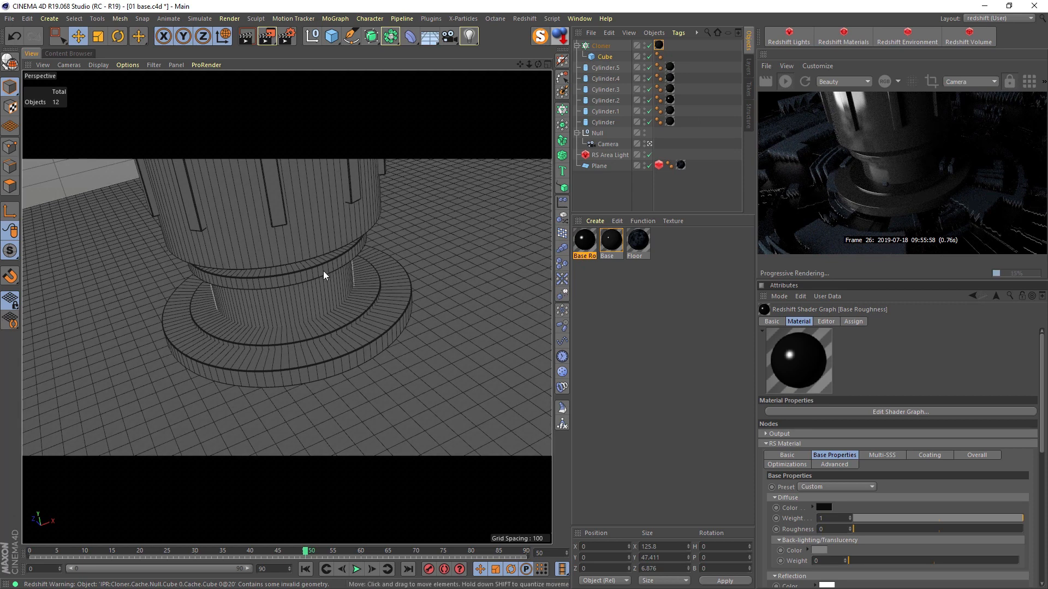
left_click(659, 165)
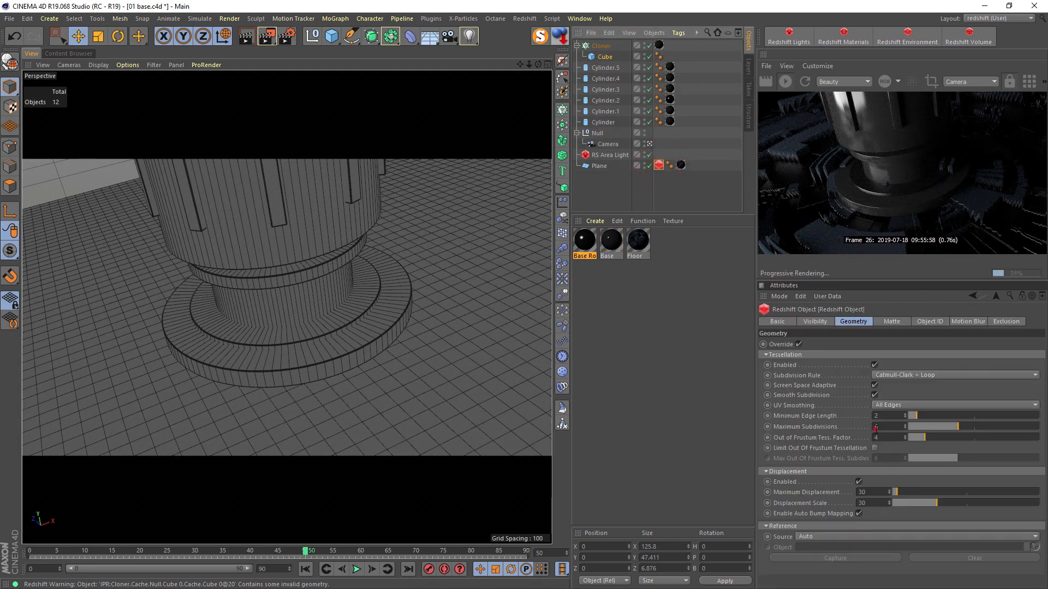
left_click(875, 429)
left_click(842, 410)
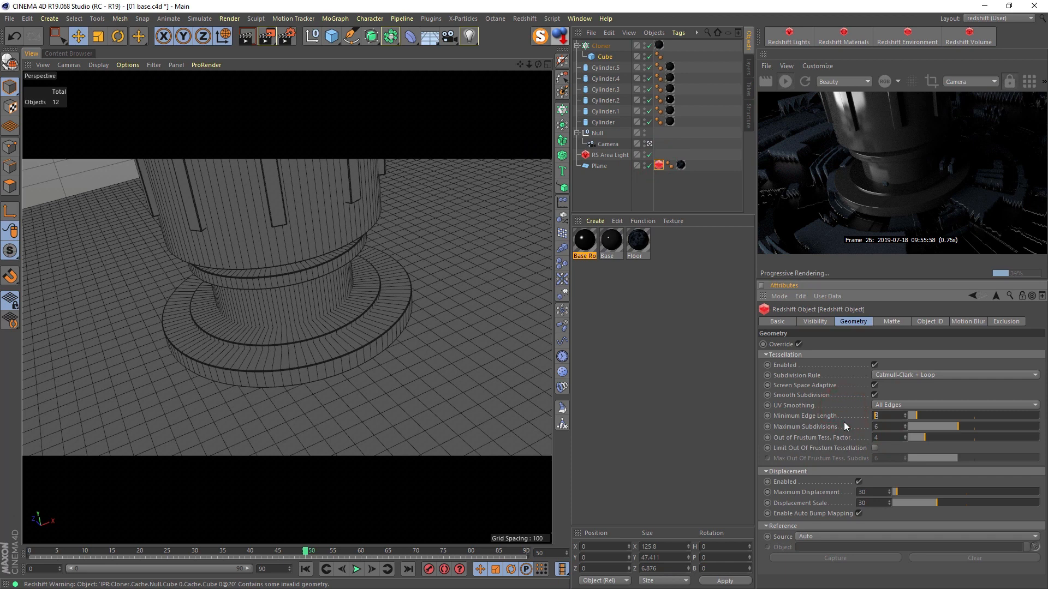
key("Return")
type("0")
key("Return")
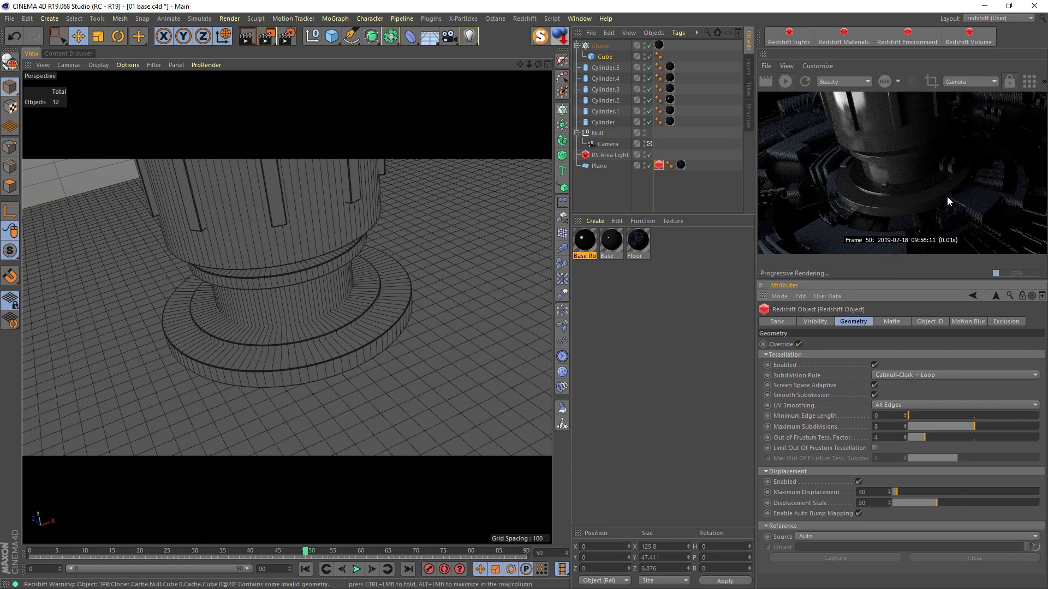
Set the plane's tessellation to a minimum edge length of 1 and 10 maximum subdivisions.
type("1")
key("Return")
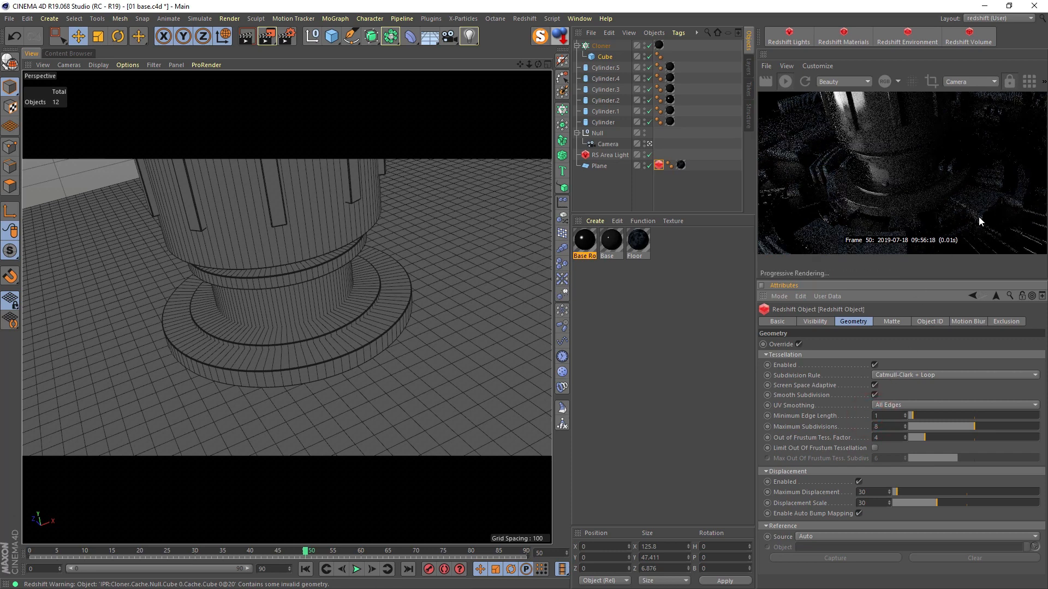
double_click(900, 424)
type("10")
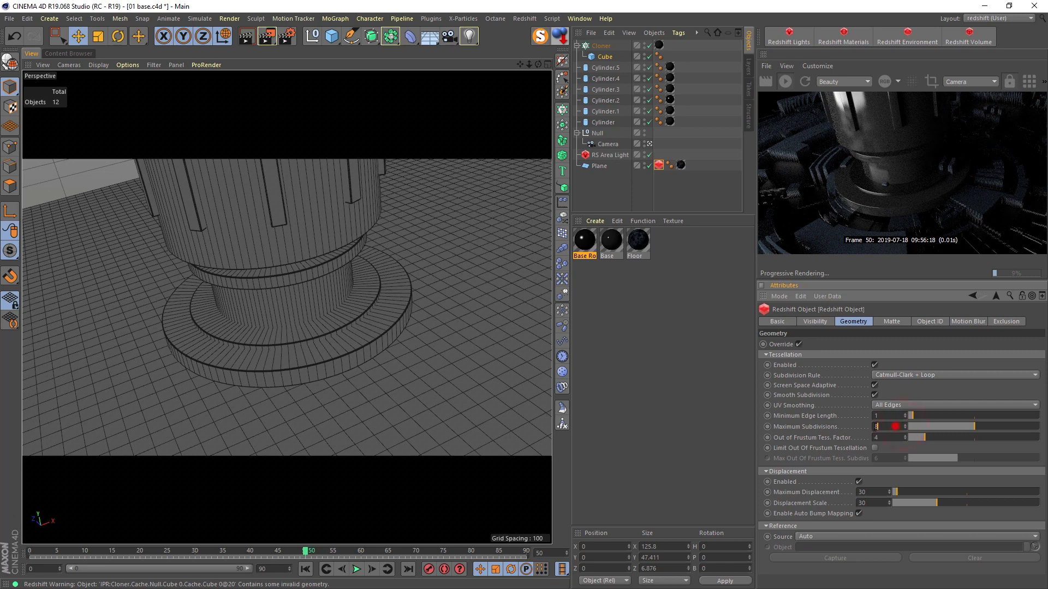
key("Return")
Set both the plane's maximum displacement and its displacement scale to 25.
left_click_drag(878, 491, 802, 491)
type("25")
left_click_drag(871, 503, 830, 501)
type("25")
key("Return")
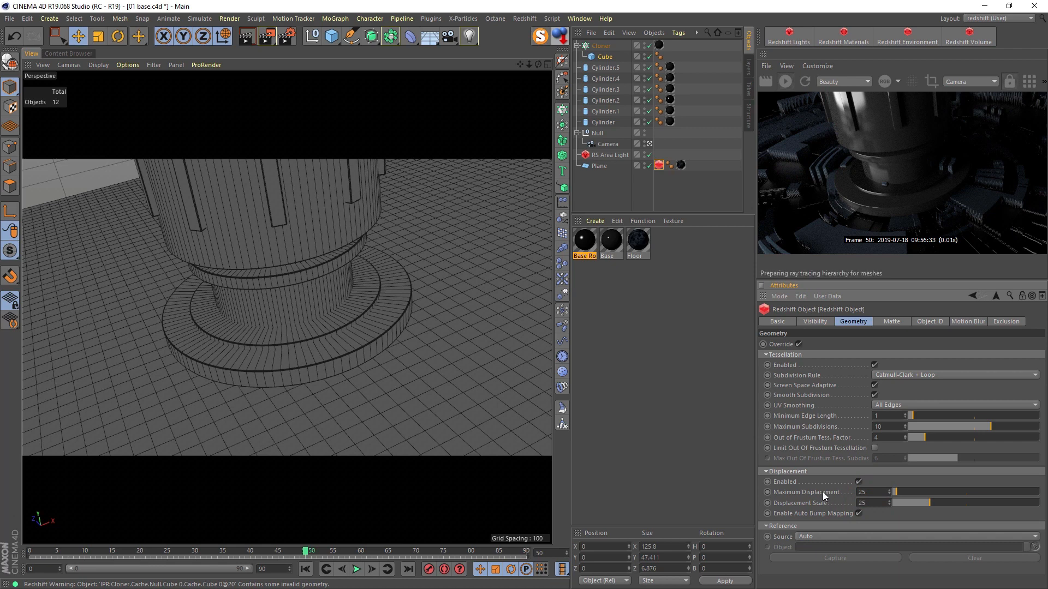
Make the wide base-flange cylinder about 24.6 high and lower it to about Y 4.7.
left_click(352, 343)
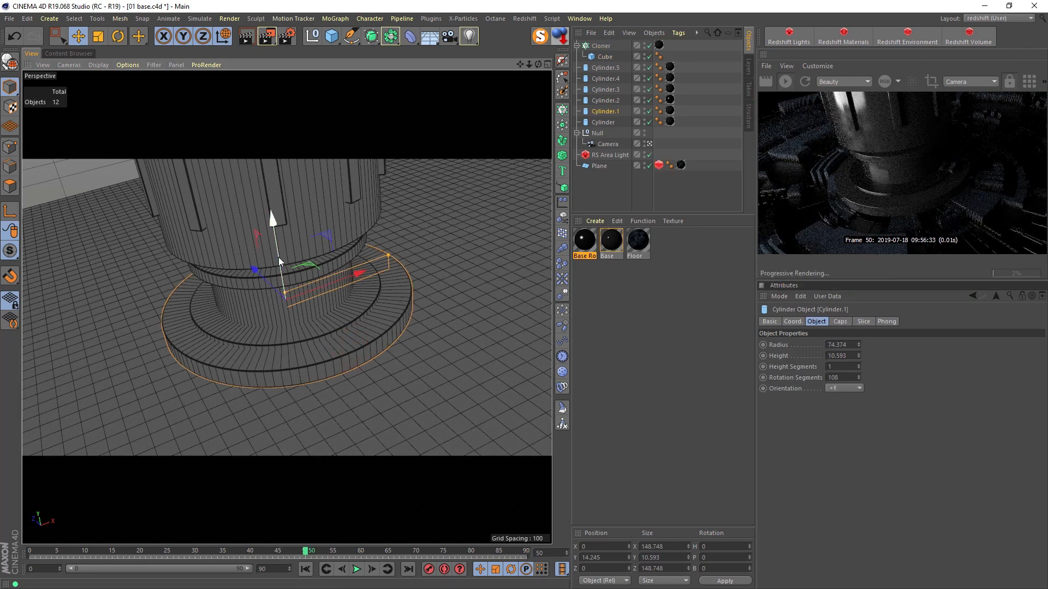
left_click_drag(285, 292, 281, 250)
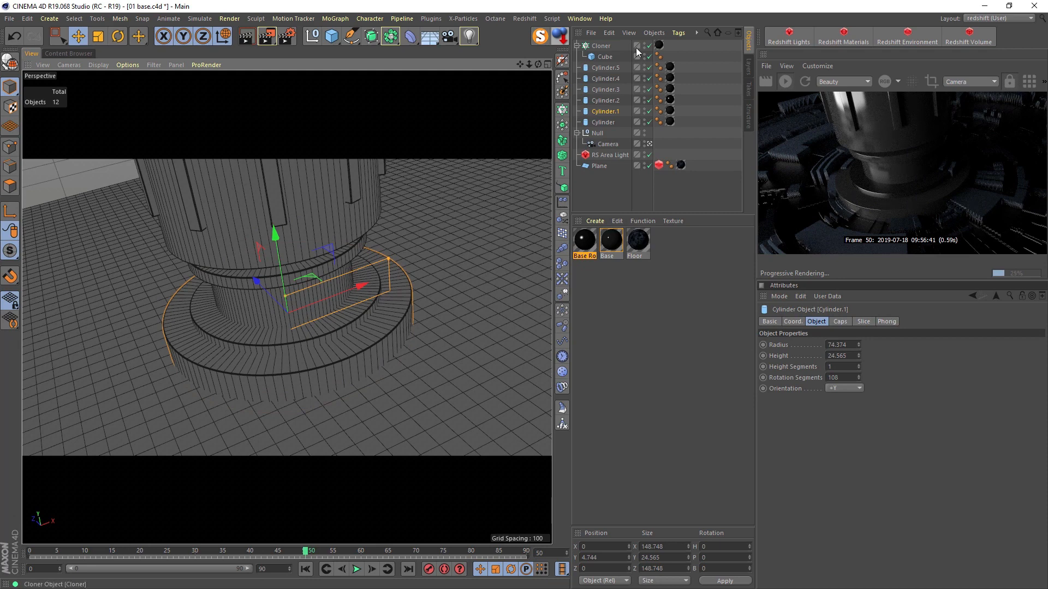
Open the plane's maximum subdivisions value for editing in its Redshift tag and save the scene.
left_click(659, 165)
left_click(879, 426)
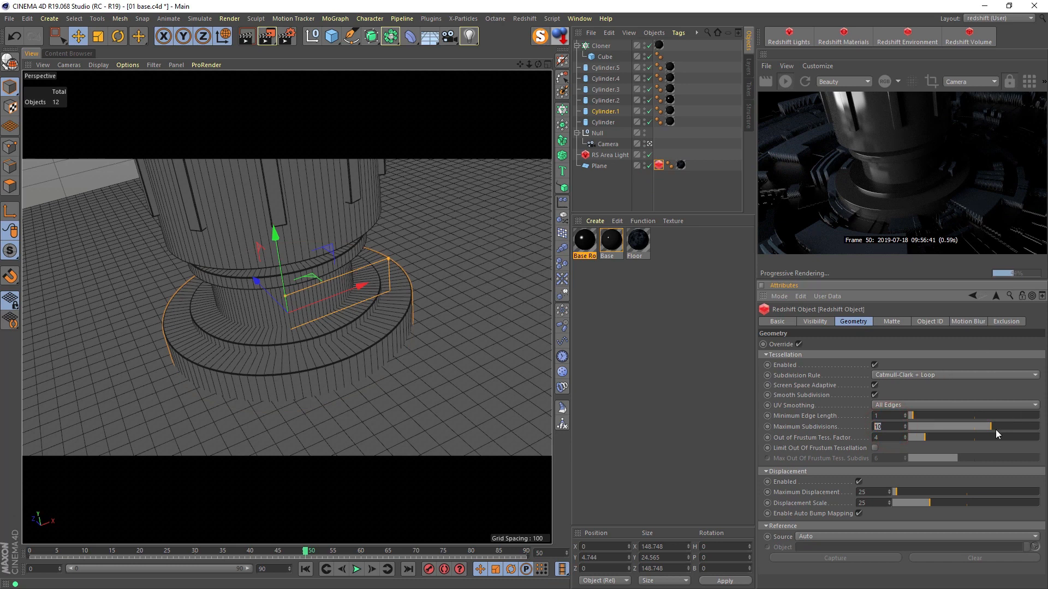
key("ctrl+s")
left_click(1002, 427)
left_click(1031, 427)
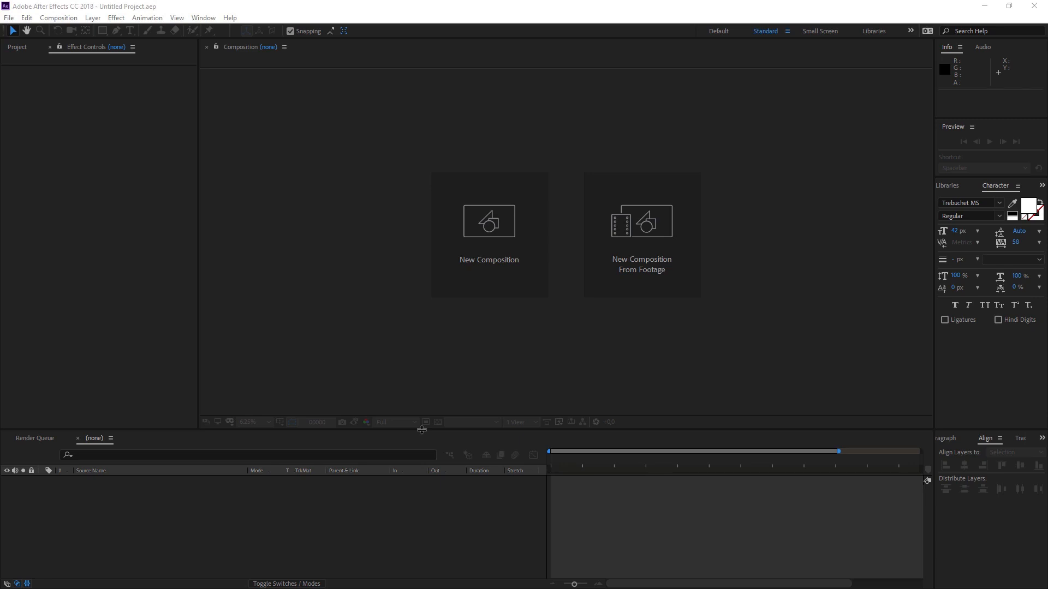
Switch to After Effects and create an 8000 x 500 px composition at 30 fps, lasting 179 frames.
left_click(16, 47)
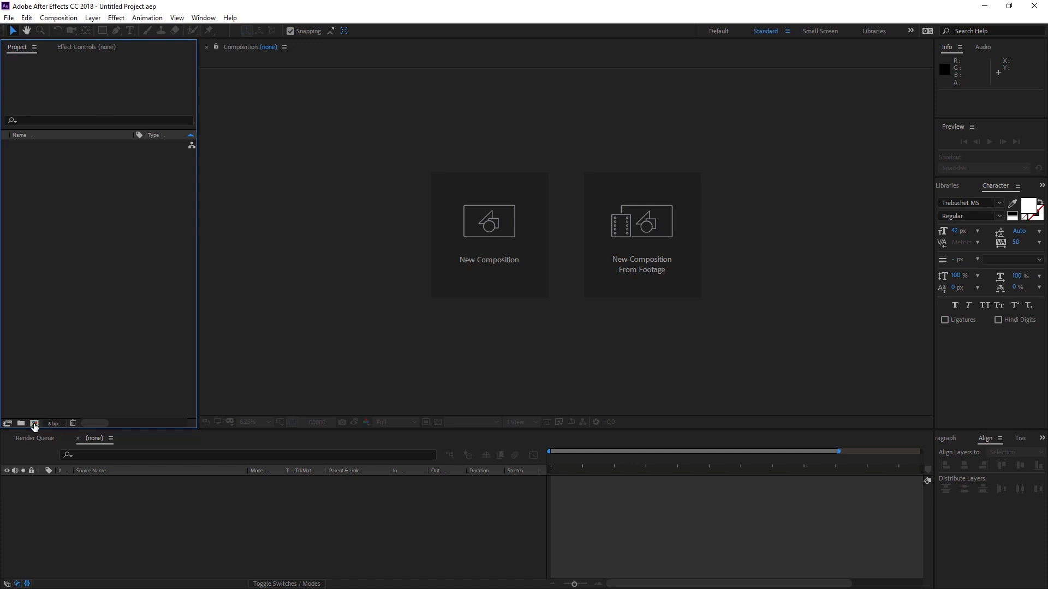
left_click(35, 424)
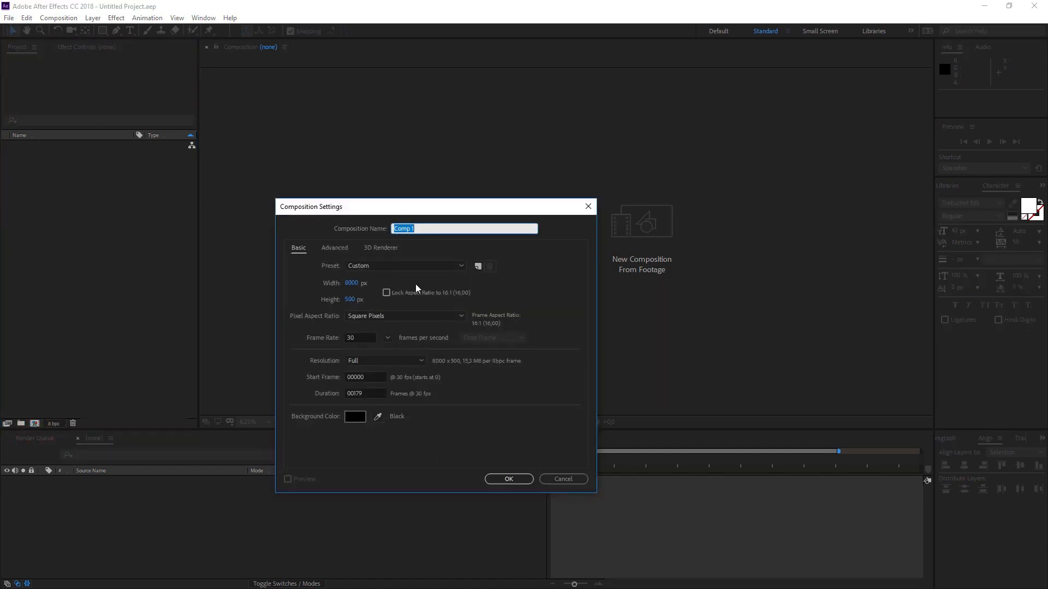
left_click(350, 284)
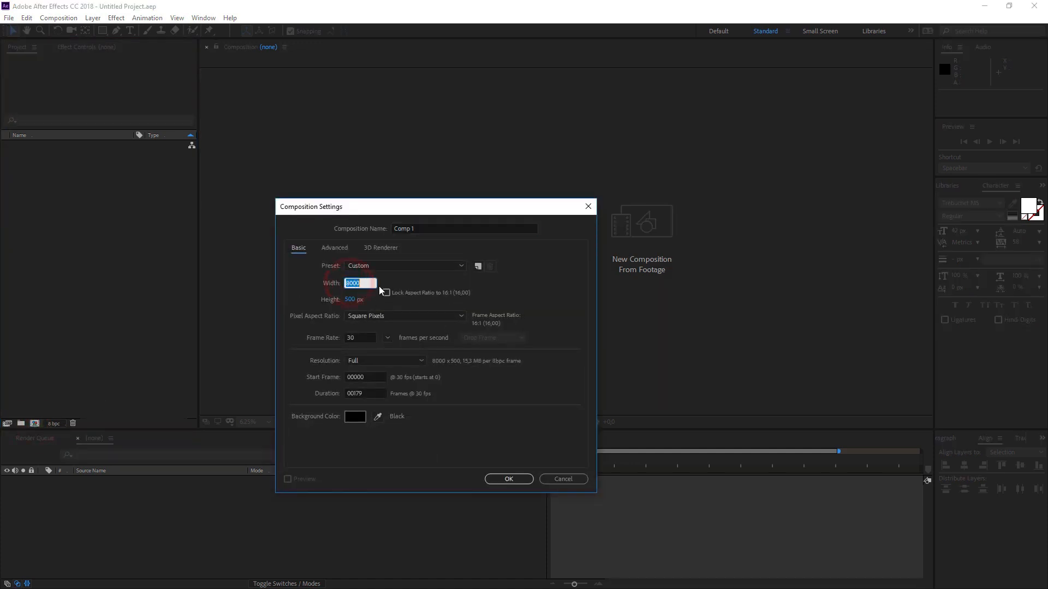
key("Return")
Add a white rectangle shape layer that fills the whole composition.
key("period")
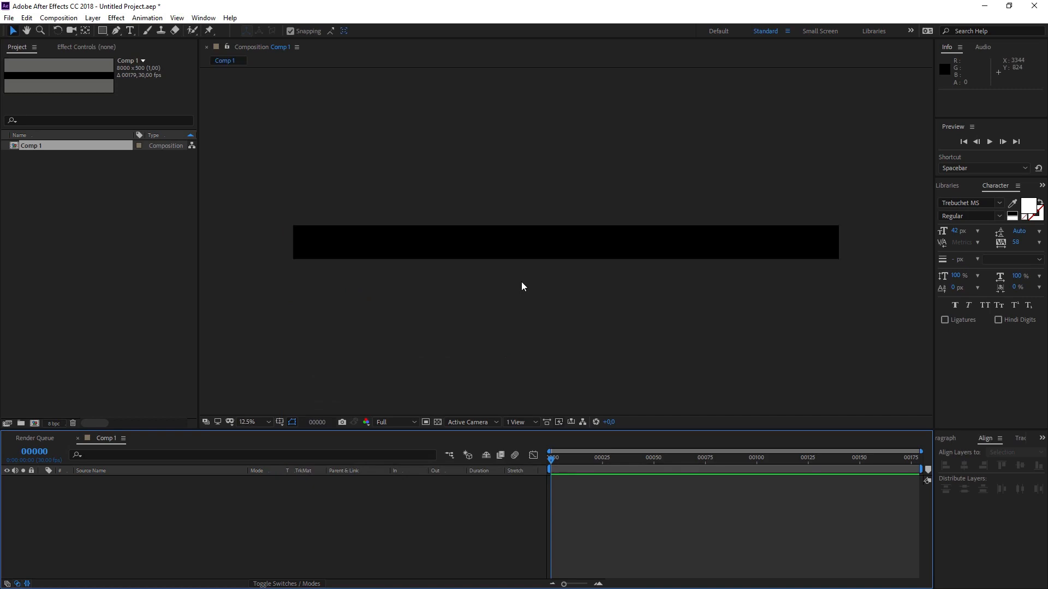
key("period")
key("comma")
double_click(102, 30)
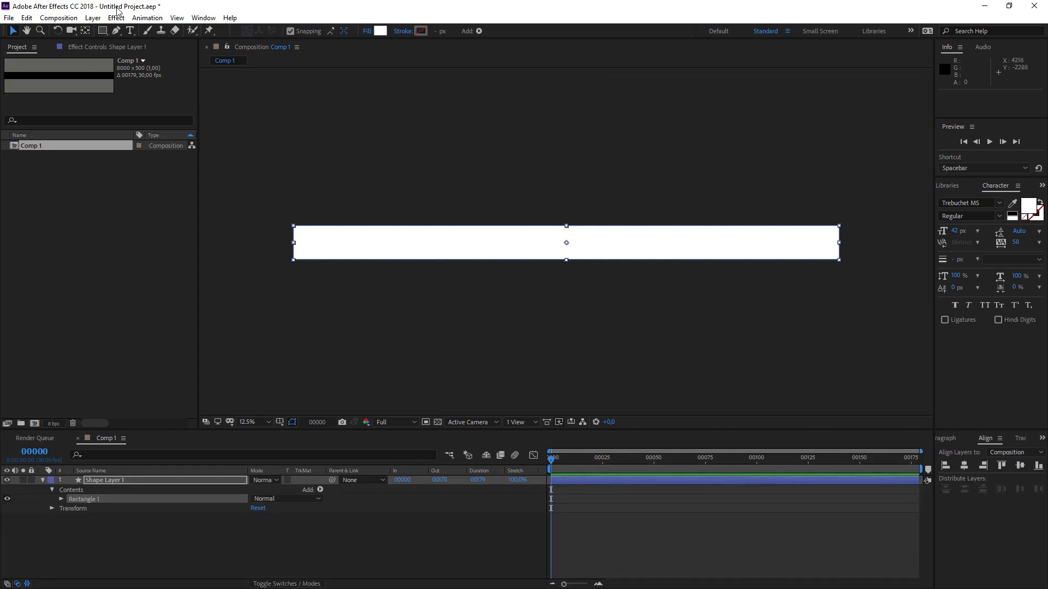
Apply the Fractal Noise effect to the rectangle's shape layer.
left_click(86, 48)
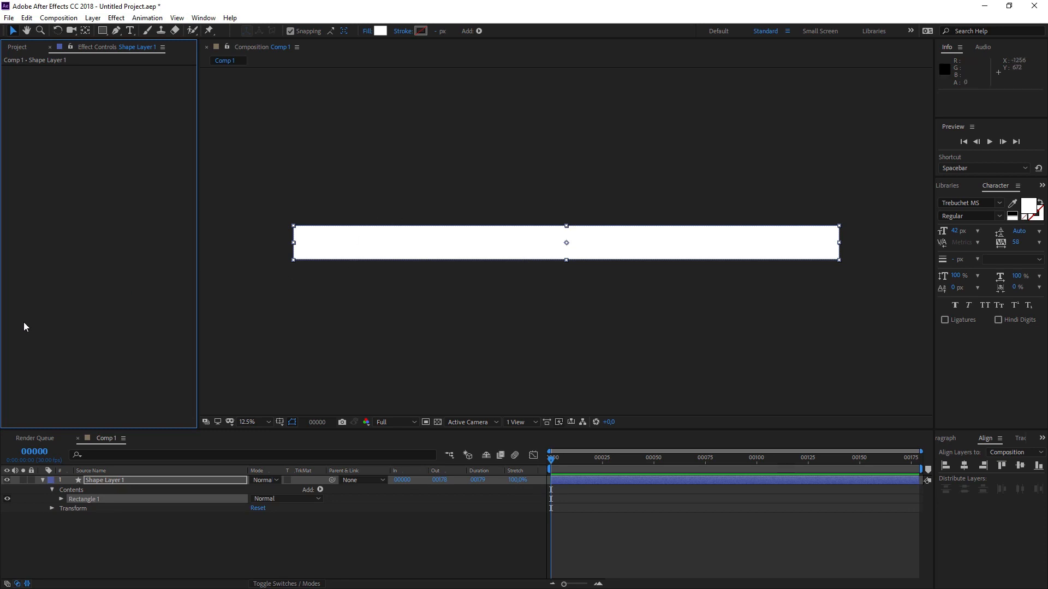
key("ctrl+space")
type("frac")
left_click(44, 316)
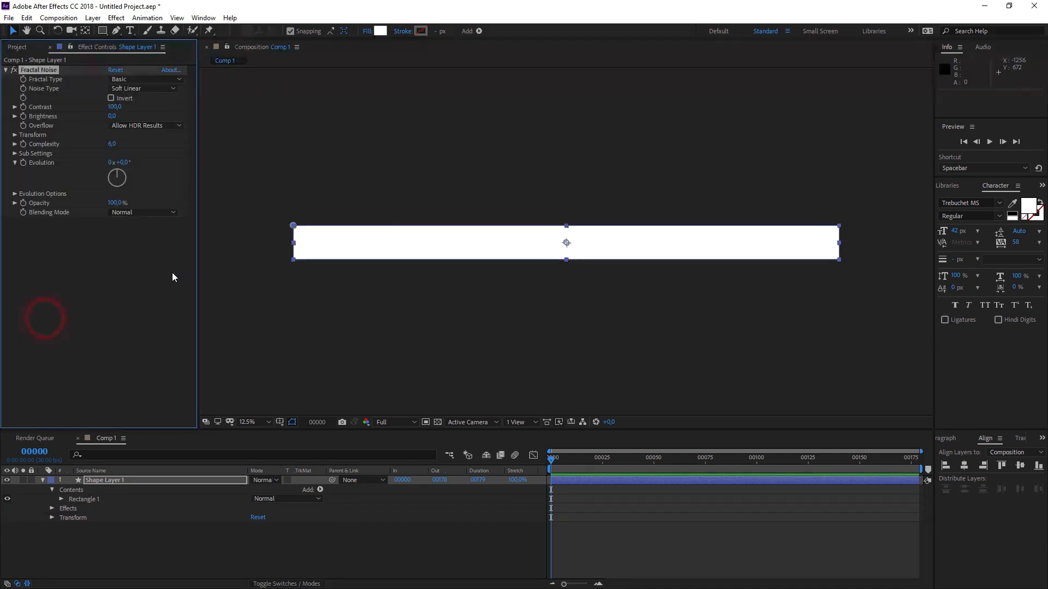
Set the Fractal Noise type to Block and its complexity to 1.
left_click(148, 89)
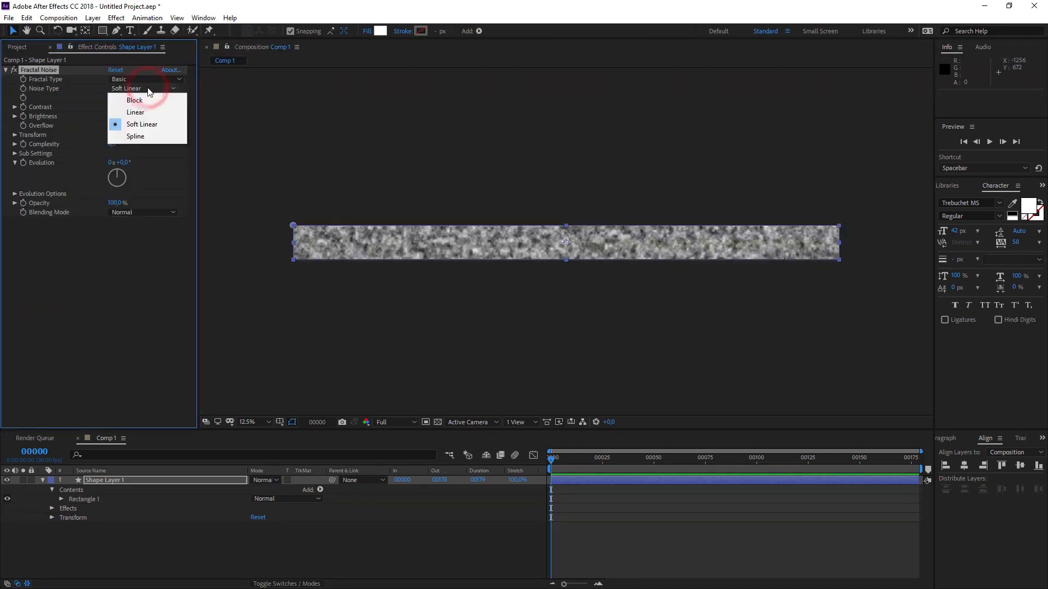
left_click(144, 104)
left_click(112, 144)
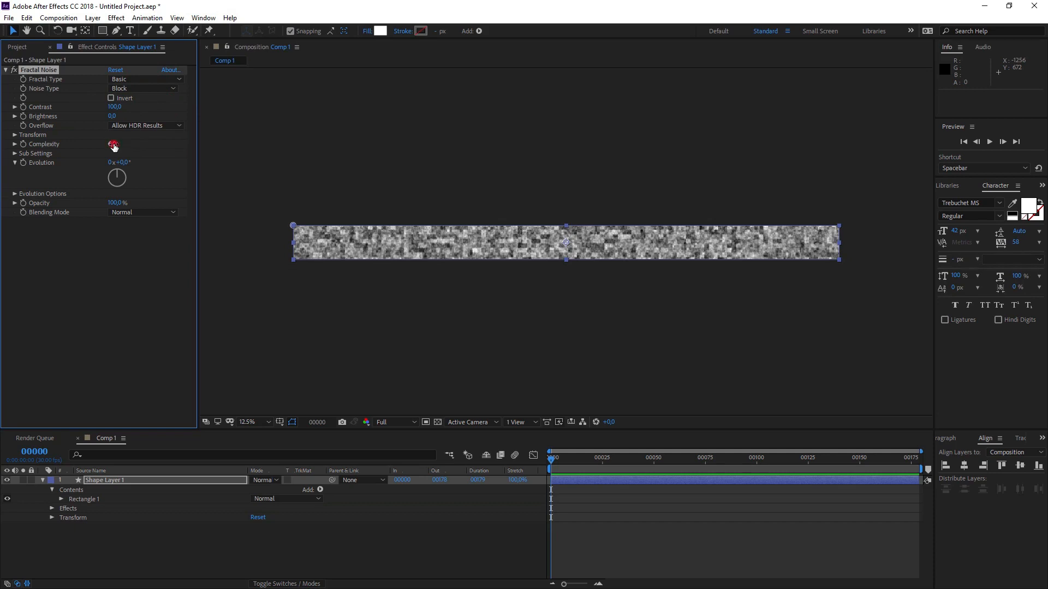
type("1")
key("Return")
scroll(434, 298, "up", 2)
scroll(433, 297, "up", 3)
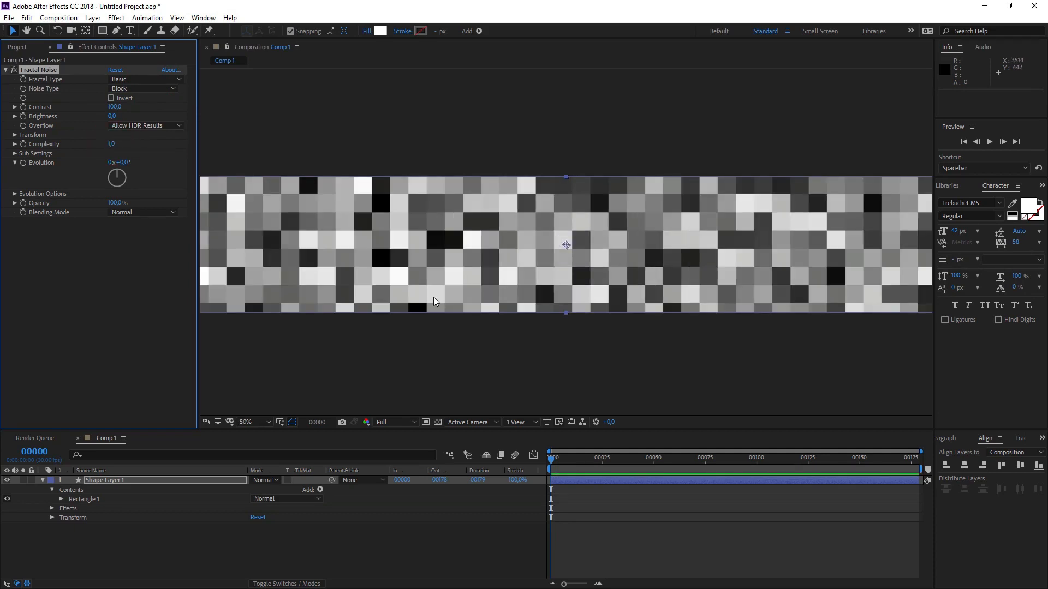
scroll(434, 296, "down", 5)
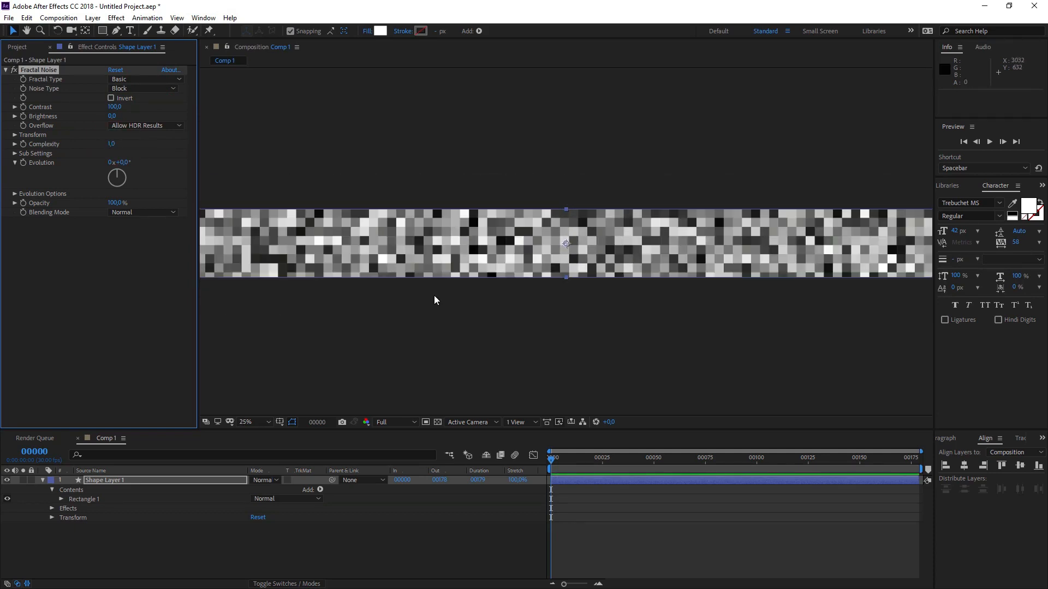
Animate the noise Evolution with a keyframe at frame 0 and 5 revolutions at frame 178.
left_click(24, 163)
left_click_drag(870, 457, 916, 458)
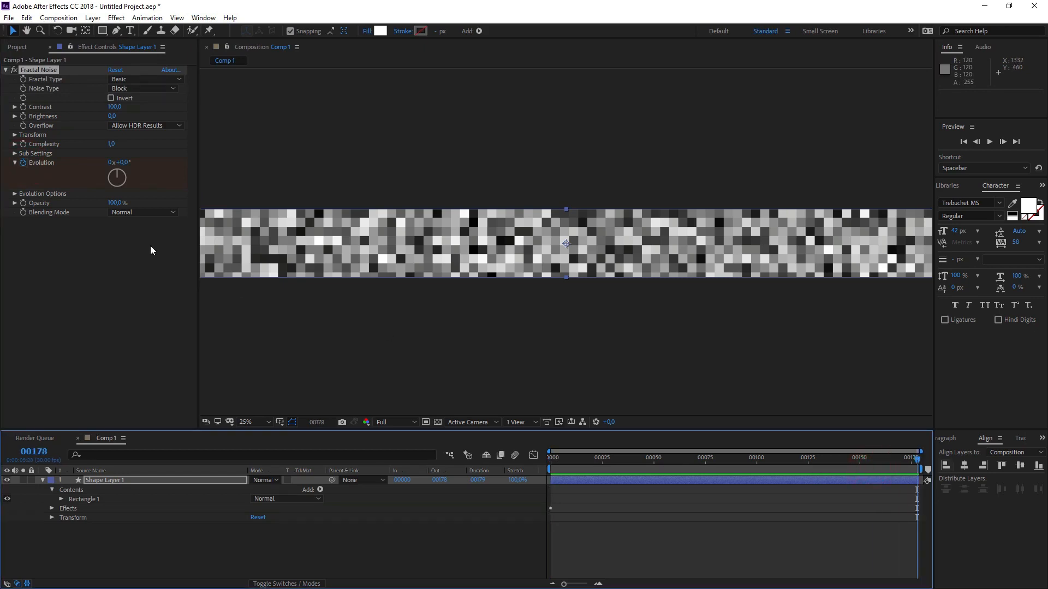
left_click(110, 163)
type("5")
key("Return")
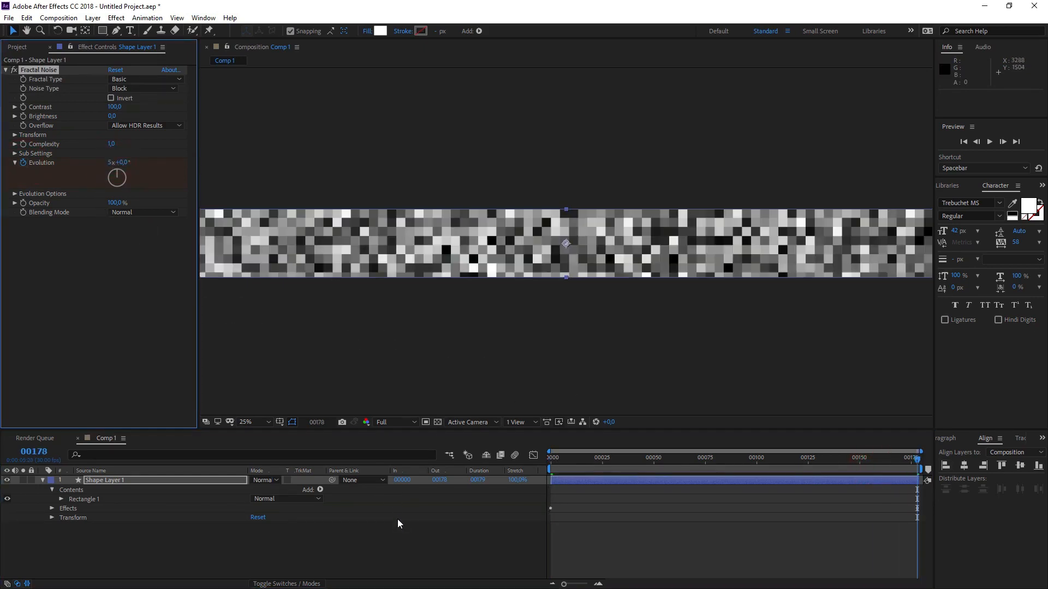
Play back the composition to check the animated block noise.
left_click(400, 523)
key("space")
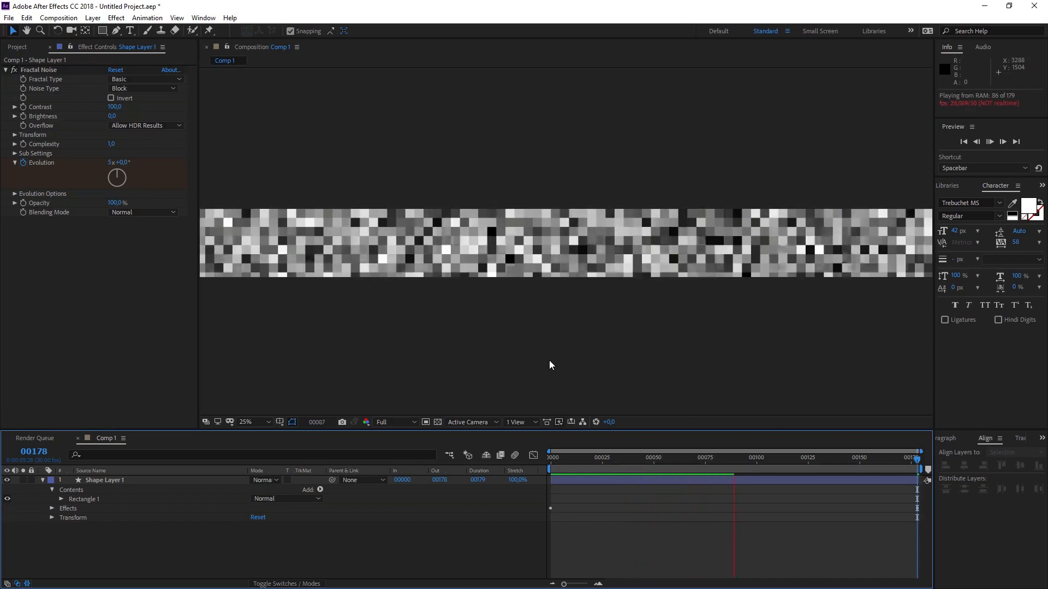
left_click(109, 243)
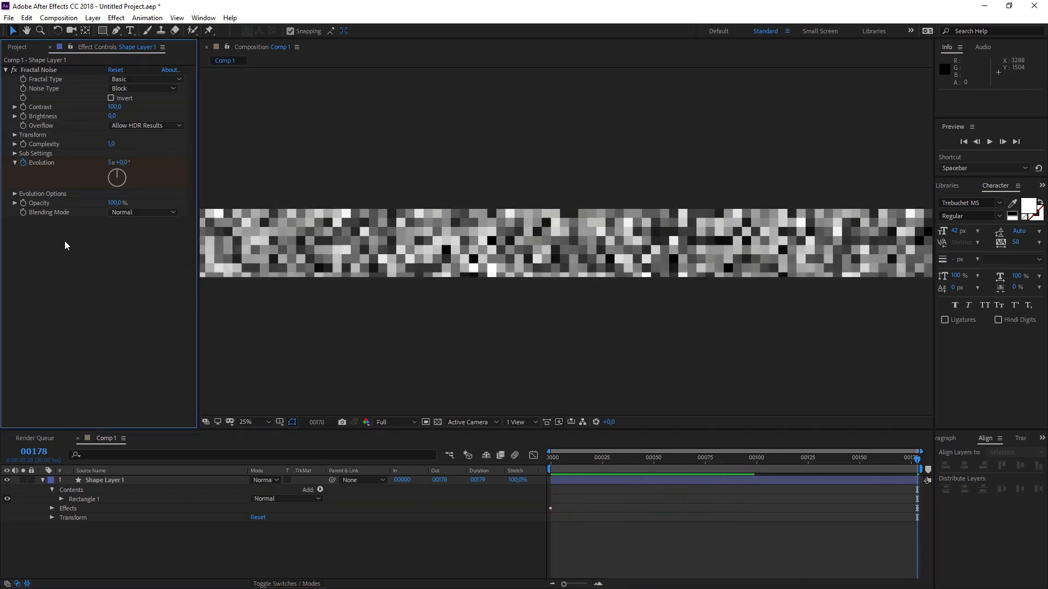
Apply the Tint effect to the noise shape layer and map white to a saturated orange.
left_click(91, 269)
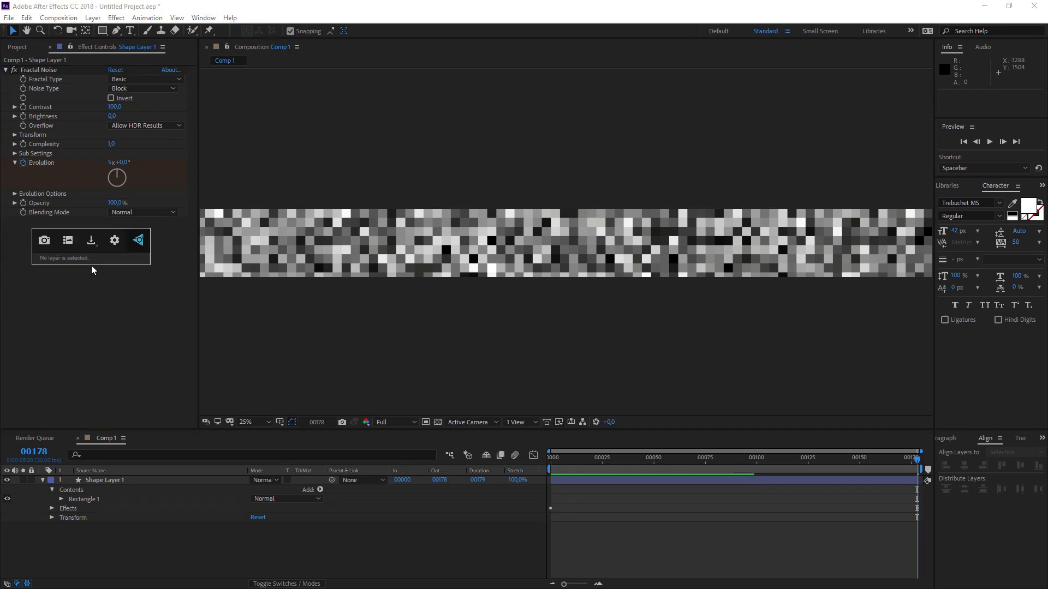
left_click(71, 295)
left_click(108, 480)
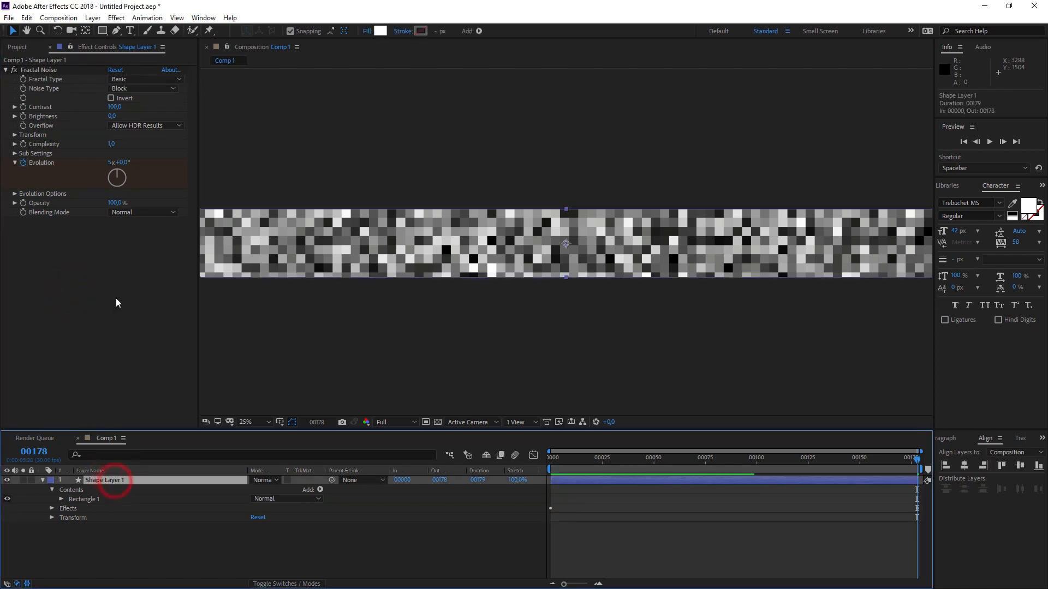
key("ctrl+space")
left_click(64, 272)
left_click(113, 240)
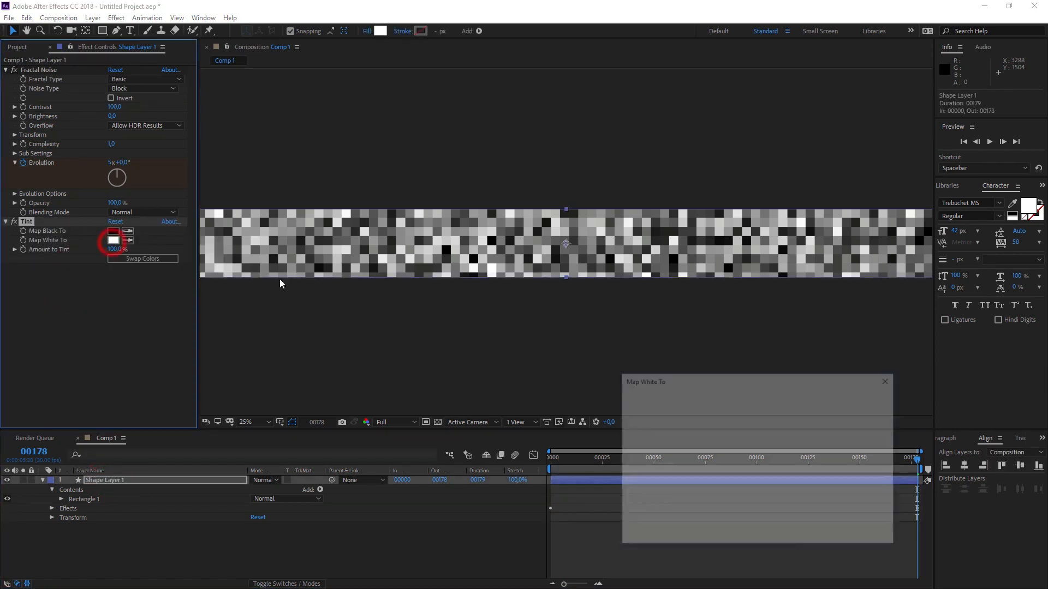
left_click_drag(782, 518, 782, 525)
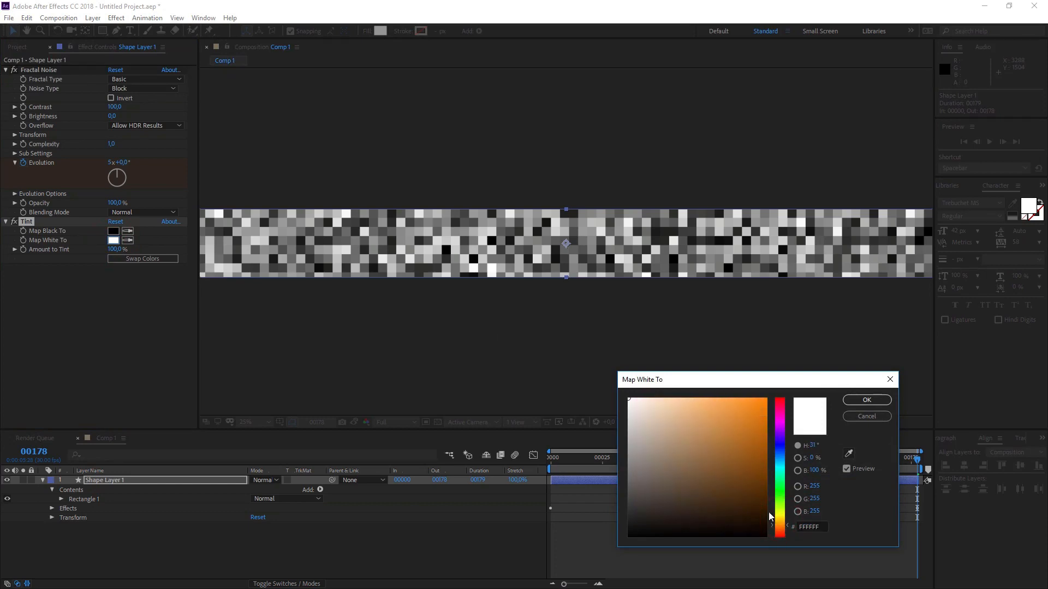
left_click_drag(750, 459, 821, 381)
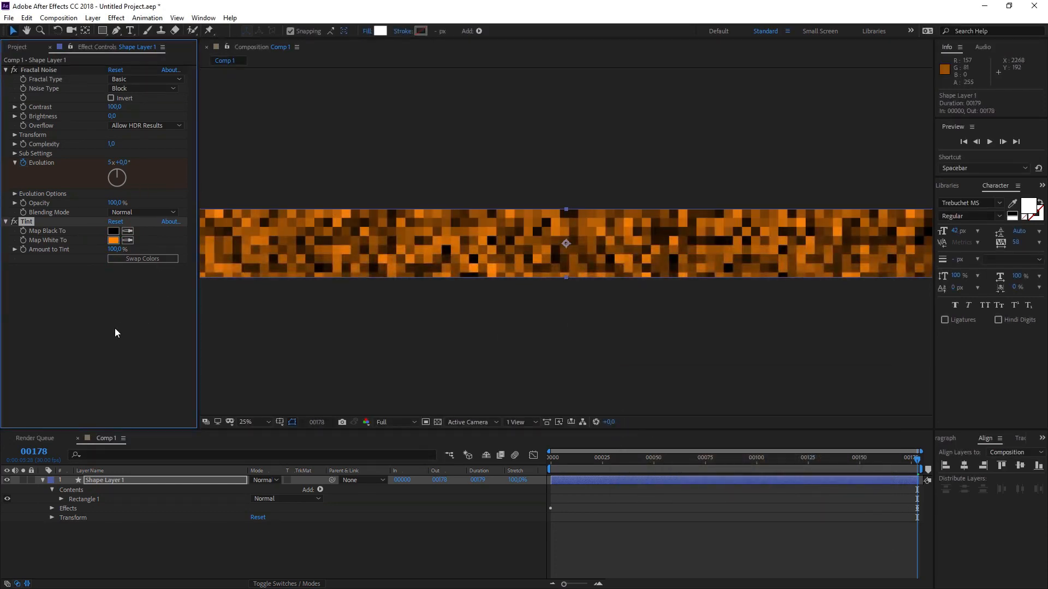
Apply Venetian Blinds to the noise layer with a width of 100 and transition completion of 50%.
key("ctrl+space")
type("ve")
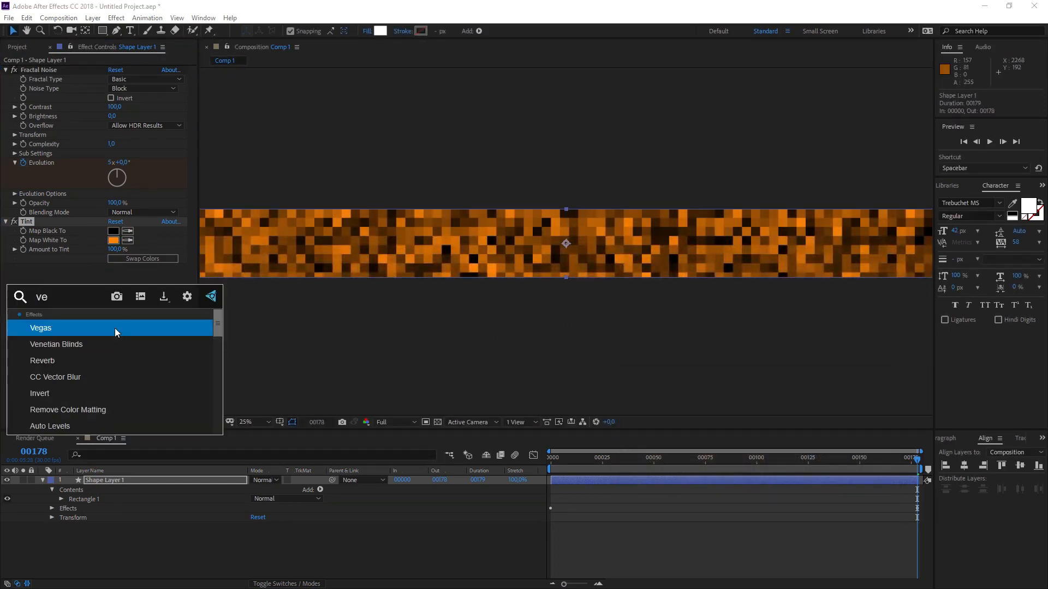
key("Down")
key("Return")
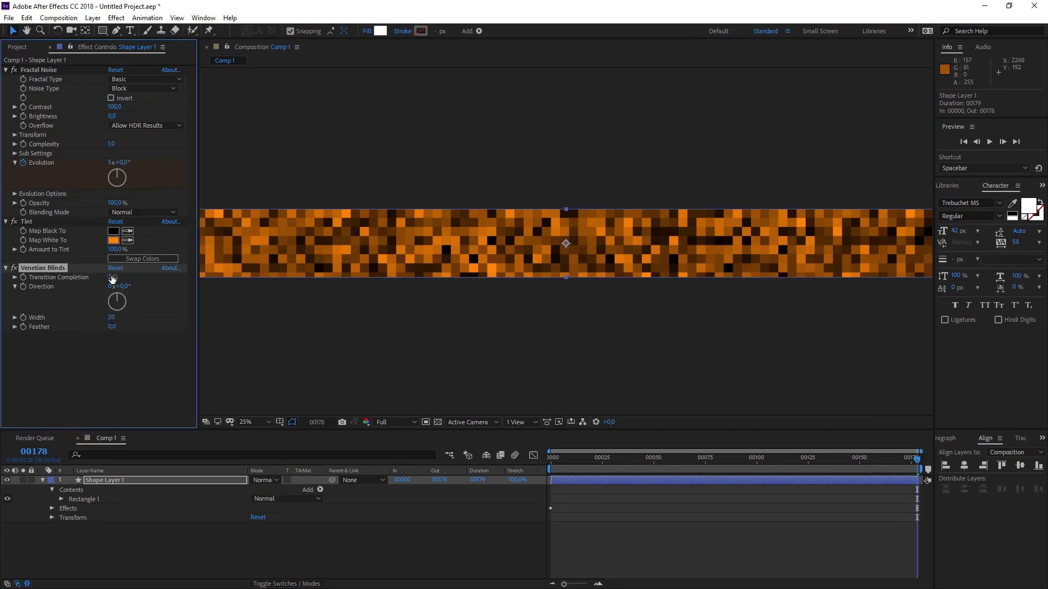
left_click_drag(115, 277, 112, 318)
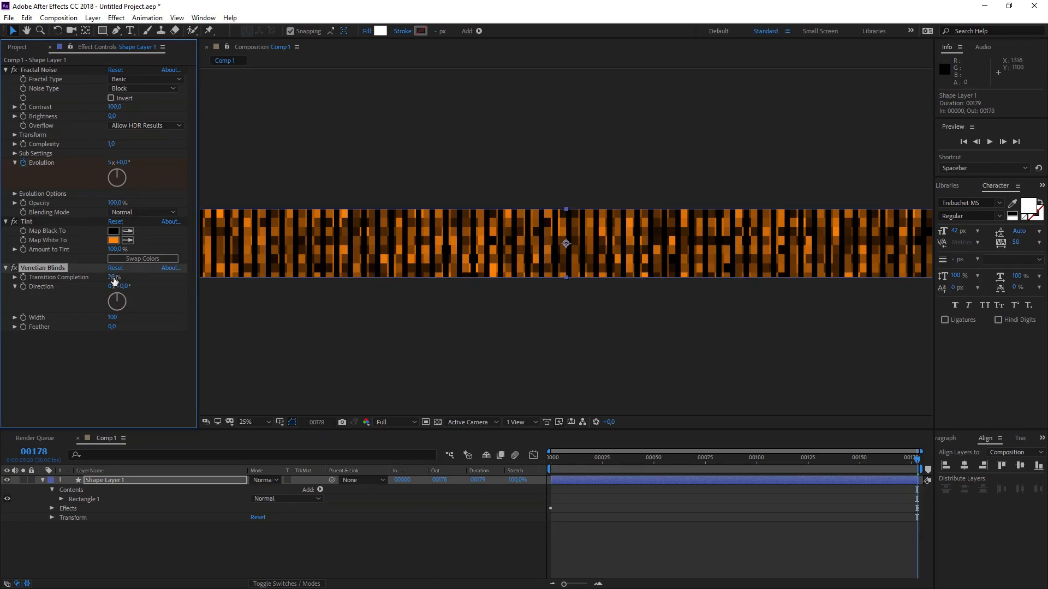
mouse_move(116, 277)
left_mouse_down()
mouse_move(106, 280)
mouse_move(120, 287)
left_mouse_up()
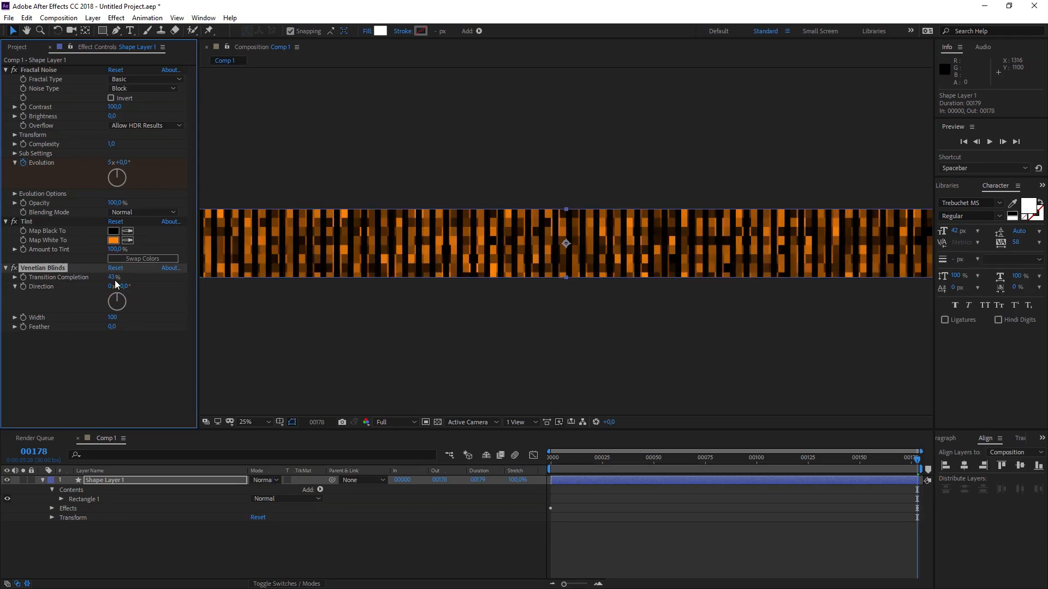
left_click(114, 278)
type("50")
key("Return")
Duplicate the Venetian Blinds effect and set the copy's direction to 90°.
key("ctrl+d")
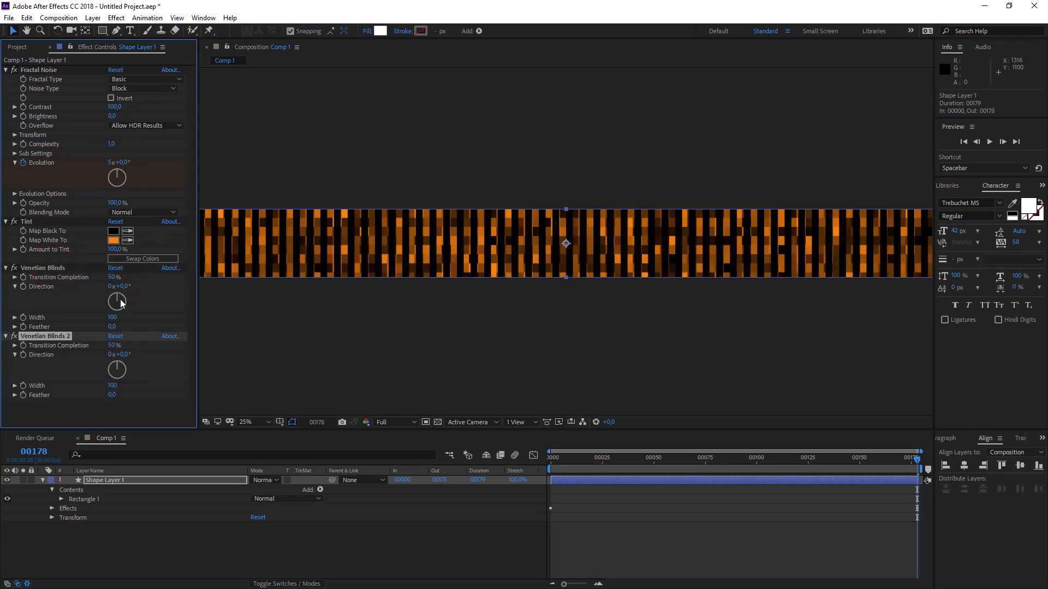
left_click(125, 355)
type("90")
key("Return")
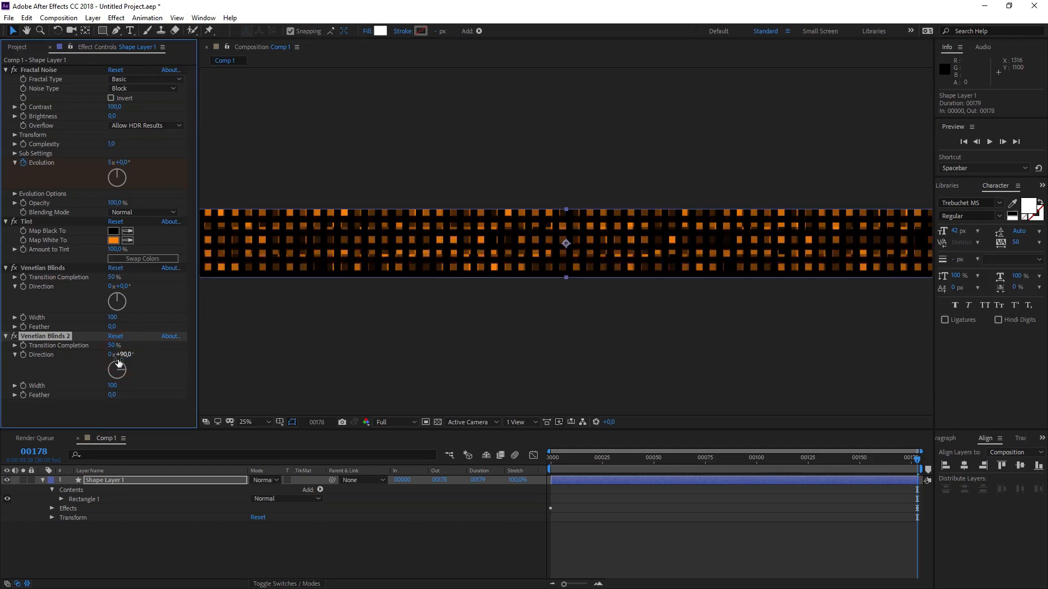
Set the second Venetian Blinds effect's transition completion to 80% and its width to 30.
left_click_drag(112, 385, 91, 389)
left_click(111, 387)
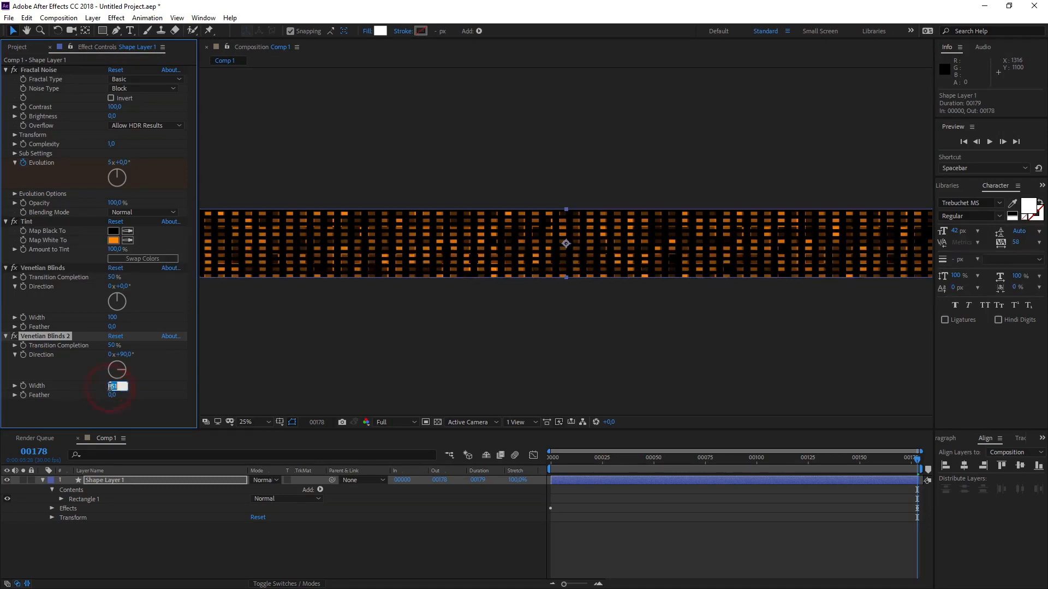
type("20")
key("Return")
left_click_drag(115, 345, 125, 347)
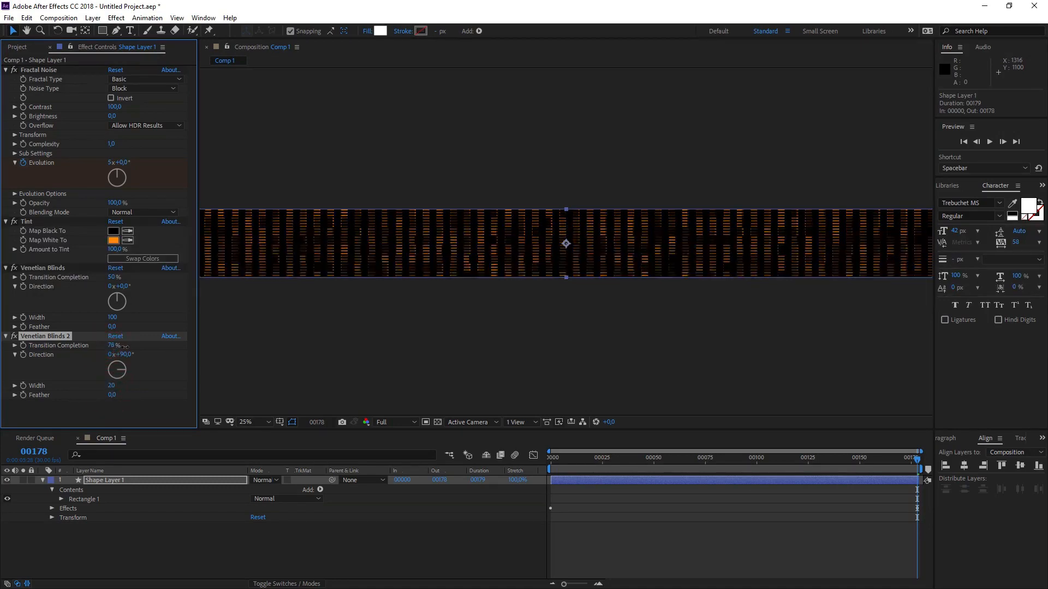
left_click(113, 347)
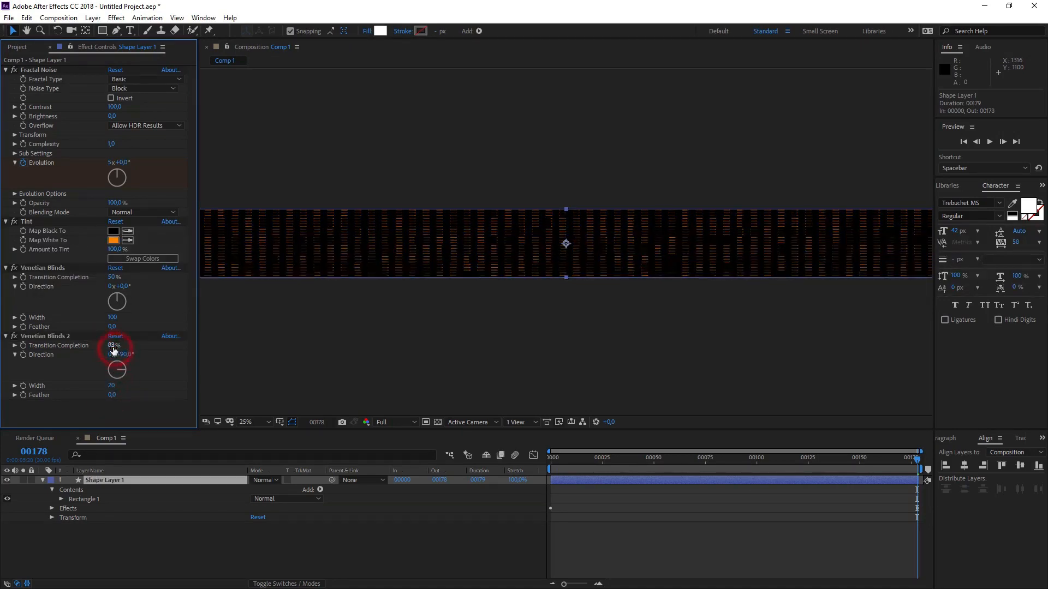
type("80")
left_click(112, 387)
type("30")
key("Return")
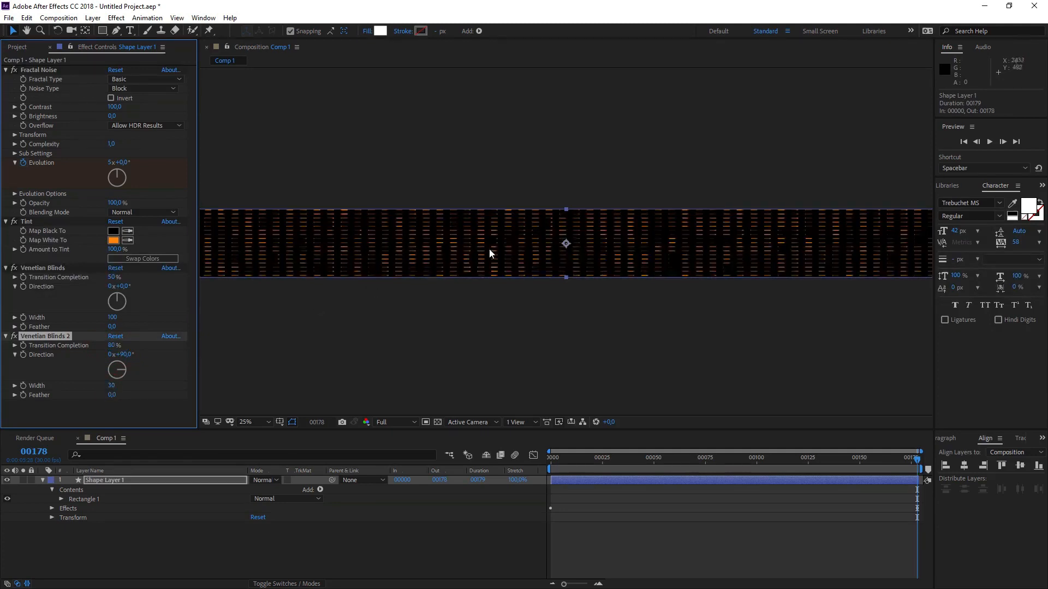
Preview the orange dash pattern up close and park the playhead at frame 12.
scroll(490, 247, "up", 4)
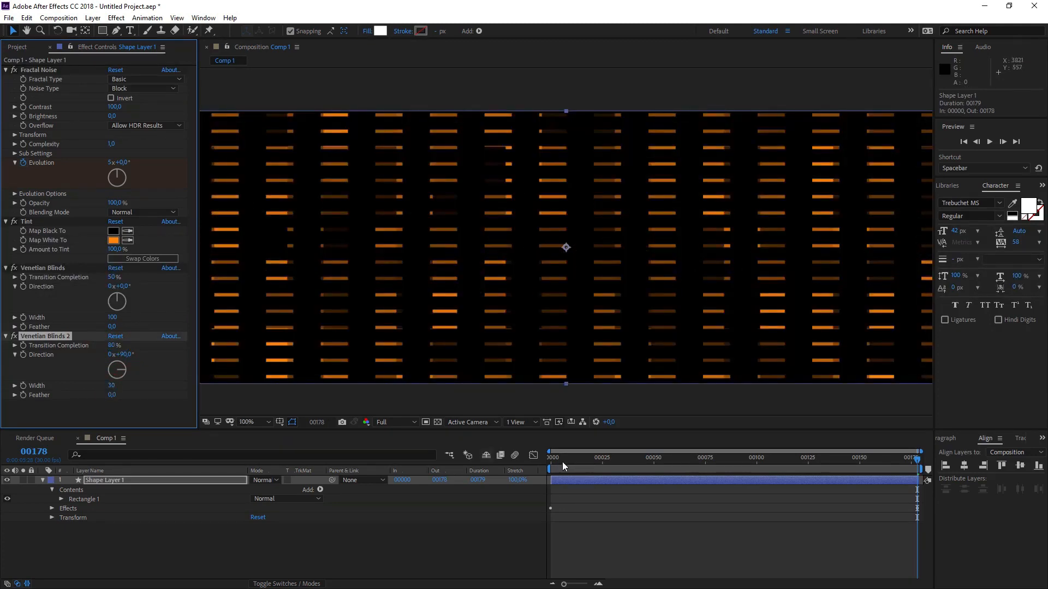
key("space")
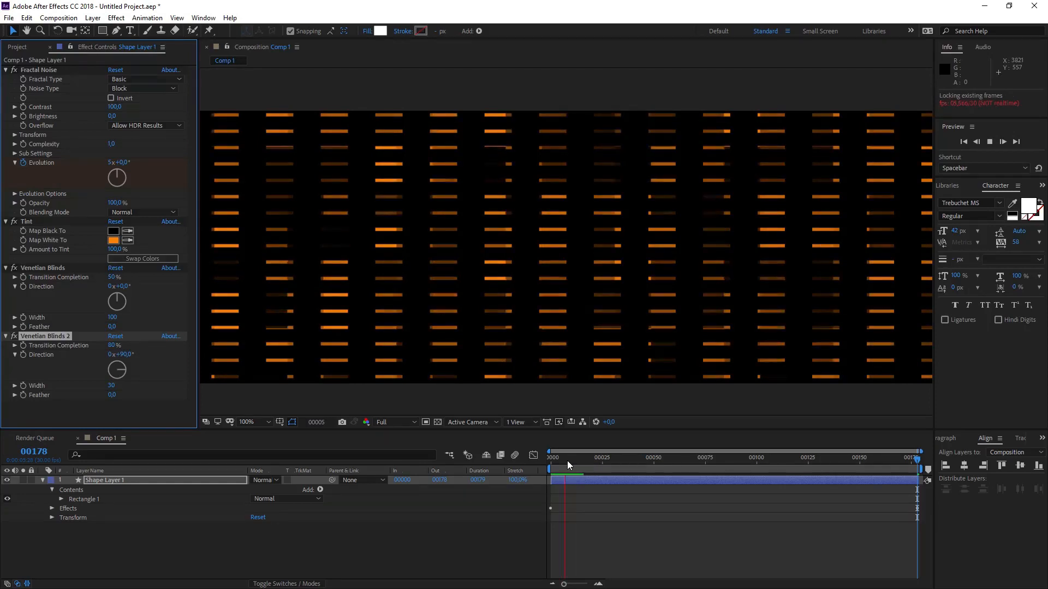
left_click(576, 461)
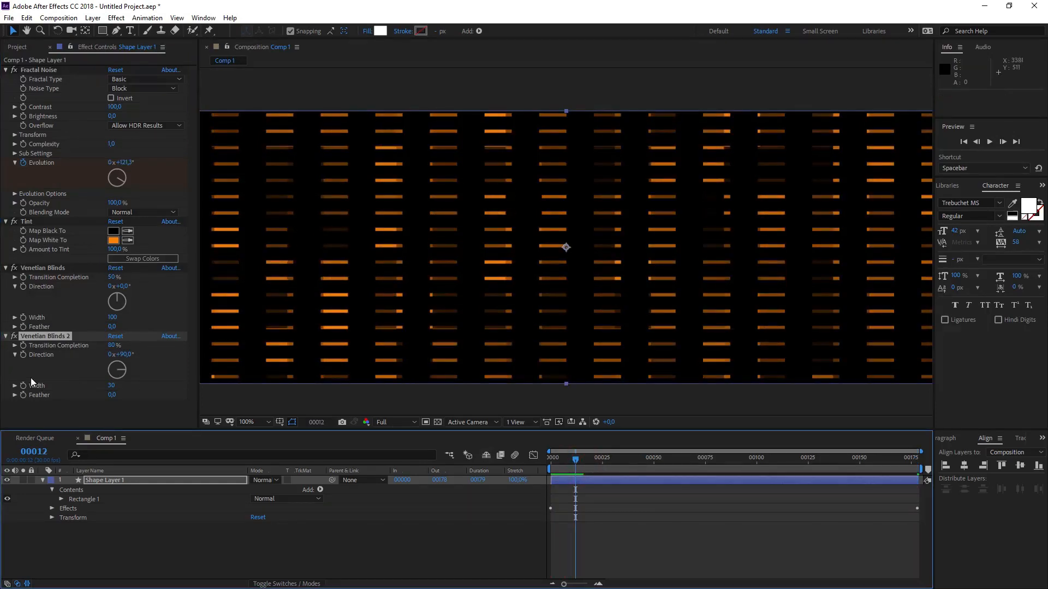
Apply the Levels effect, place it before Tint in the effect order, and raise Input Black to 156.
left_click(70, 413)
key("ctrl+space")
left_click(19, 404)
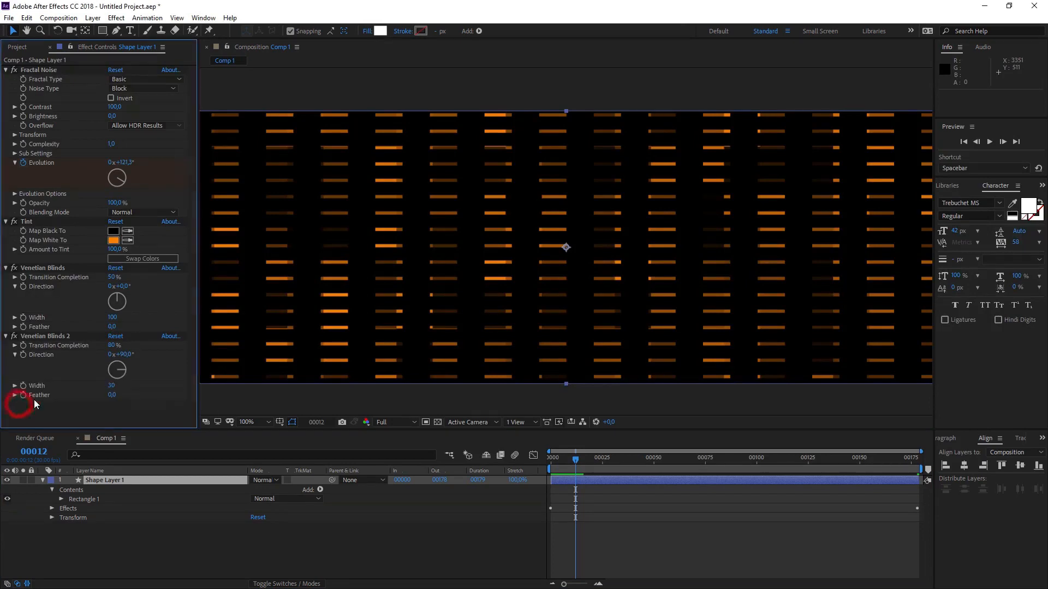
left_click_drag(35, 280, 73, 97)
left_click_drag(33, 164, 116, 169)
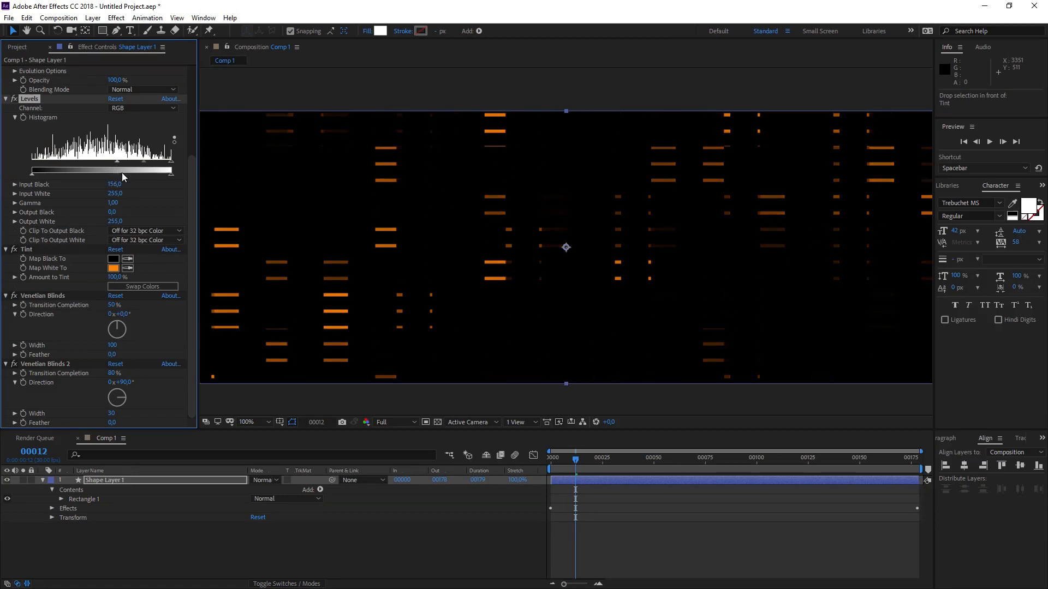
Lower the Levels Input White to 235 and preview the flickering dashes.
scroll(558, 263, "down", 2)
key("space")
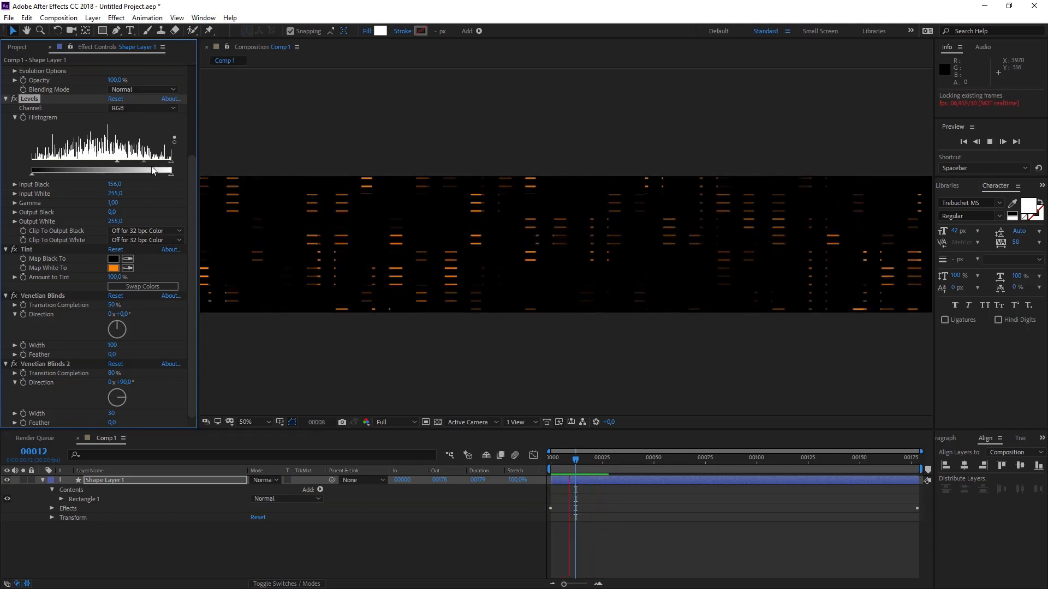
key("space")
mouse_move(171, 161)
left_mouse_down()
mouse_move(145, 161)
mouse_move(171, 173)
mouse_move(156, 167)
left_mouse_up()
key("space")
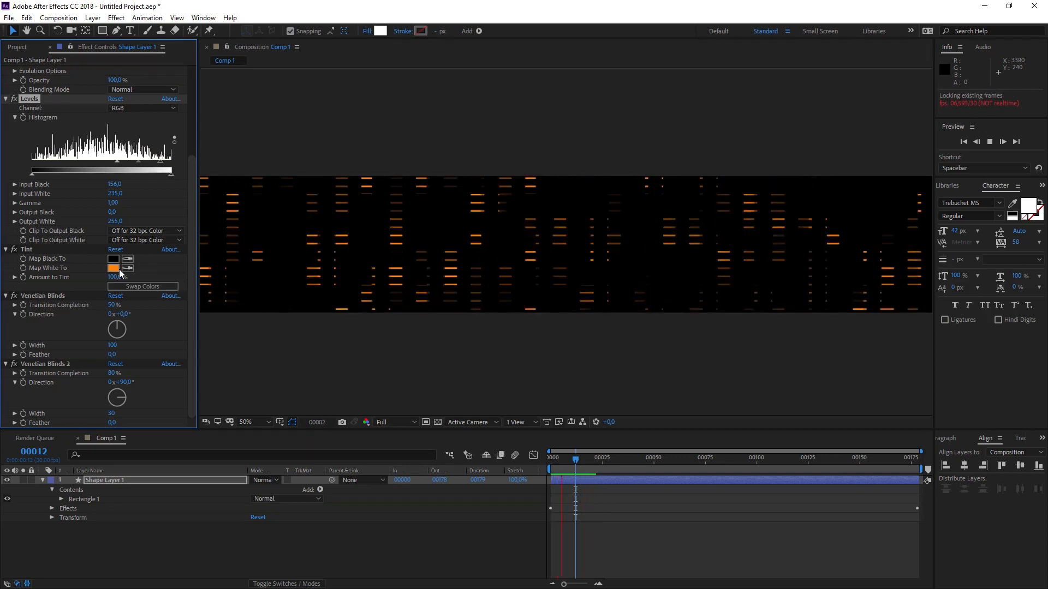
key("space")
Collapse the noise layer and add a second composition-sized white rectangle as a new shape layer.
scroll(418, 356, "down", 2)
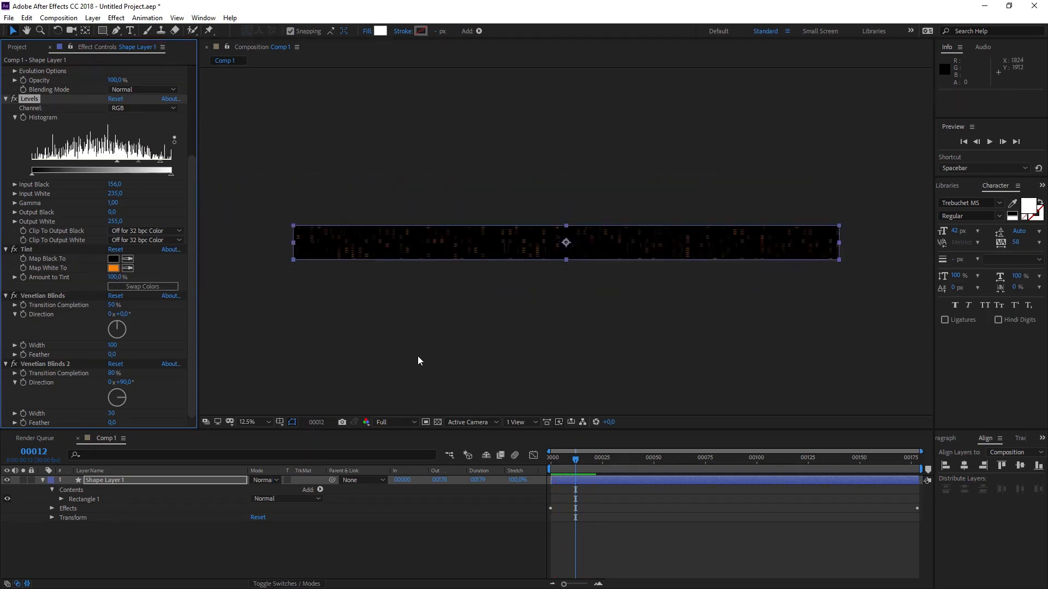
scroll(417, 356, "up", 1)
left_click(42, 481)
left_click(77, 538)
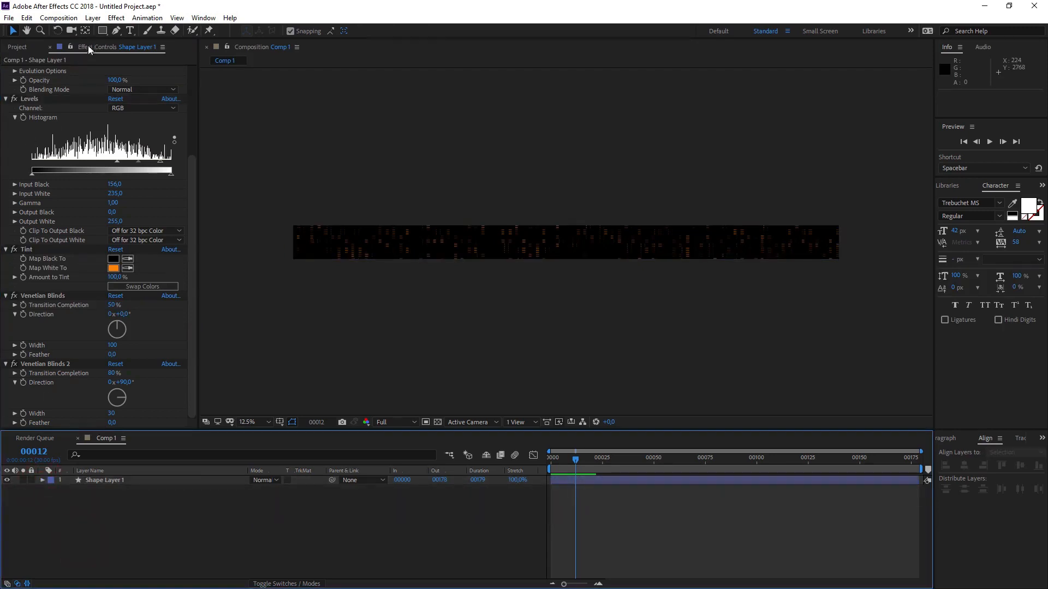
double_click(102, 30)
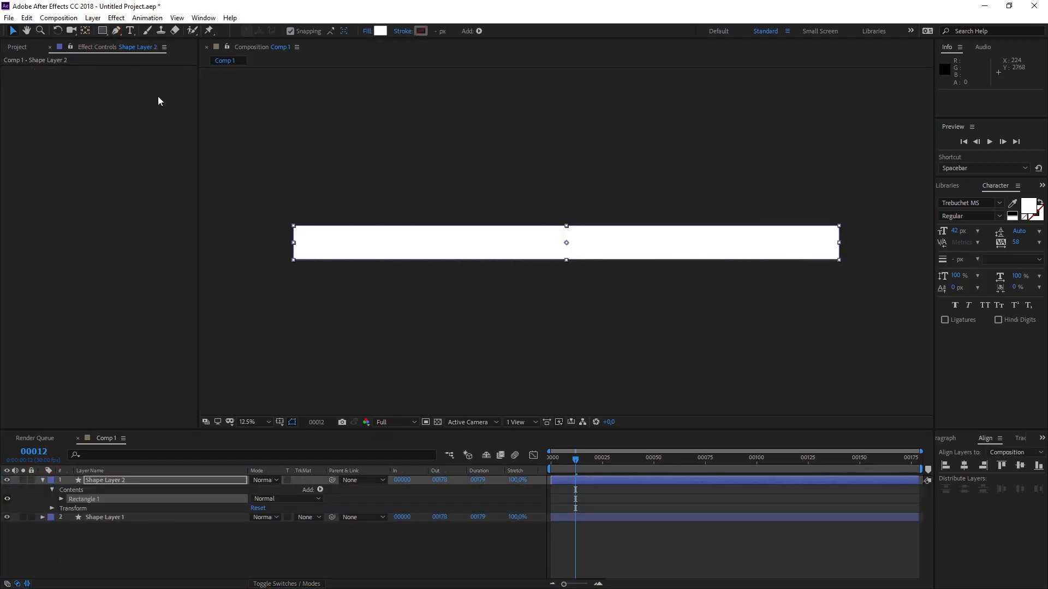
Apply Optical Flares to the new shape layer and set the flare color to orange.
key("ctrl+space")
type("opt")
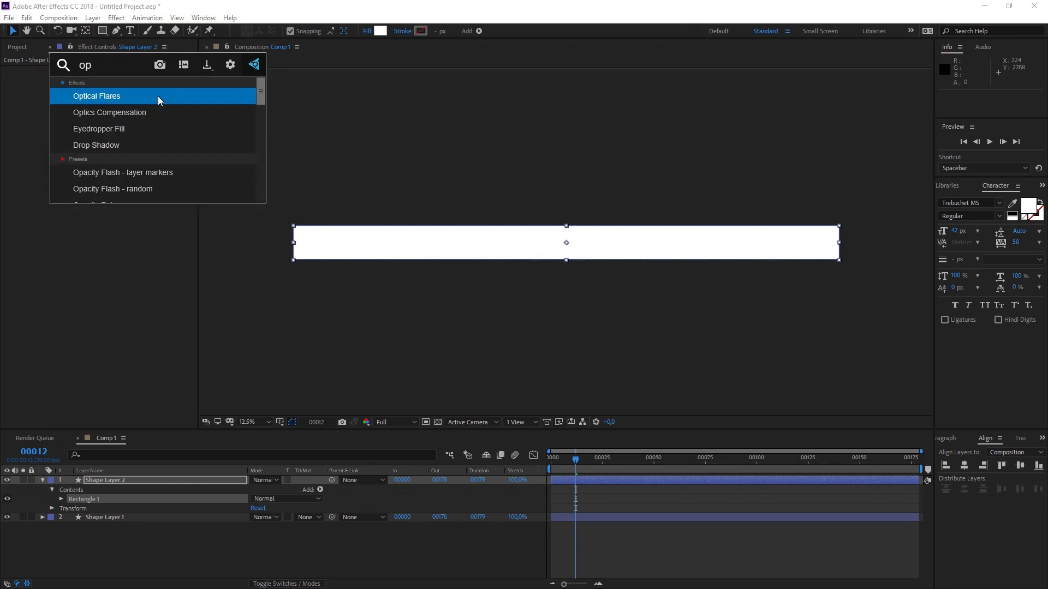
key("Return")
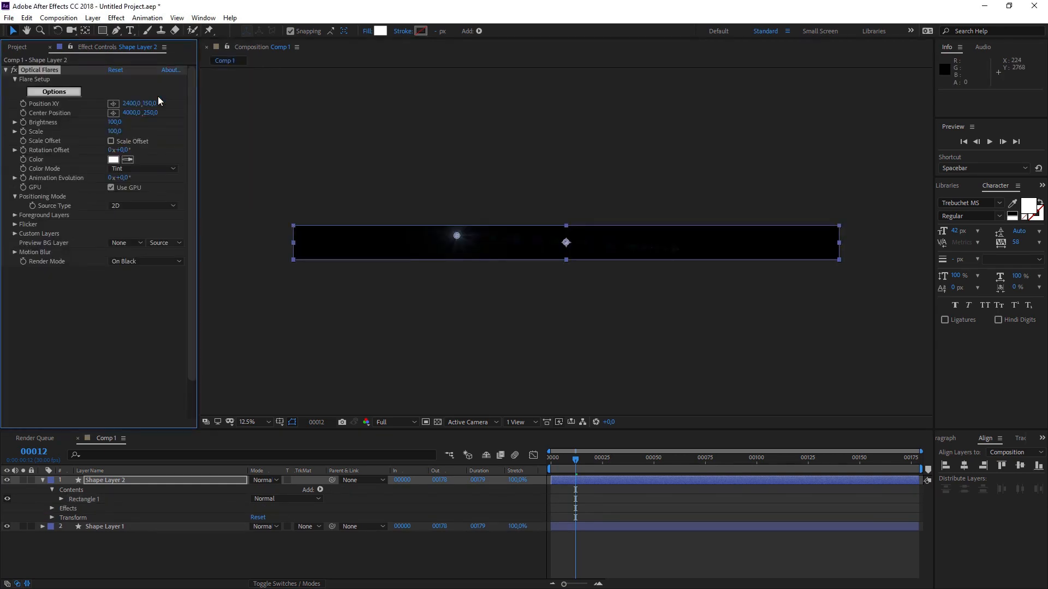
left_click(114, 159)
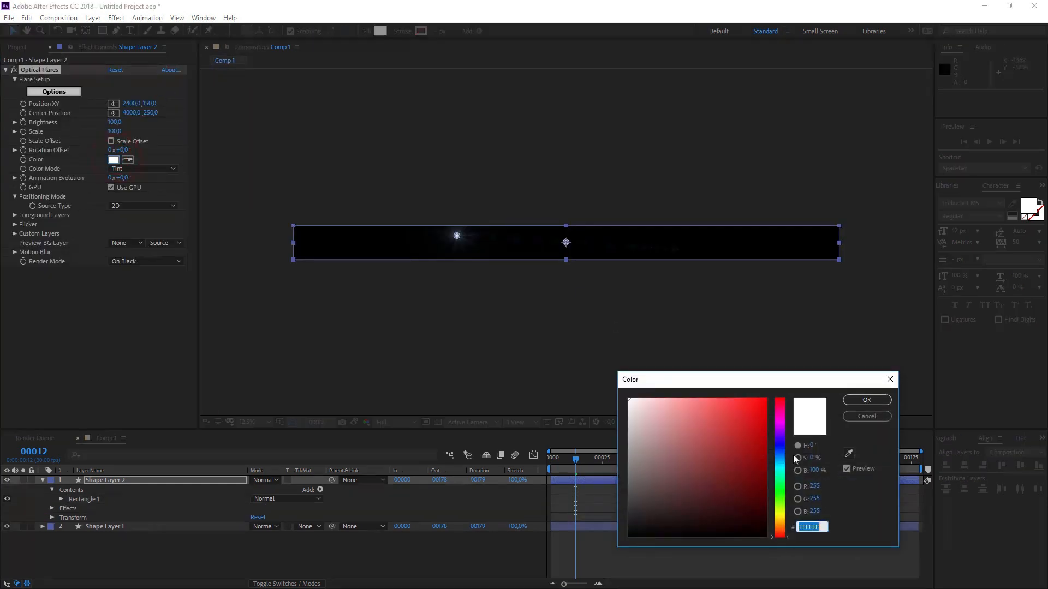
mouse_move(779, 515)
left_mouse_down()
mouse_move(779, 534)
mouse_move(779, 522)
left_mouse_up()
left_click(763, 517)
left_click(760, 408)
key("Return")
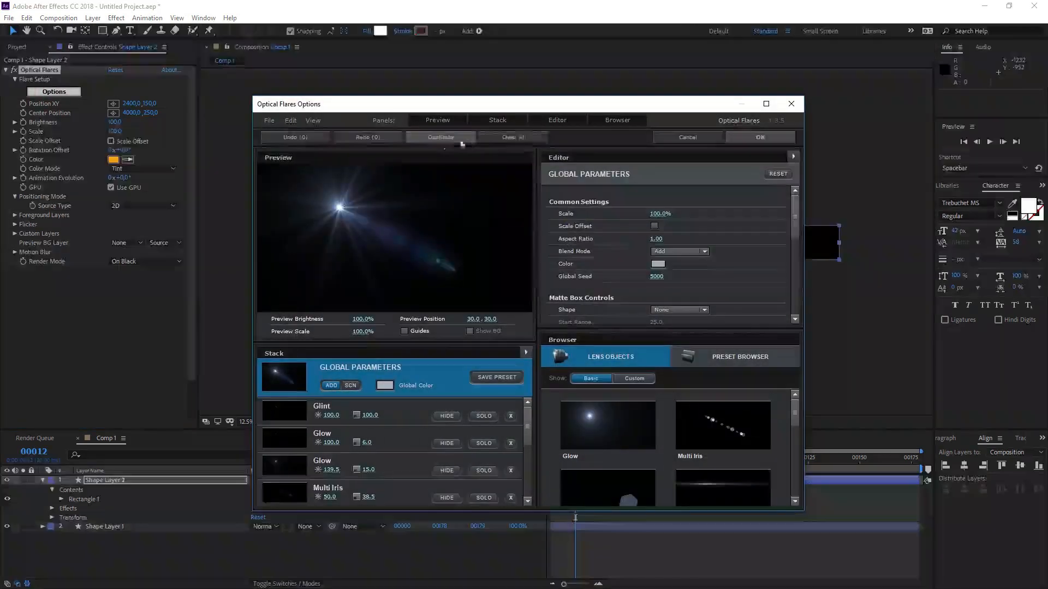
Clear all default flare elements and rebuild the flare from a Glow and a horizontal streak lens object.
left_click(501, 137)
left_click(485, 330)
left_click(608, 434)
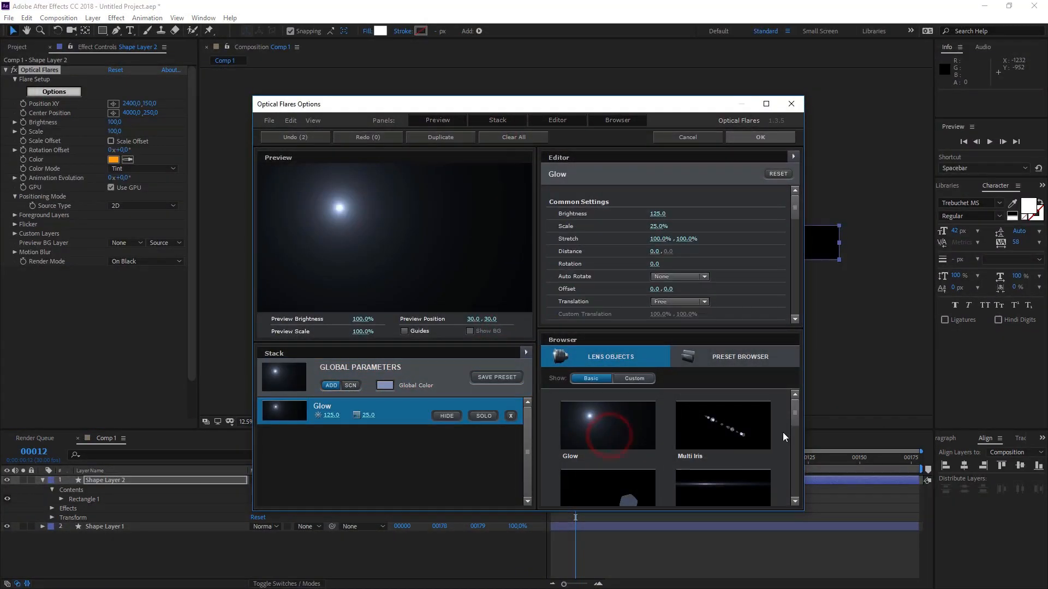
left_click(731, 489)
left_click(758, 137)
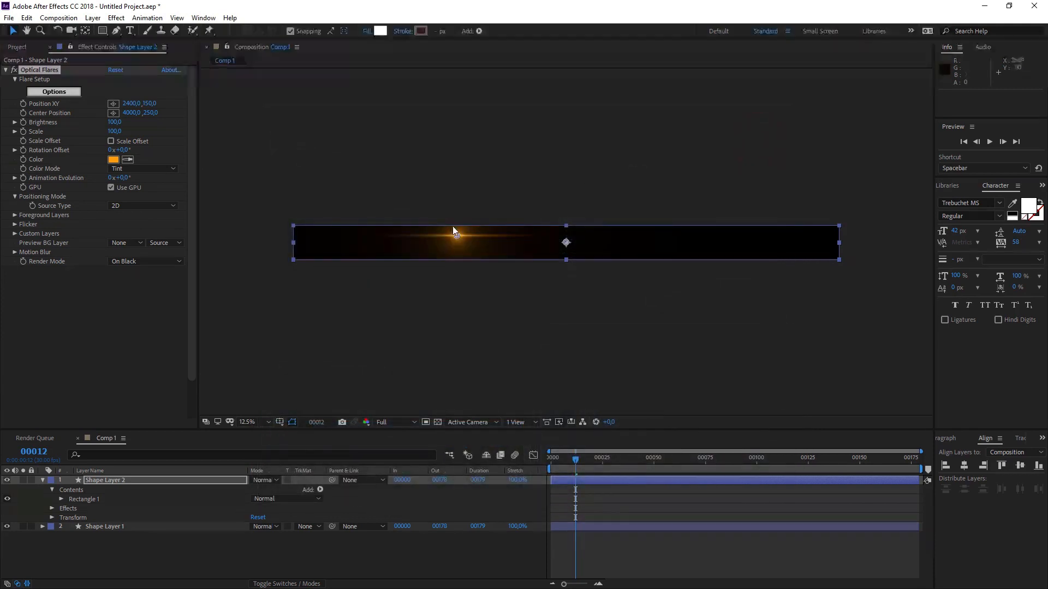
Set the Optical Flares scale to 300.
left_click(113, 132)
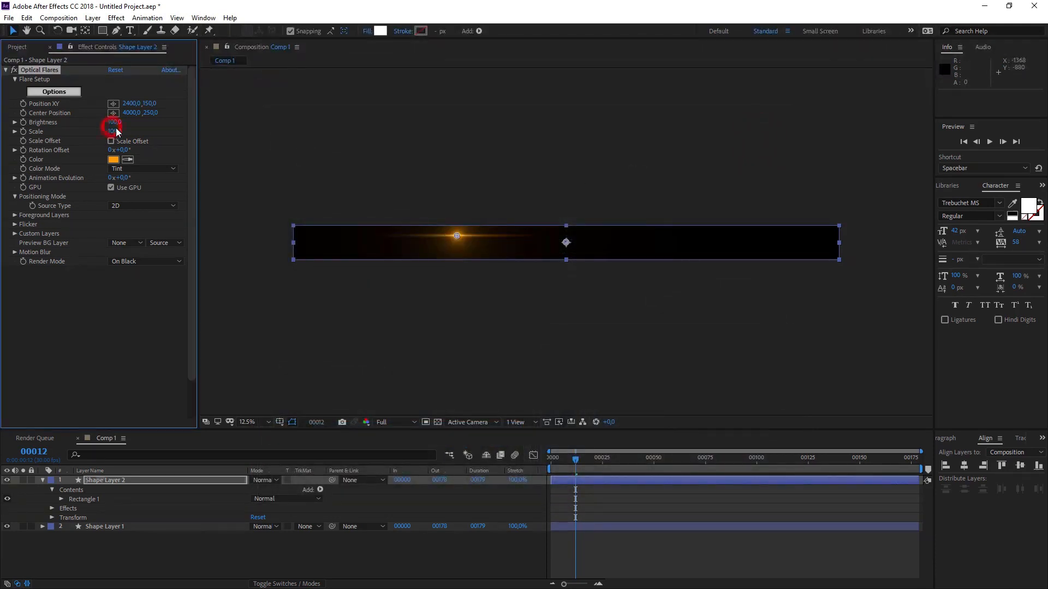
type("300")
key("Return")
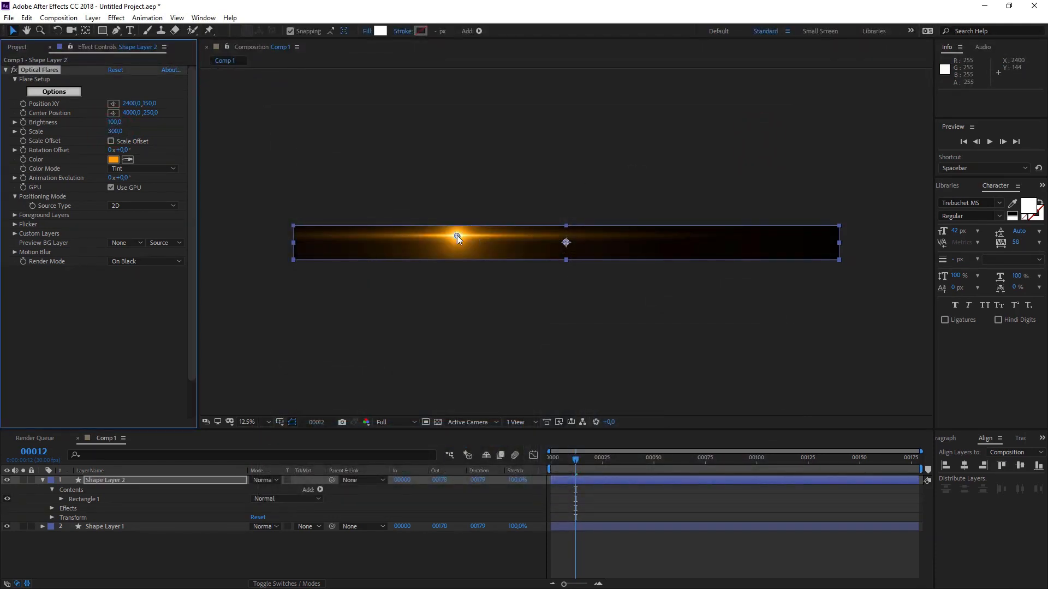
Place the flare at the strip's lower-left corner with its Y position at 500, and return to frame 0.
left_click_drag(455, 242, 294, 259)
left_click(143, 103)
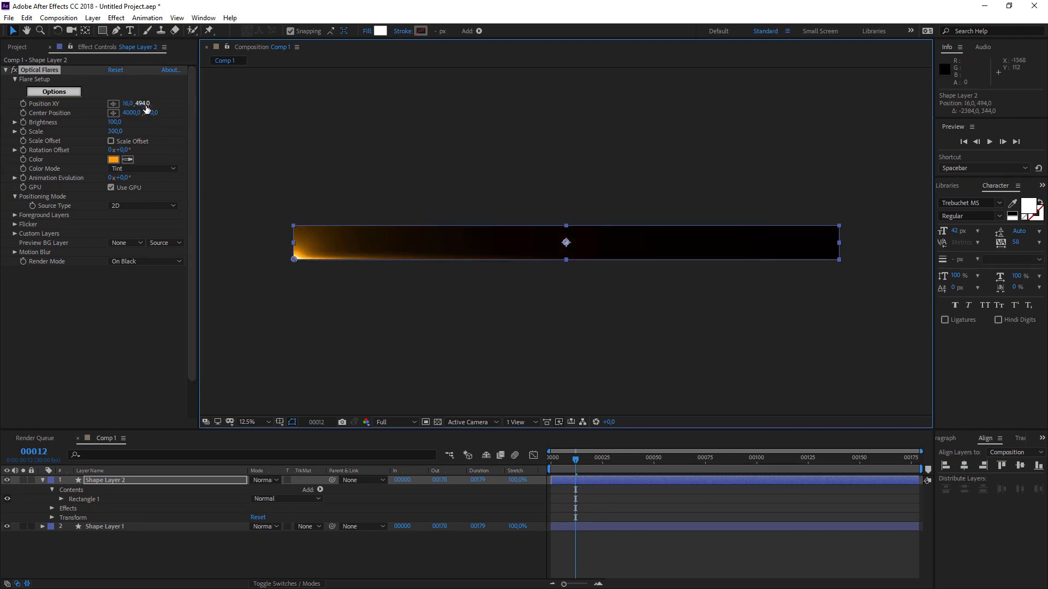
type("500")
key("Return")
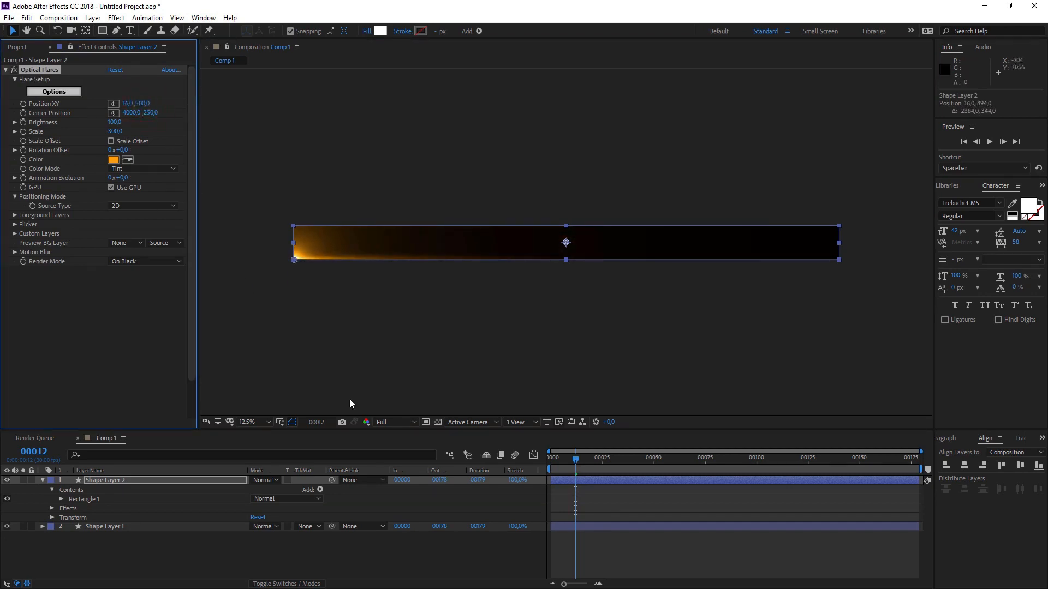
left_click_drag(575, 469, 498, 466)
Try flare X positions of -1500 and -2500 to move its glow out past the strip's left end.
left_click(132, 113)
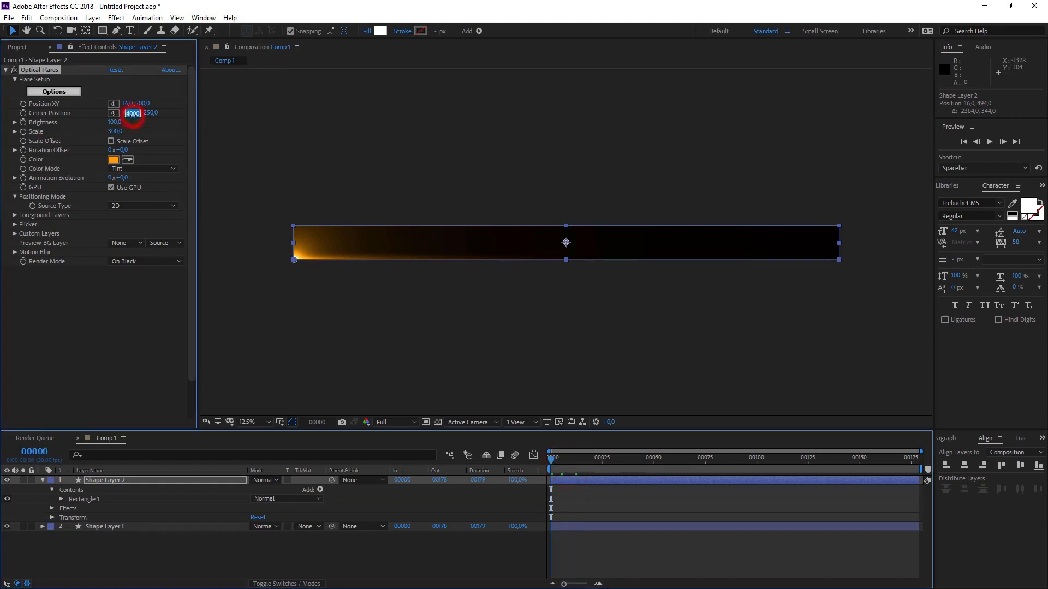
left_click(129, 113)
left_click_drag(126, 104, 87, 112)
left_click(126, 104)
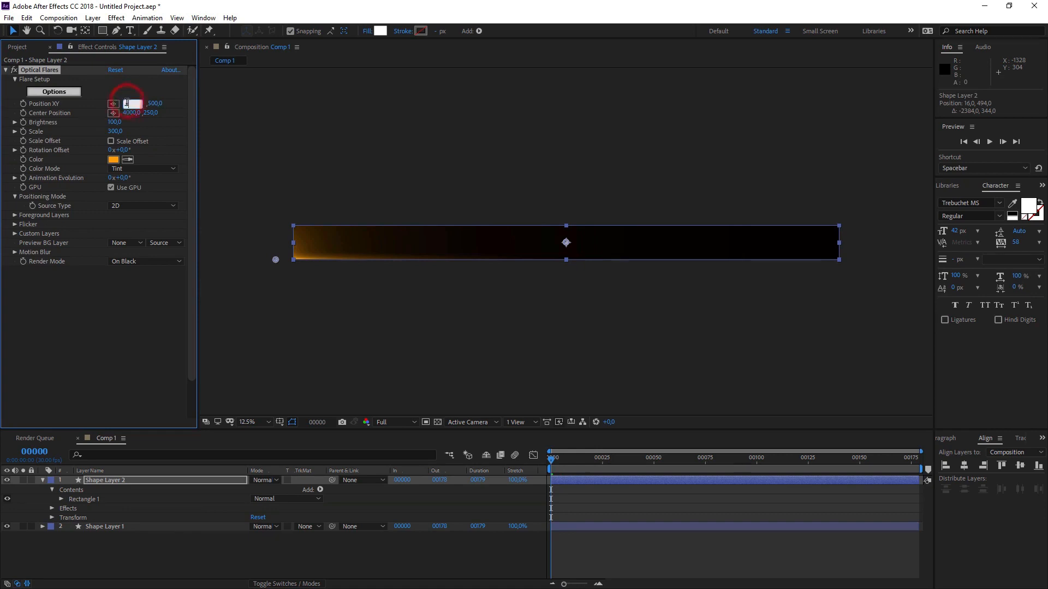
type("-1500")
key("Return")
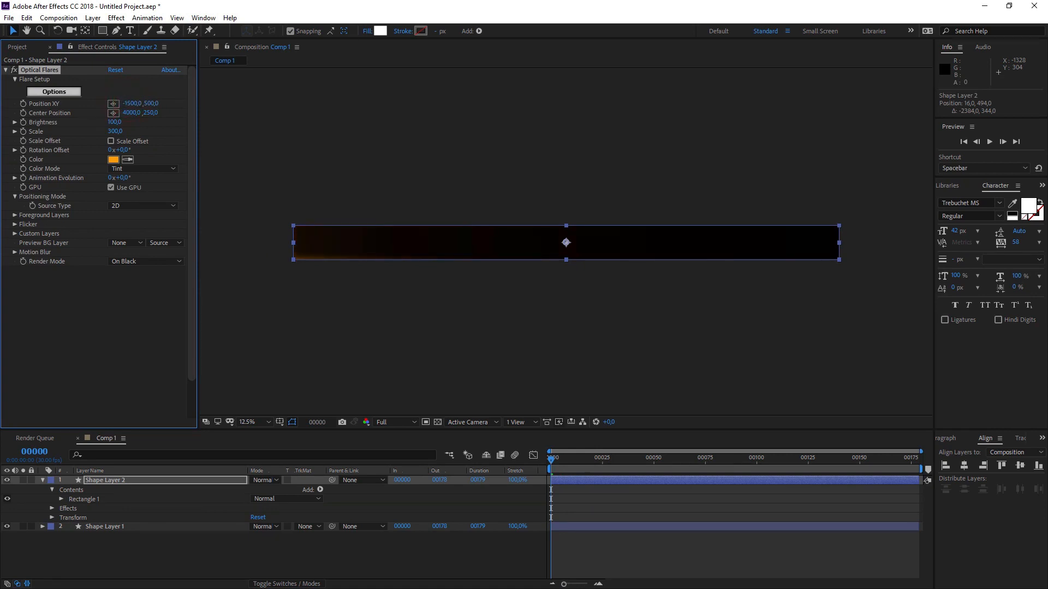
left_click(132, 103)
key("Return")
scroll(304, 281, "up", 1)
middle_click_drag(304, 282, 644, 288)
left_click(113, 113)
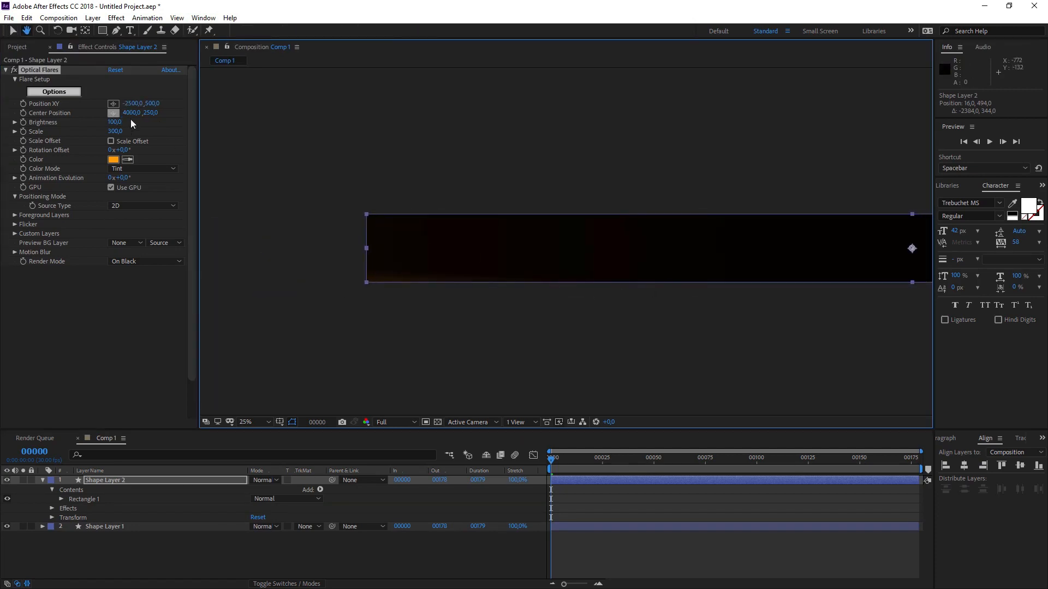
Set the flare's X position to -5000 and enable Position XY keyframing at frame 0.
left_click(130, 103)
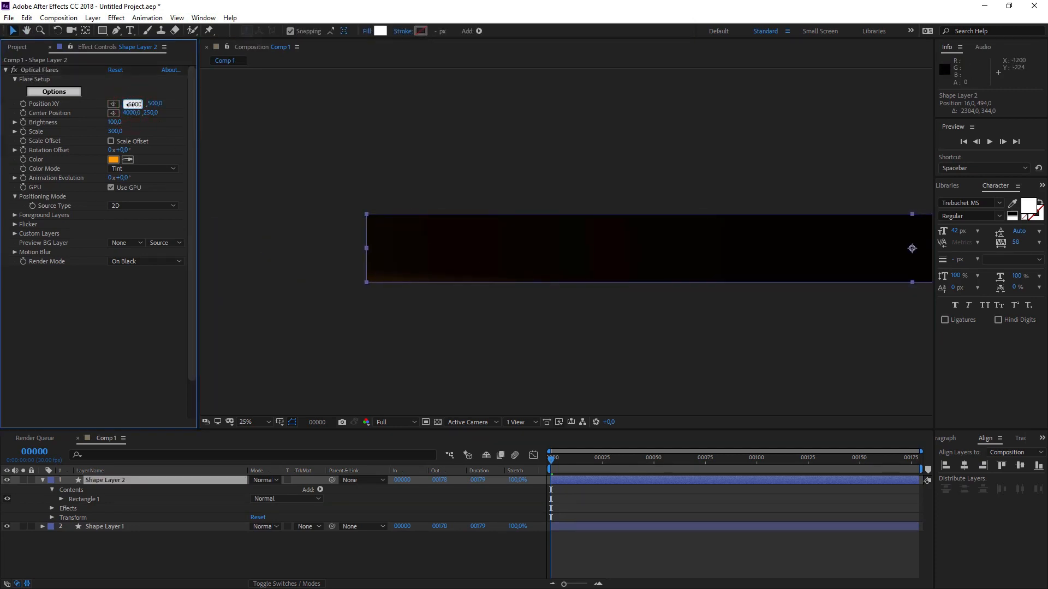
type("-5000")
key("Return")
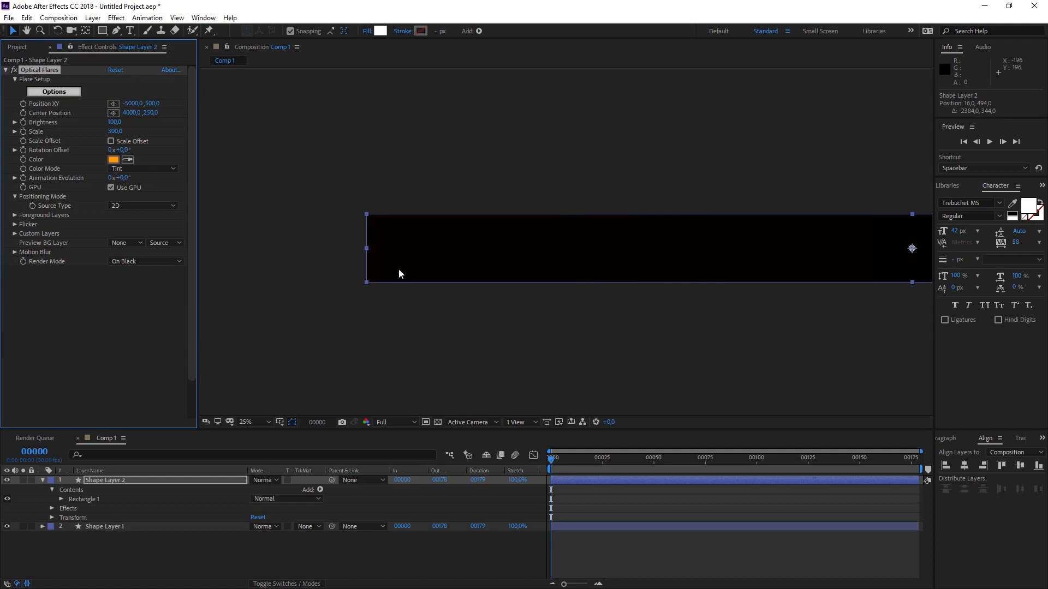
left_click(24, 103)
Keyframe the flare's X position at frame 178, entering 5000 and raising it by 8000 to 13000.
left_click(917, 463)
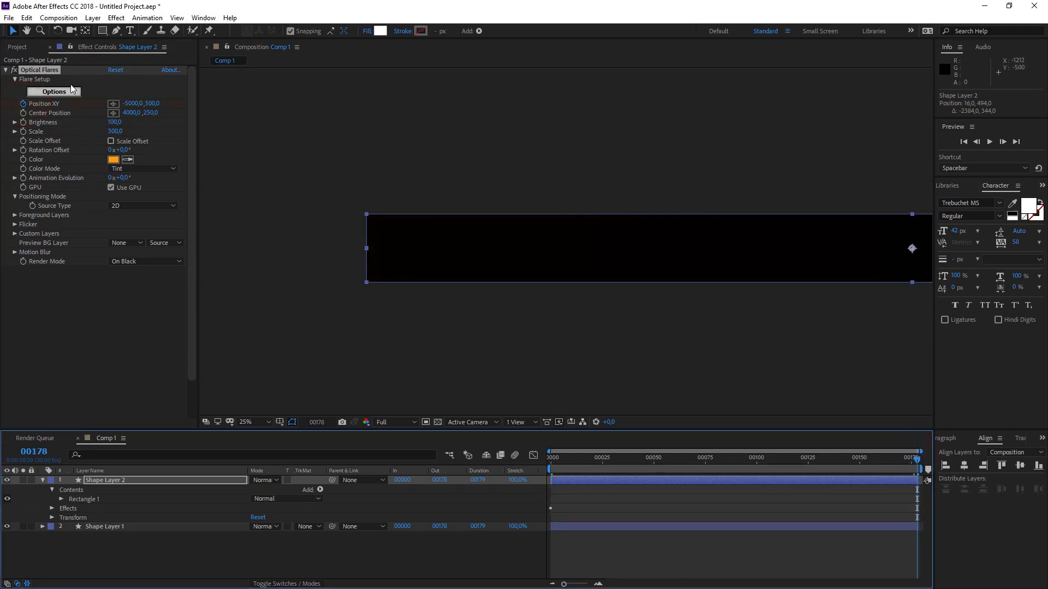
left_click(132, 103)
type("5")
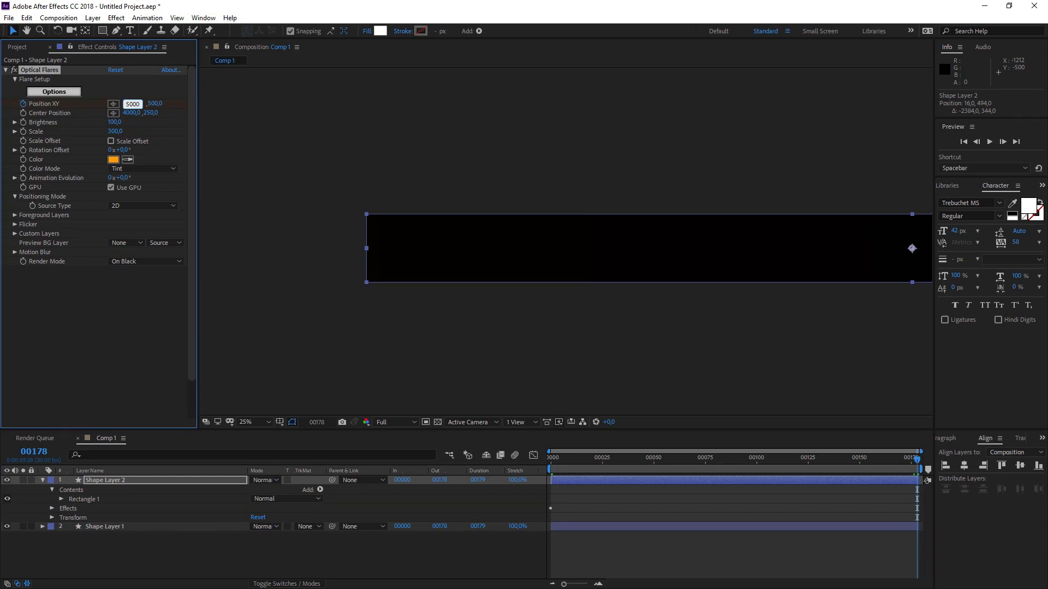
key("Return")
middle_click_drag(732, 172, 197, 163)
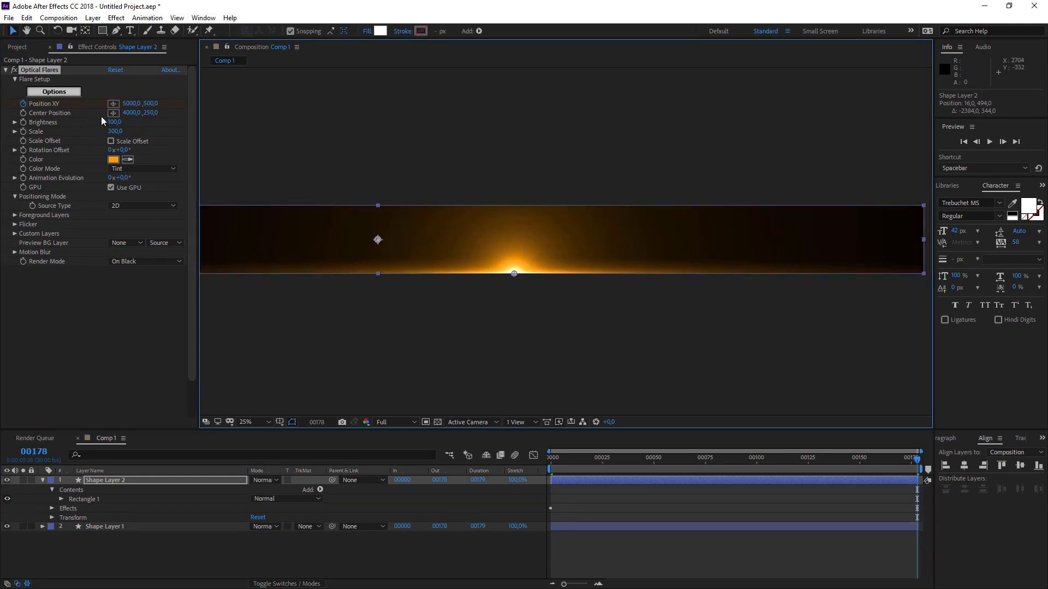
left_click(133, 103)
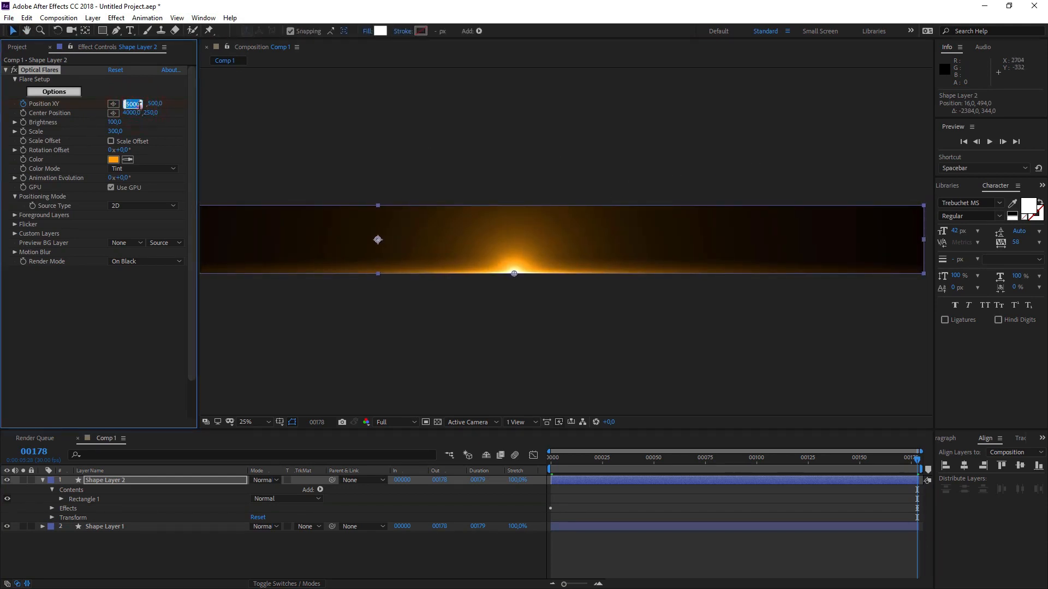
left_click(139, 104)
type("+8000")
key("Return")
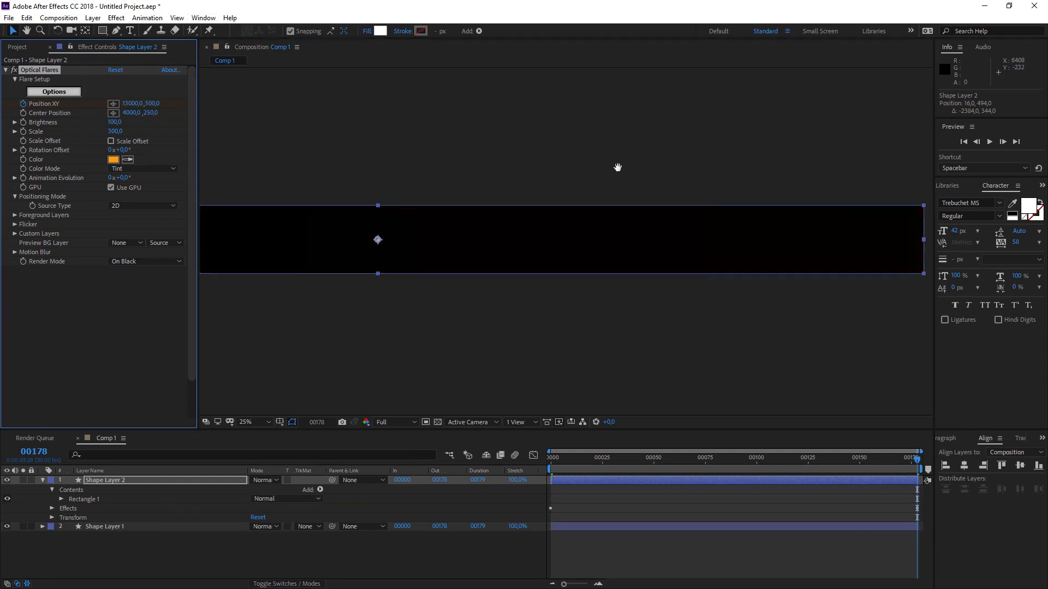
middle_click_drag(617, 167, 198, 157)
key("comma")
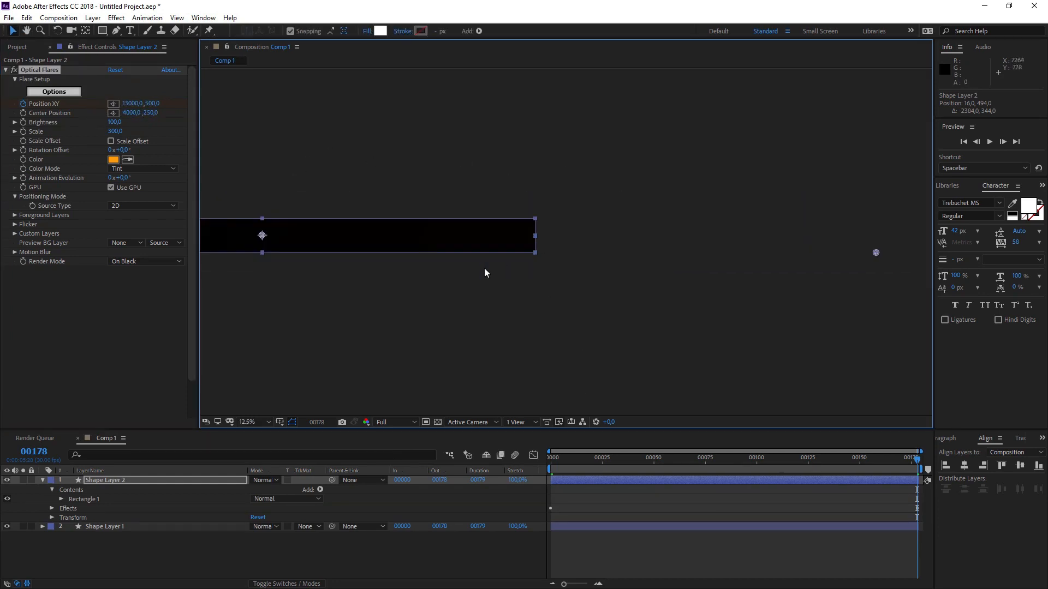
Preview the flare's travel across the strip and scrub through to about frame 138.
key("space")
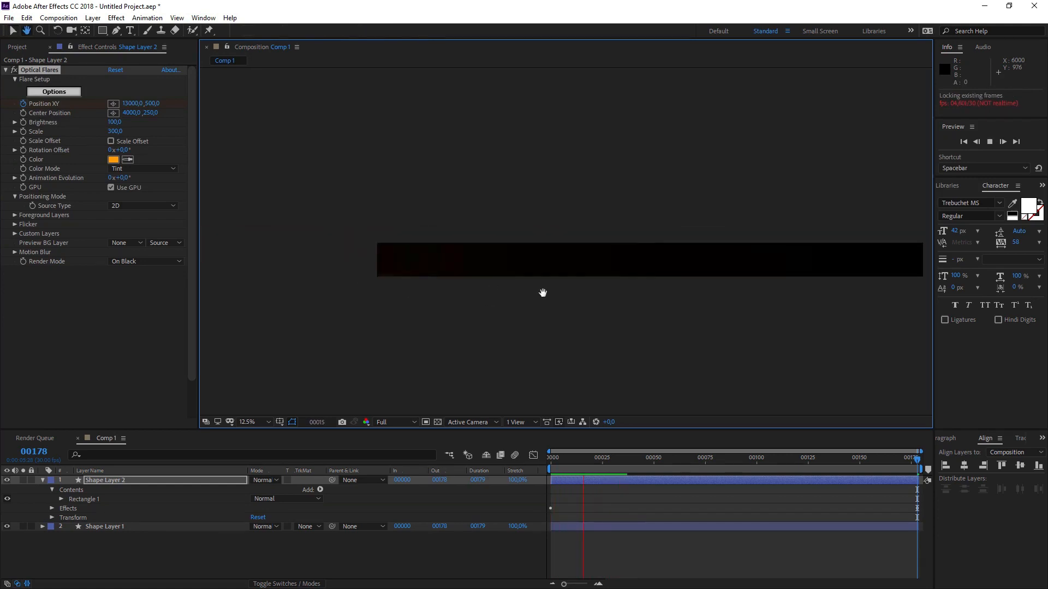
left_click(568, 464)
left_click_drag(608, 467, 834, 475)
left_click_drag(682, 342, 549, 335)
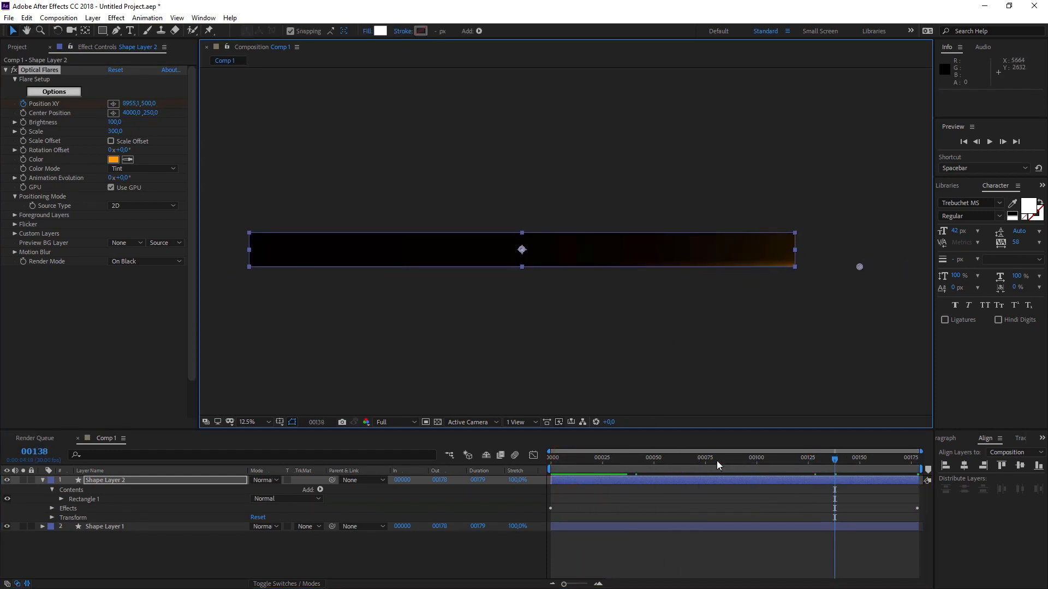
Go to frame 69 and set Shape Layer 2's blending mode to Add.
left_click(693, 461)
left_click(256, 480)
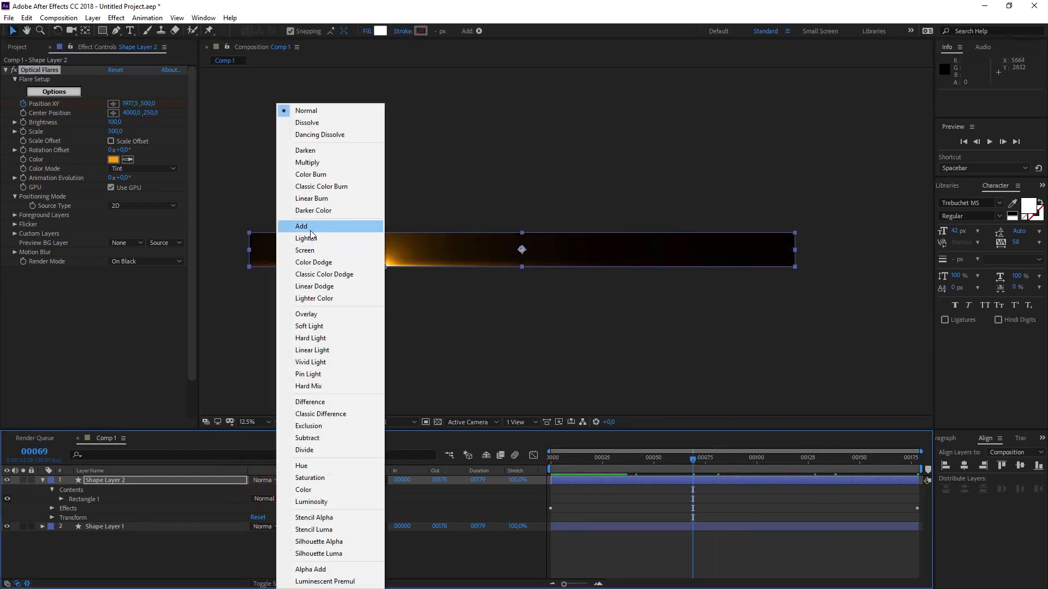
left_click(310, 231)
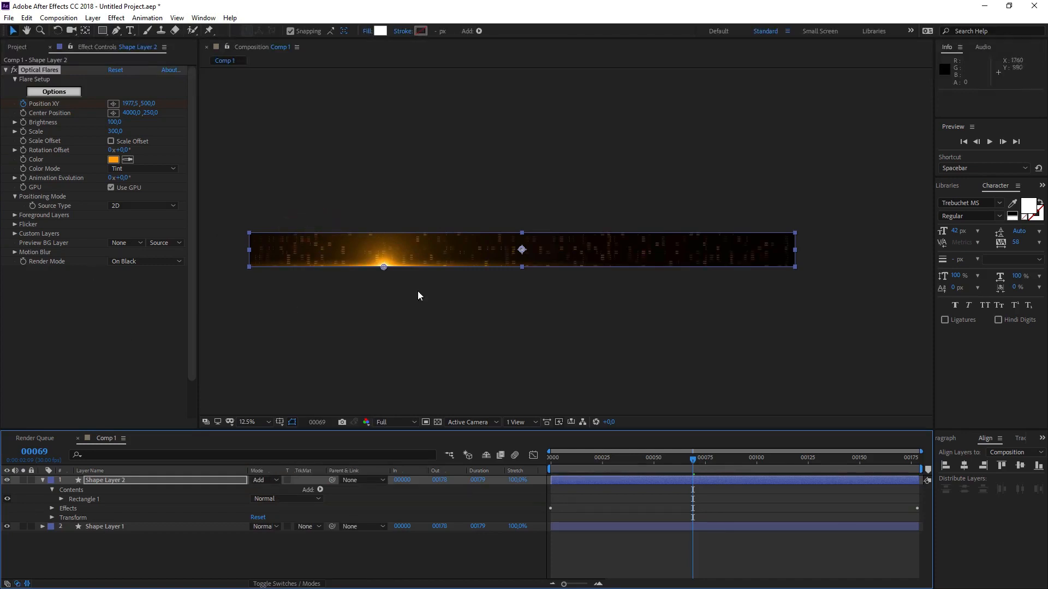
key("period")
left_click_drag(368, 259, 515, 258)
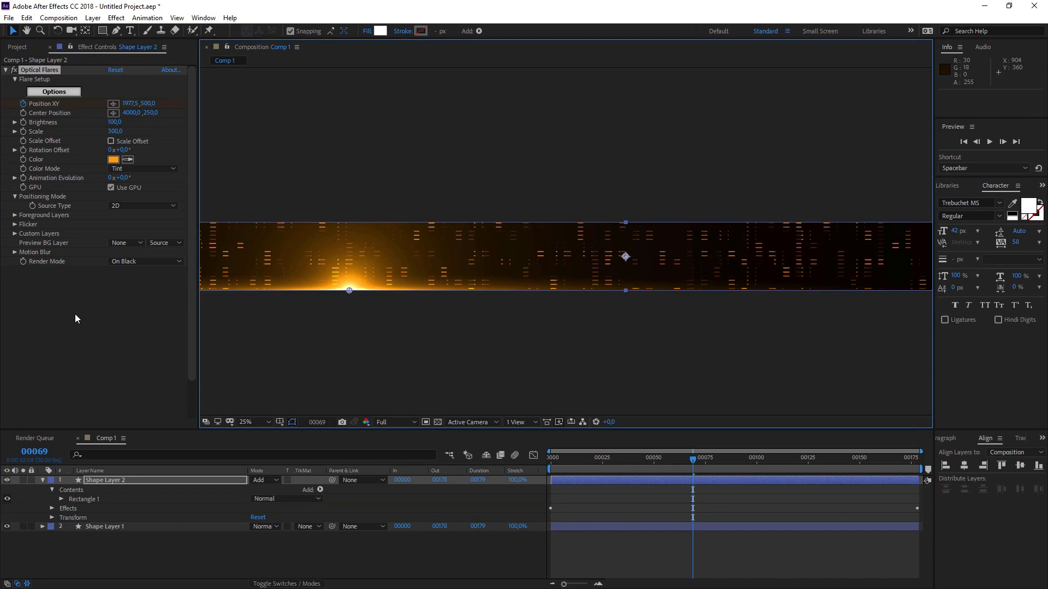
Apply a Mosaic effect to Shape Layer 2 with 38 horizontal blocks.
key("ctrl+space")
type("mosaic")
key("Return")
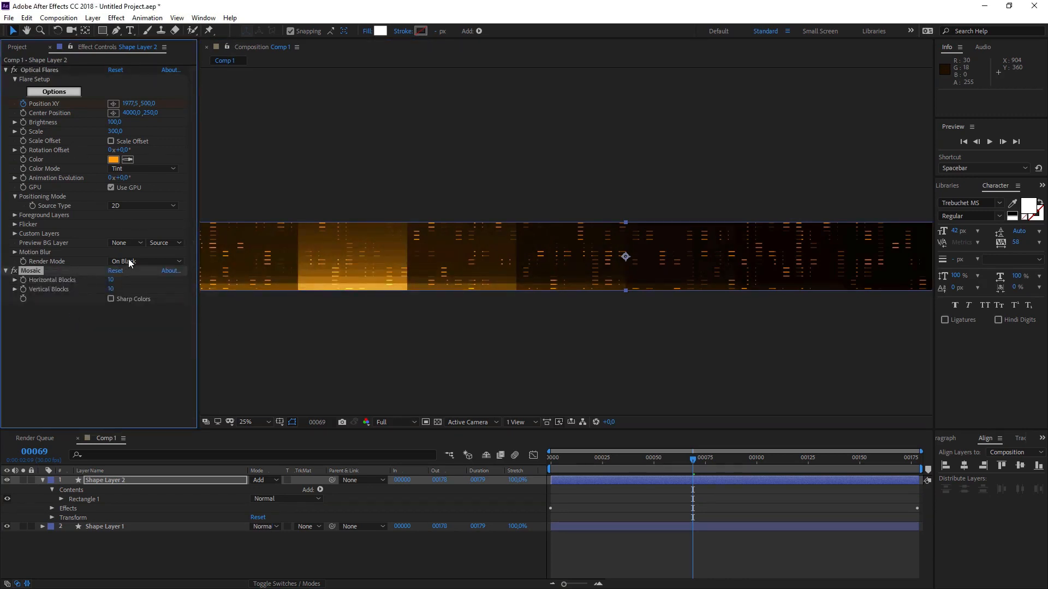
left_click_drag(113, 281, 125, 276)
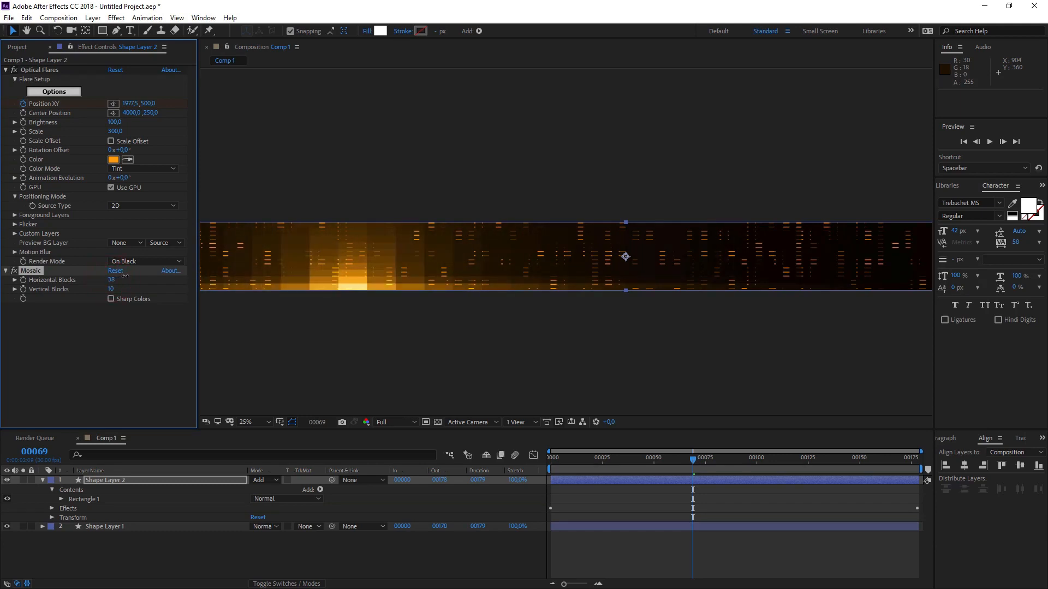
left_click(92, 326)
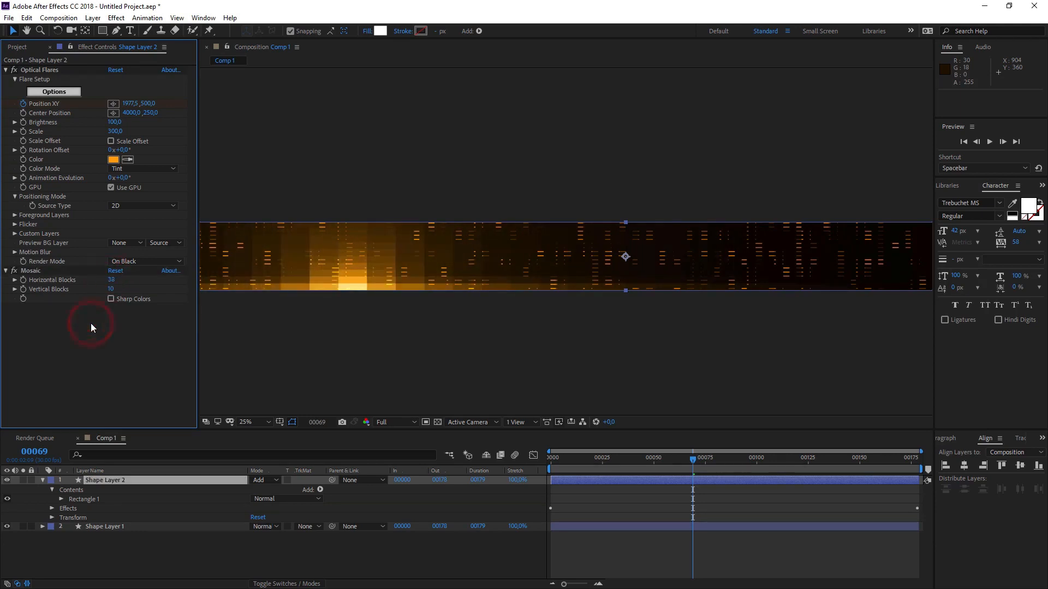
Add a Levels effect before Mosaic on Shape Layer 2 and raise its Input Black to 26.
key("ctrl+space")
left_click(22, 320)
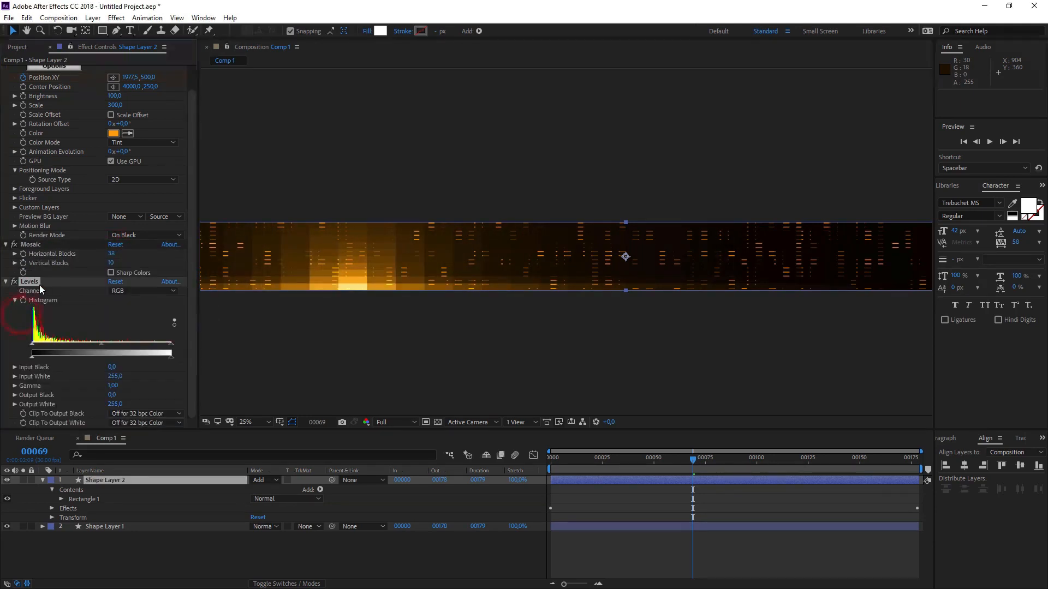
left_click_drag(30, 284, 43, 241)
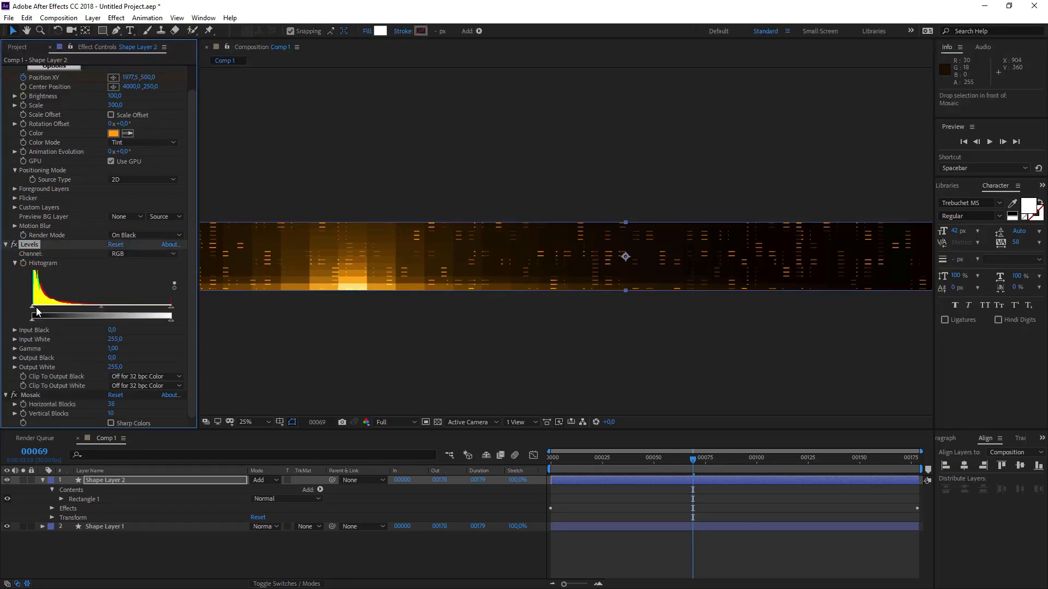
left_click_drag(33, 307, 45, 307)
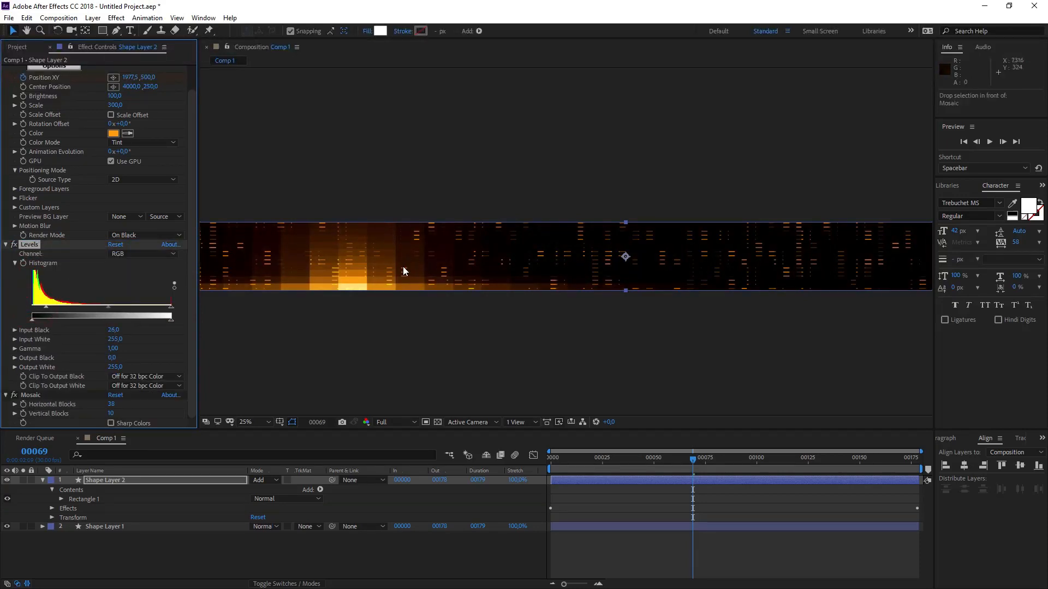
Lower the viewer resolution to Third and preview the pixelated flare animation.
key("comma")
key("space")
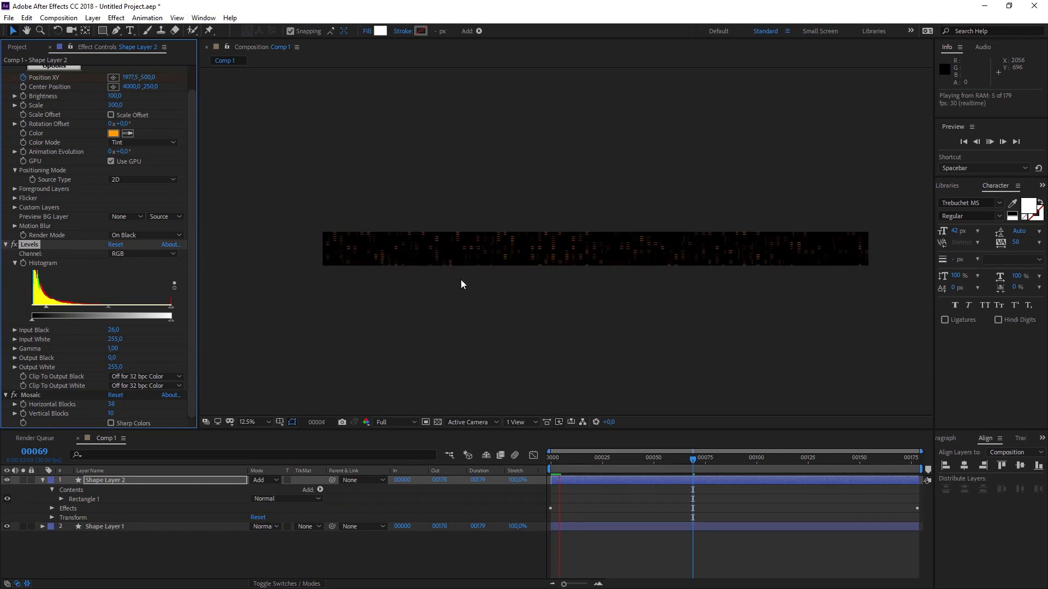
left_click(394, 422)
left_click(393, 473)
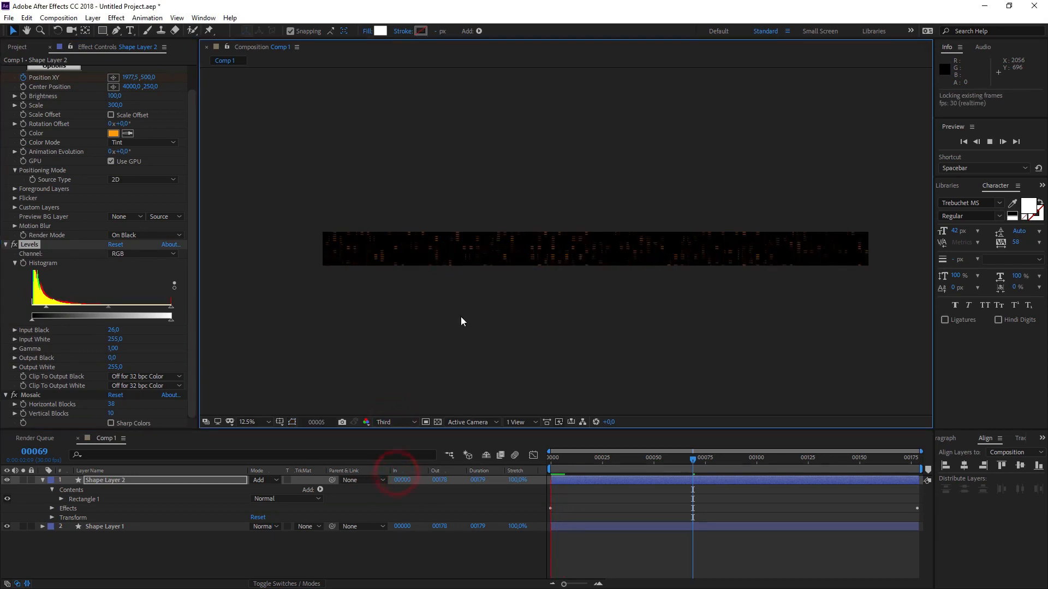
key("space")
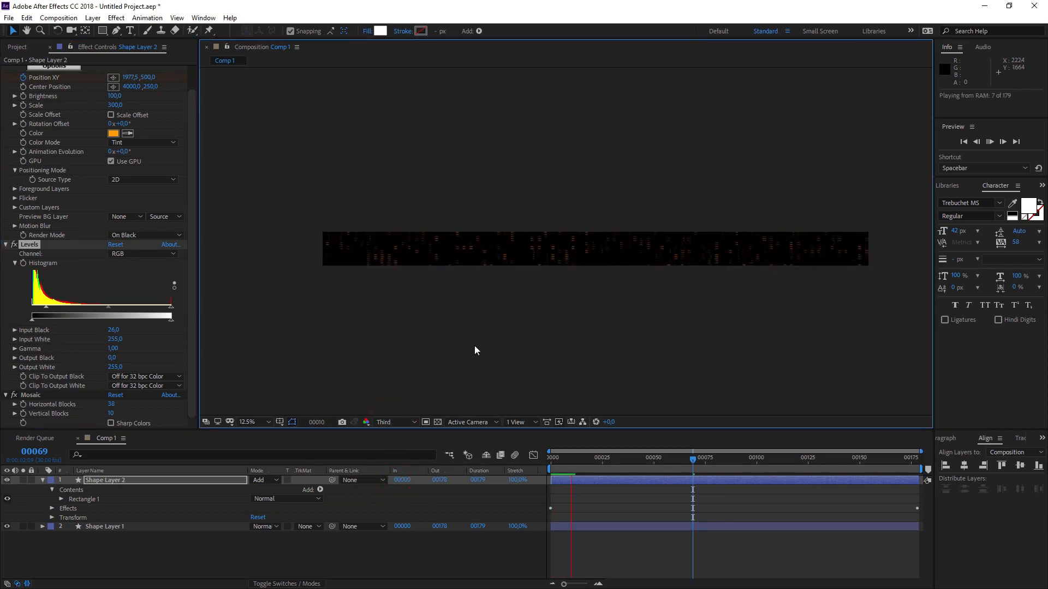
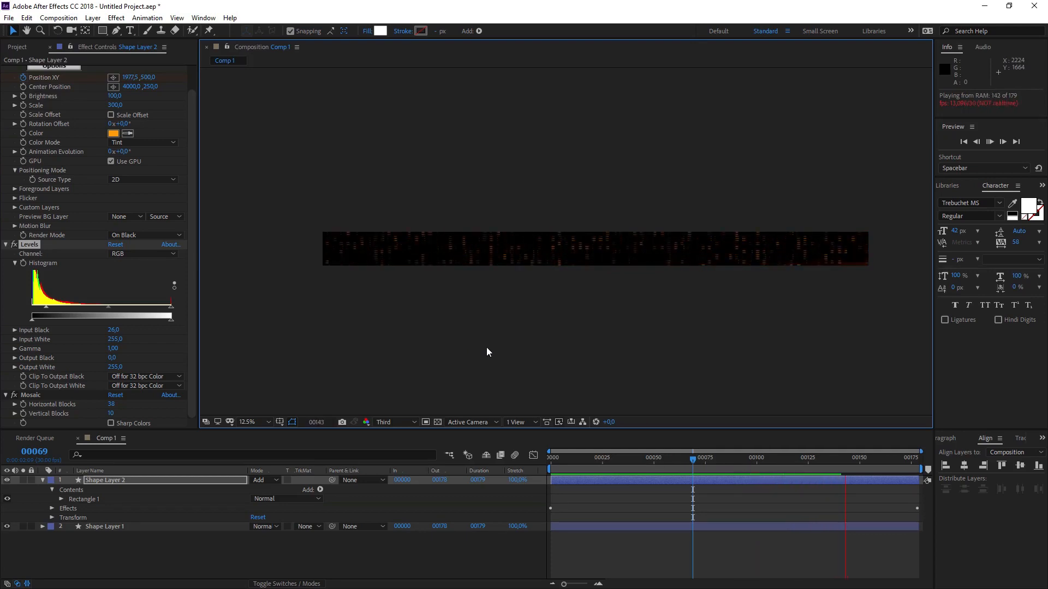
key("space")
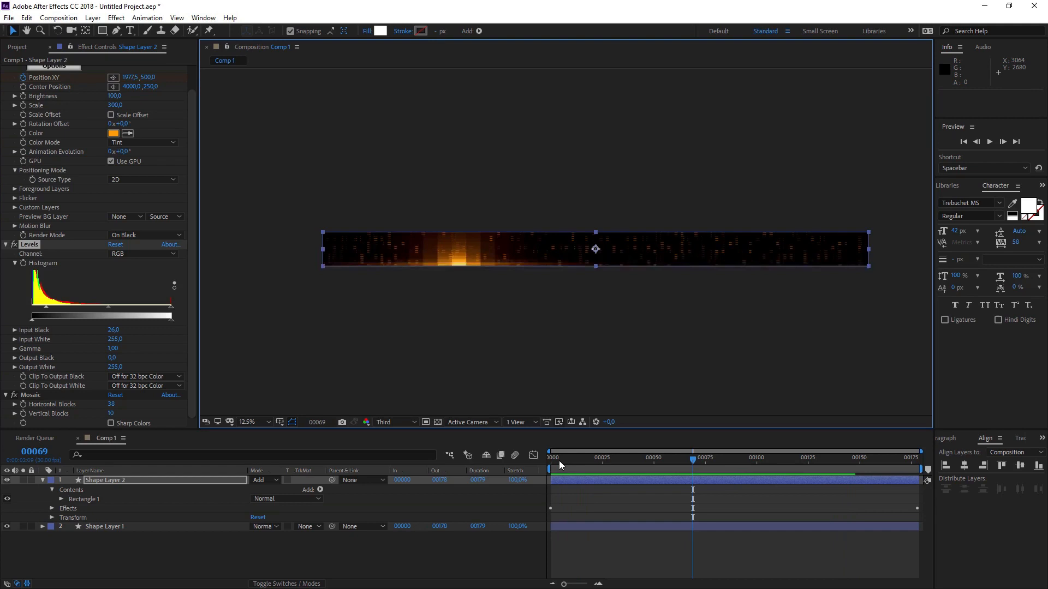
Return to frame 0 and pre-compose Shape Layer 2 as "energy pass".
left_click(546, 461)
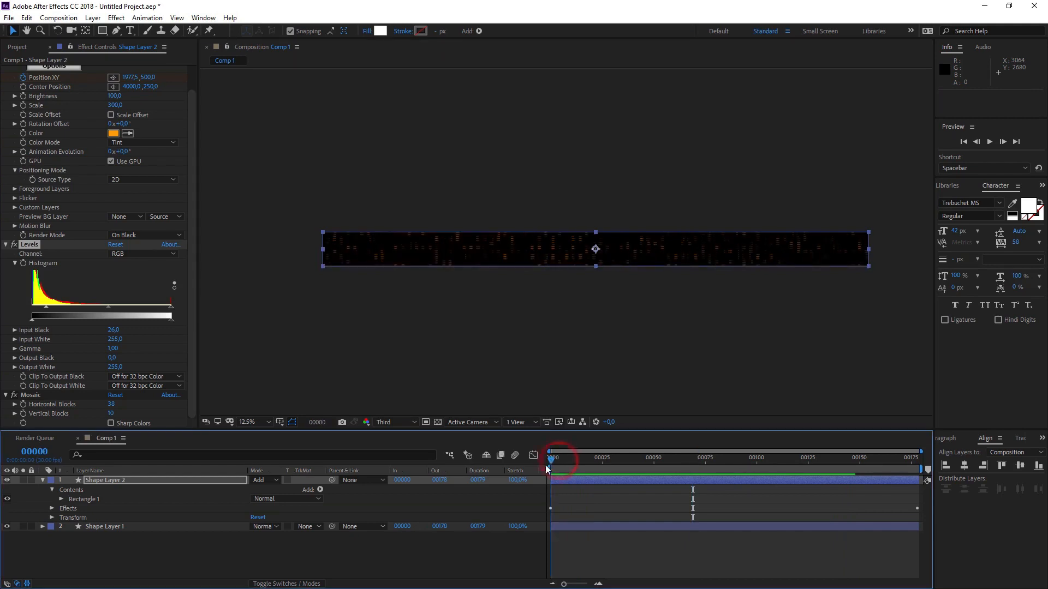
left_click(149, 483)
key("ctrl+shift+c")
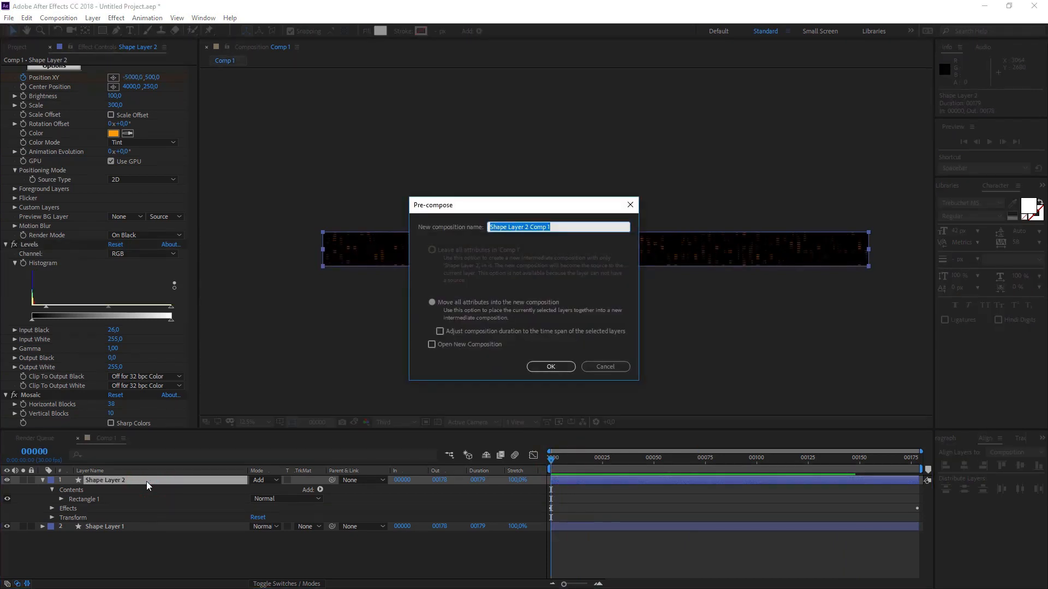
type("eme")
type("rgy pass")
key("Return")
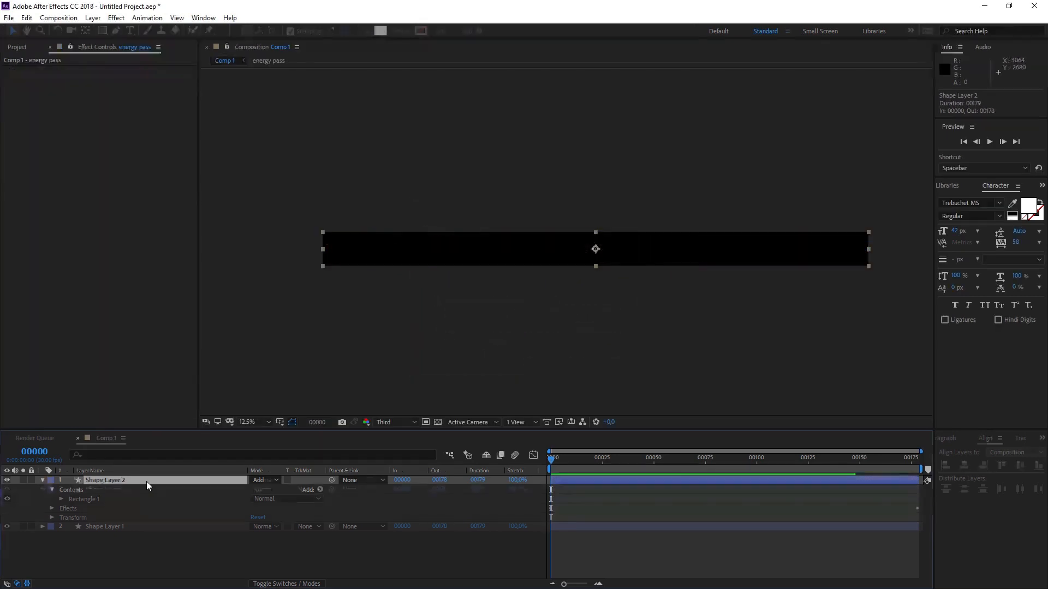
Duplicate the energy pass layer and set both copies to the Add blending mode.
key("ctrl+d")
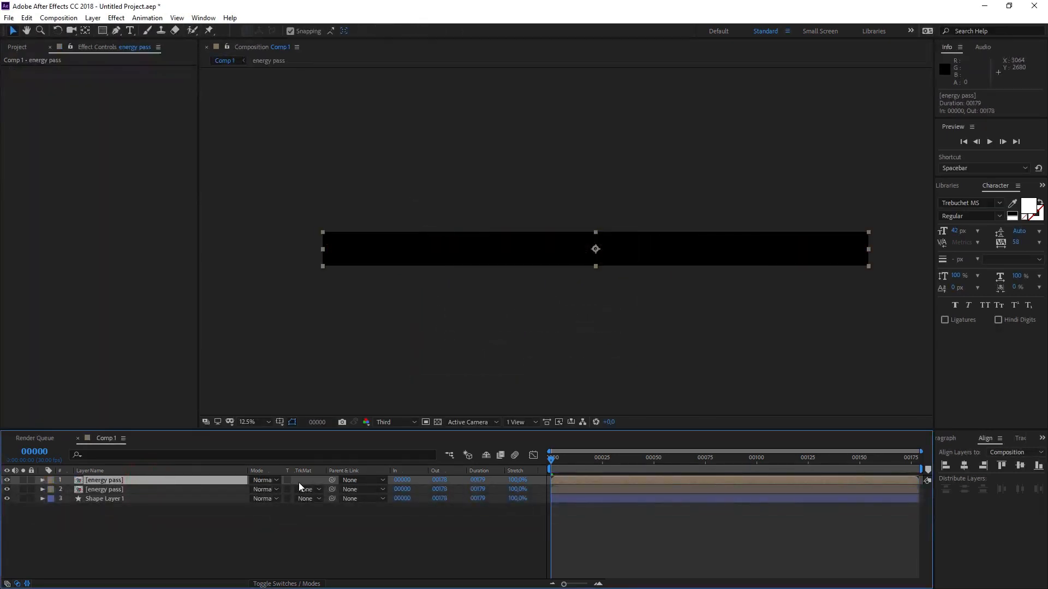
left_click(229, 488, "ctrl")
left_click(259, 481)
left_click(294, 227)
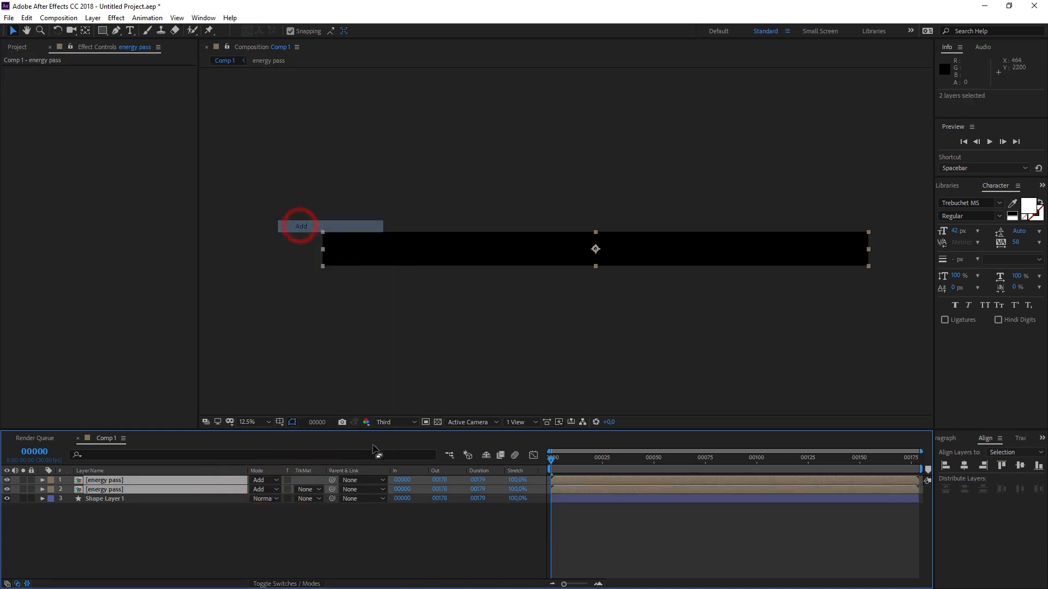
Set the top energy pass layer's time stretch factor to 50% and scrub through the animation.
left_click(518, 480)
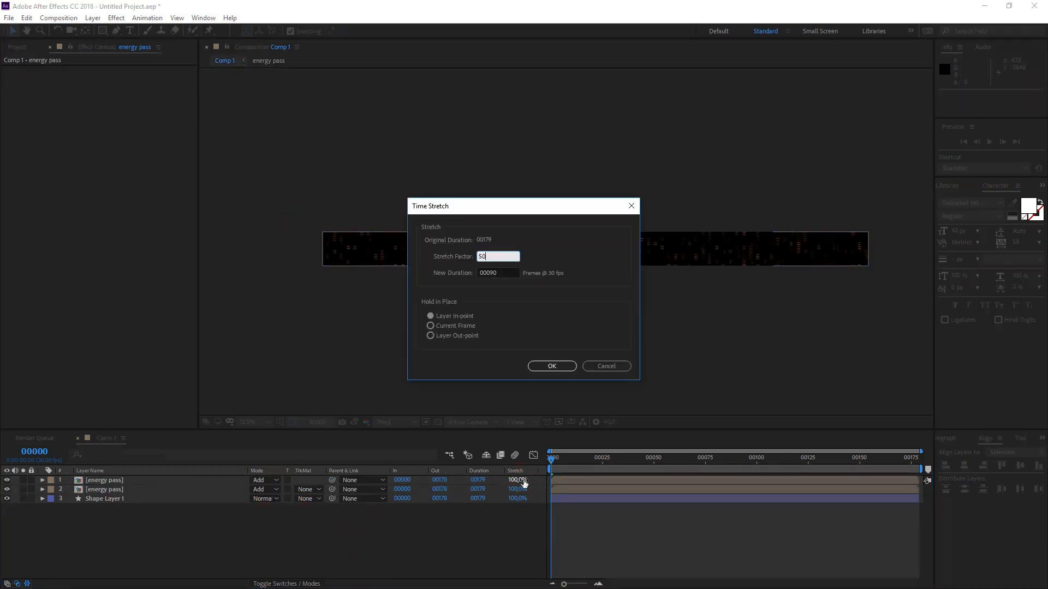
type("50")
key("Return")
left_click_drag(563, 466, 597, 466)
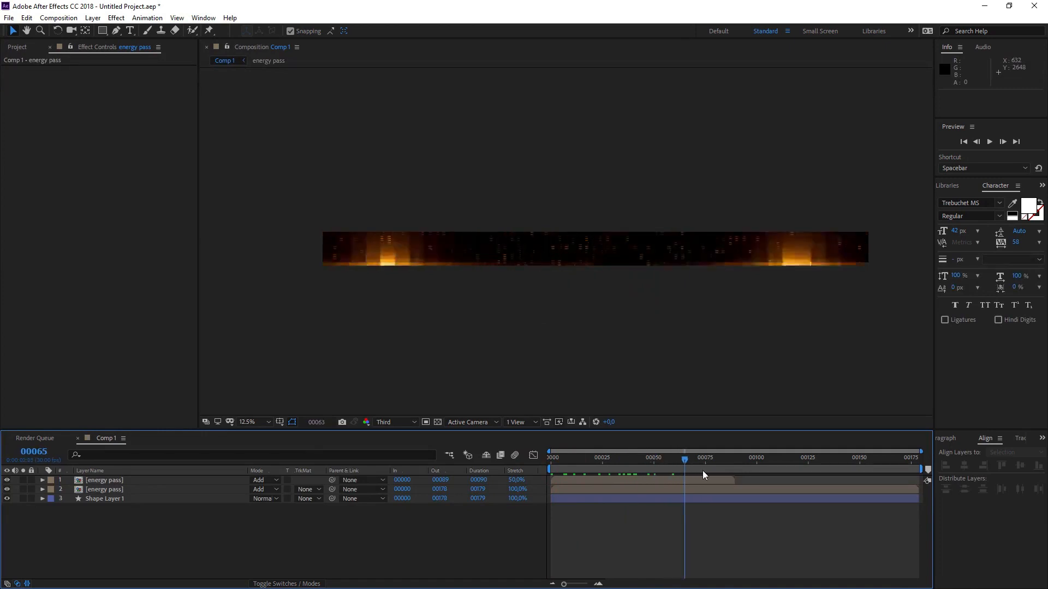
Duplicate the 50% stretched energy pass layer, flip the copy vertically, and scrub to check the mirrored flare.
left_click(693, 482)
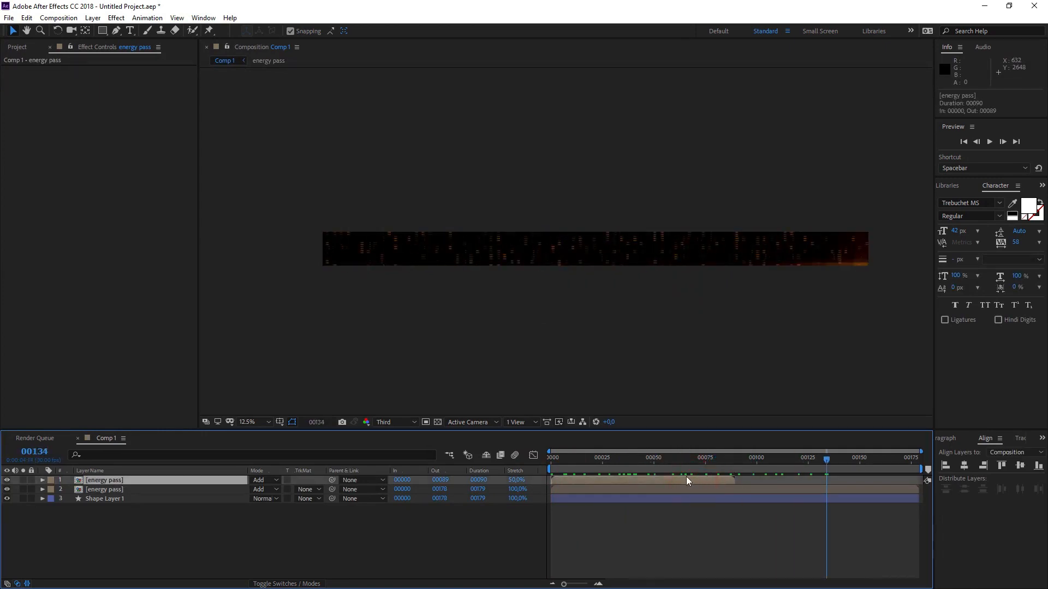
key("ctrl+d")
right_click(193, 483)
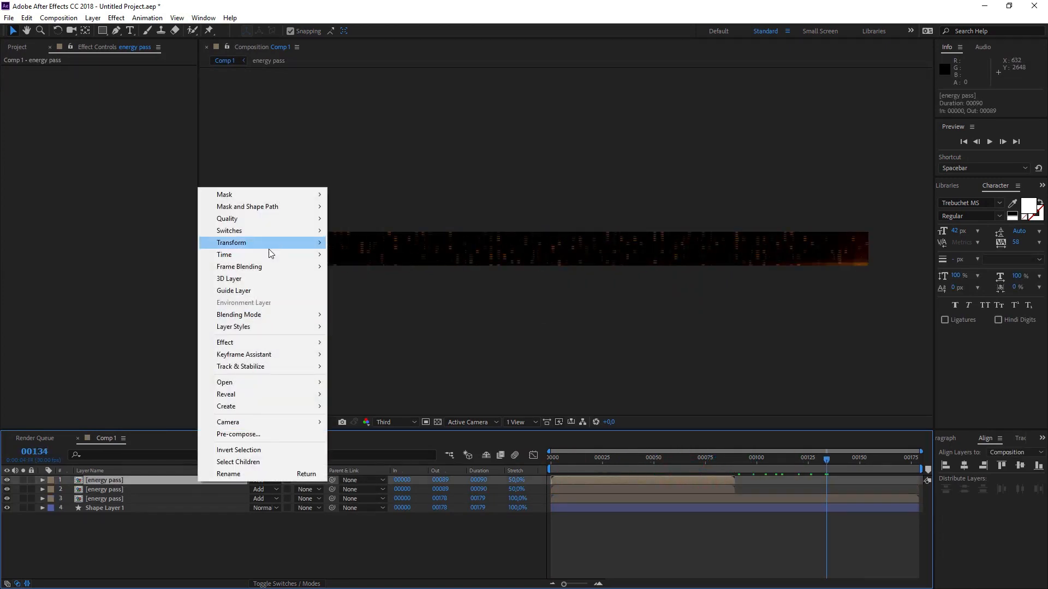
mouse_move(262, 241)
left_click(412, 346)
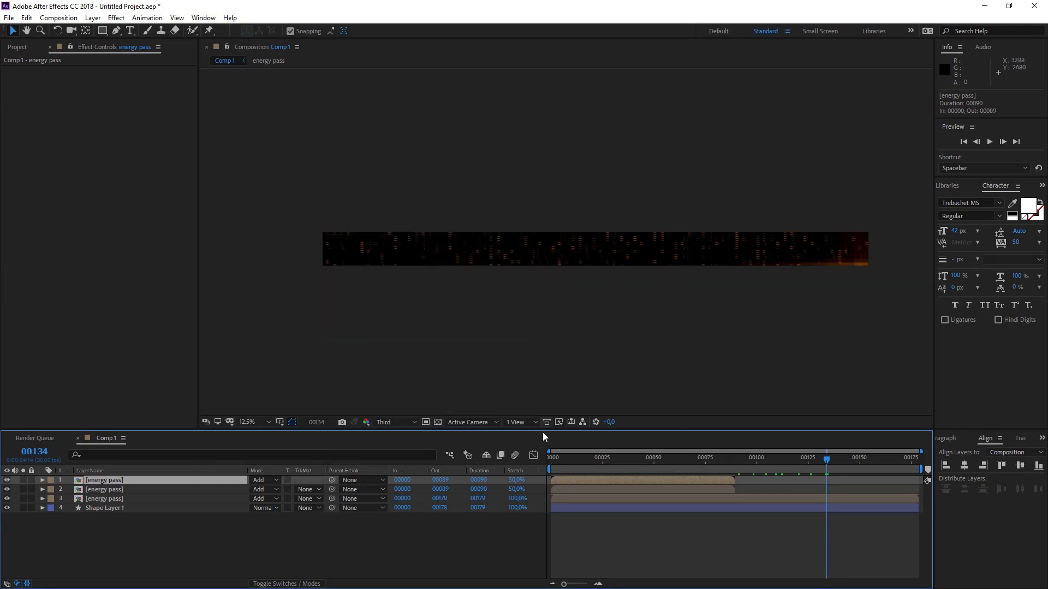
left_click_drag(603, 460, 643, 460)
Set the flipped energy pass copy's stretch factor to 75% and preview the combined passes.
left_click(514, 481)
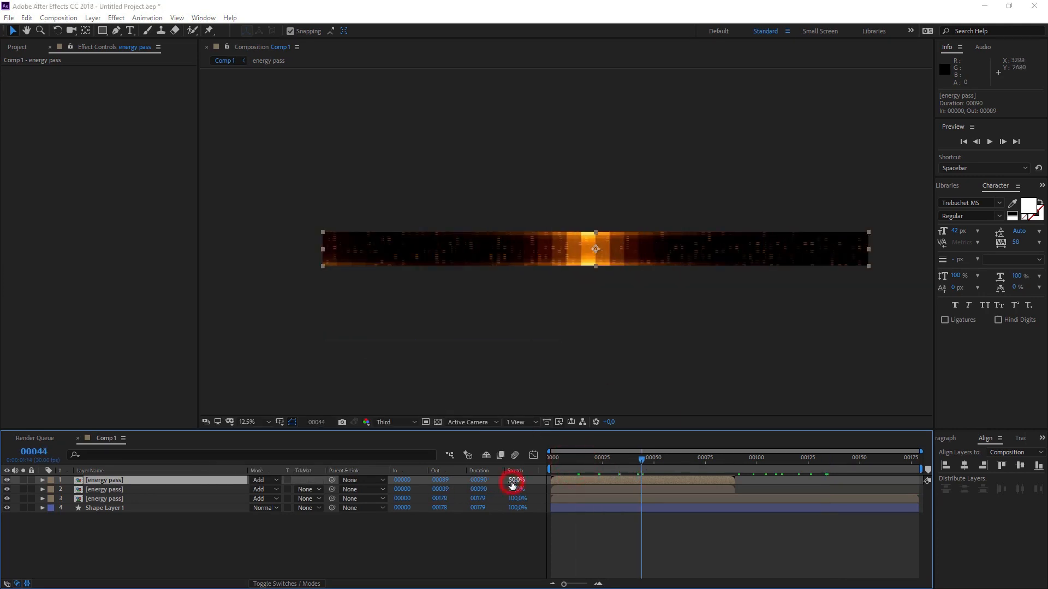
type("75")
key("Return")
key("space")
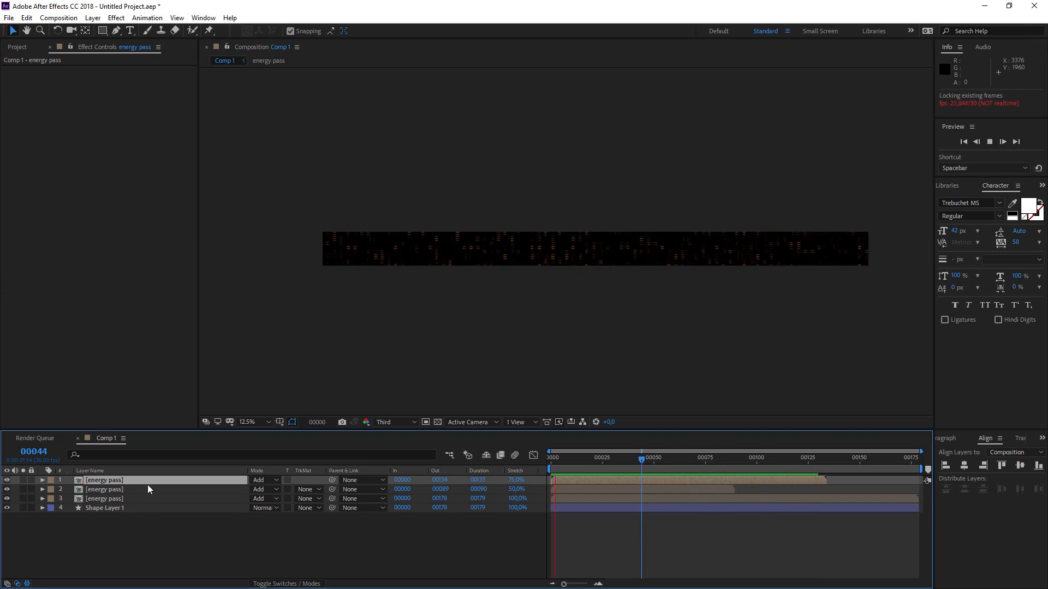
In the energy pass composition, set Shape Layer 2's Optical Flares flicker speed to 30 and amount to 30, and preview.
left_click(130, 540)
double_click(112, 499)
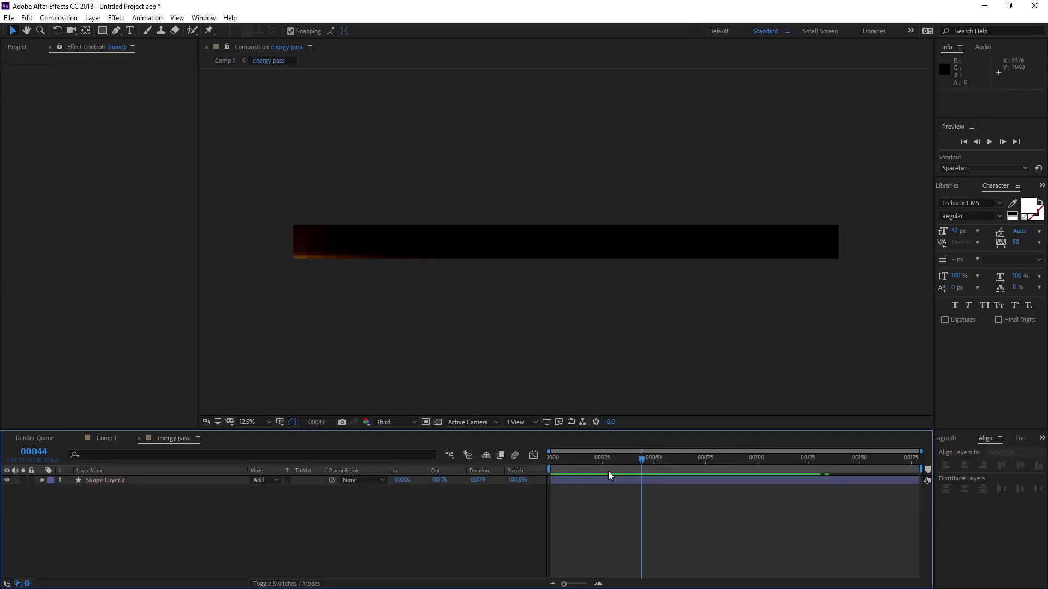
left_click(106, 480)
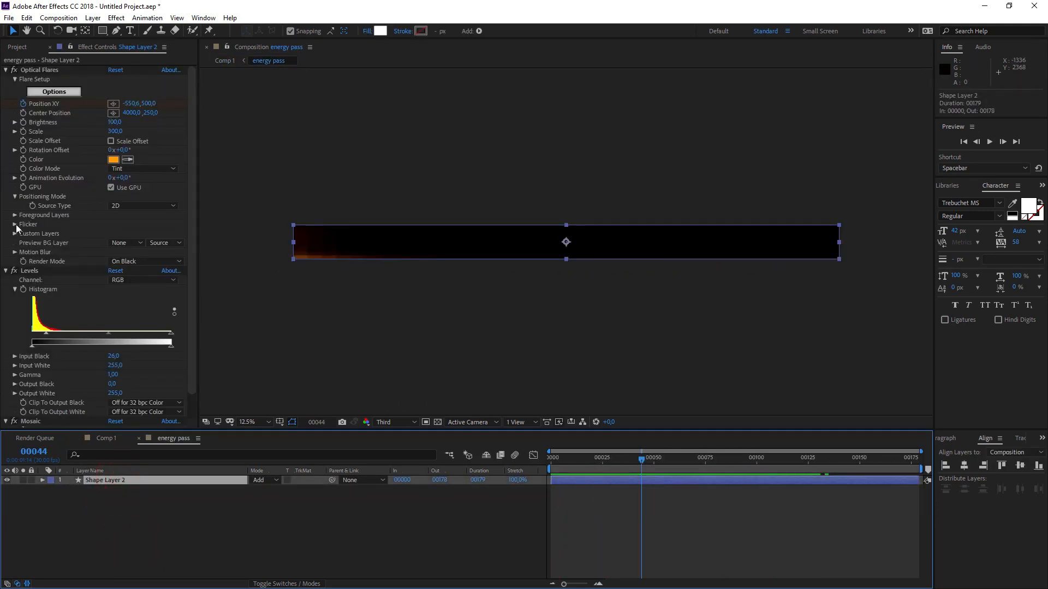
left_click(14, 224)
left_click(113, 244)
type("30")
left_click(113, 252)
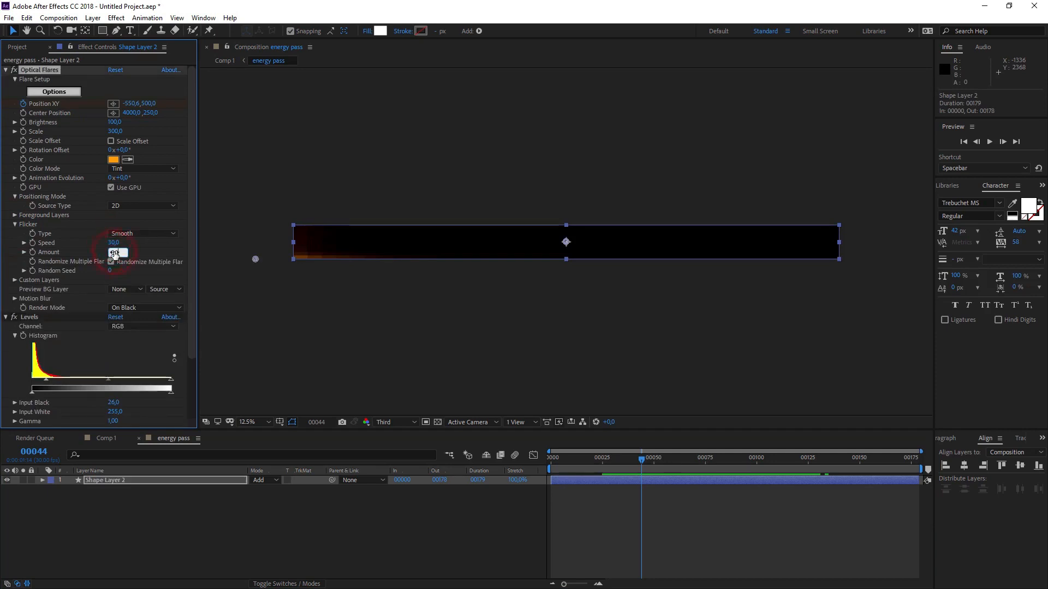
type("30")
key("Return")
key("space")
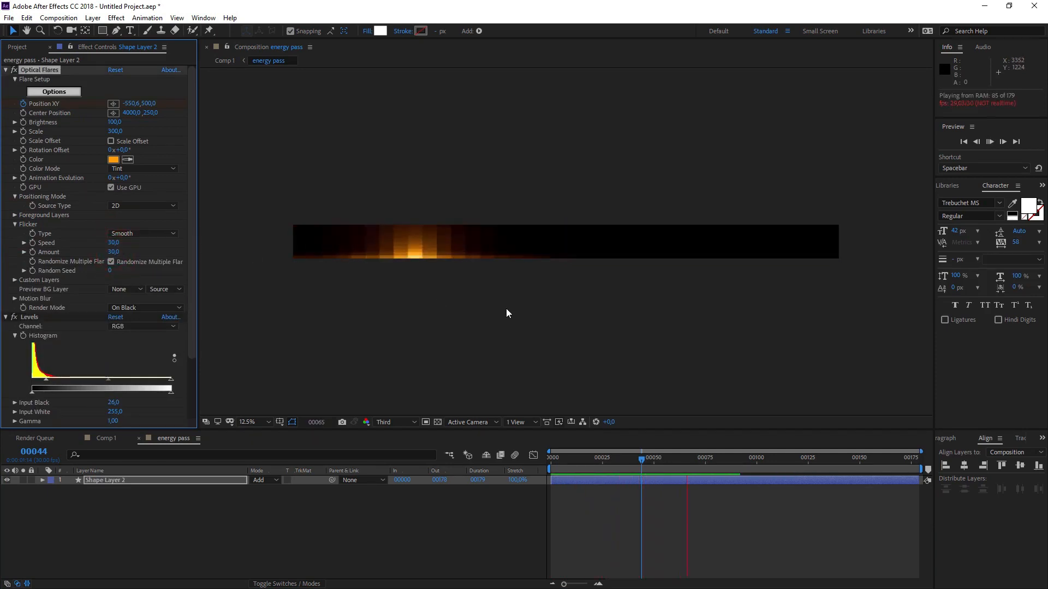
key("space")
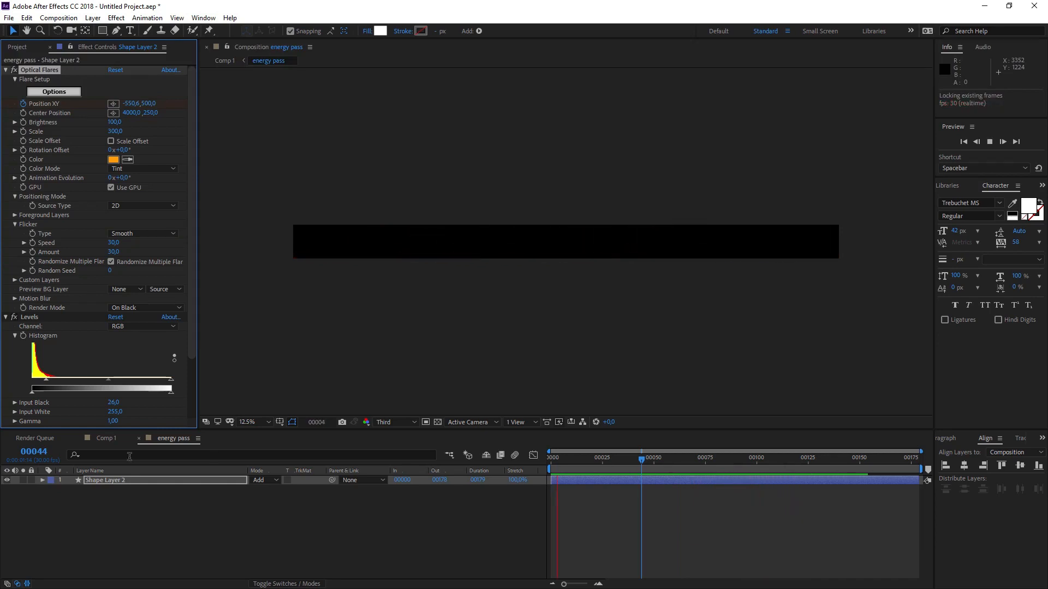
Check the flares in Comp 1, reduce the energy pass flare's scale to 180, and scrub Comp 1 again.
left_click(106, 438)
left_click_drag(558, 461, 671, 469)
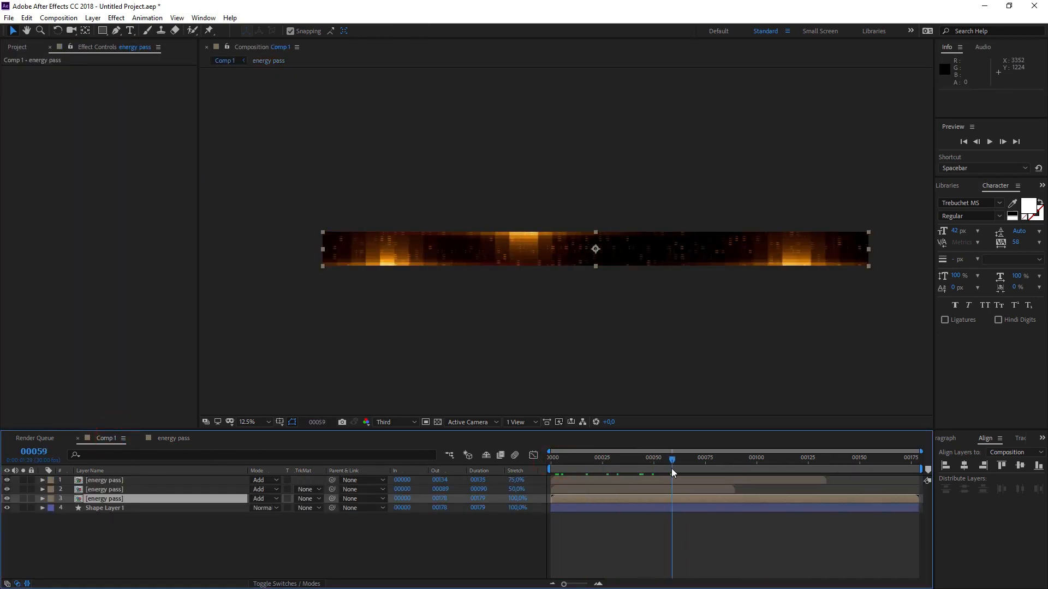
key("period")
left_click(172, 439)
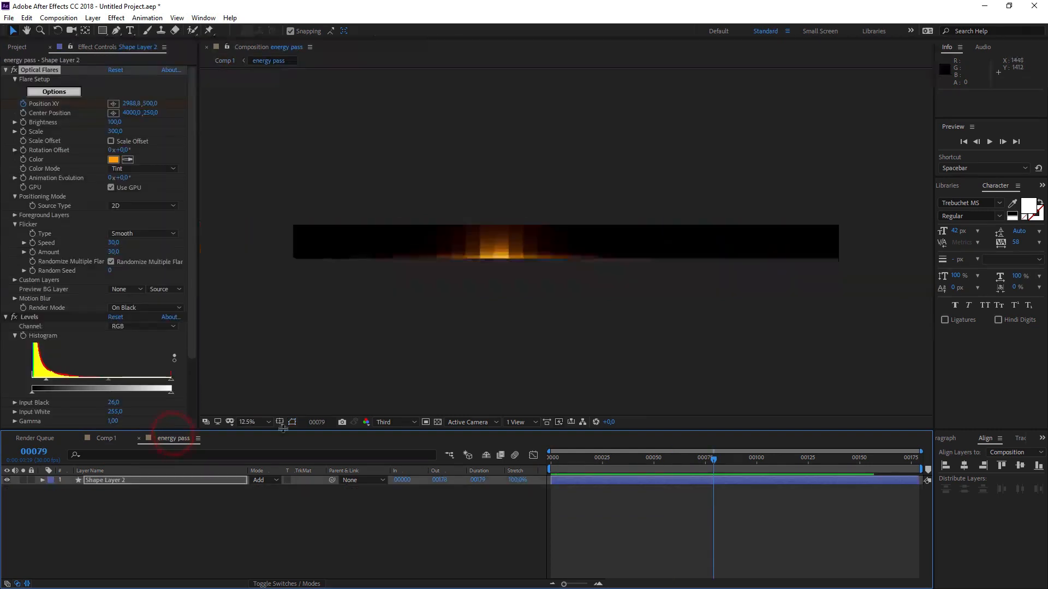
left_click_drag(115, 135, 108, 134)
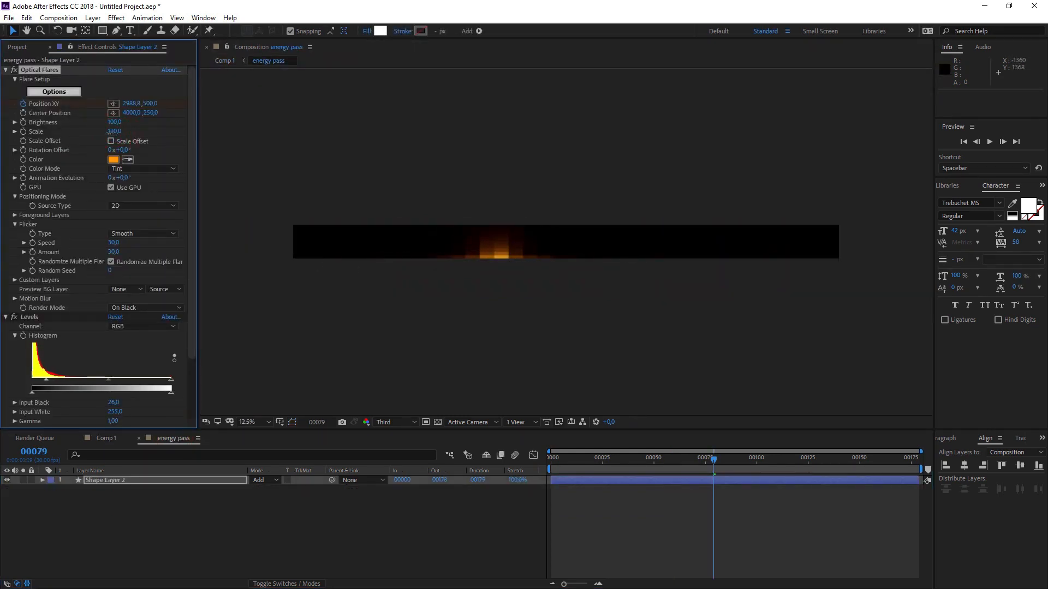
left_click(106, 439)
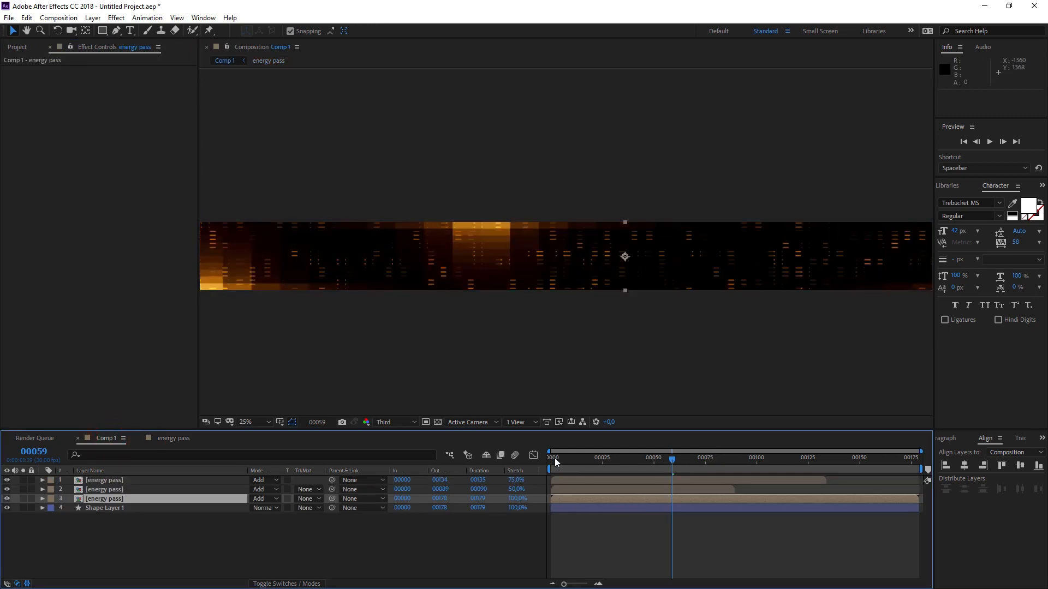
left_click_drag(554, 457, 806, 480)
Add a full-frame rectangle shape layer to Comp 1 and copy the energy pass's Optical Flares effect onto it.
left_click(149, 550)
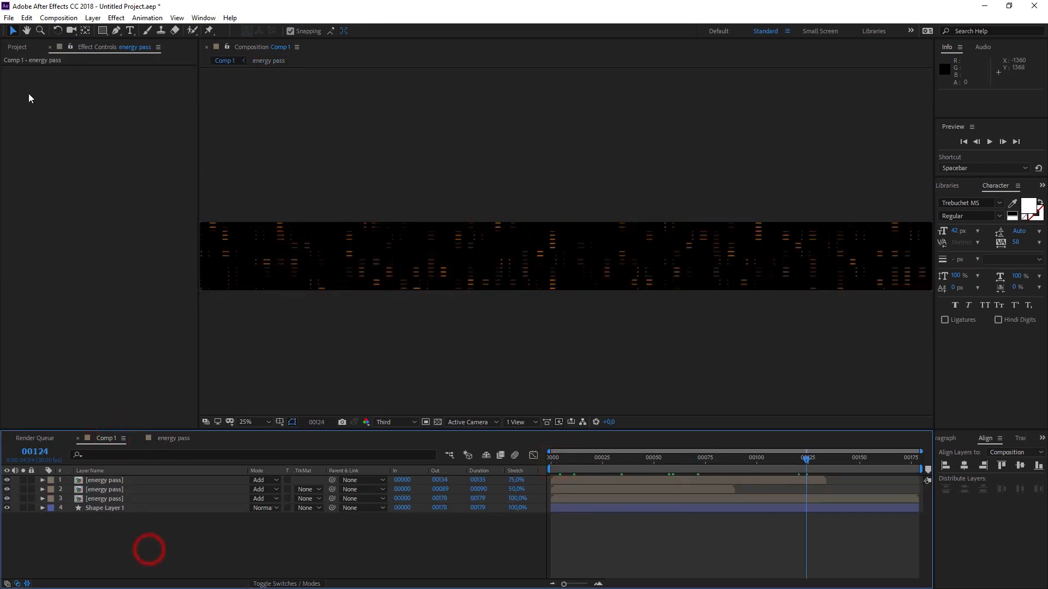
double_click(101, 31)
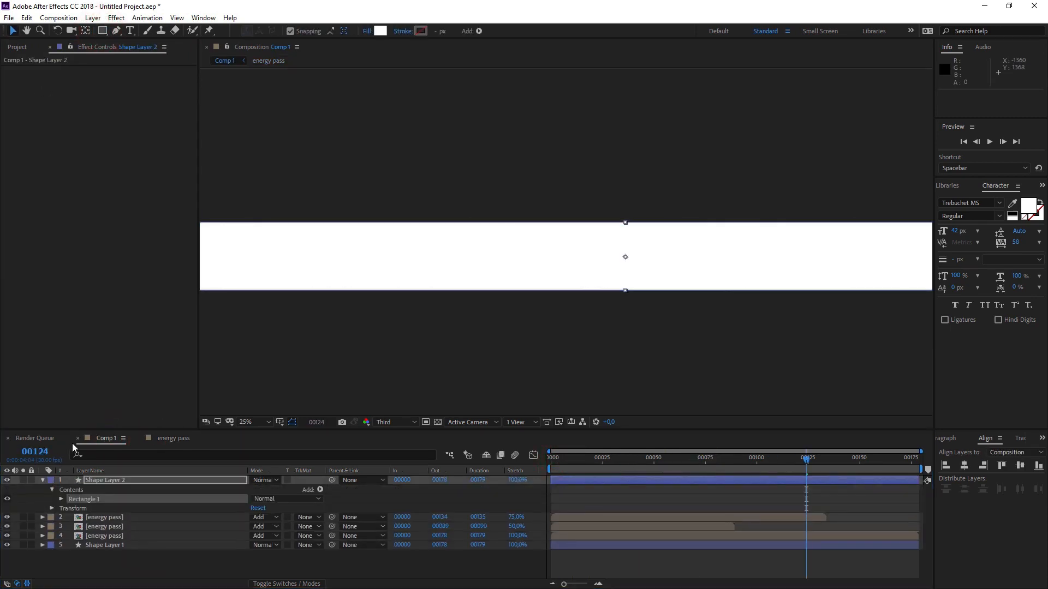
left_click(159, 439)
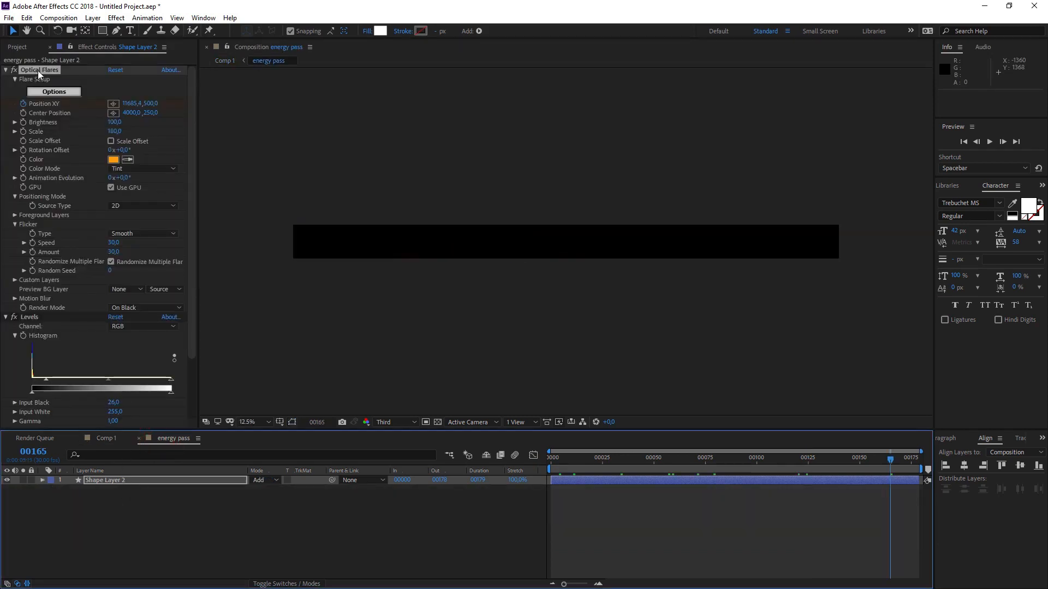
left_click(39, 71)
key("ctrl+c")
left_click(110, 435)
left_click(124, 480)
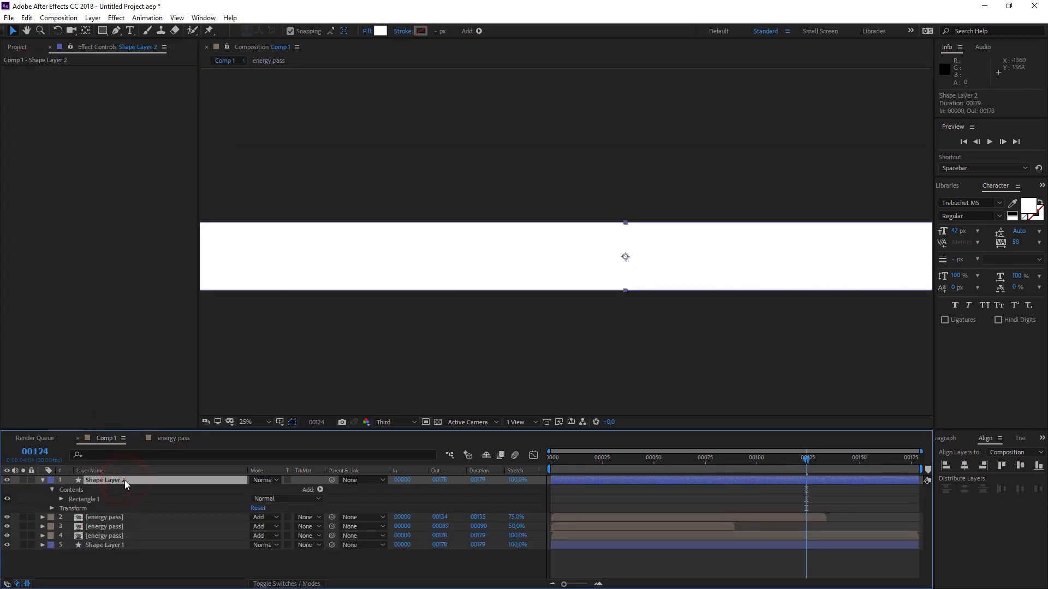
key("ctrl+v")
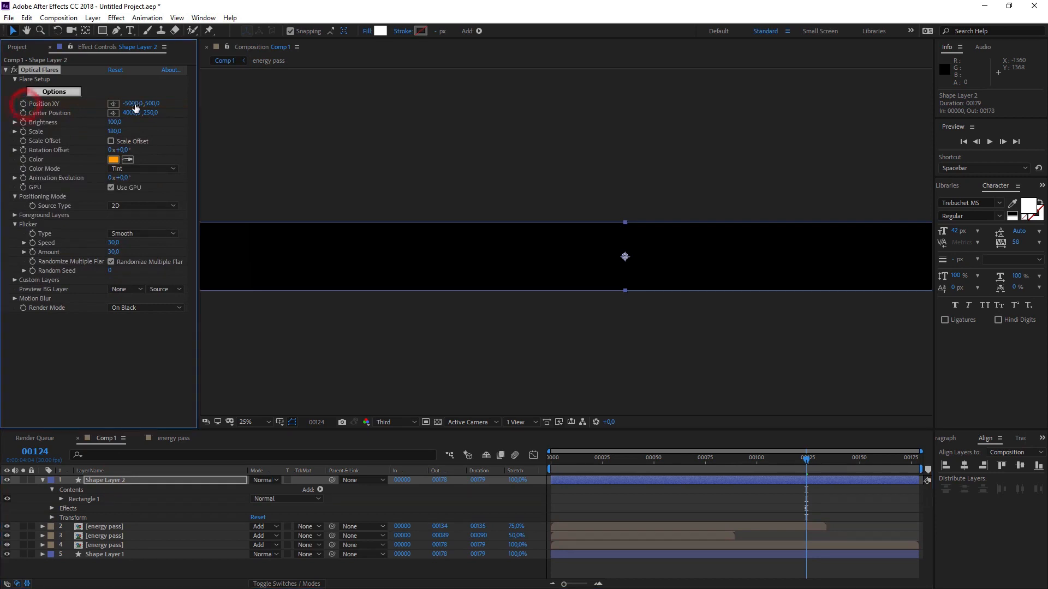
Place the new shape layer's flare at the strip's lower-right corner, with Position XY at 8000, 500.
key("h")
left_click_drag(684, 189, 290, 176)
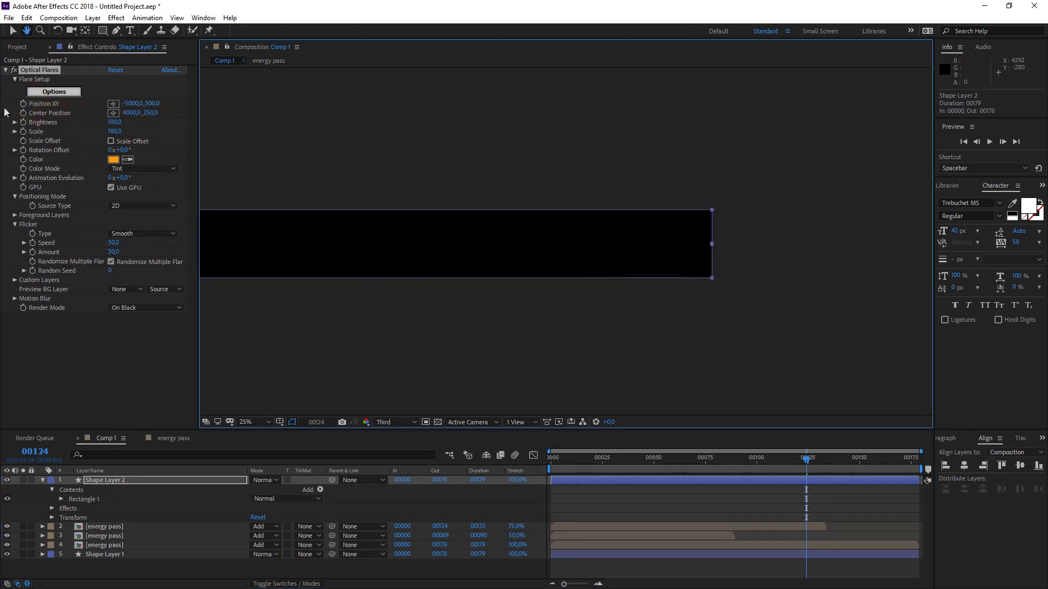
key("v")
left_click(113, 103)
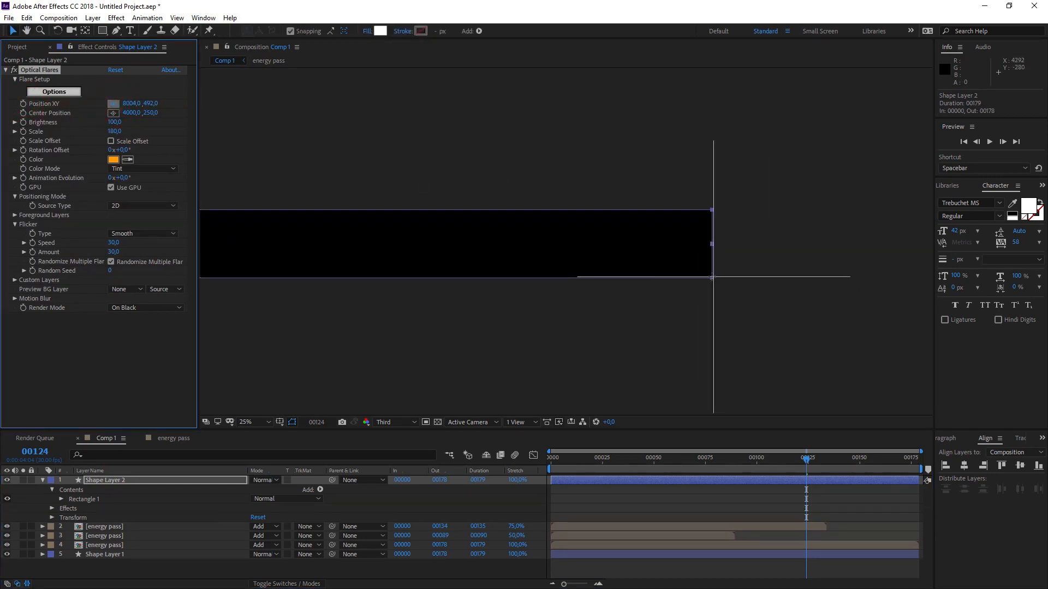
left_click(712, 277)
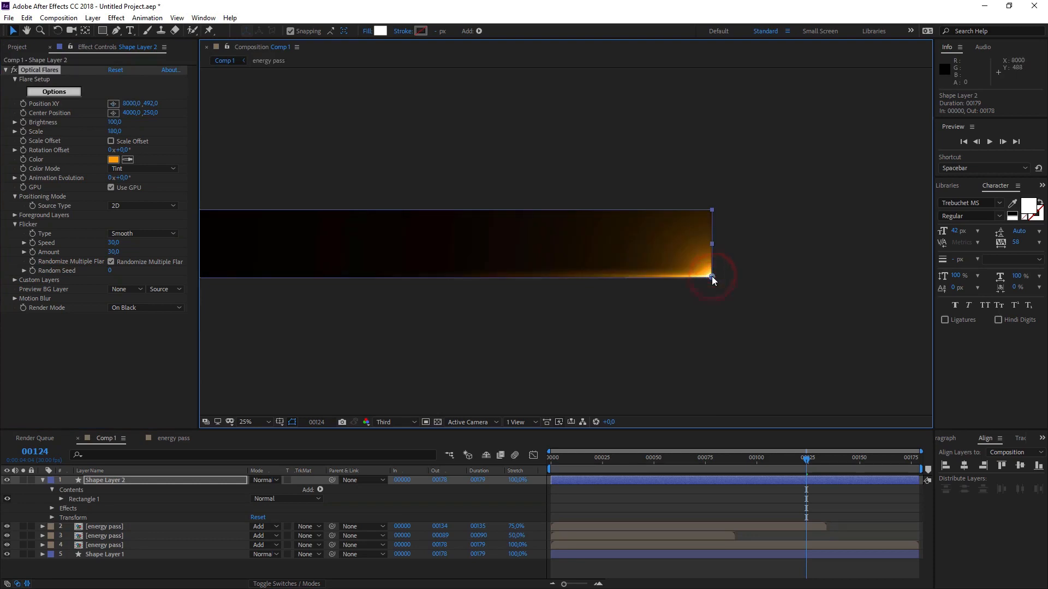
left_click_drag(712, 278, 712, 278)
left_click(136, 103)
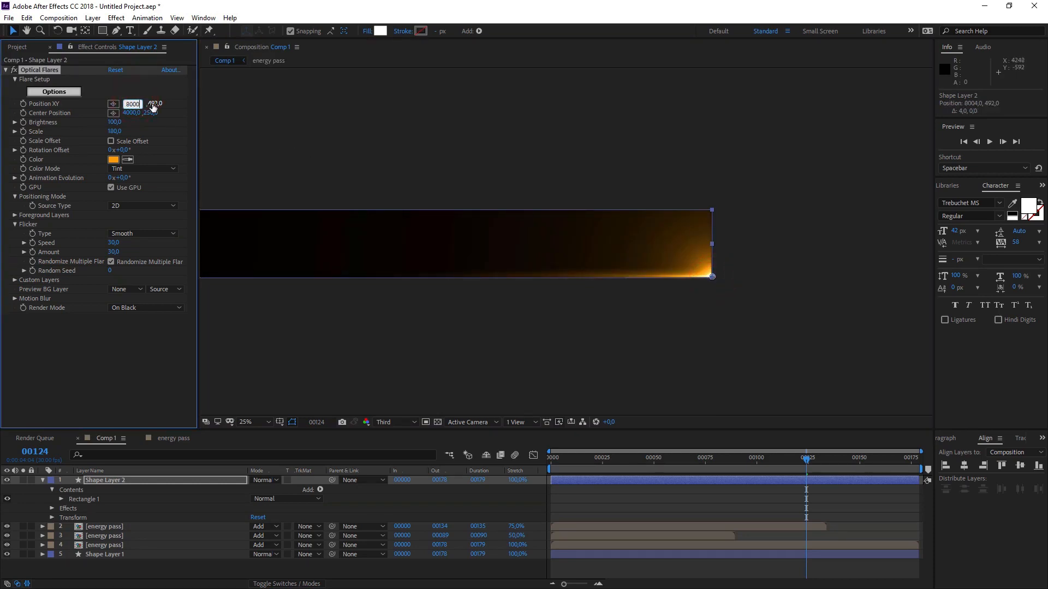
type("8000")
left_click(154, 103)
key("Return")
Add a Mosaic effect to Comp 1's Shape Layer 2 and open the layer's blending mode choices.
left_click(80, 370)
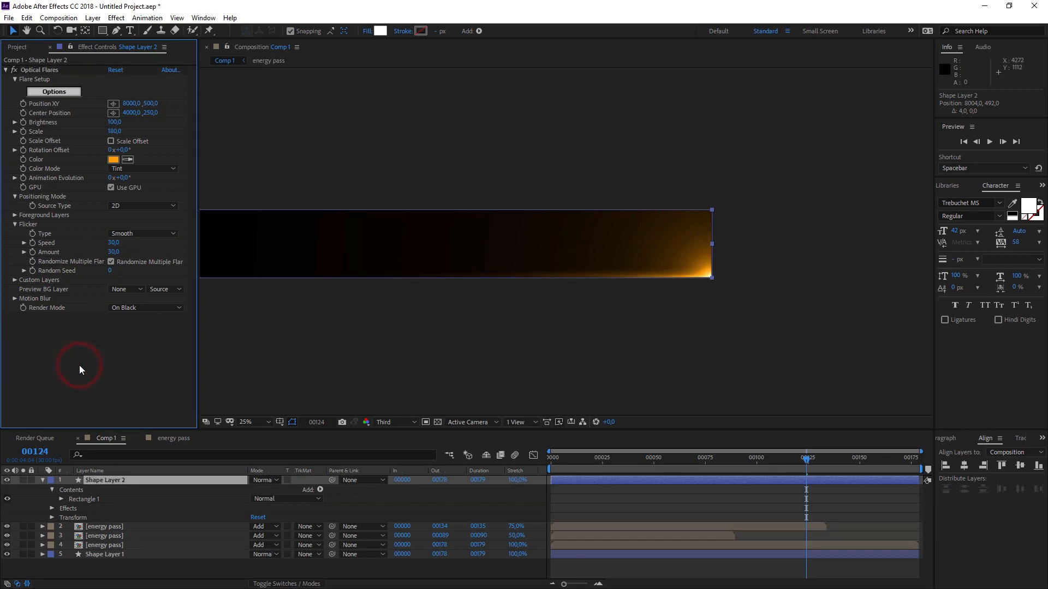
key("ctrl+space")
type("mosaic")
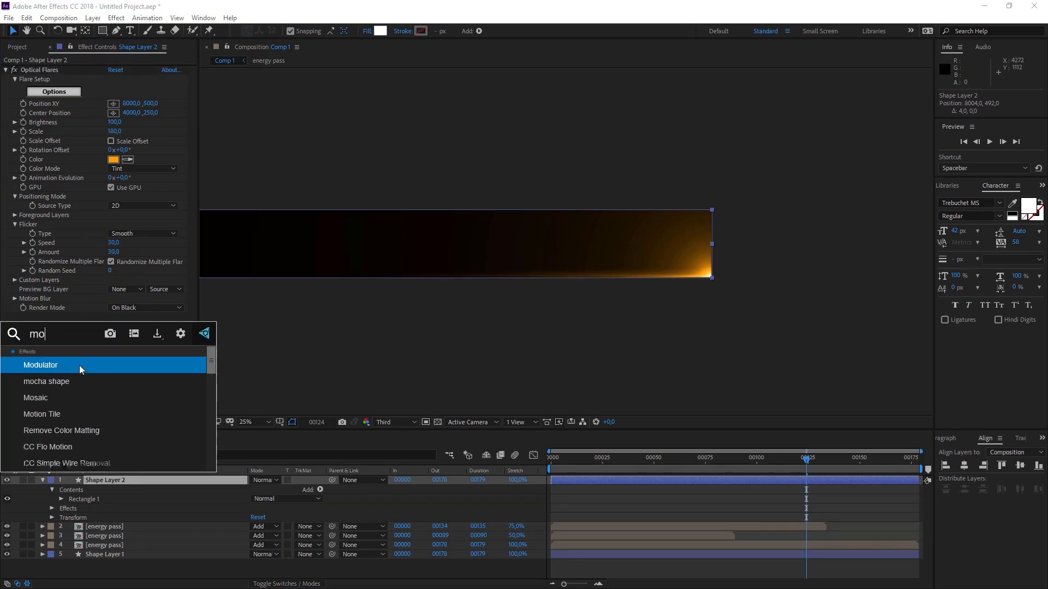
left_click(80, 365)
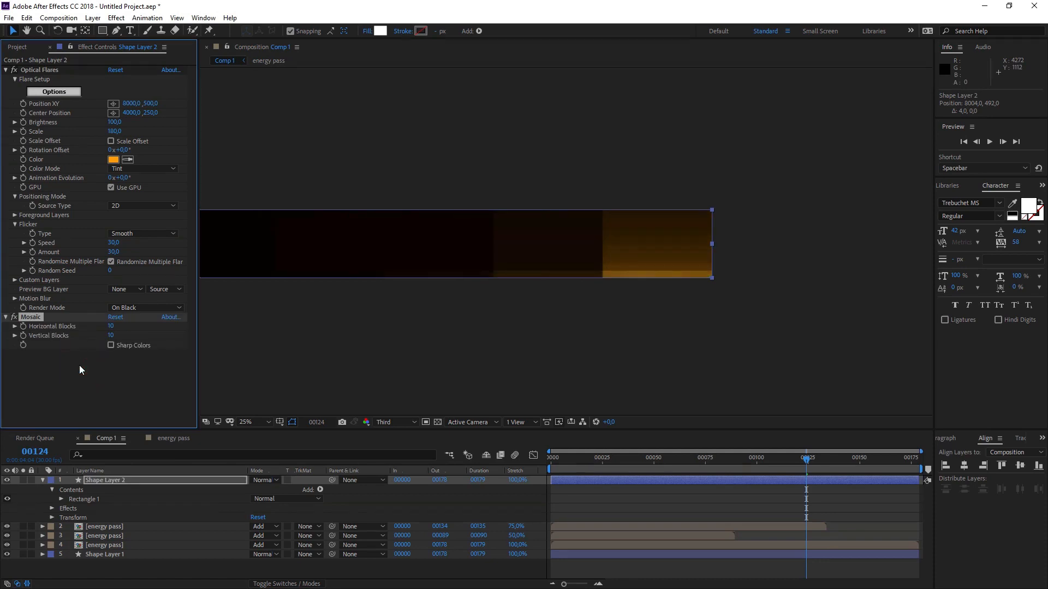
left_click(269, 480)
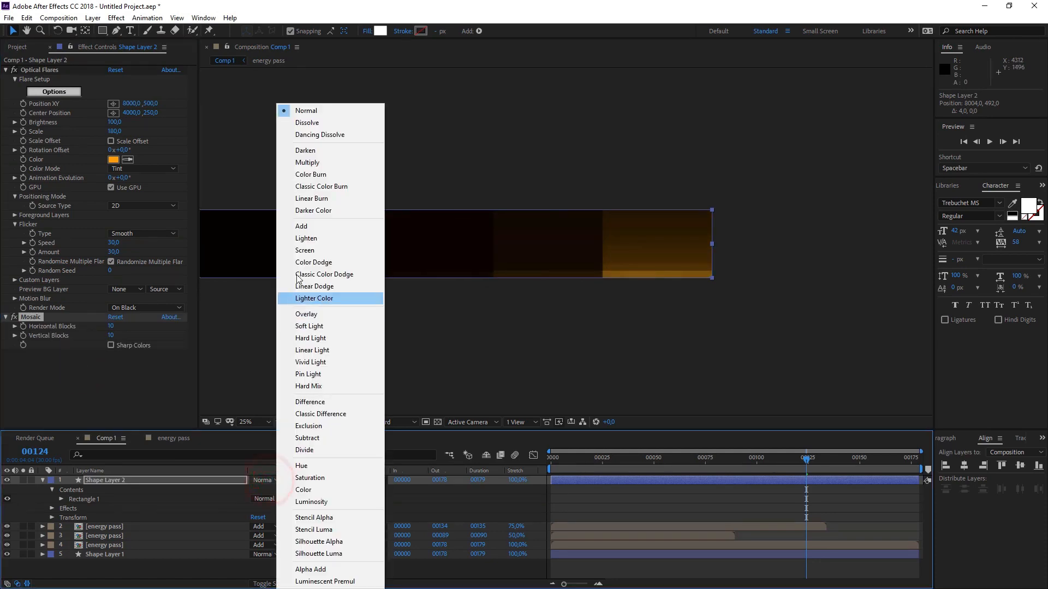
Set Shape Layer 2's blend mode to Add and its Mosaic effect to 20 horizontal and 5 vertical blocks.
left_click(312, 232)
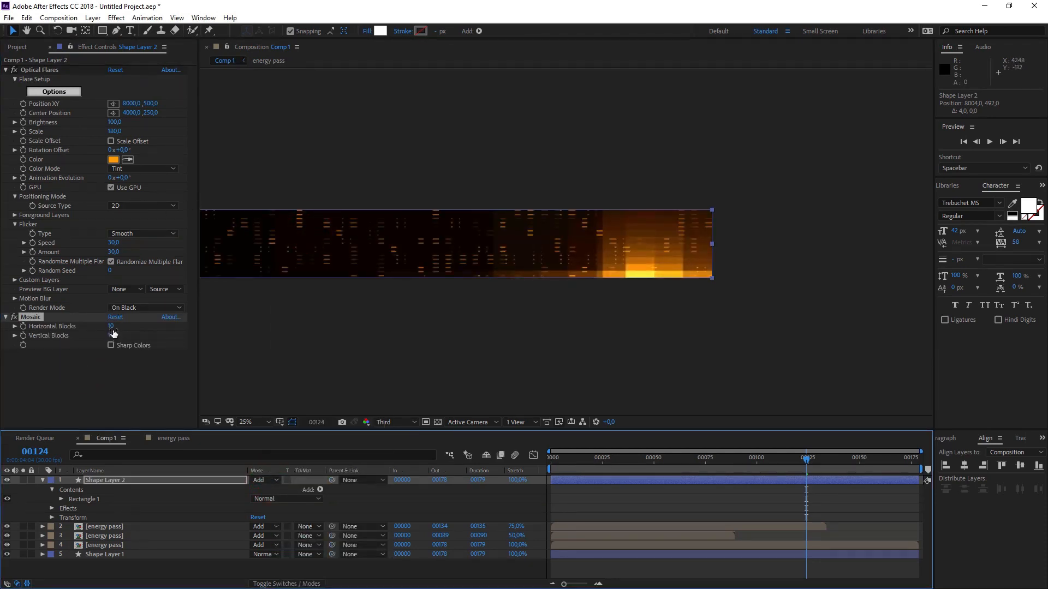
mouse_move(112, 337)
left_mouse_down()
mouse_move(118, 327)
mouse_move(109, 327)
left_mouse_up()
type("10")
key("Return")
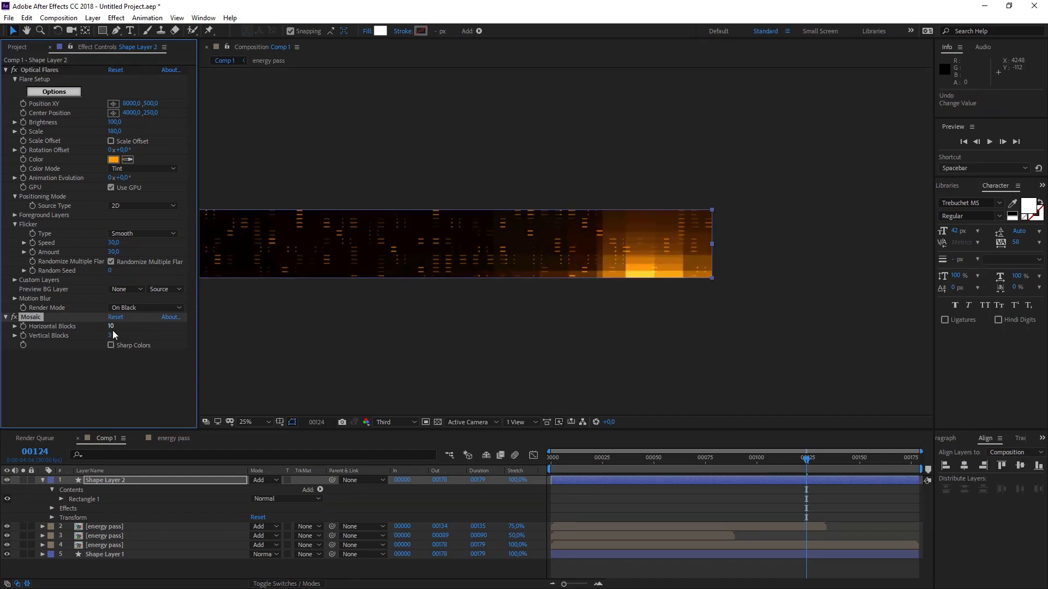
left_click(112, 330)
type("5")
key("Return")
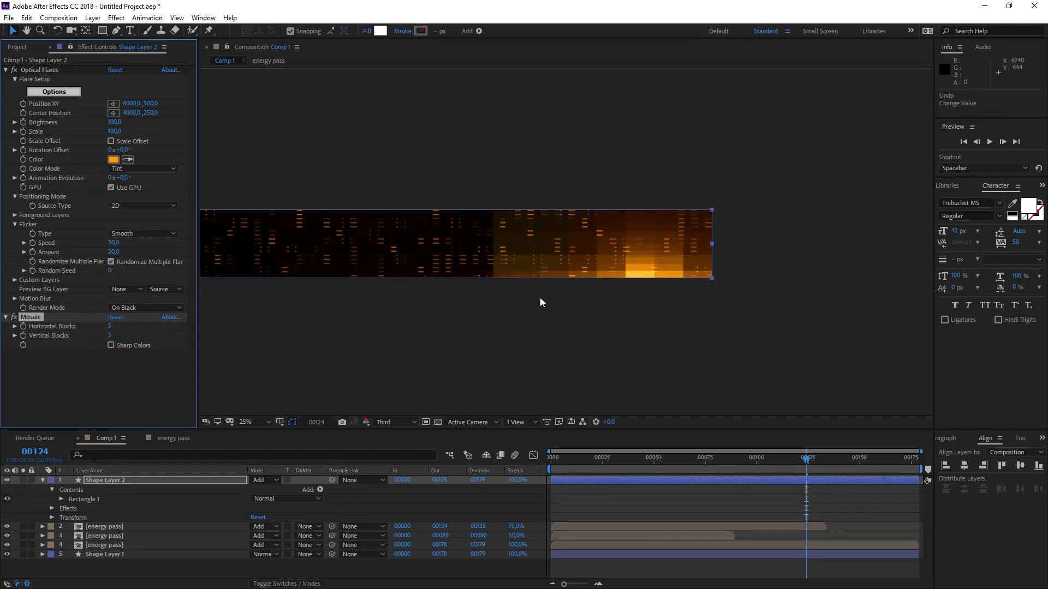
left_click(112, 329)
type("20")
key("Return")
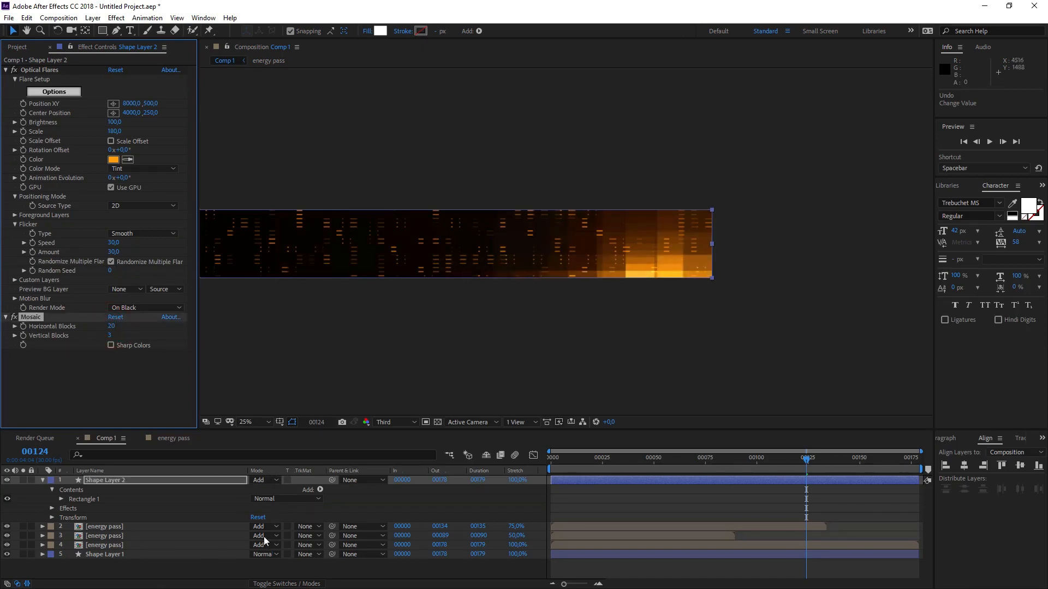
Lighten the Optical Flares colour to a paler orange and set the flare's brightness to 200.
left_click(113, 160)
left_click_drag(765, 400, 686, 388)
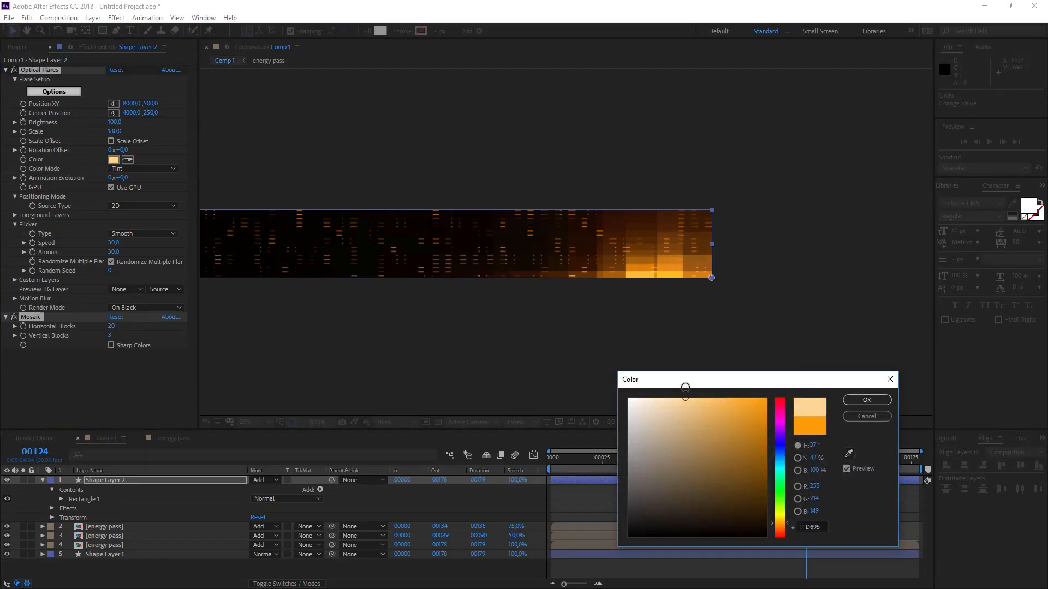
key("Return")
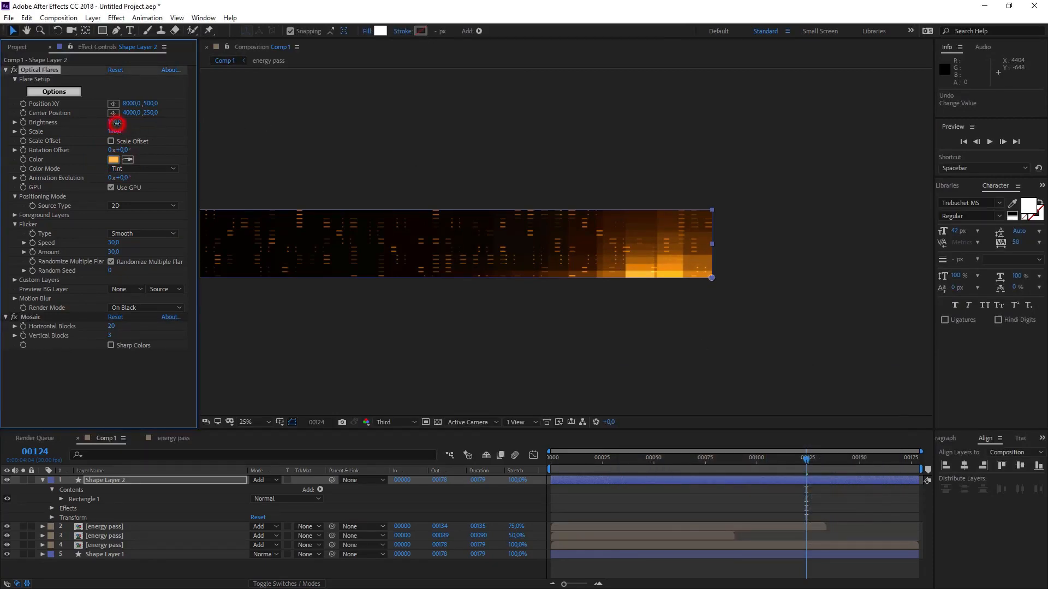
left_click(117, 123)
type("200")
key("Return")
scroll(669, 271, "down", 1)
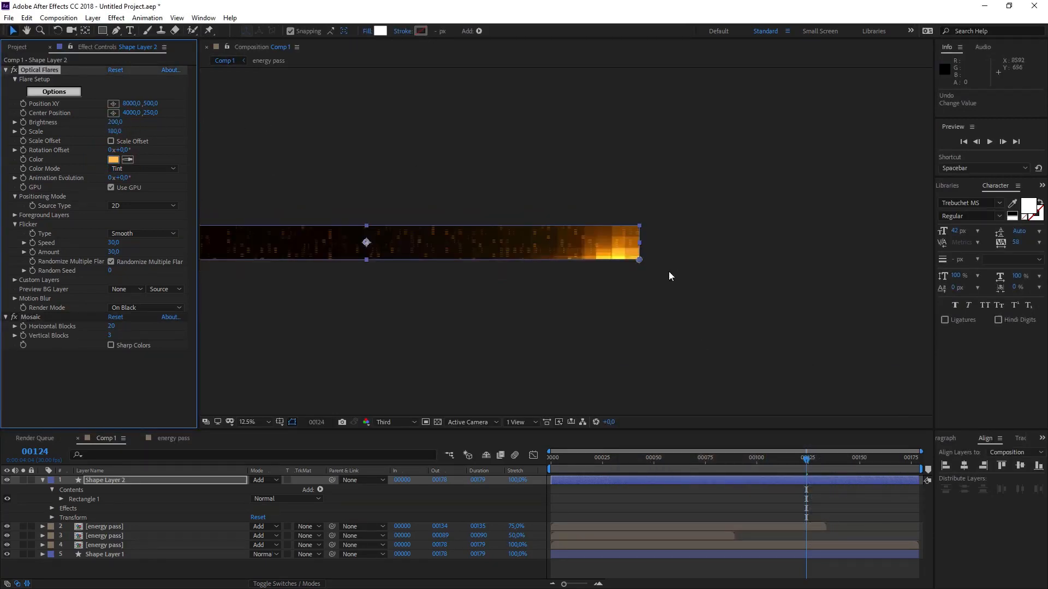
scroll(625, 266, "up", 1)
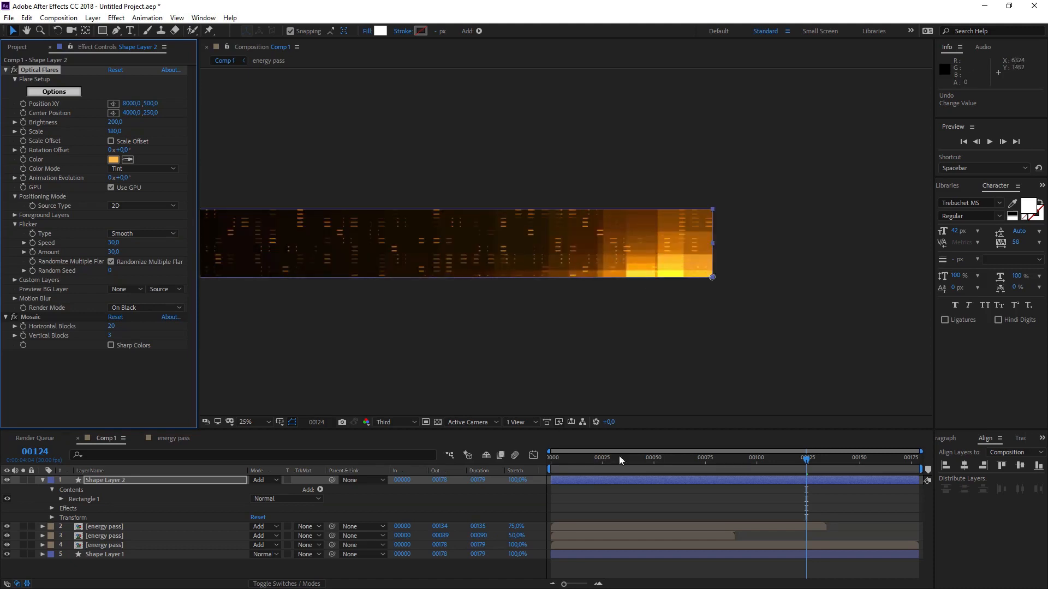
Check the effect at frame 59, try 10 horizontal blocks in the Mosaic effect, and restore 20.
left_click_drag(563, 470, 672, 478)
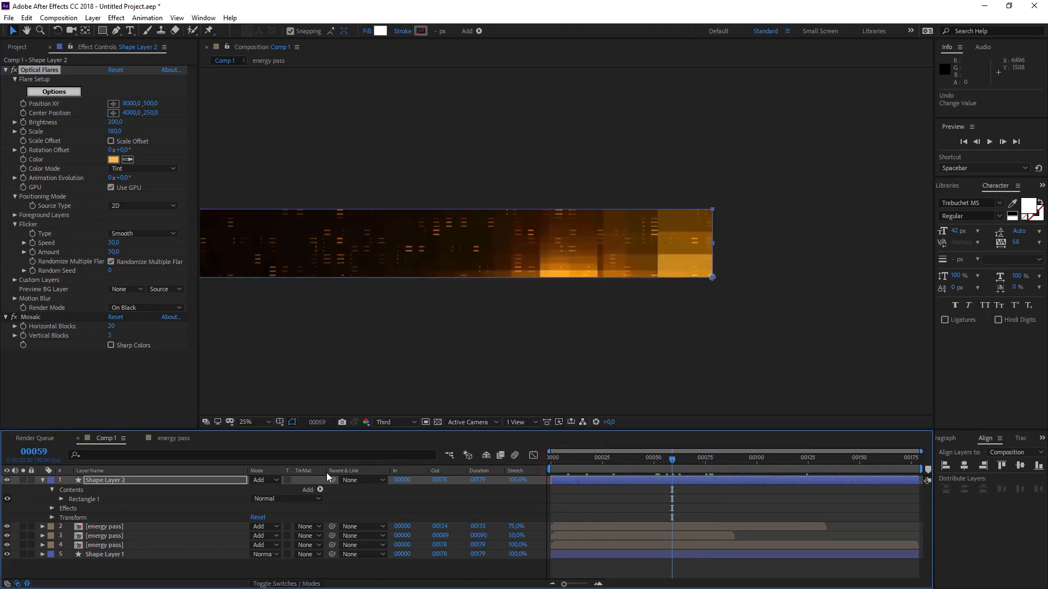
left_click(110, 336)
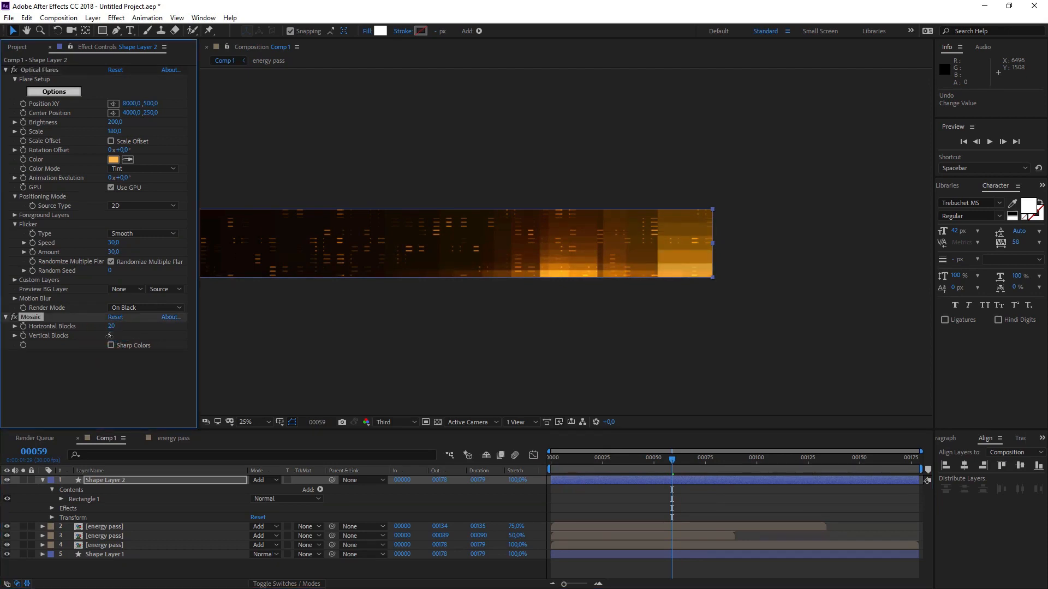
left_click(109, 328)
type("10")
key("Return")
left_click(110, 326)
type("20")
key("Return")
scroll(428, 314, "down", 1)
middle_click_drag(480, 314, 641, 321)
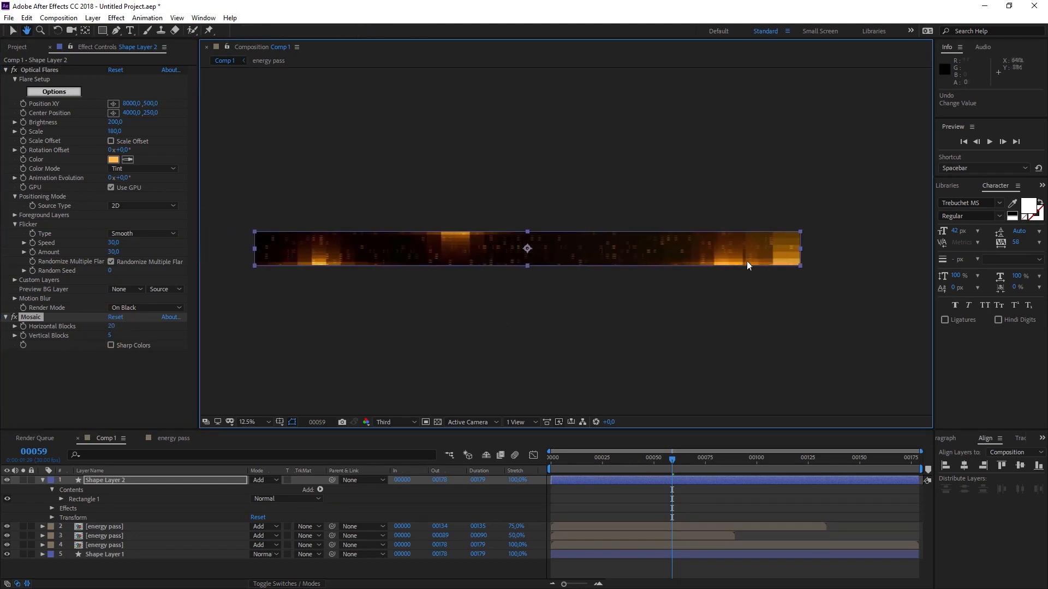
Apply a Levels effect to Shape Layer 2 with input black 12 and input white 174.
left_click(64, 359)
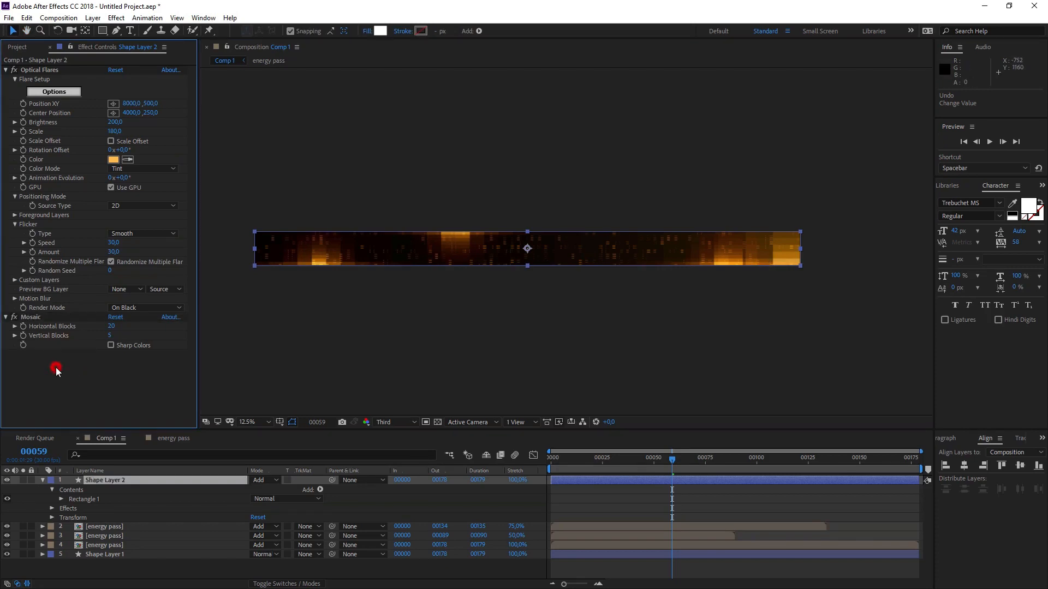
left_click(105, 481)
key("ctrl+space")
left_click(28, 386)
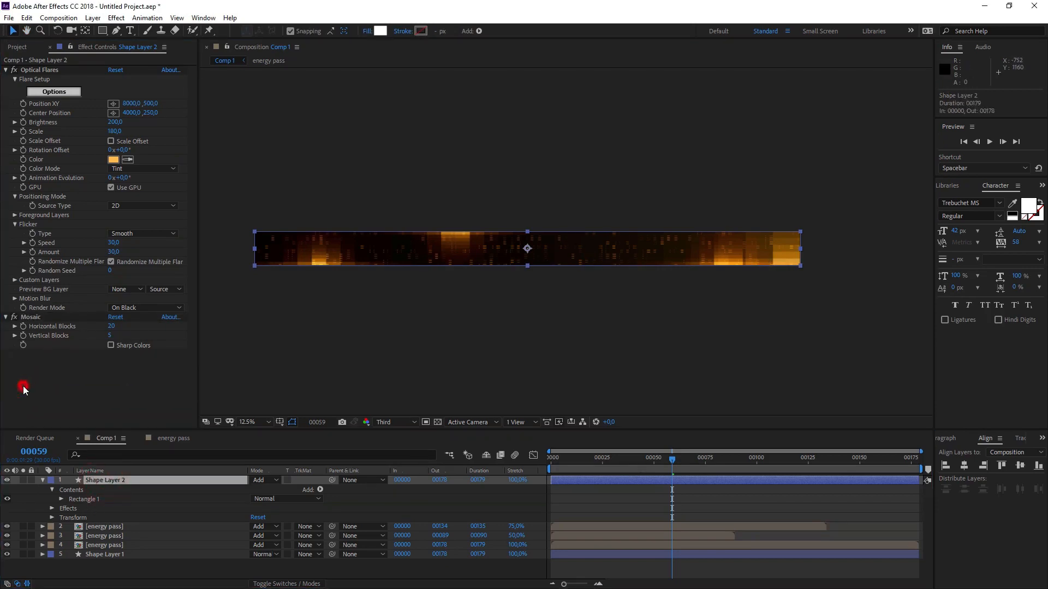
left_click_drag(170, 350, 126, 344)
left_click_drag(33, 344, 38, 345)
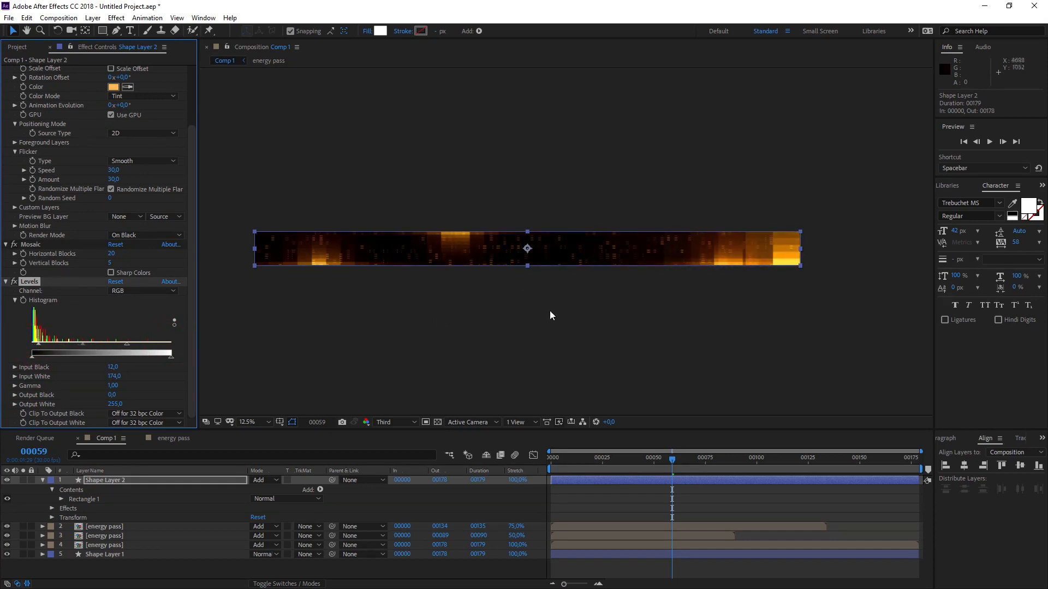
Set the Optical Flares flicker speed and amount to 50, and preview the animation up to frame 126.
left_click(47, 481)
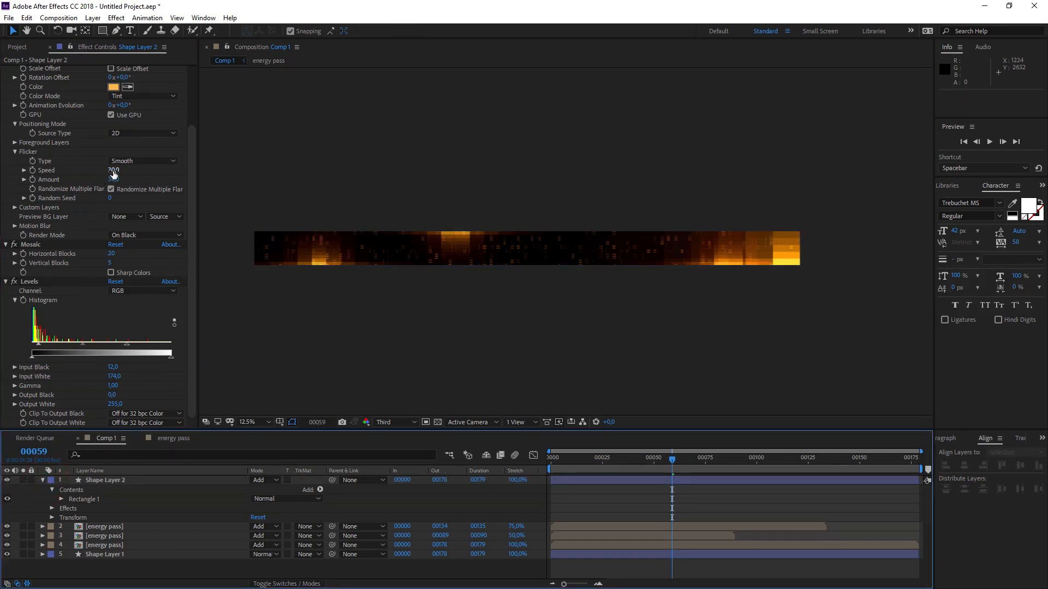
left_click_drag(114, 173, 121, 174)
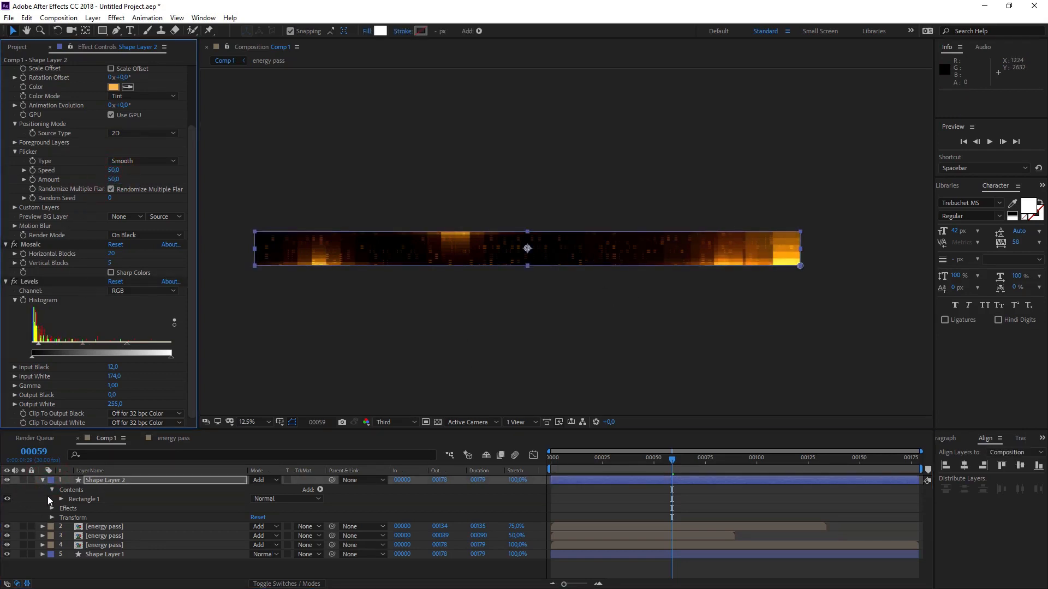
left_click(43, 480)
key("space")
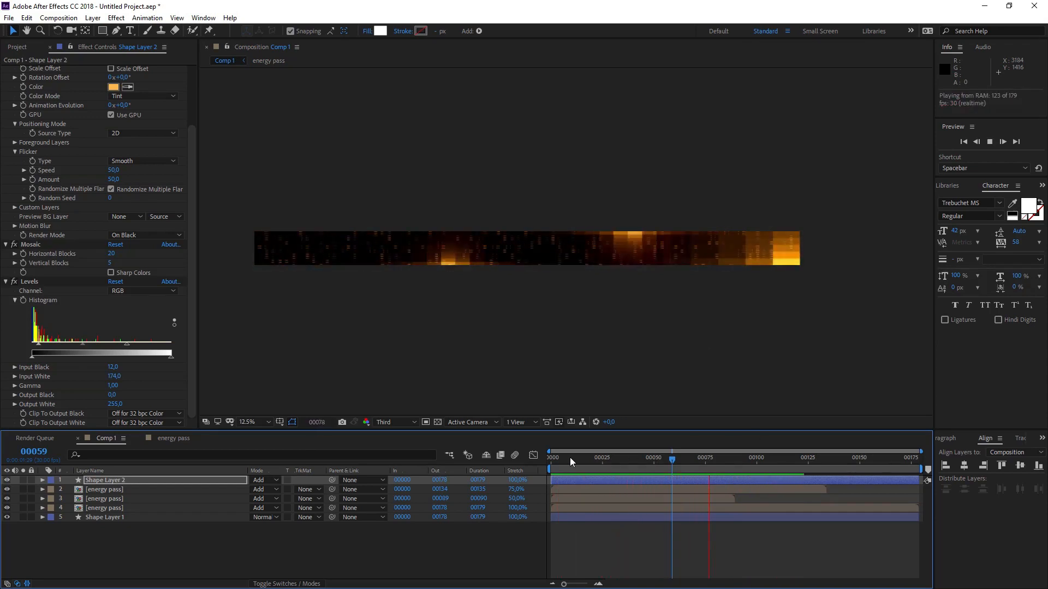
left_click_drag(564, 463, 811, 471)
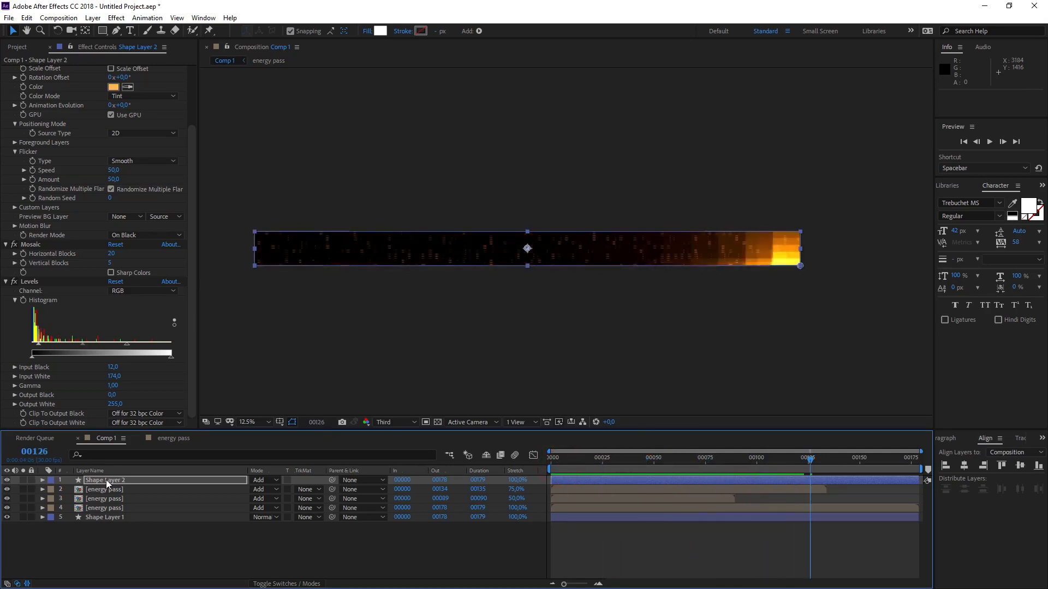
Create a new rectangle shape layer filling the whole composition and apply the Fractal Noise effect to it.
left_click(94, 532)
double_click(102, 30)
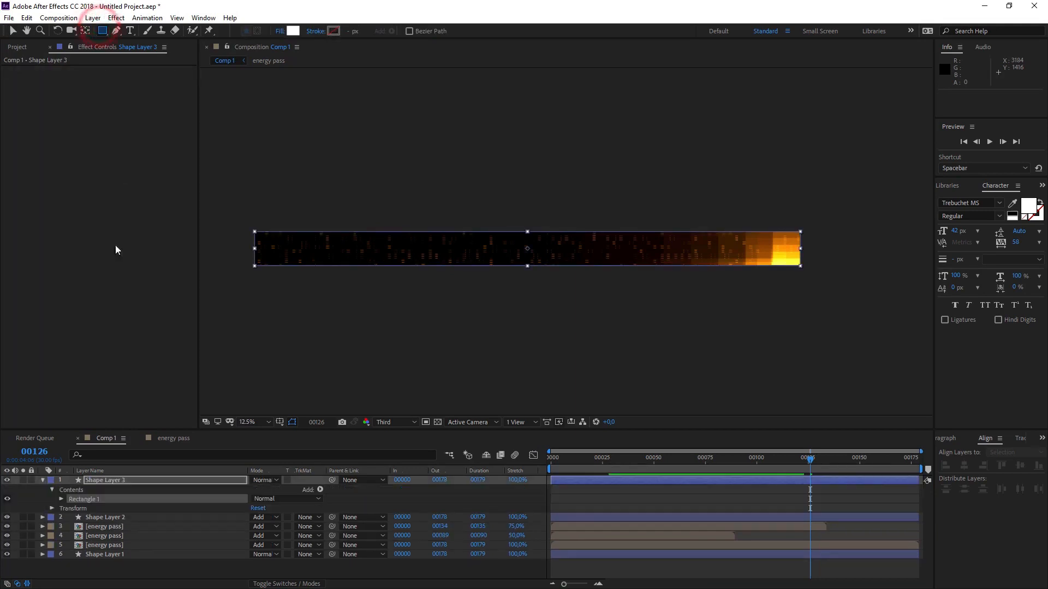
key("v")
key("ctrl+space")
type("fra")
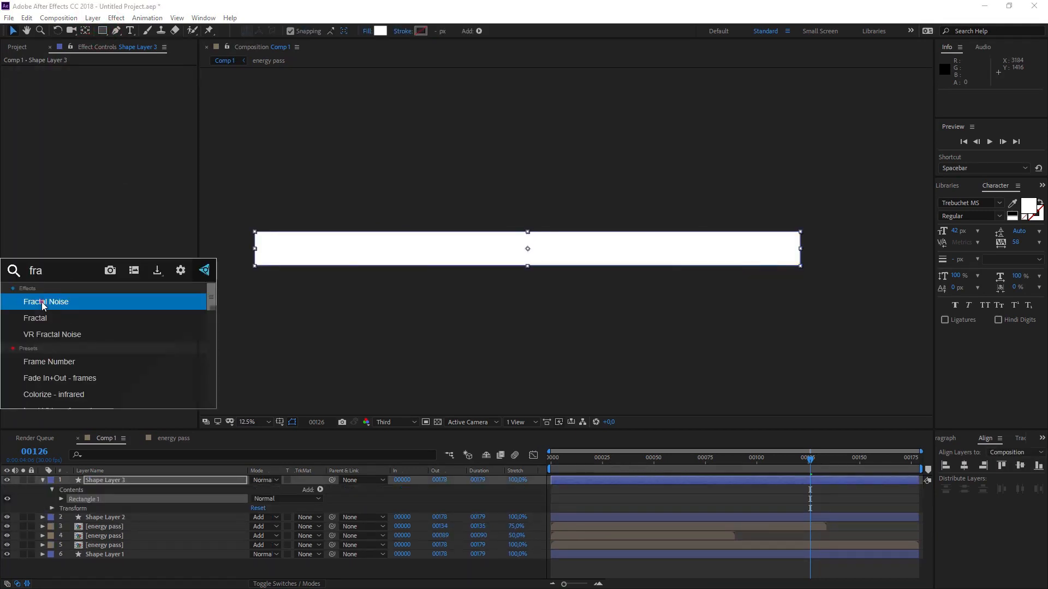
left_click(41, 302)
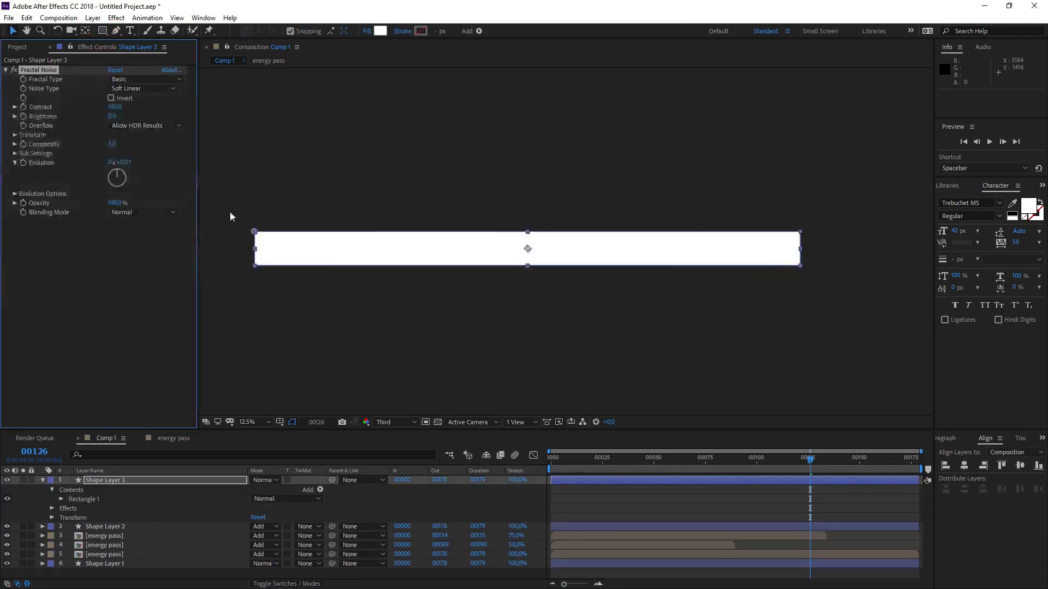
Set the Fractal Noise to the Block noise type with contrast 300 and brightness -2.
left_click(135, 80)
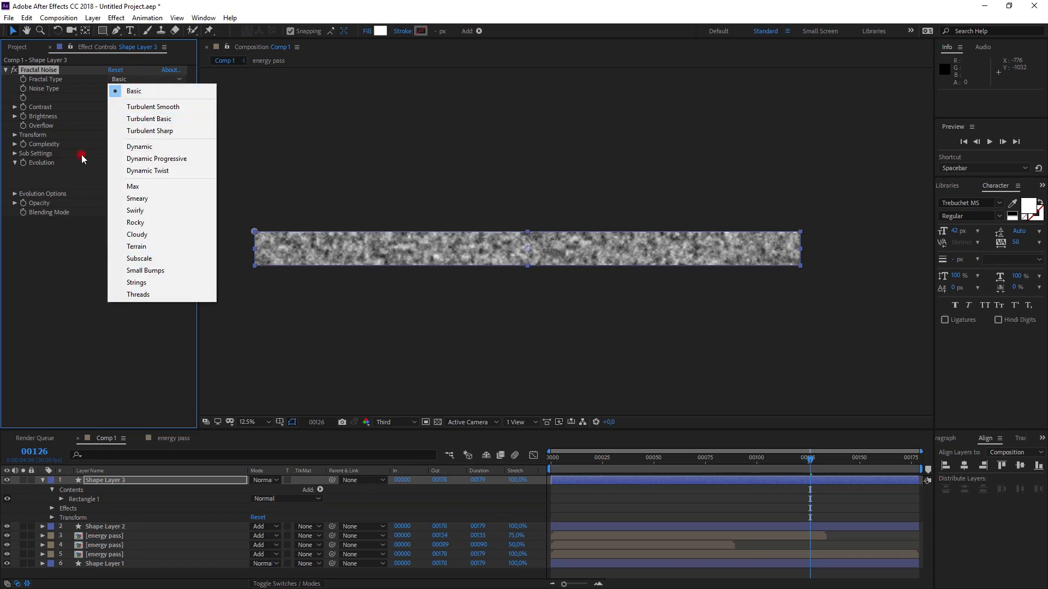
left_click(146, 89)
left_click(143, 100)
key("period")
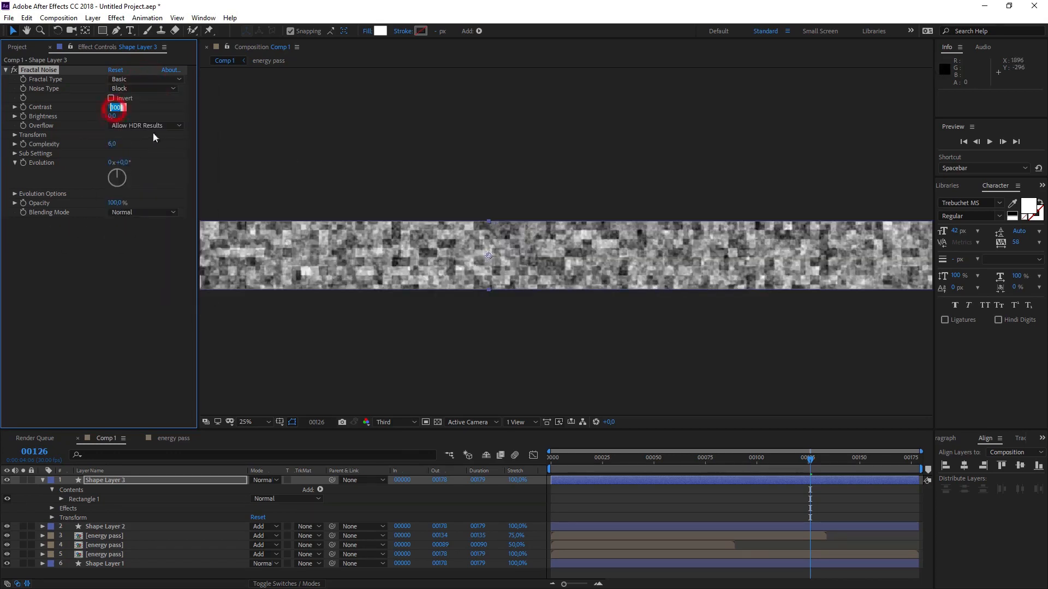
type("0")
key("Return")
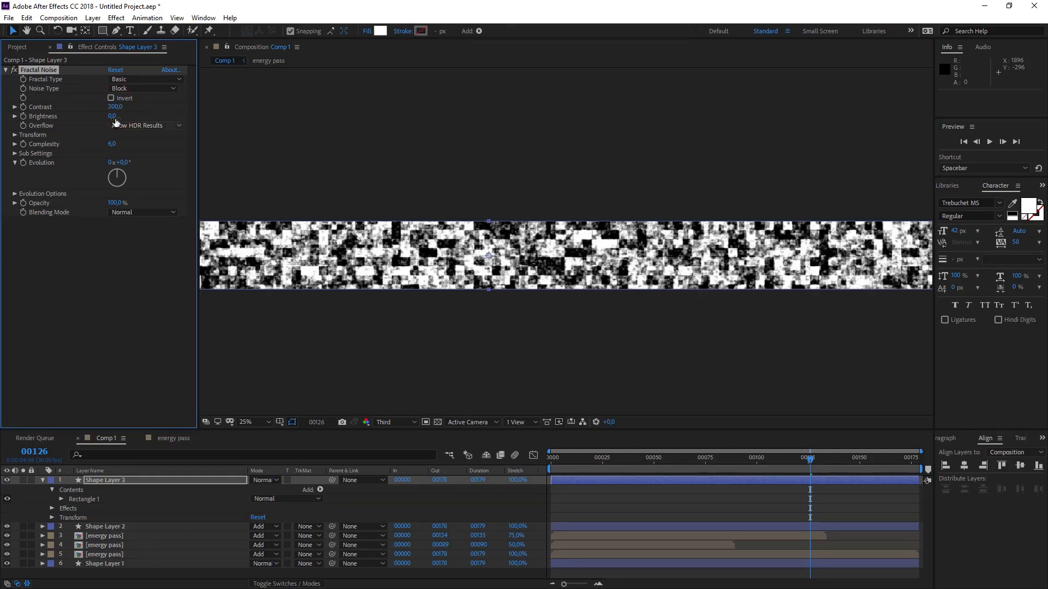
mouse_move(112, 116)
left_mouse_down()
mouse_move(60, 120)
mouse_move(113, 120)
left_mouse_up()
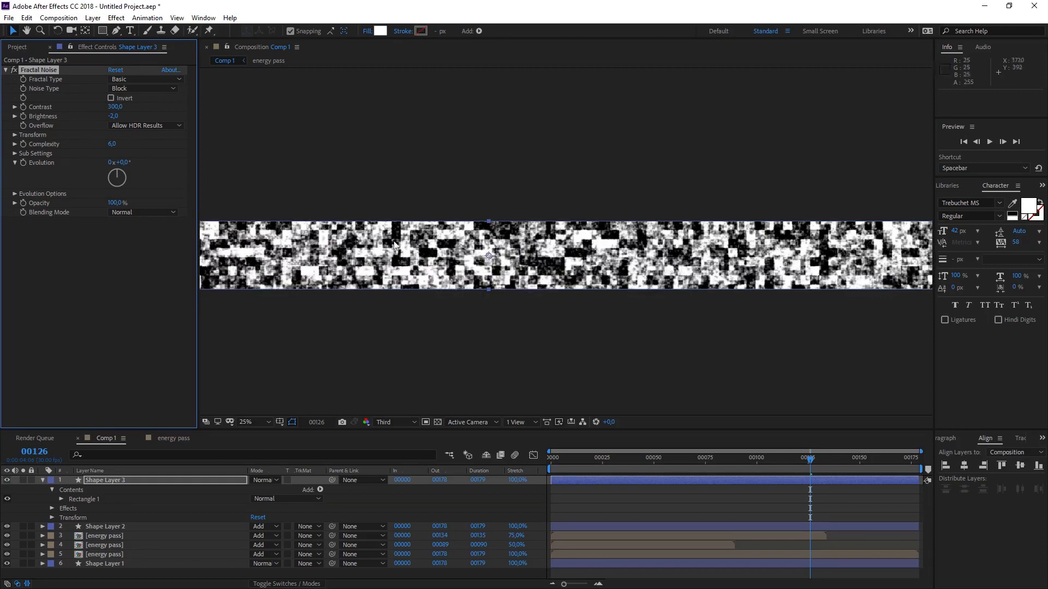
Turn off uniform scaling in the Fractal Noise transform settings and set the scale width to 200.
left_click(16, 134)
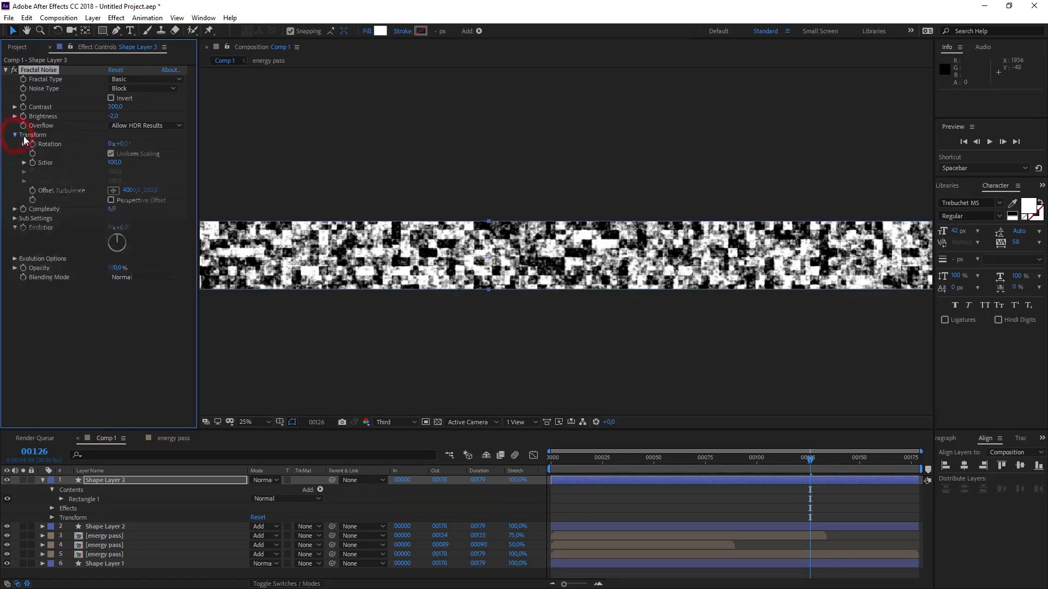
left_click(111, 154)
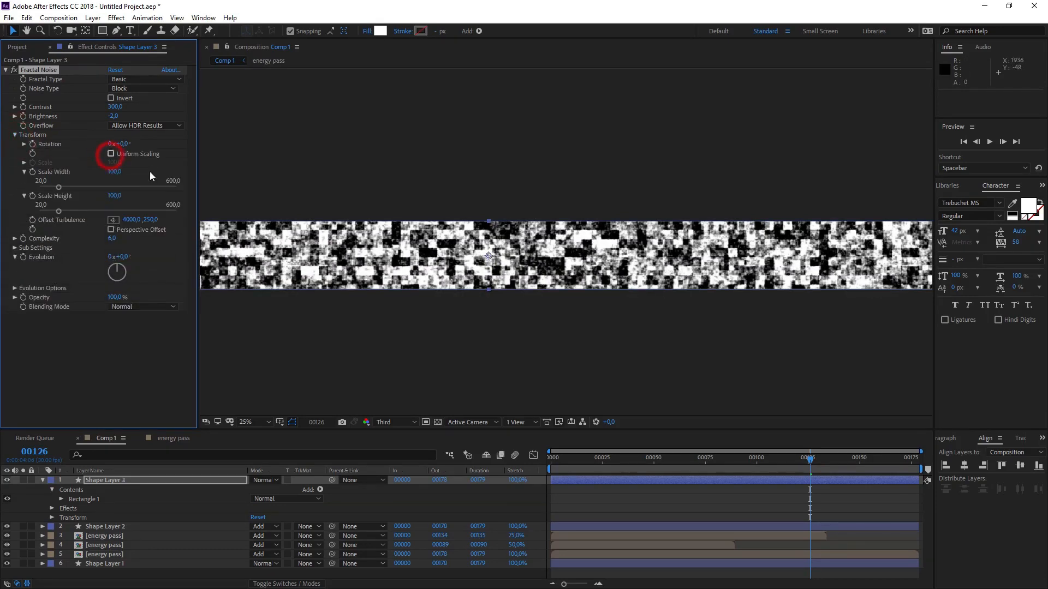
left_click_drag(127, 172, 146, 173)
left_click(115, 172)
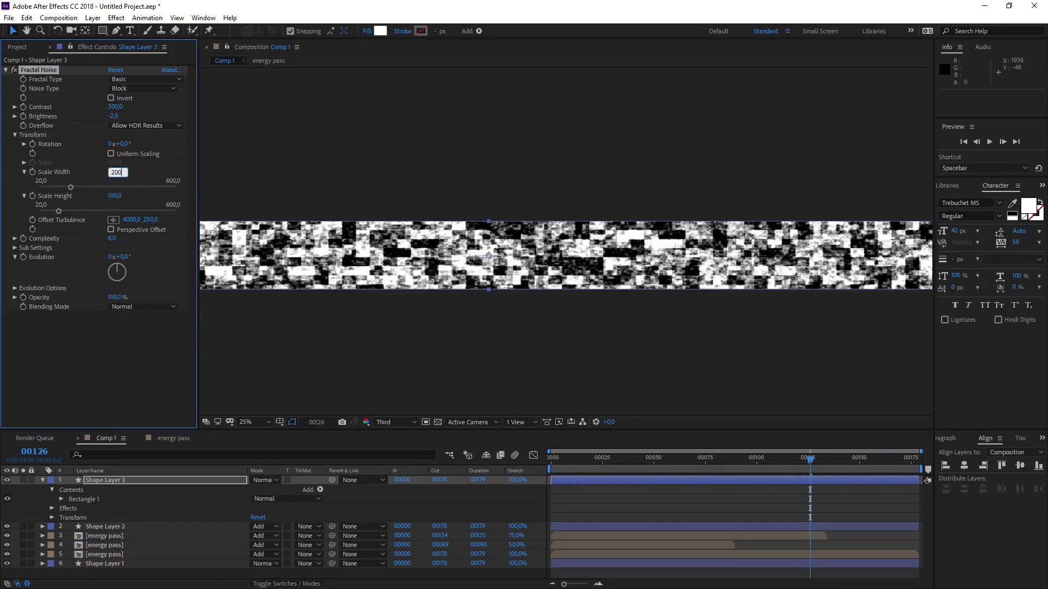
type("200")
key("Return")
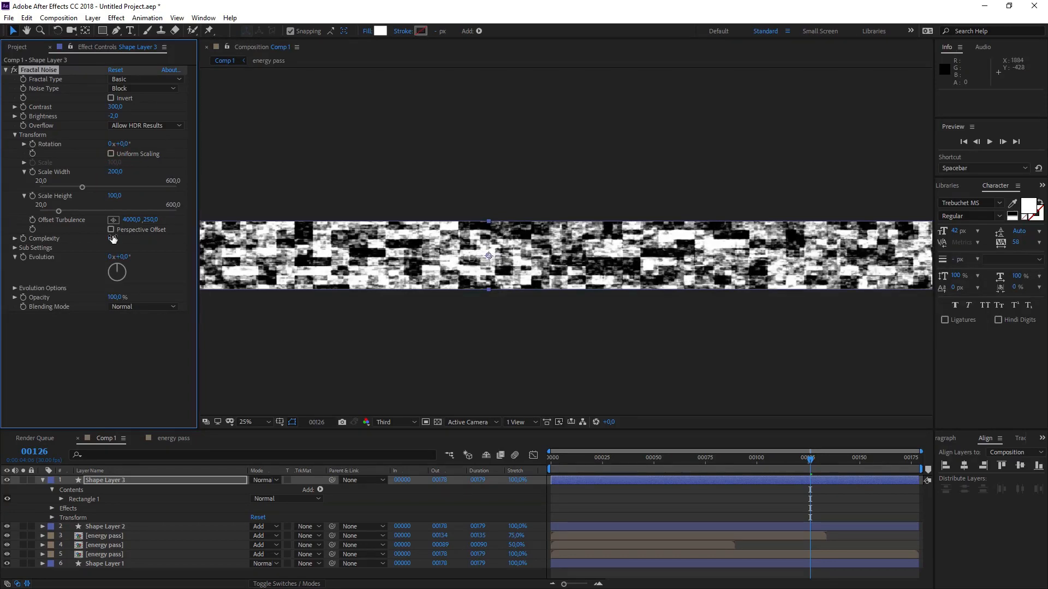
Reduce the Fractal Noise complexity to 1.
left_click(113, 239)
type("3")
key("Return")
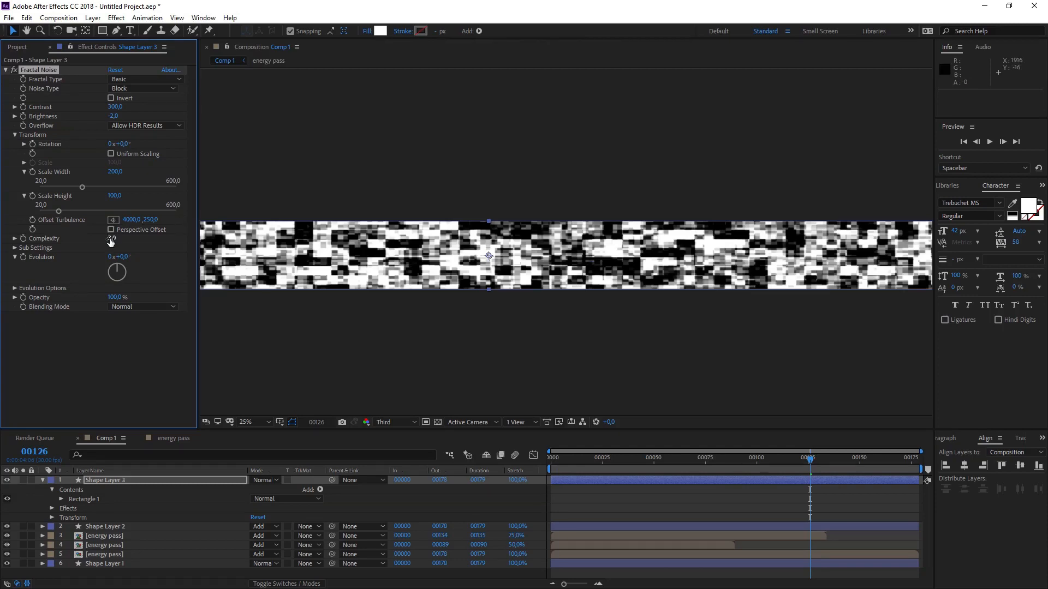
left_click_drag(110, 242, 104, 243)
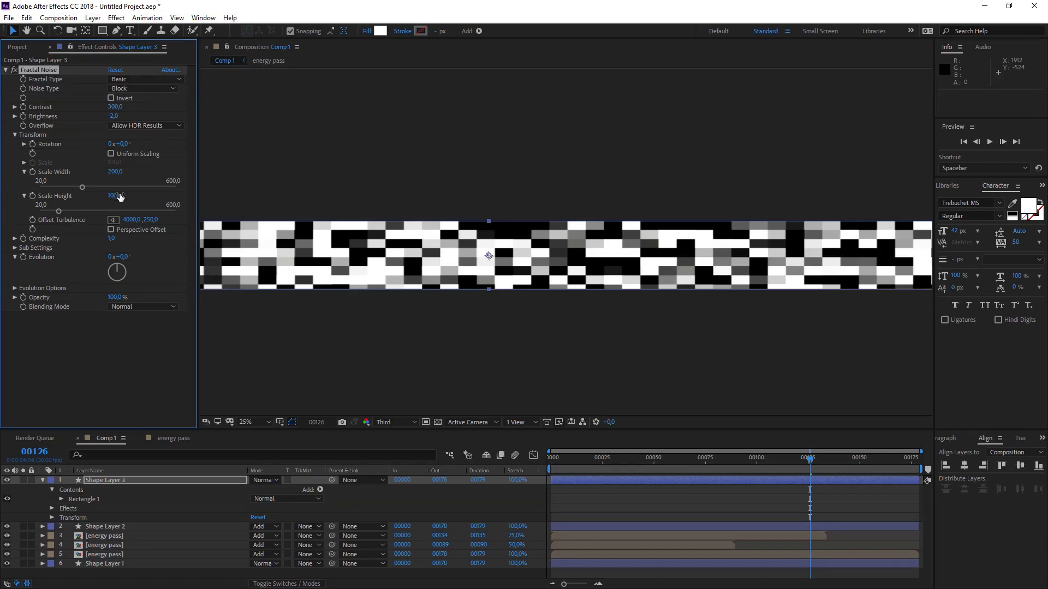
Set the Fractal Noise scale height to 200 and scale width to 478, and shift the offset turbulence to 4000, 239.
key("Return")
left_click(115, 172)
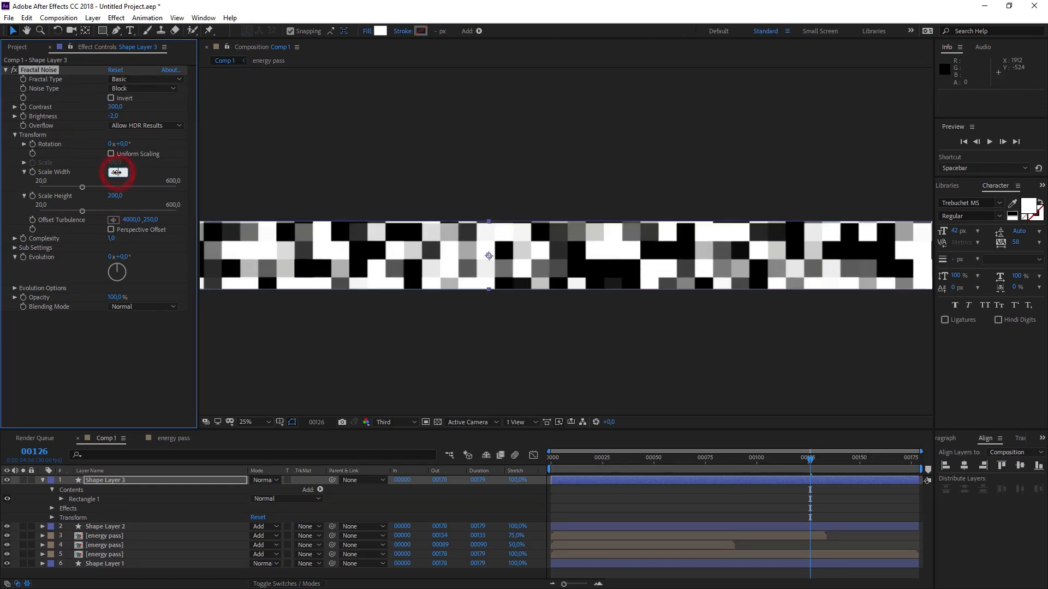
type("400")
key("Return")
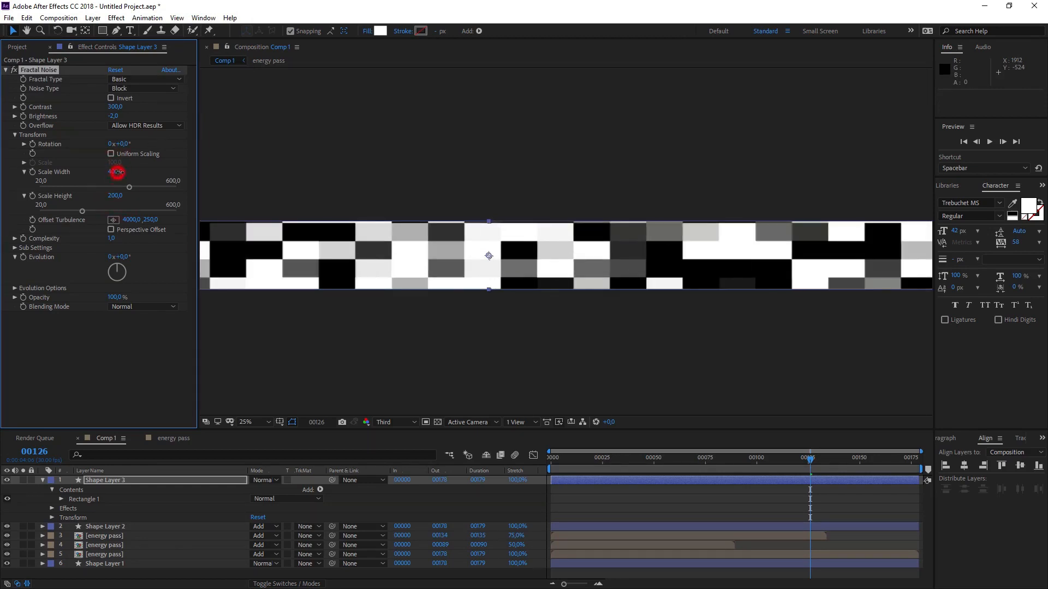
left_click_drag(117, 172, 147, 180)
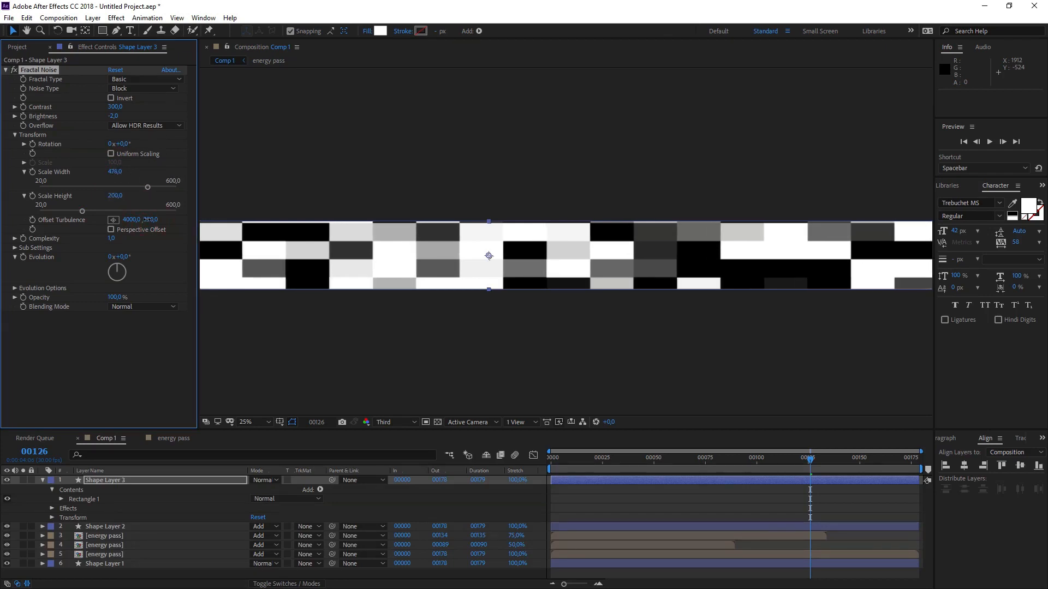
left_click_drag(143, 219, 141, 220)
key("comma")
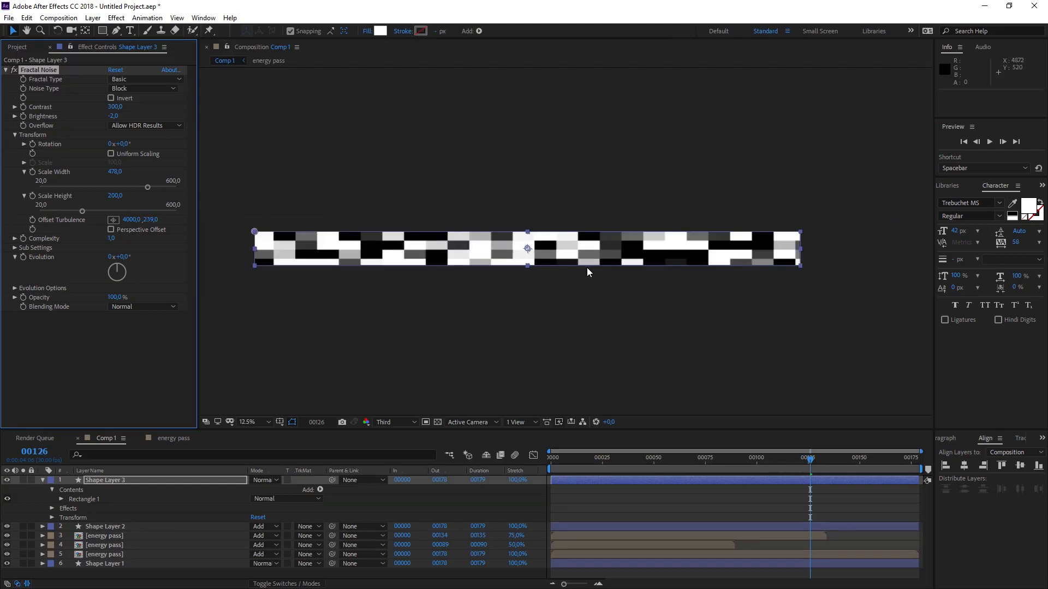
Start keyframing the Fractal Noise brightness at frame 0 with a value of about -245.
key("space")
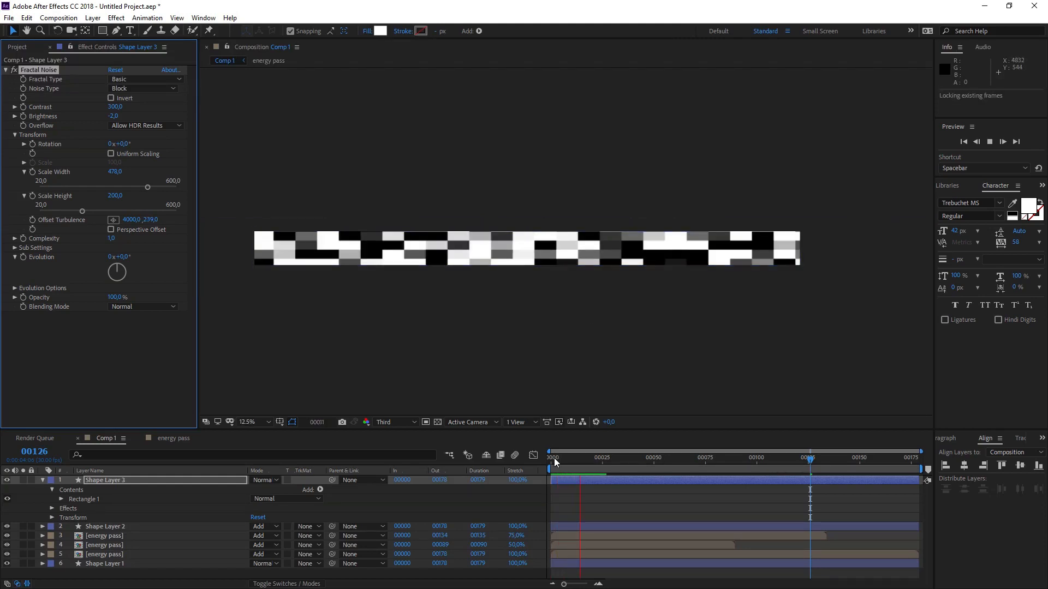
left_click(550, 459)
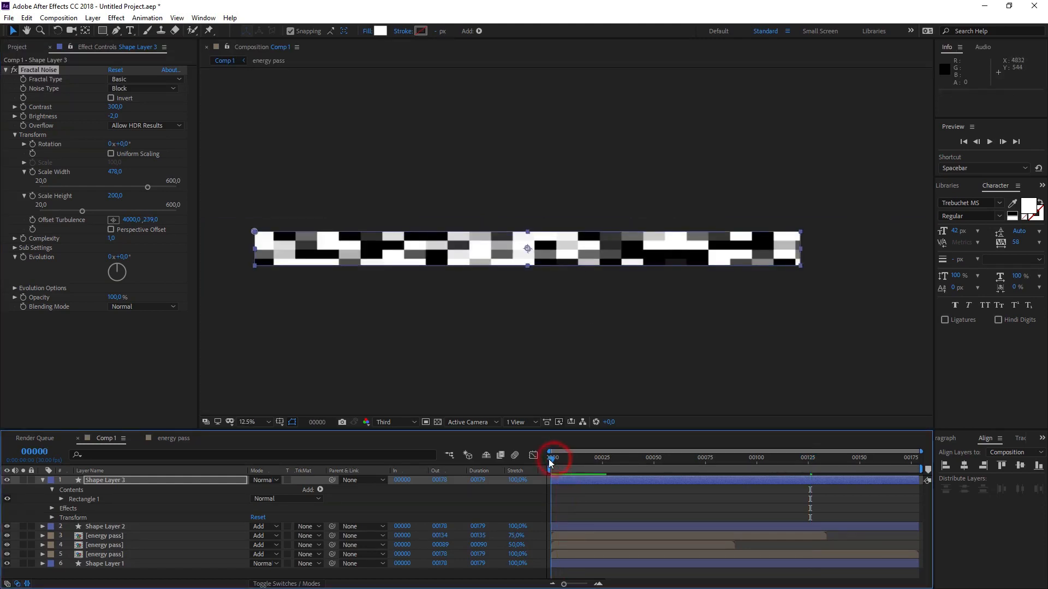
left_click_drag(115, 117, 2, 135)
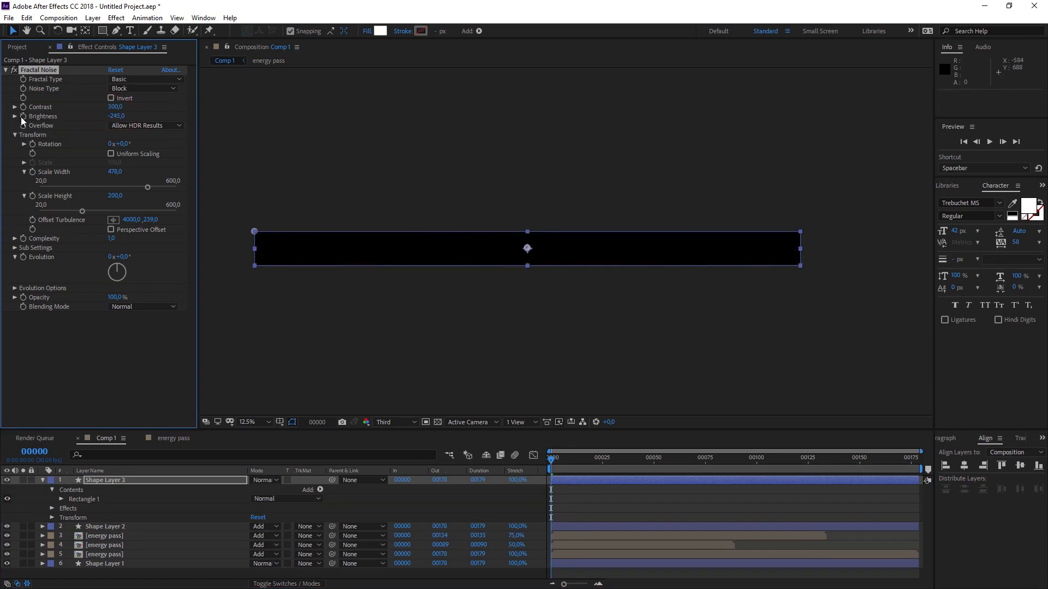
Set the Fractal Noise brightness to 300 at frame 30 and preview the animation.
left_click_drag(642, 464, 614, 463)
left_click_drag(113, 120, 405, 151)
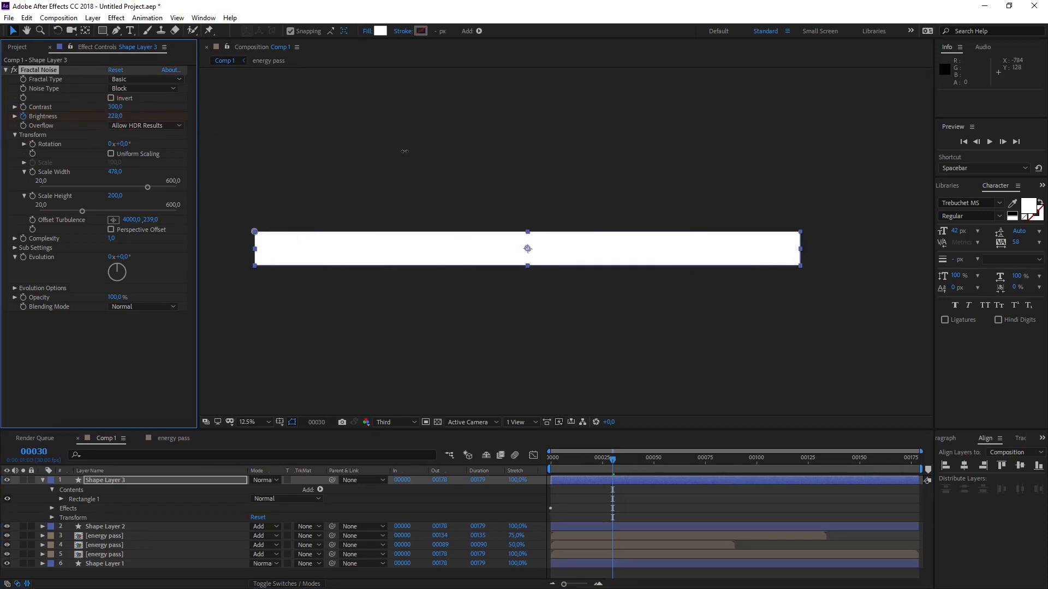
left_click(126, 117)
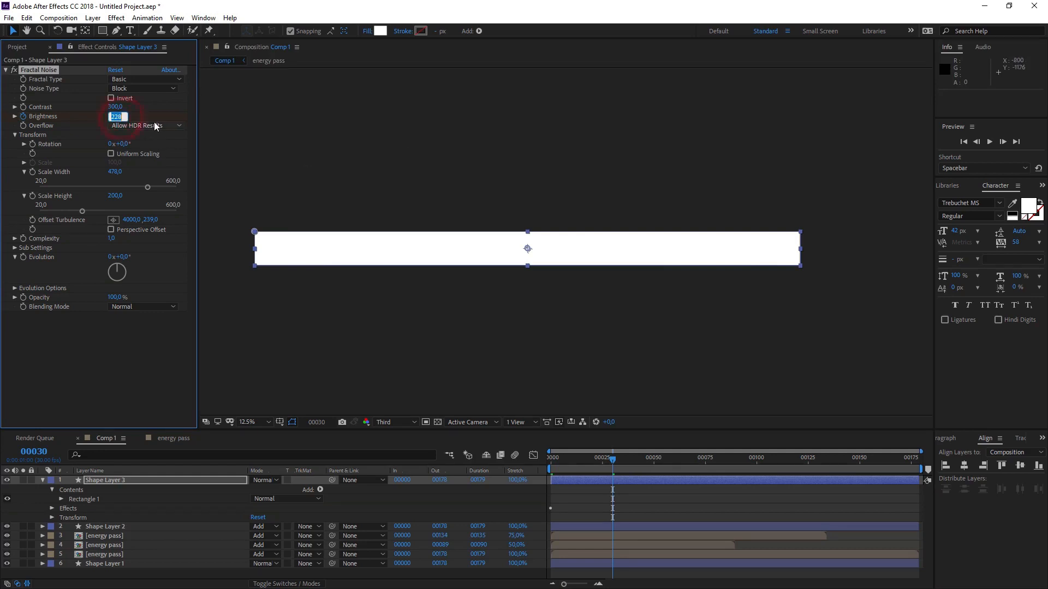
type("300")
key("Return")
key("space")
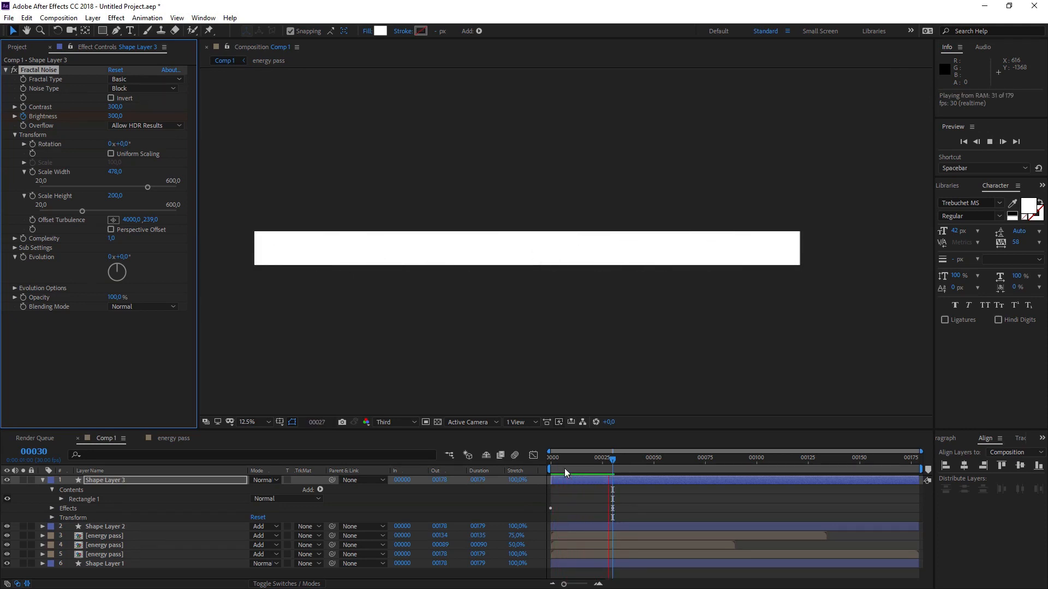
Pre-compose the Fractal Noise shape layer into a new composition named "reveal map".
left_click(110, 480)
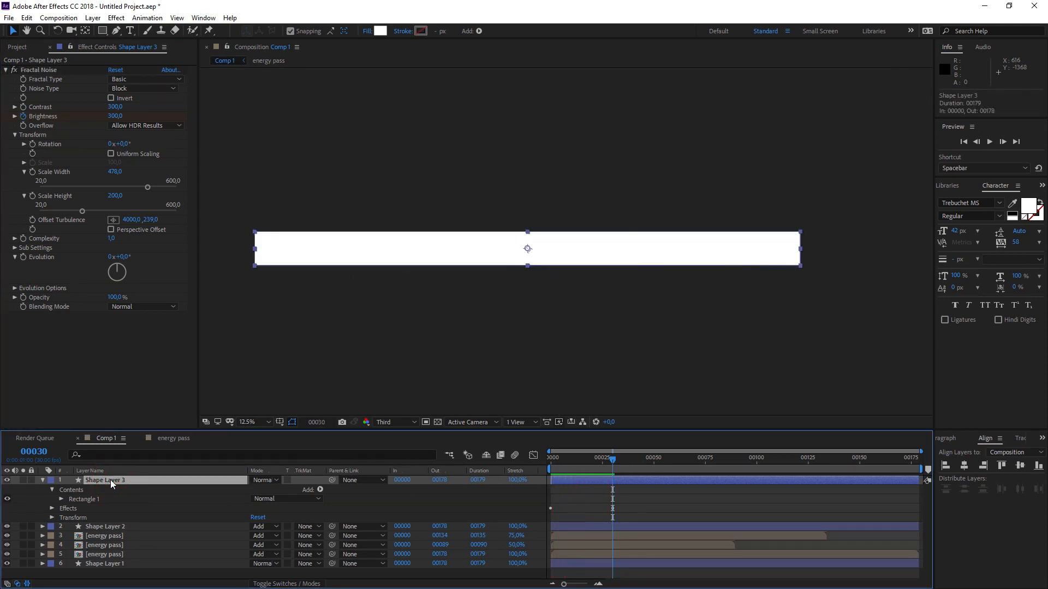
key("ctrl+shift+c")
type("reveal map")
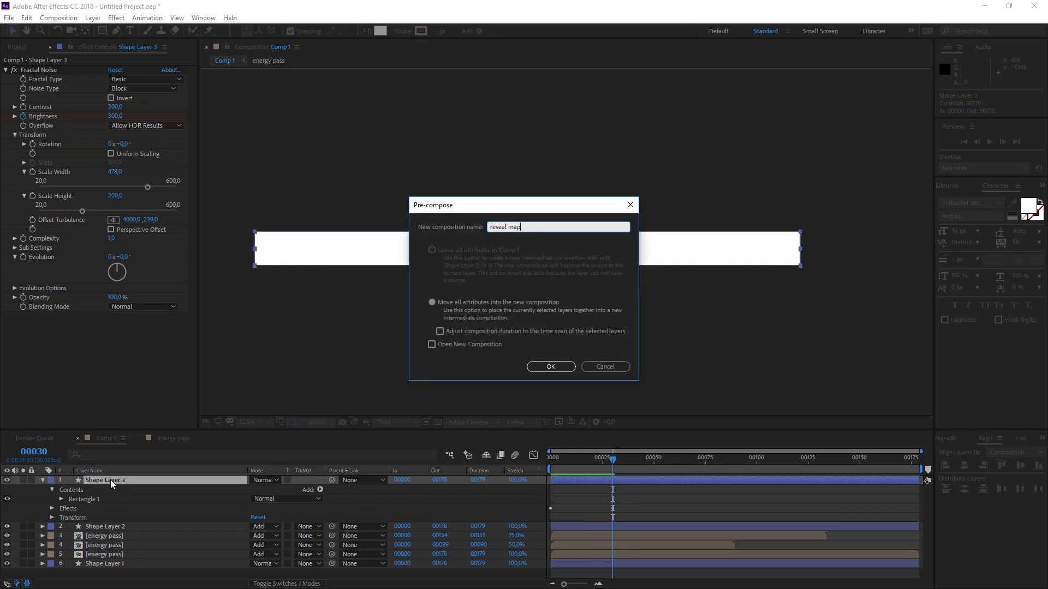
key("Return")
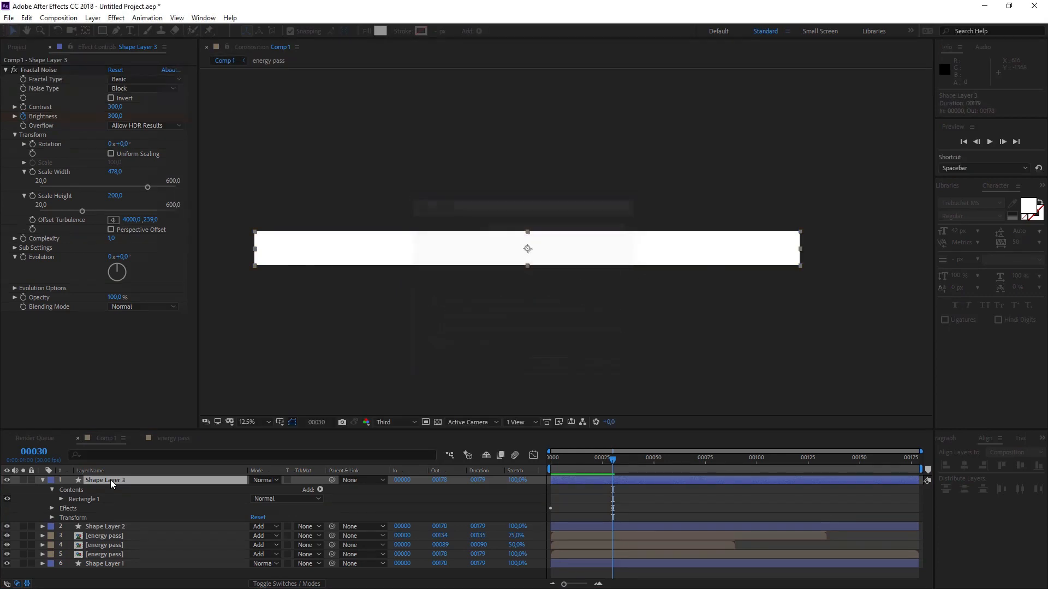
Create a new white rectangle shape layer filling the composition and apply the Gradient Ramp effect to it.
left_click(129, 547)
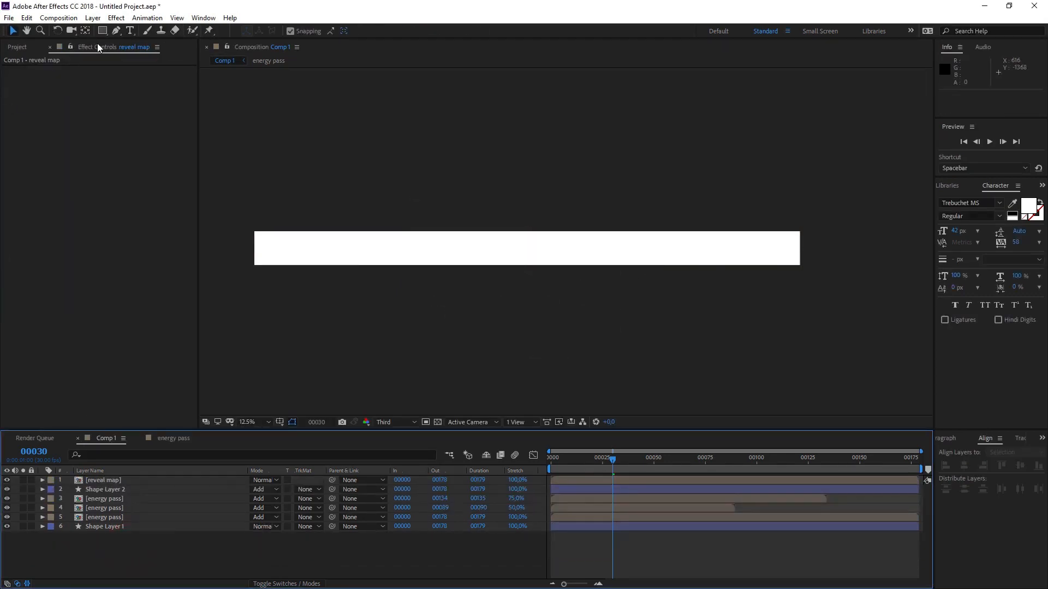
double_click(102, 30)
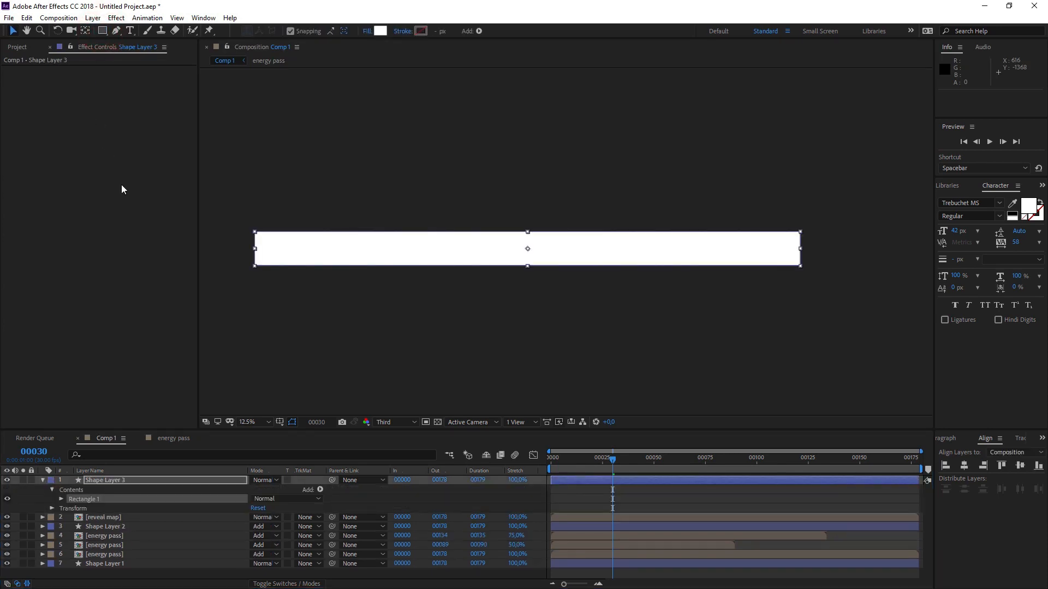
key("ctrl+space")
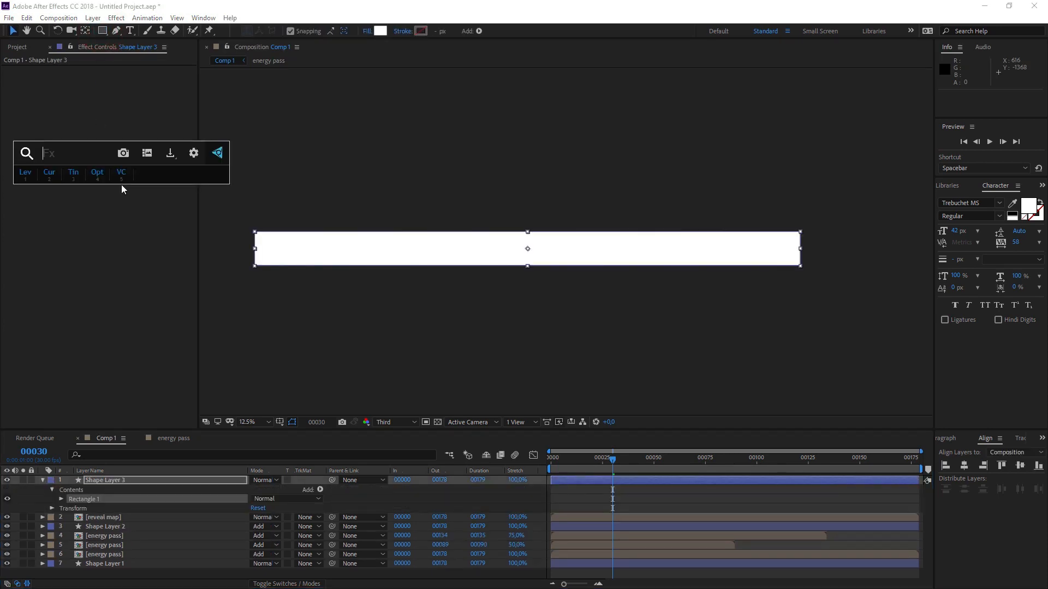
type("ra")
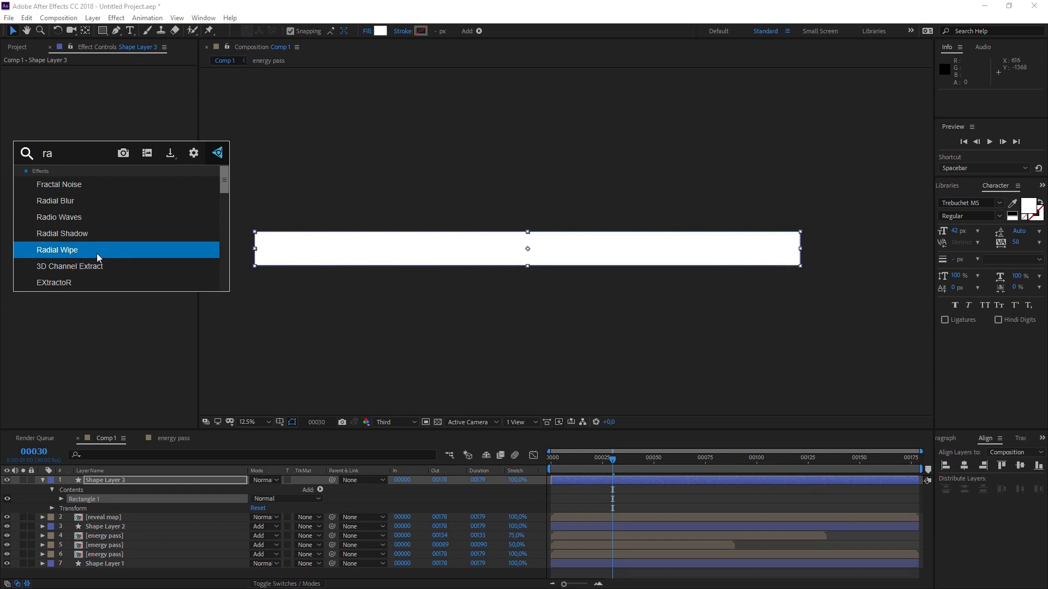
type("mo")
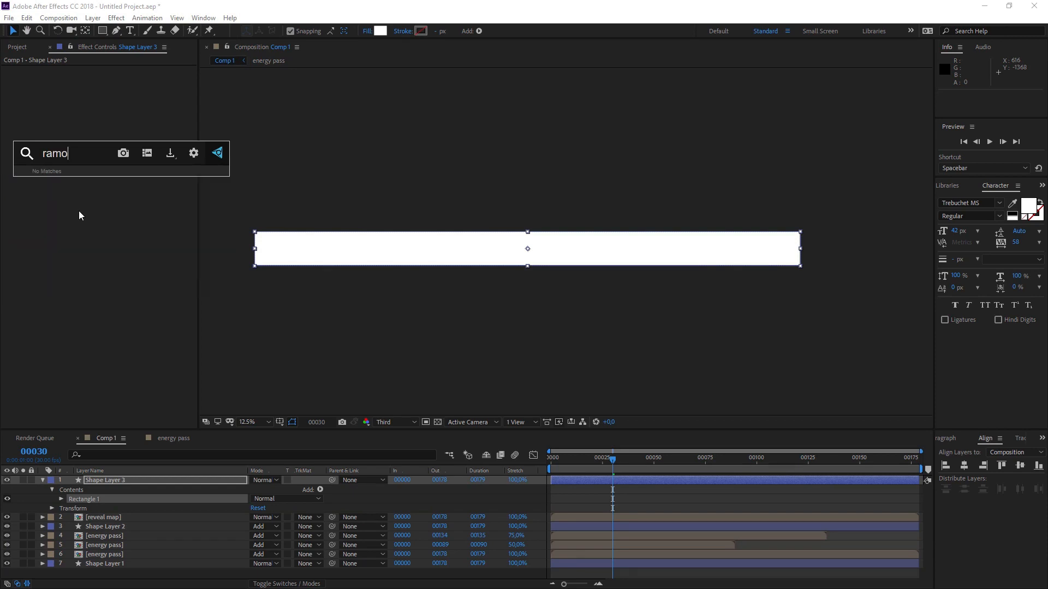
key("BackSpace")
type("p")
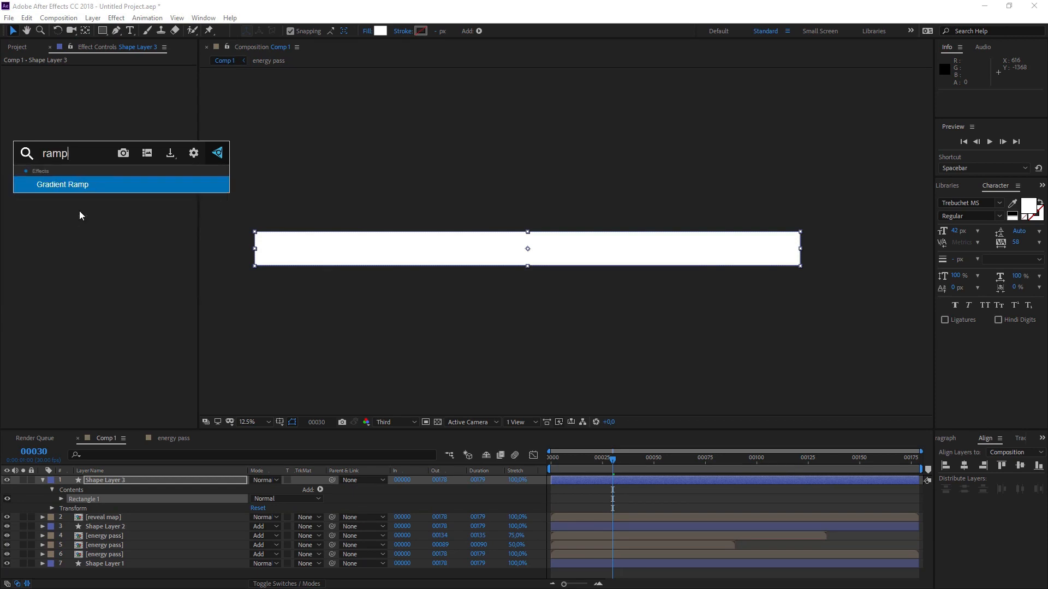
left_click(76, 189)
Make the Gradient Ramp horizontal by setting its start to 0, 0 and its end to 4000, 0.
left_click(134, 79)
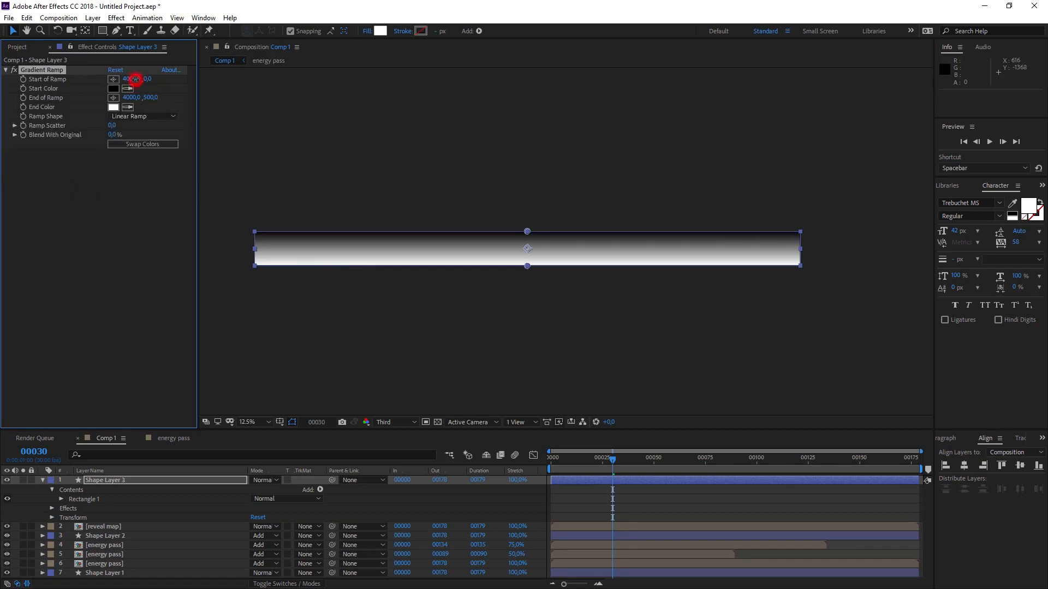
type("0")
key("Return")
type("0")
key("Return")
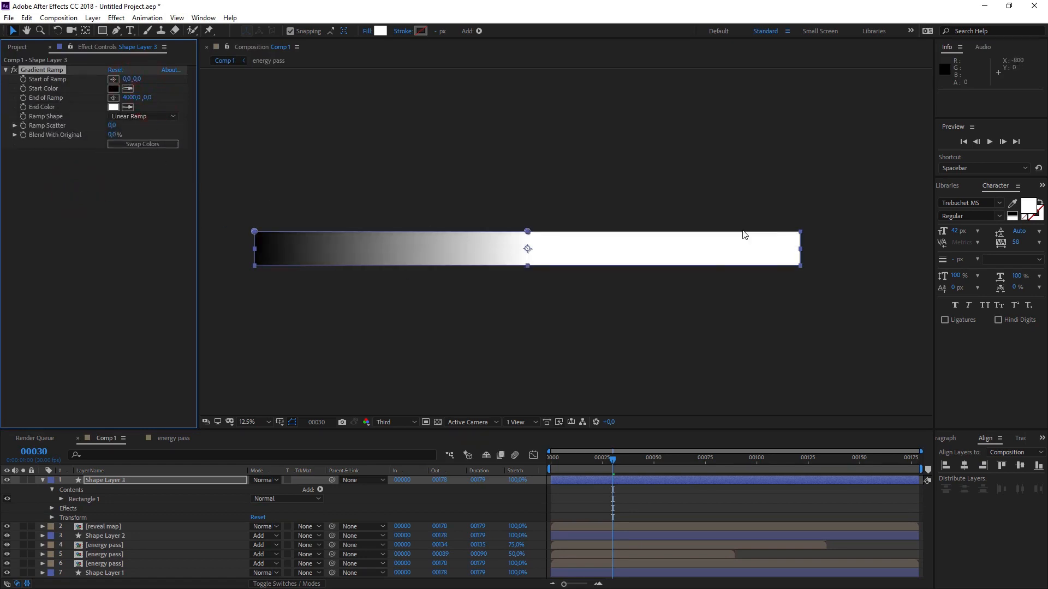
Pre-compose the gradient shape layer as "time displacement" and hide the resulting layer.
left_click(122, 478)
key("ctrl+shift+c")
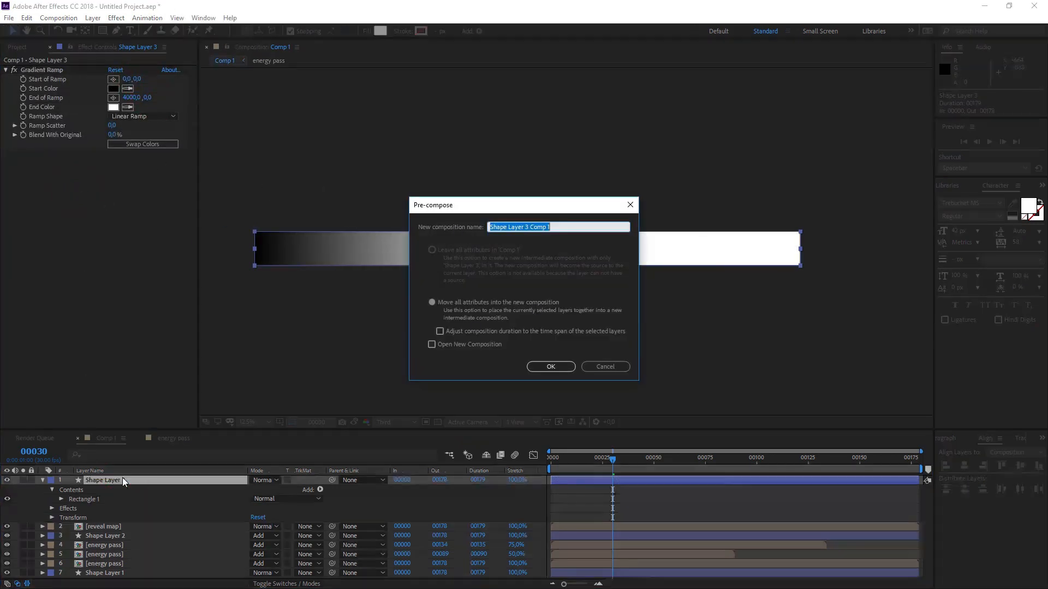
type("time displacement")
key("Return")
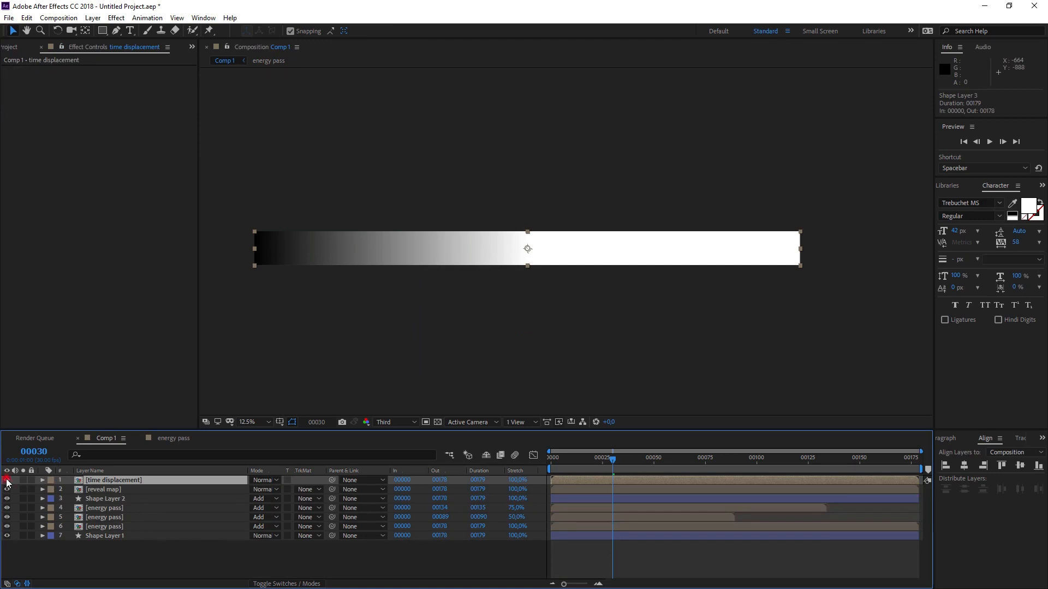
left_click(7, 481)
Apply the Time Displacement effect to the reveal map layer.
left_click(112, 490)
key("ctrl+space")
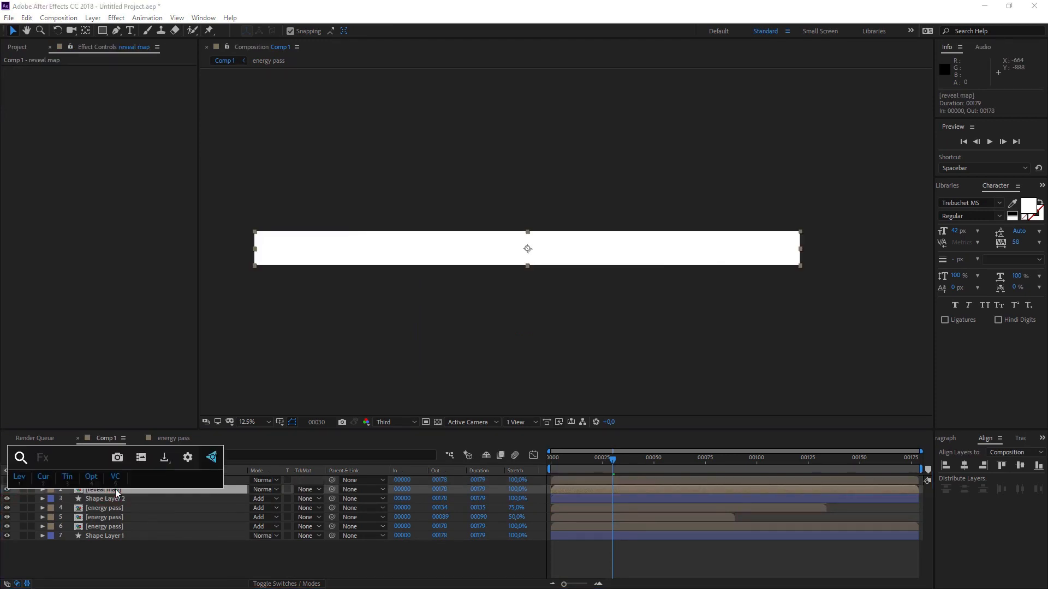
type("time")
key("Down")
key("Down")
key("Return")
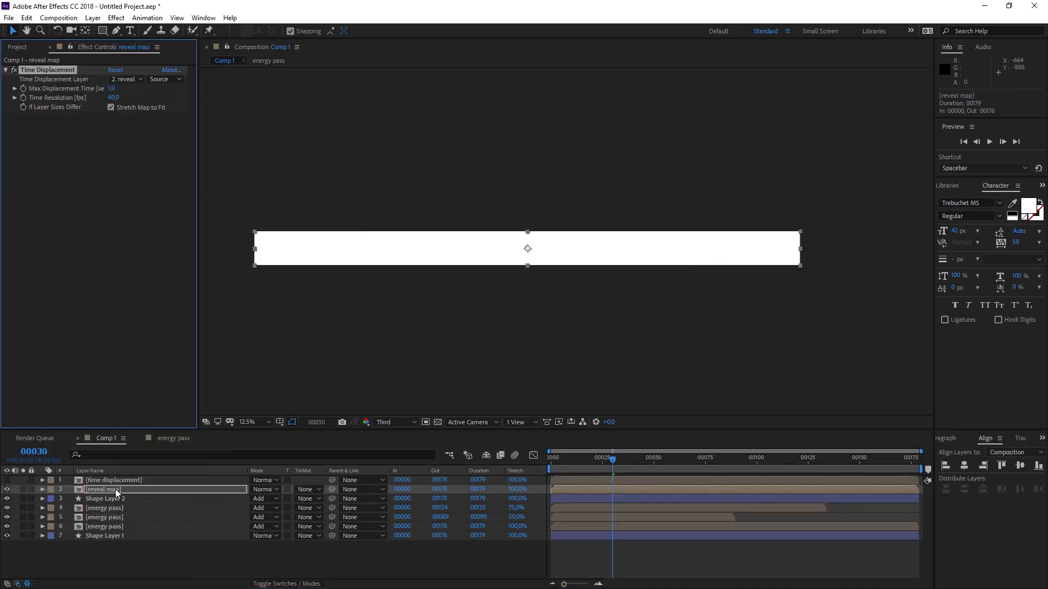
Use the time displacement layer as the effect's displacement source, then solo the reveal map and scrub through its opening frames.
left_click(132, 78)
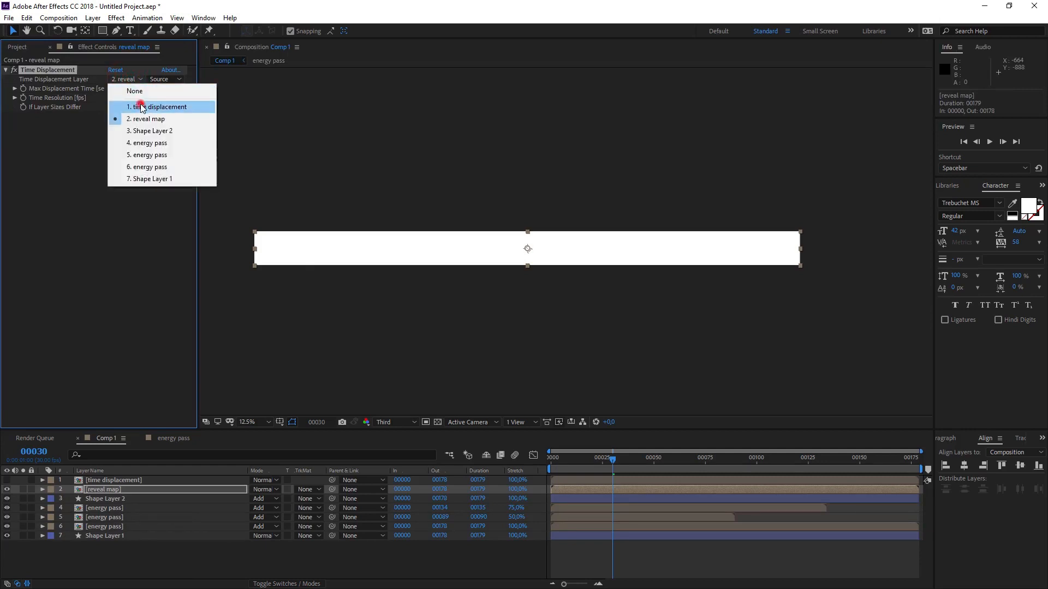
left_click(140, 103)
left_click(23, 490)
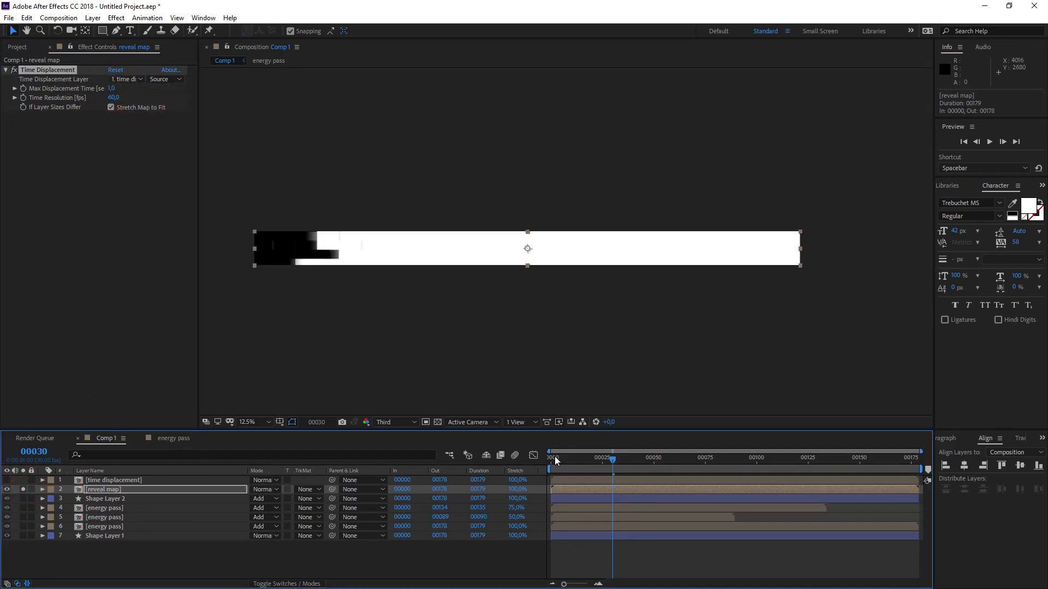
left_click_drag(560, 463, 565, 489)
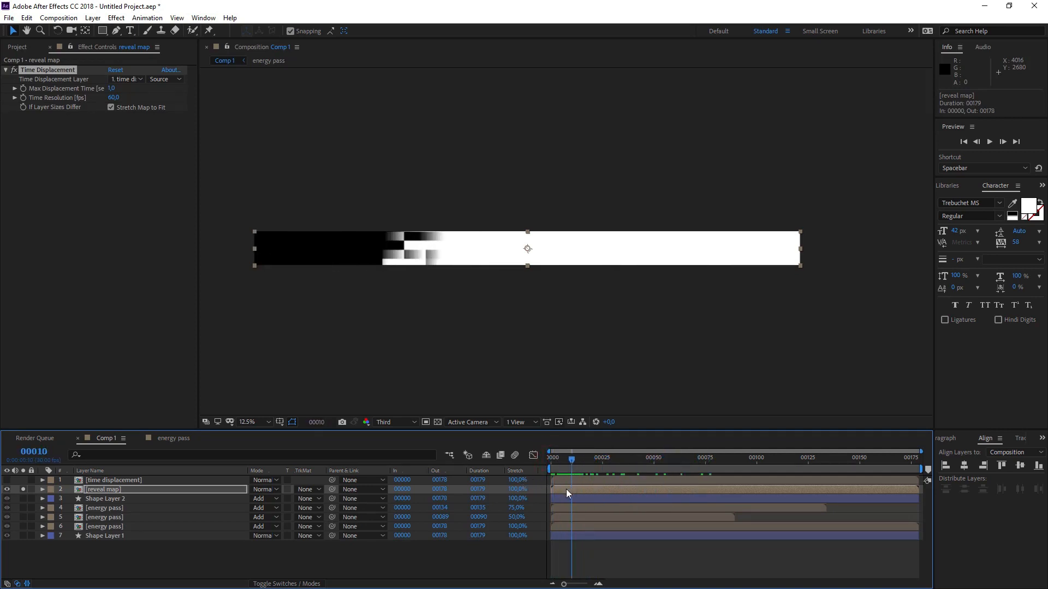
Swap the Gradient Ramp colors inside the time displacement composition and check the reveal from frame 0 in Comp 1.
double_click(149, 480)
left_click(110, 481)
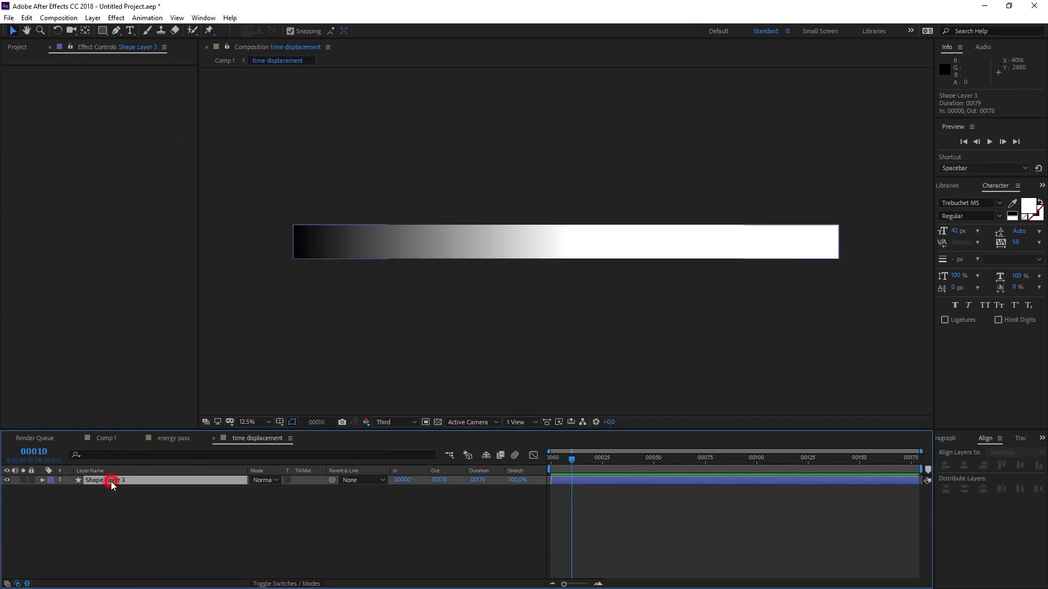
left_click(145, 144)
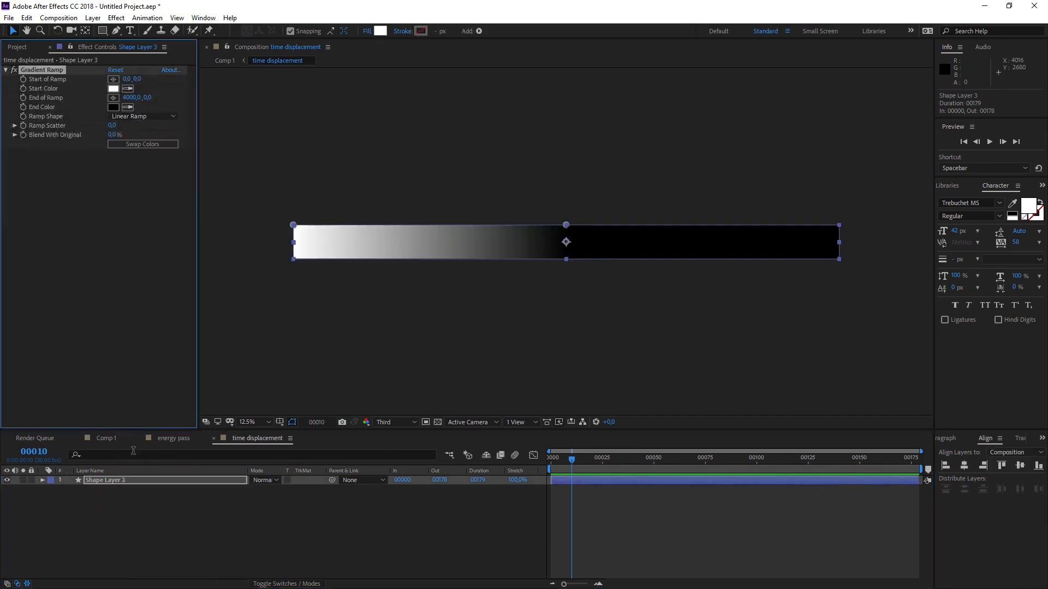
left_click(106, 439)
left_click(551, 461)
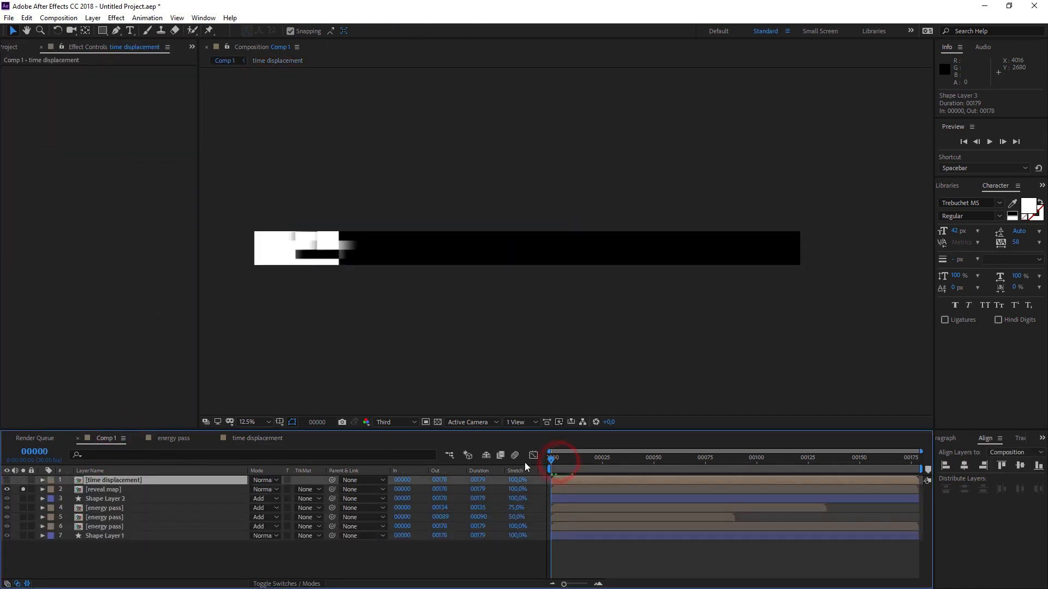
left_click_drag(552, 461, 474, 465)
Lower the Gradient Ramp start color's brightness to 50% in the time displacement composition and scrub the reveal in Comp 1.
left_click(250, 441)
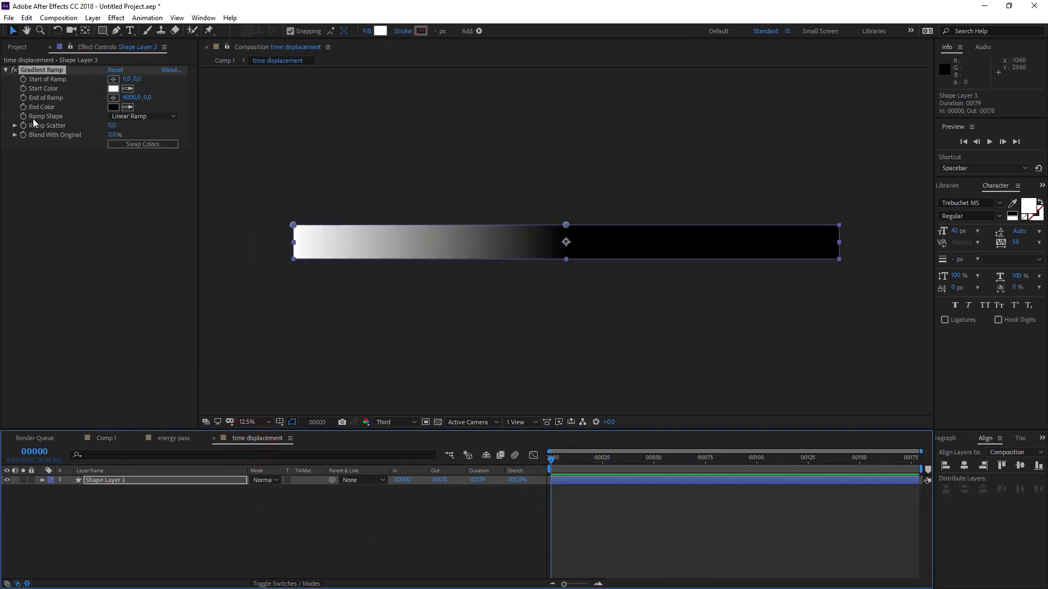
left_click(114, 89)
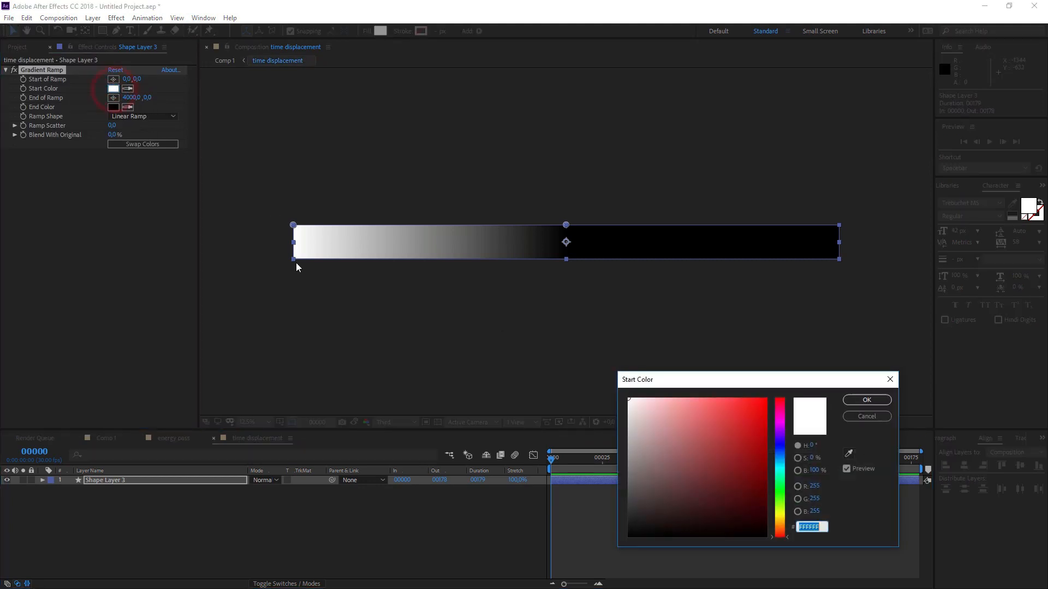
left_click(815, 471)
type("50")
key("Return")
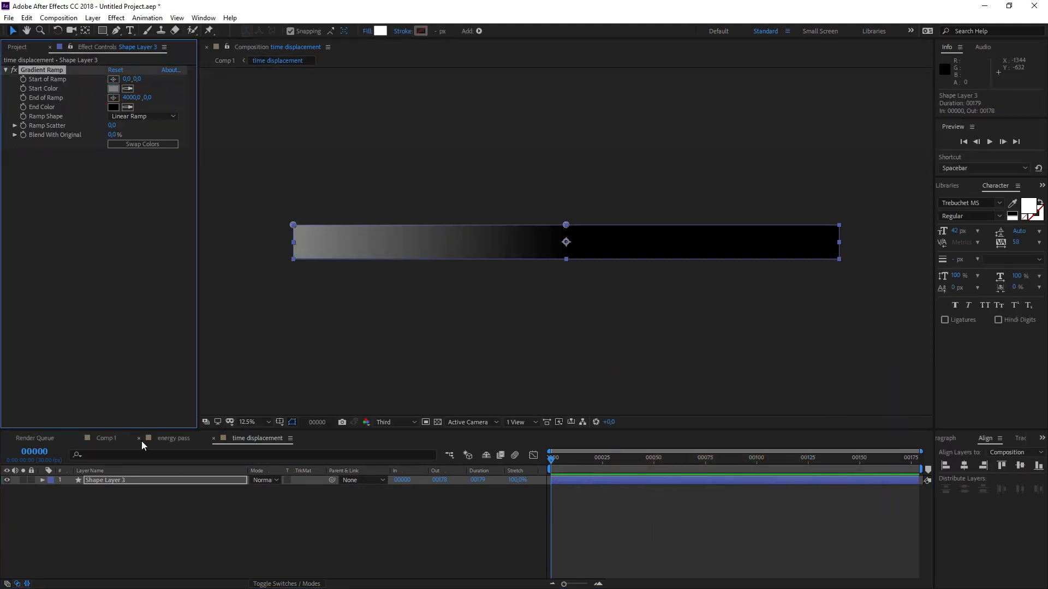
left_click(108, 439)
left_click_drag(550, 459, 628, 473)
Move the Gradient Ramp end to 8000, 0 in the time displacement composition and preview the reveal in Comp 1.
left_click(248, 439)
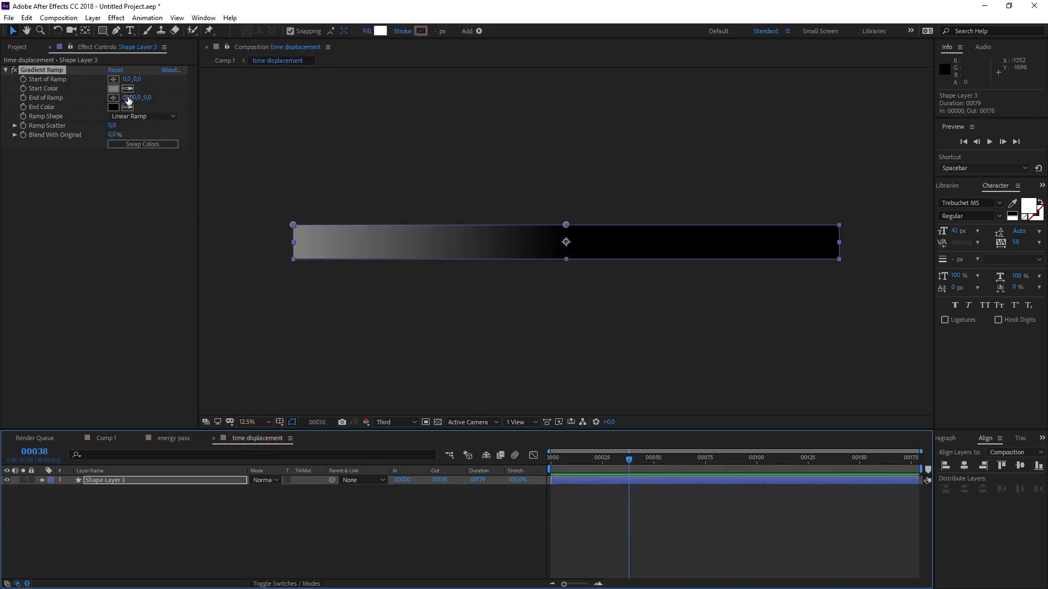
left_click_drag(128, 101, 158, 101)
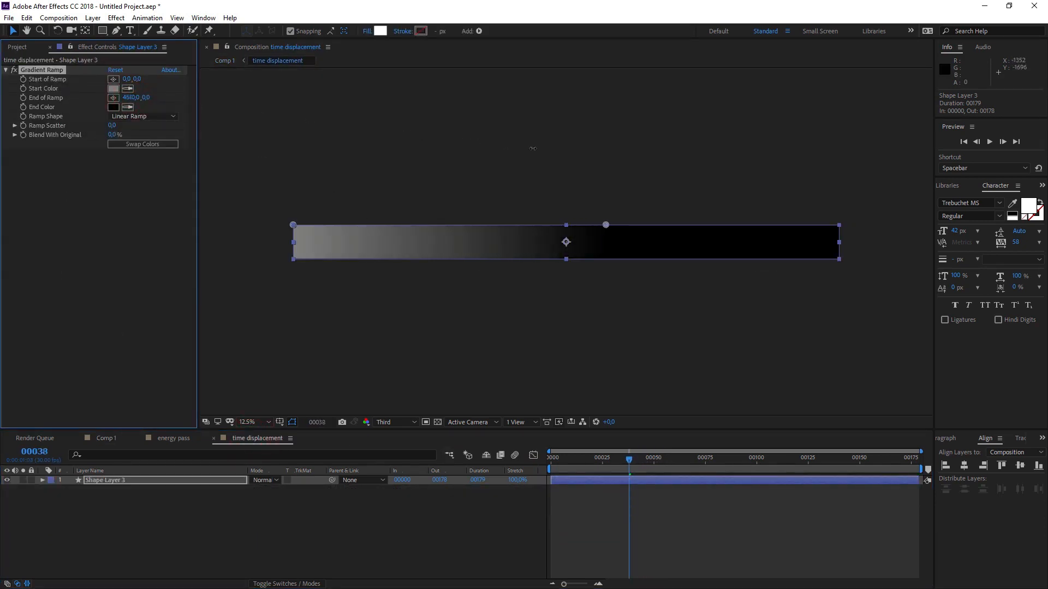
left_click_drag(751, 169, 1038, 168)
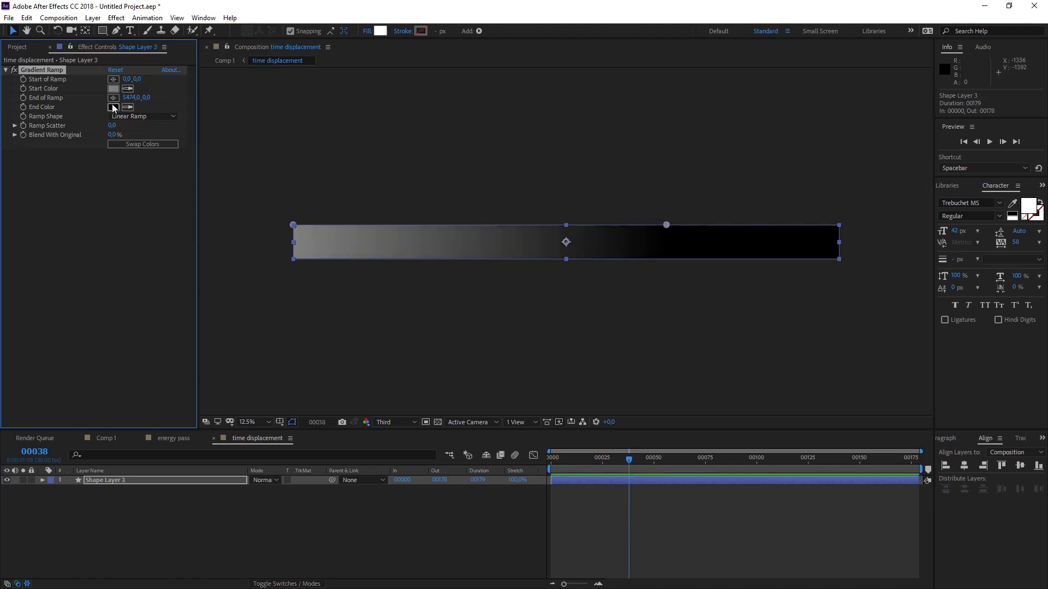
left_click(129, 97)
type("8000")
key("Return")
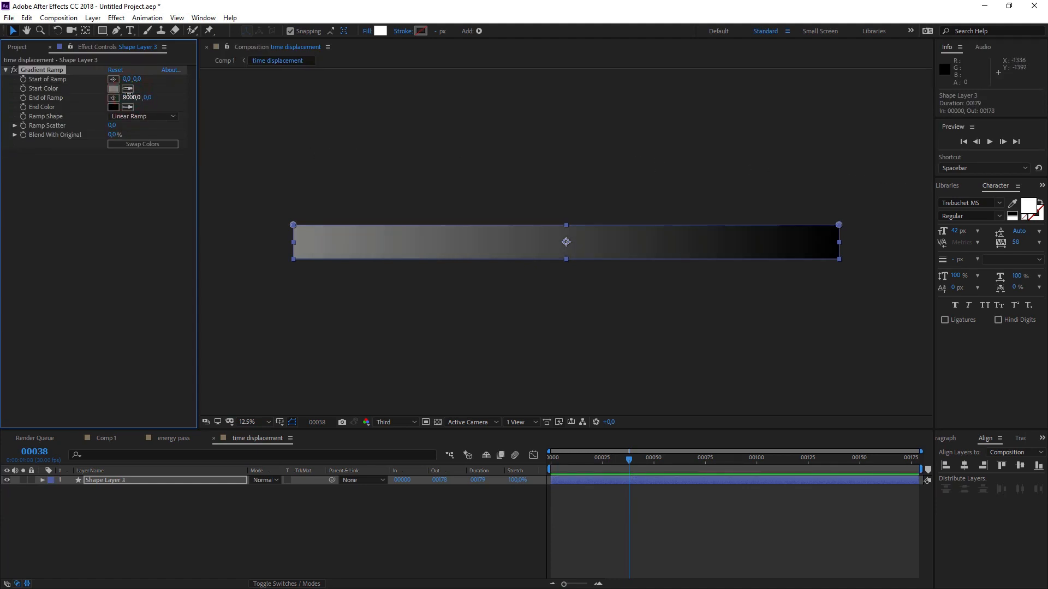
left_click(106, 437)
key("space")
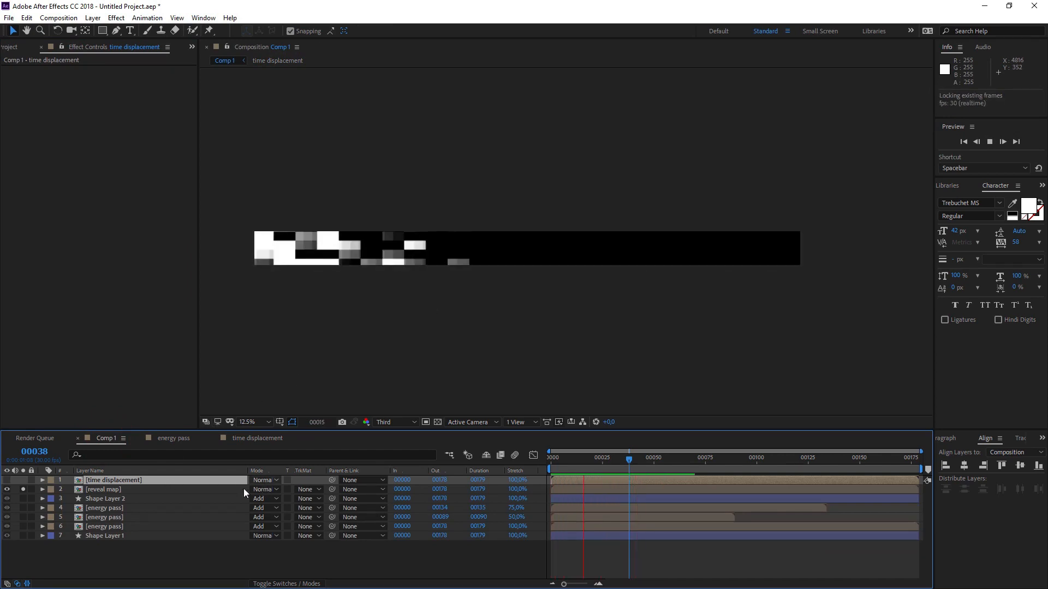
Set the reveal map layer's blending mode to Stencil Luma and turn off its solo.
left_click(169, 489)
left_click(270, 489)
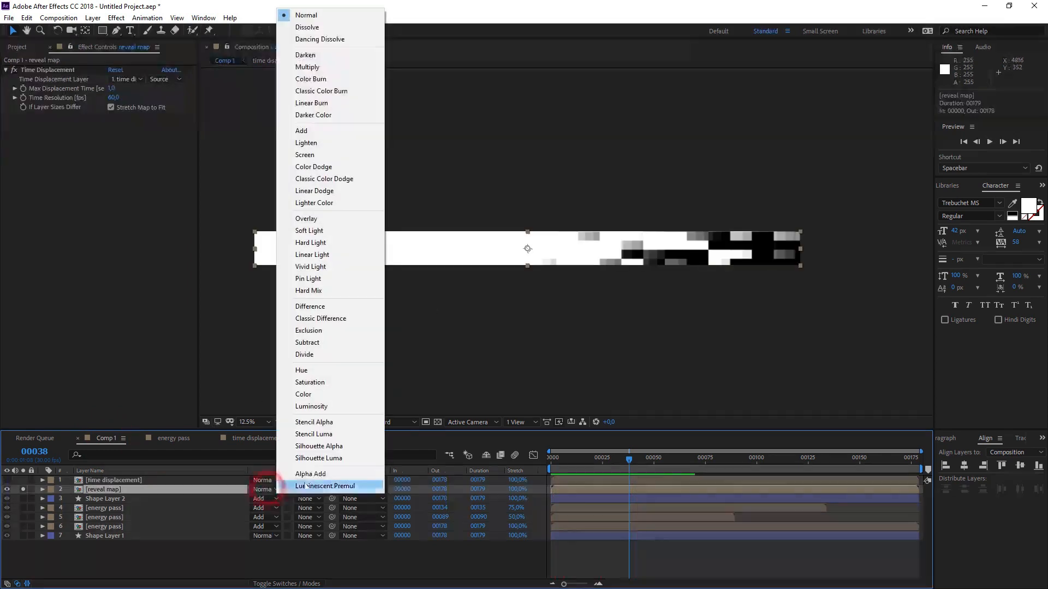
left_click(326, 435)
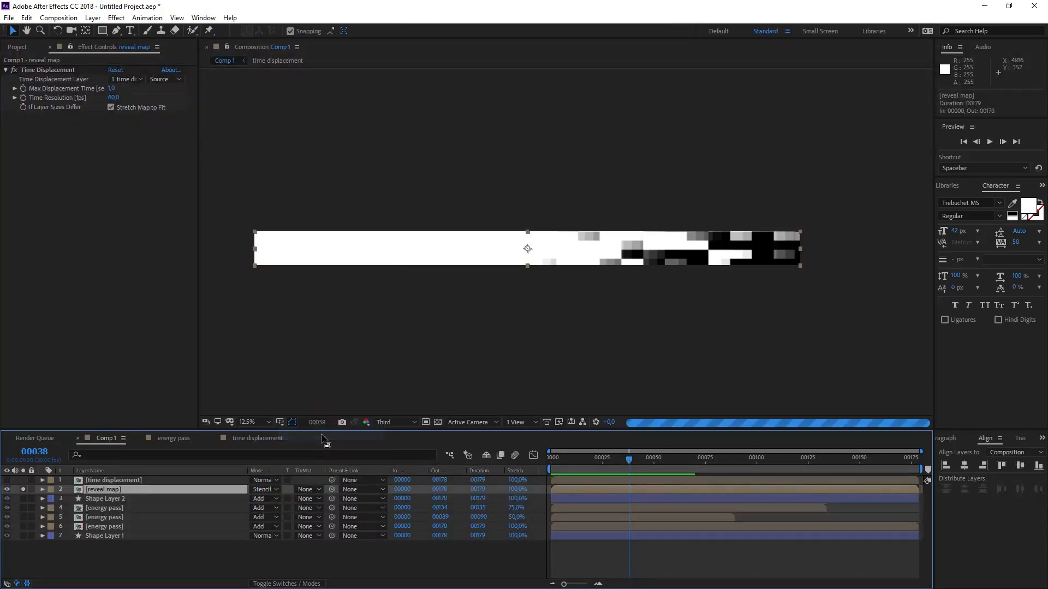
left_click(23, 490)
Preview the masked energy strip from its opening frames and inspect frame 24 against the transparency grid.
left_click_drag(550, 462, 576, 464)
key("space")
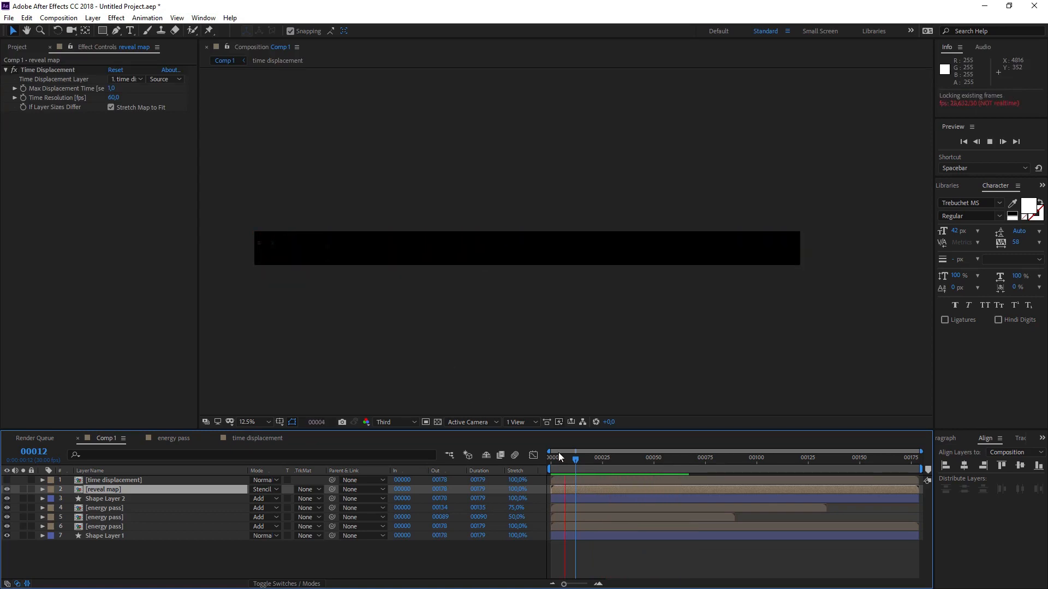
left_click_drag(554, 460, 601, 473)
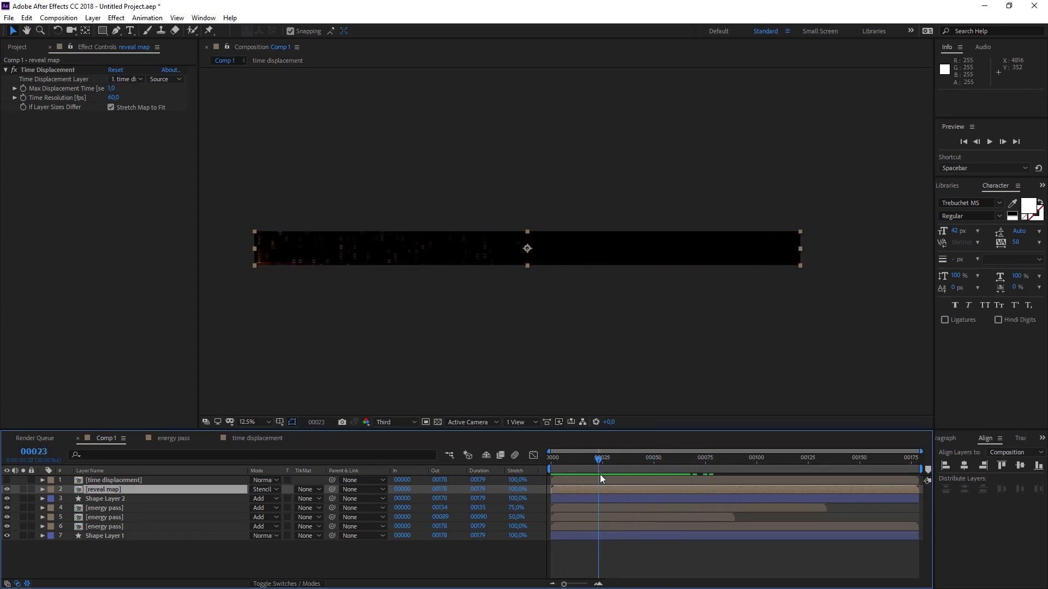
key("period")
left_click(437, 422)
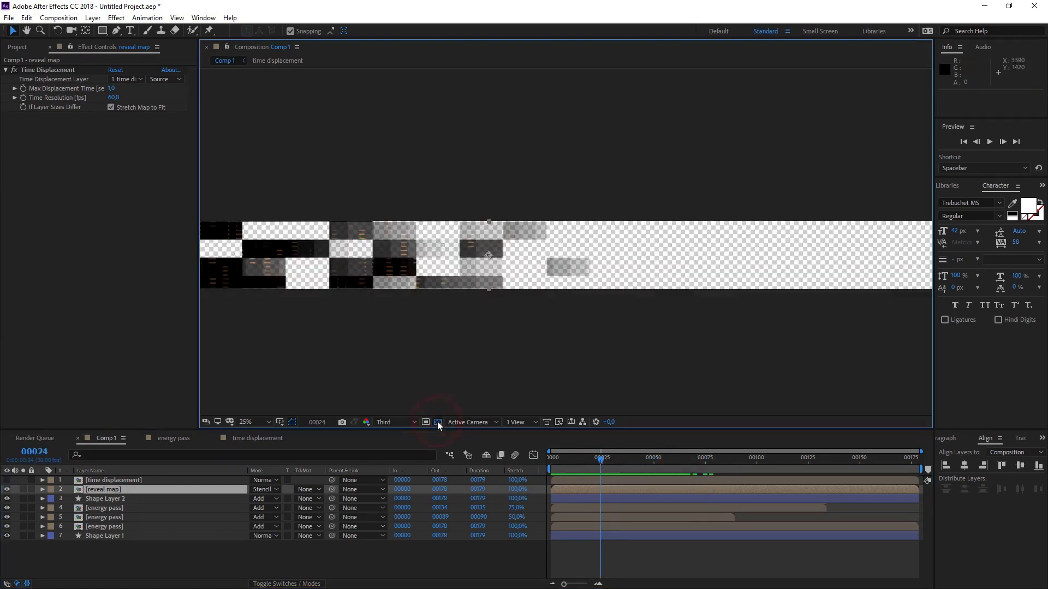
Set Venetian Blinds 2 Transition Completion to 42% on Shape Layer 1, and preview the strip without the transparency grid.
left_click(106, 535)
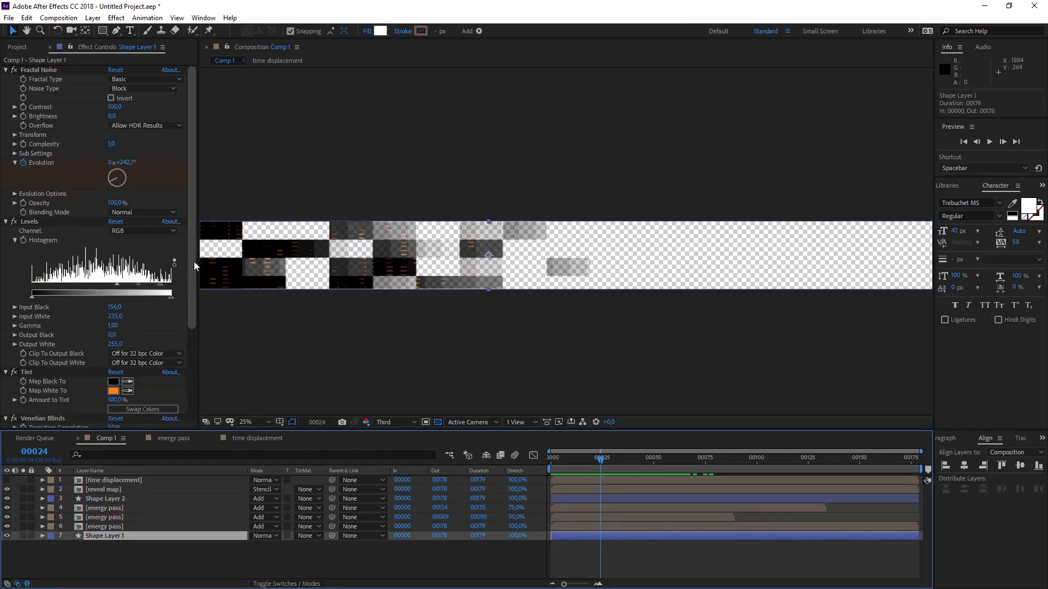
left_click_drag(194, 265, 103, 305)
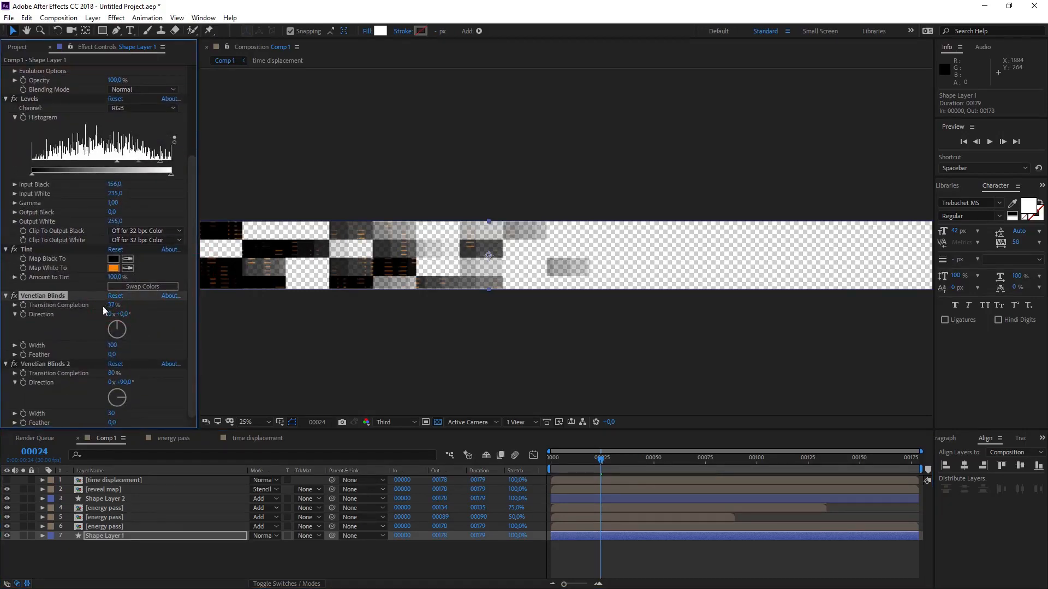
left_click_drag(112, 375, 107, 373)
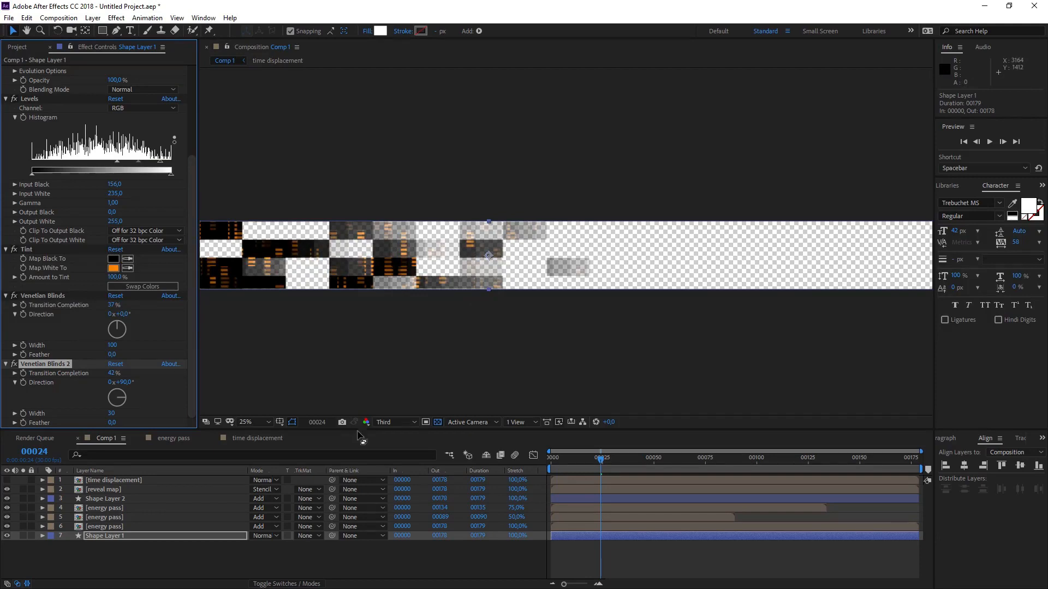
left_click(425, 422)
key("space")
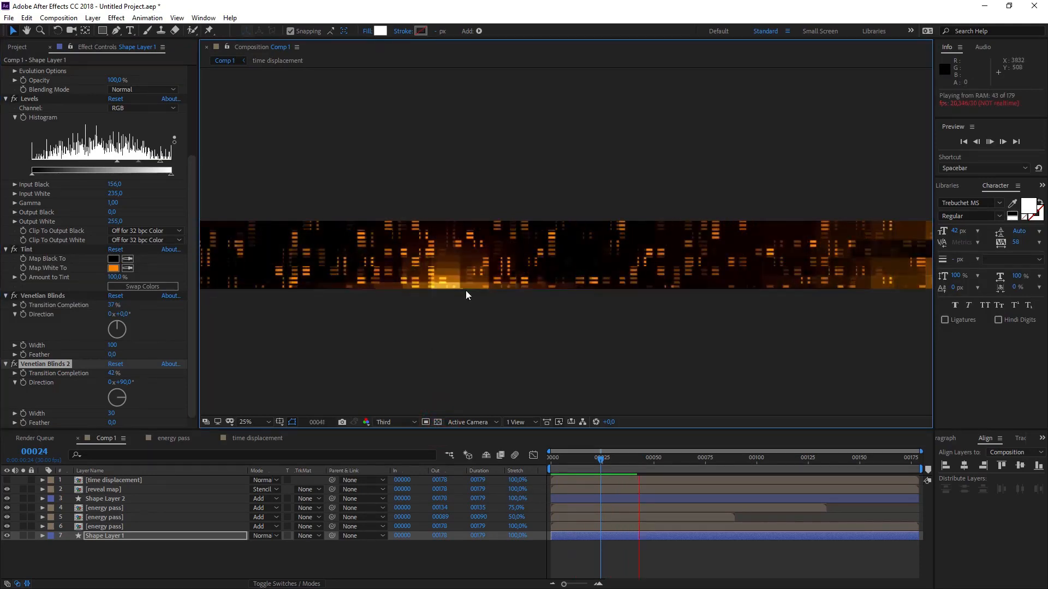
key("space")
At frame 24, set Shape Layer 1's first Venetian Blinds effect to width 167 and Transition Completion 13%.
mouse_move(598, 458)
left_mouse_down()
mouse_move(582, 467)
mouse_move(600, 464)
left_mouse_up()
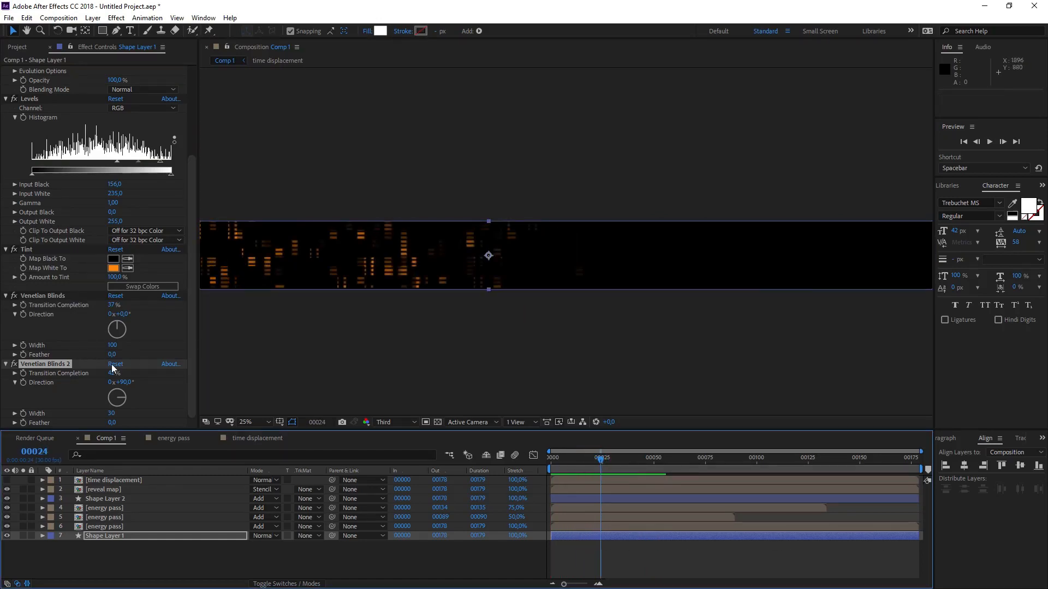
left_click_drag(113, 349, 148, 345)
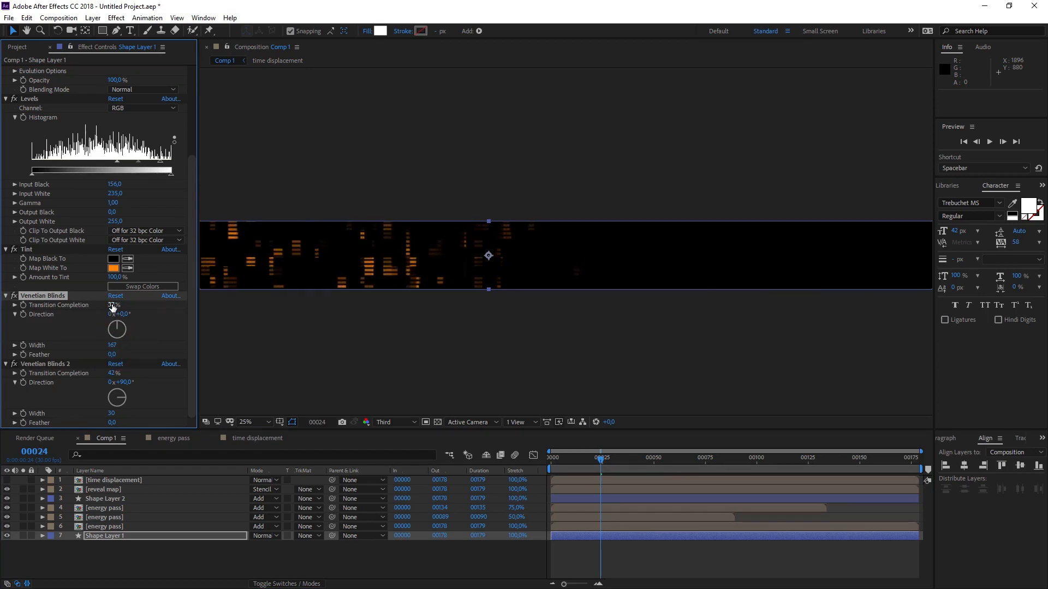
left_click_drag(113, 309, 96, 312)
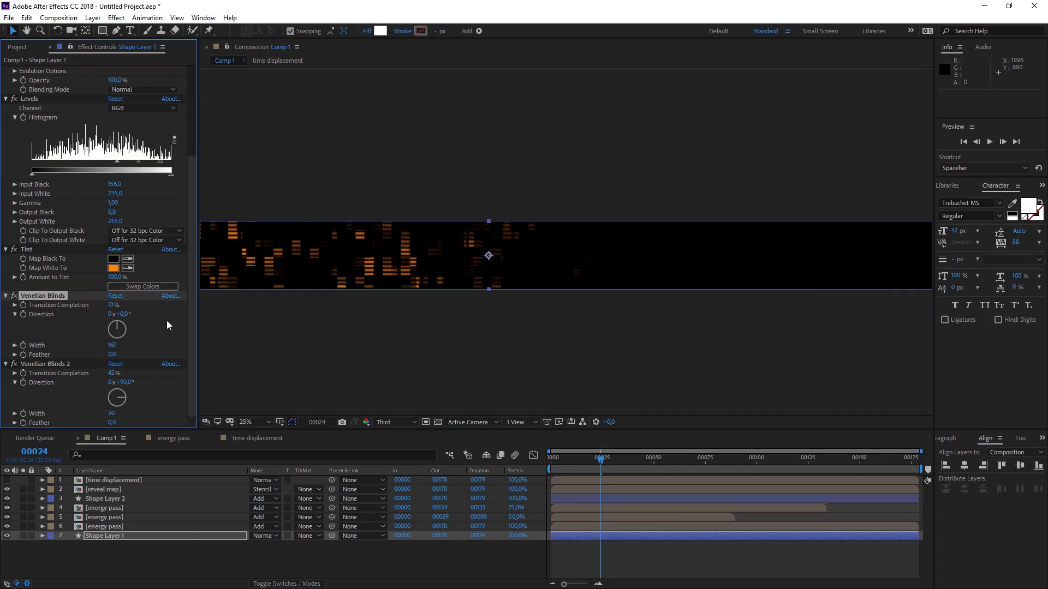
Set Shape Layer 1's Fractal Noise brightness to -9 and its Levels input range to 161–199, and preview the full strip.
left_click(190, 177)
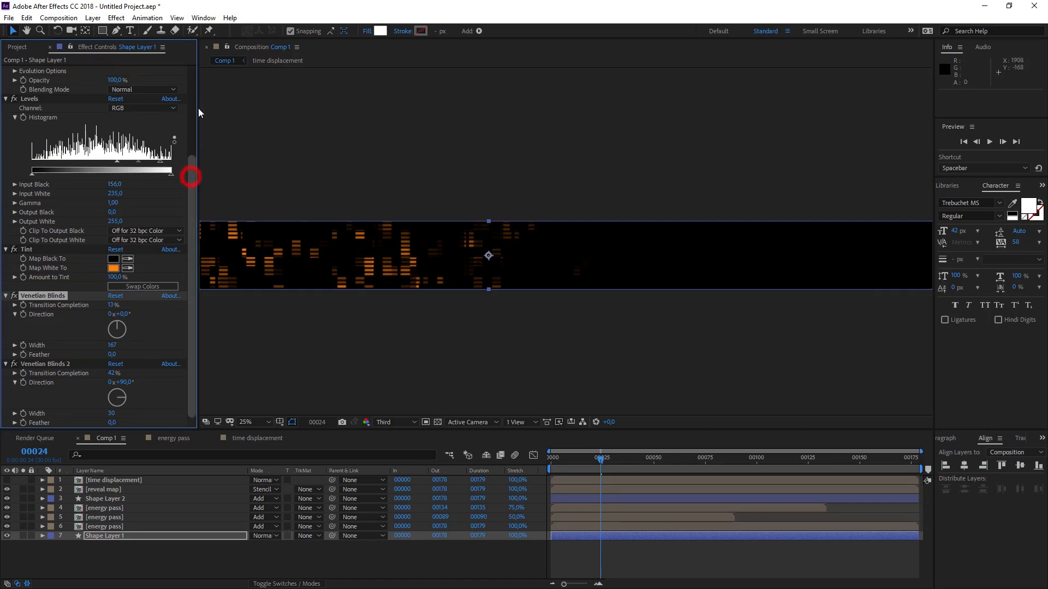
scroll(145, 113, "up", 5)
left_click_drag(110, 117, 141, 221)
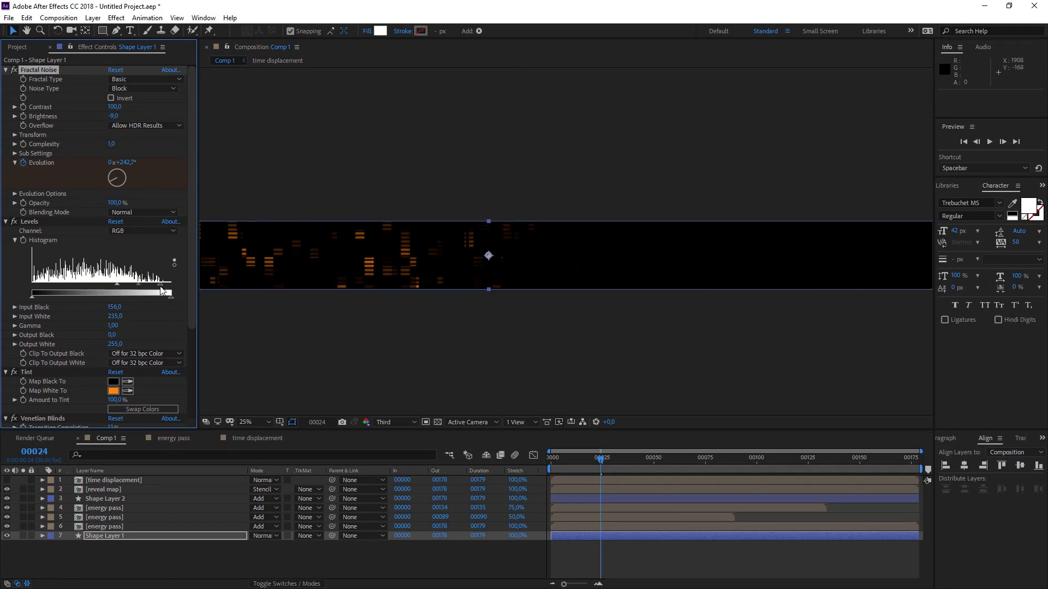
left_click_drag(160, 284, 119, 283)
key("space")
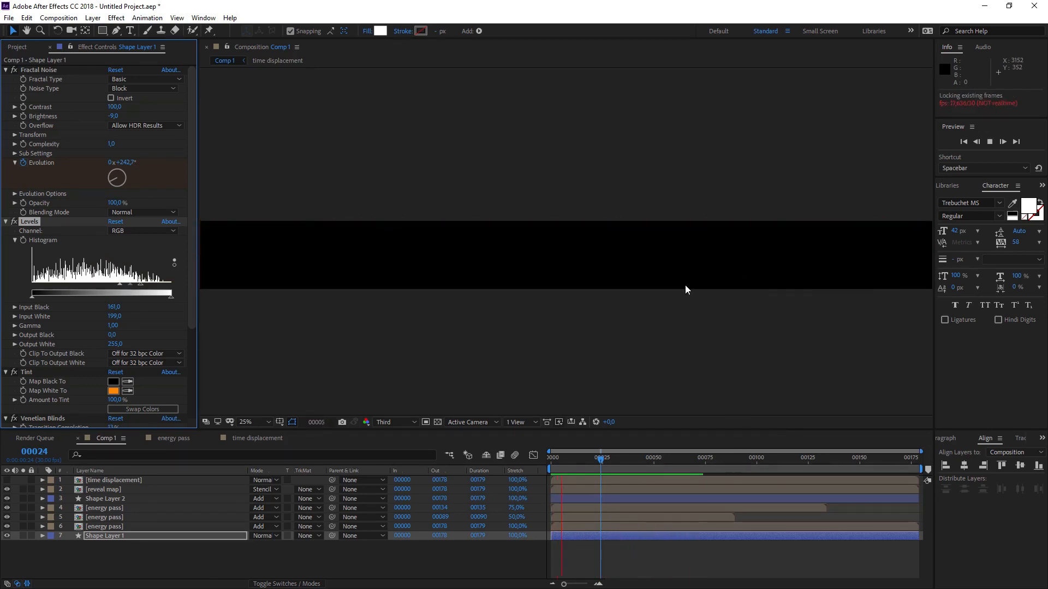
scroll(685, 284, "down", 2)
scroll(520, 269, "up", 1)
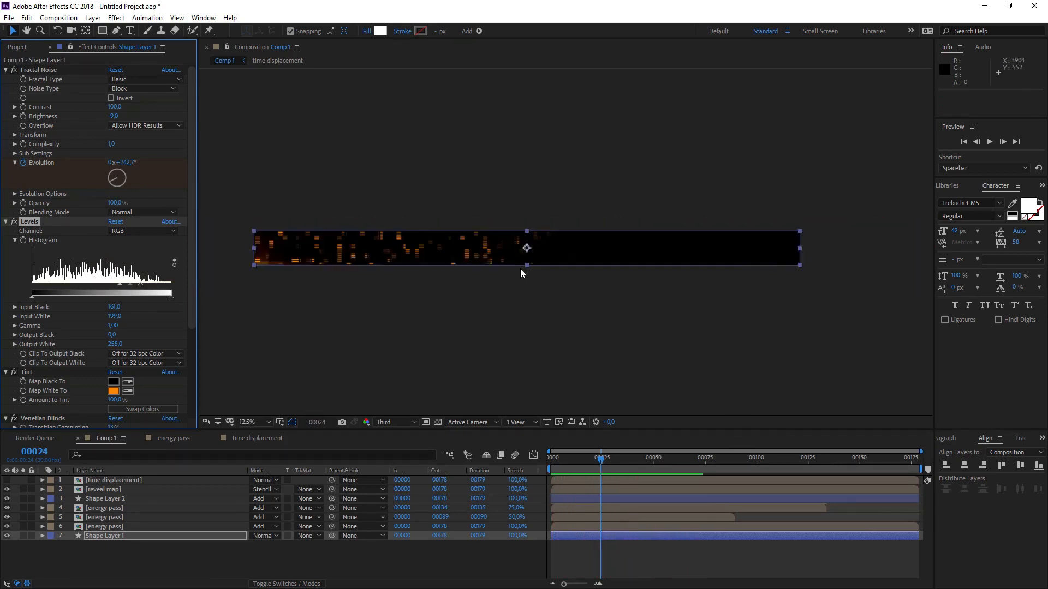
key("space")
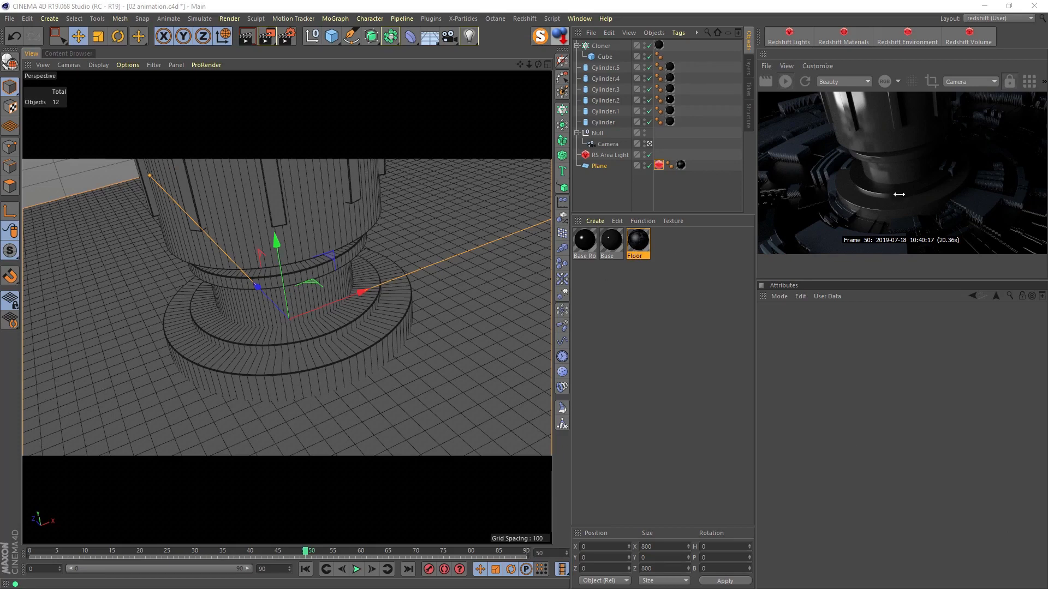
Switch to Cinema 4D and connect the Blurred texture to the RS Displacement Tex Map in the Floor material's shader graph.
left_click(639, 242)
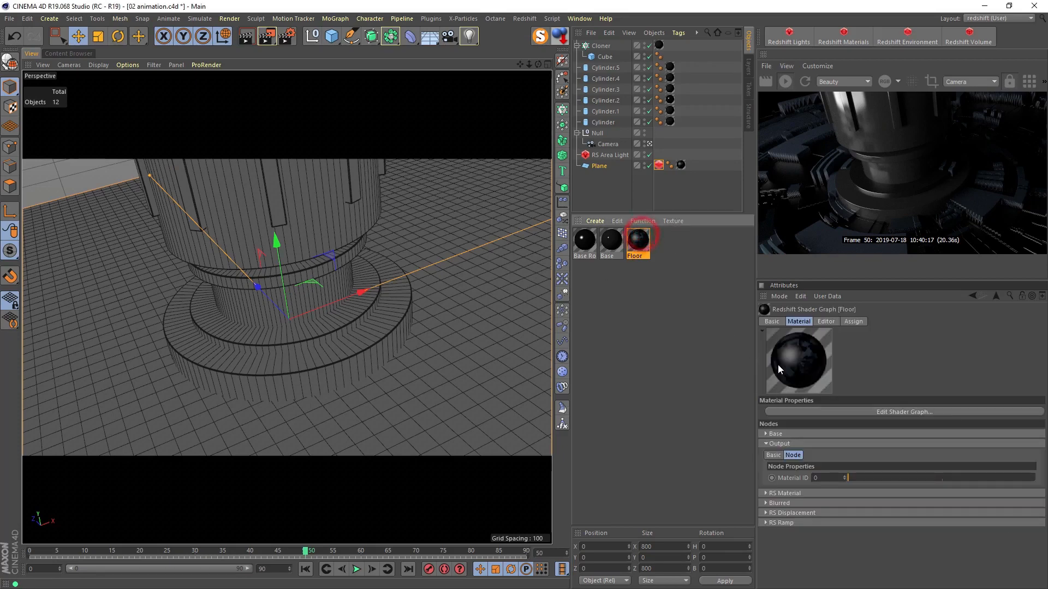
left_click(791, 412)
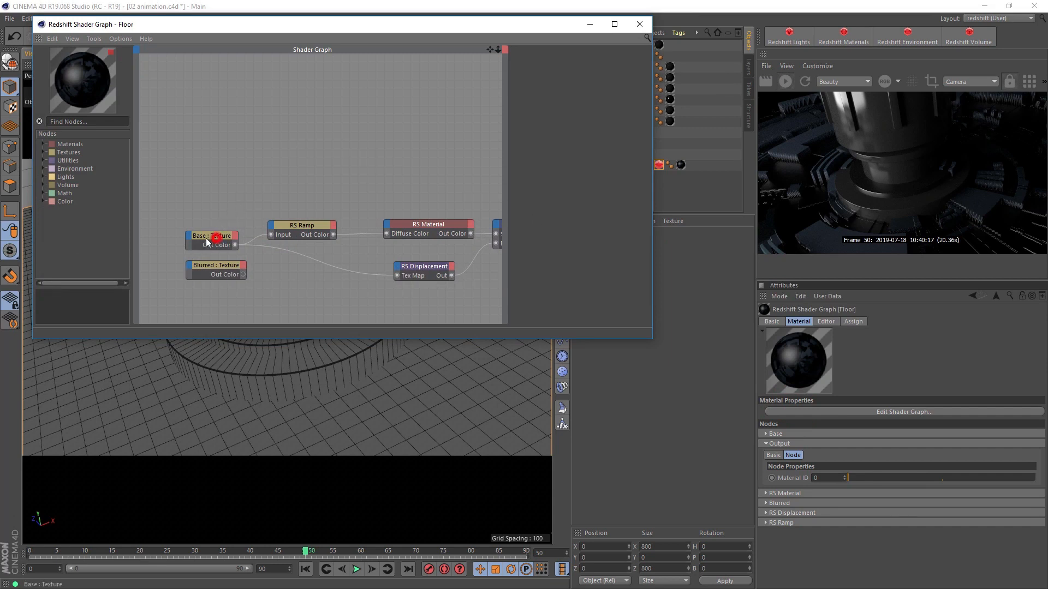
left_click_drag(217, 240, 195, 234)
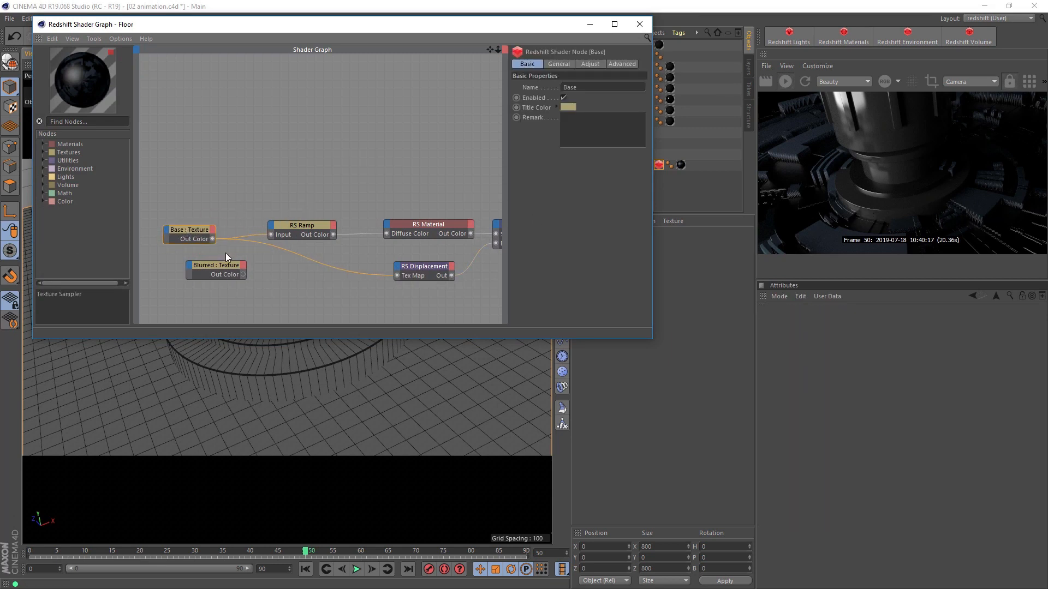
left_click_drag(221, 263, 203, 265)
left_click(560, 66)
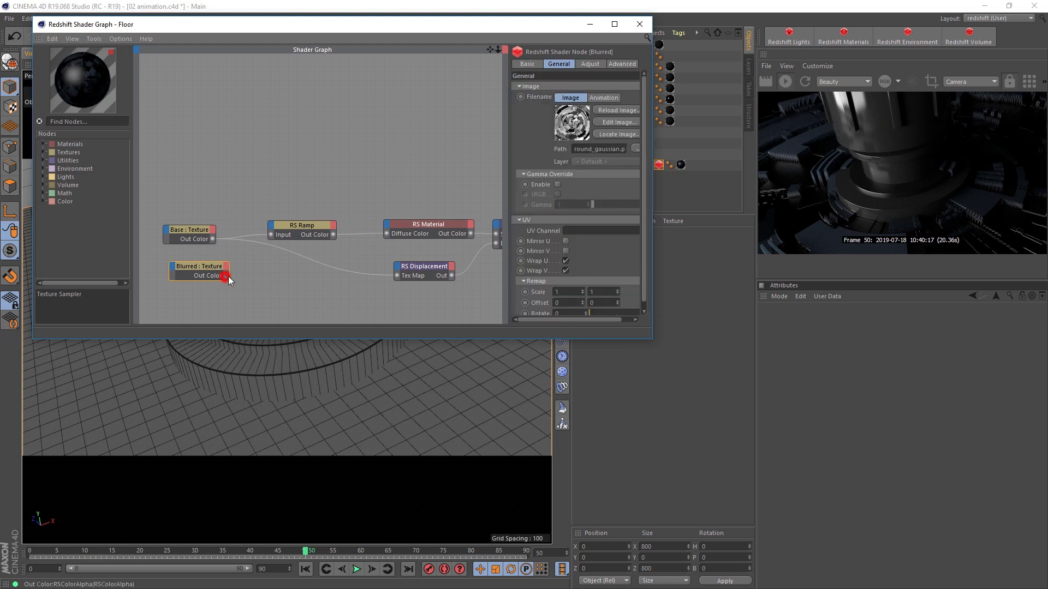
left_click_drag(226, 276, 397, 275)
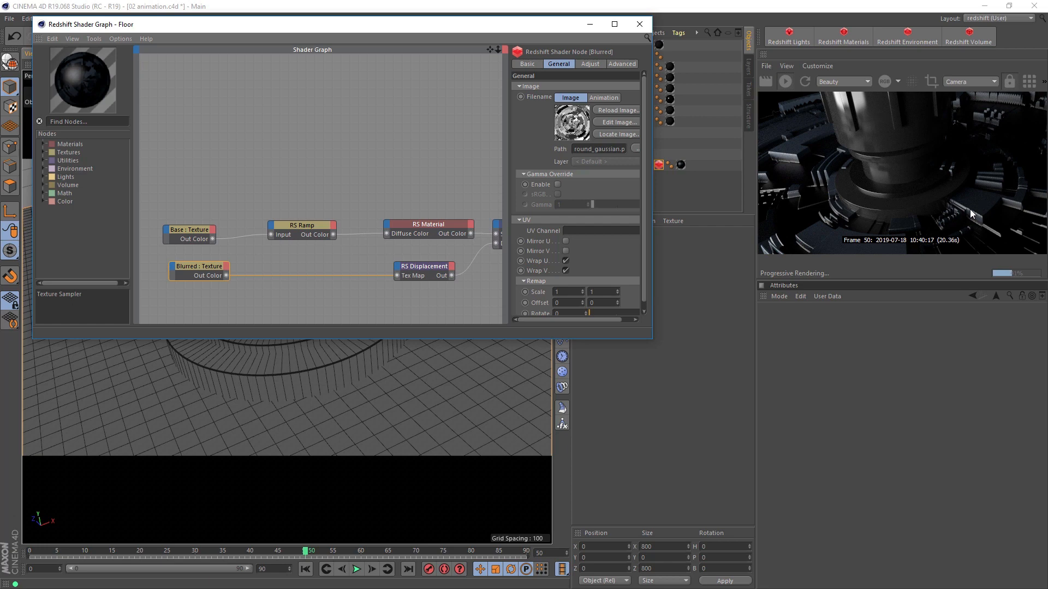
left_click(589, 24)
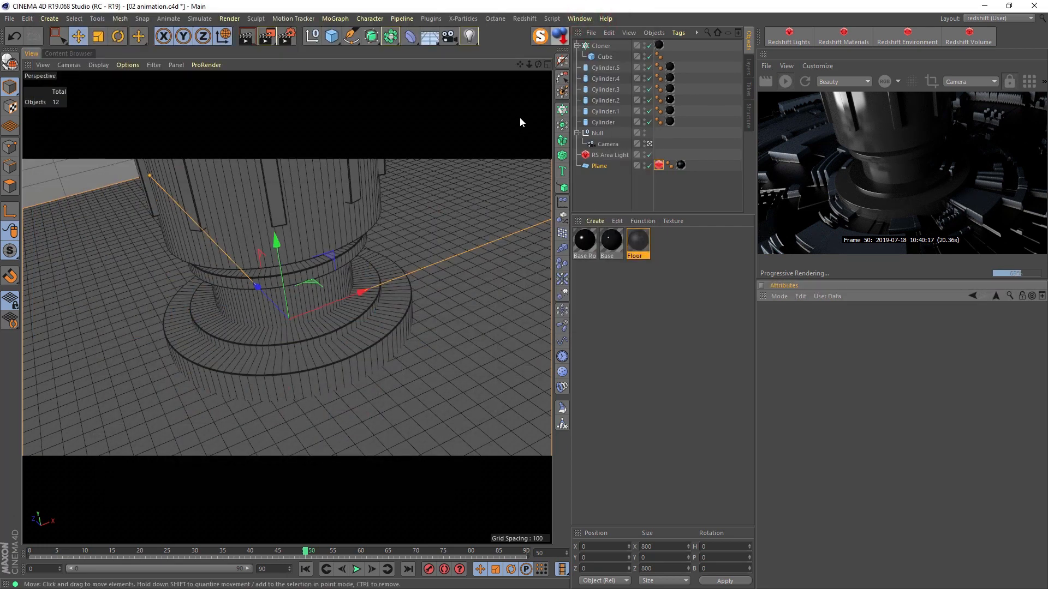
Try Maximum Subdivisions of 0, 2 and 3 in the plane's Redshift object tag.
left_click(658, 165)
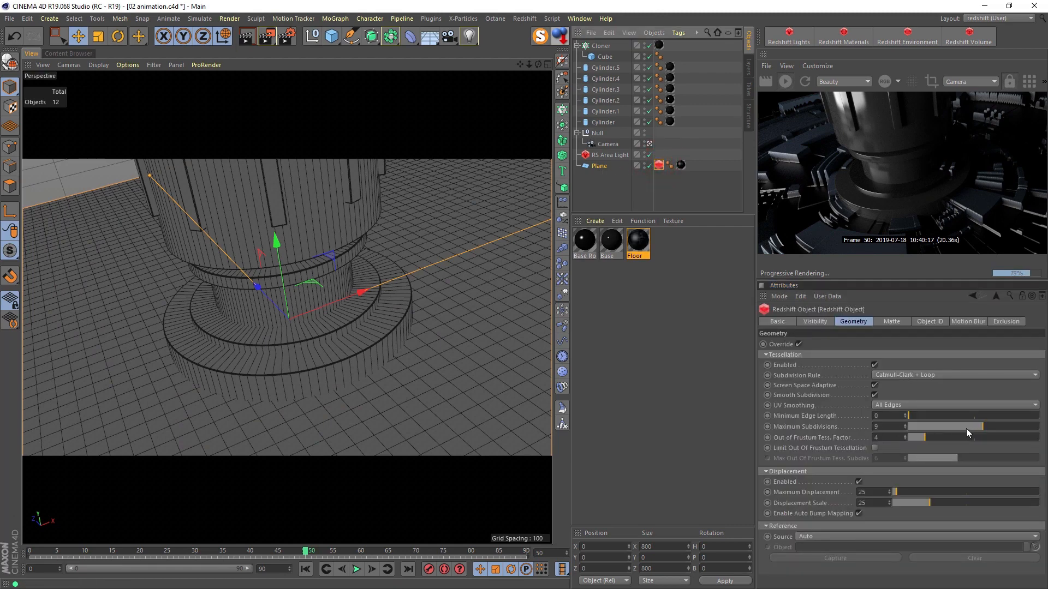
left_click_drag(964, 427, 946, 427)
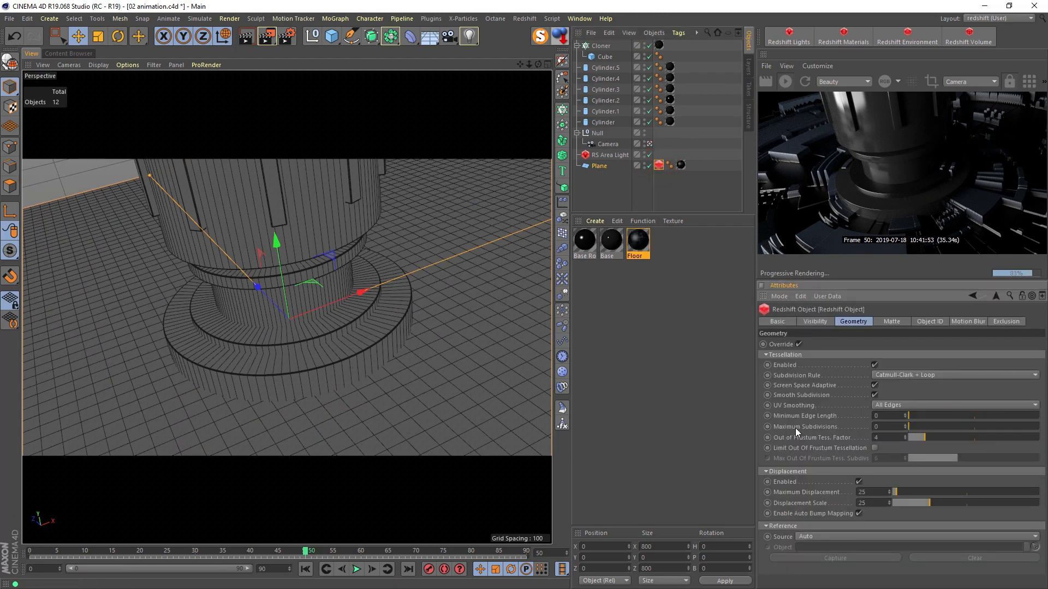
left_click(918, 428)
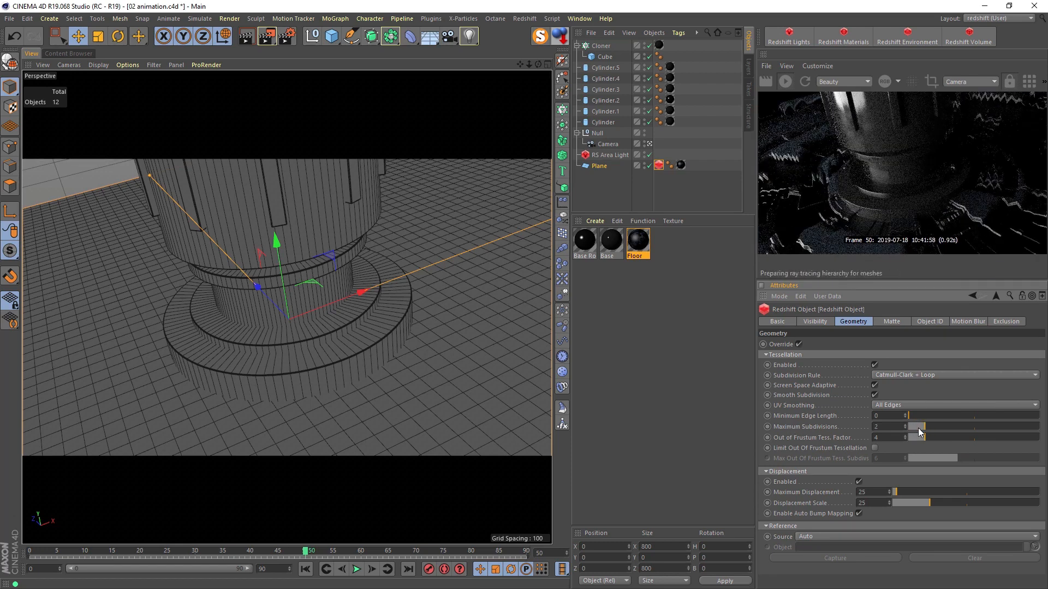
left_click(932, 428)
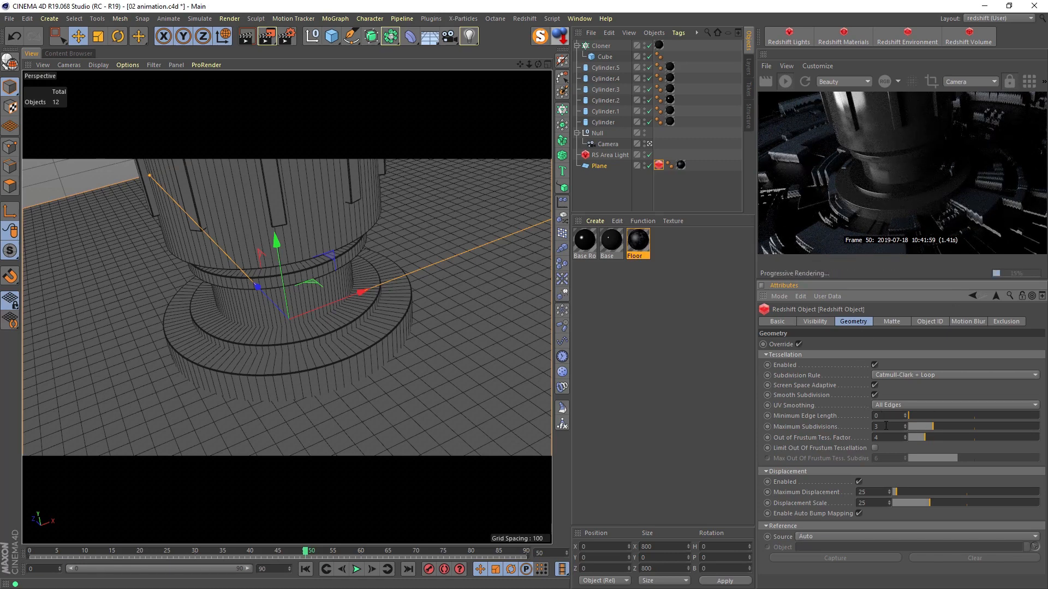
Set the plane's width and height segments to 20.
left_click(622, 166)
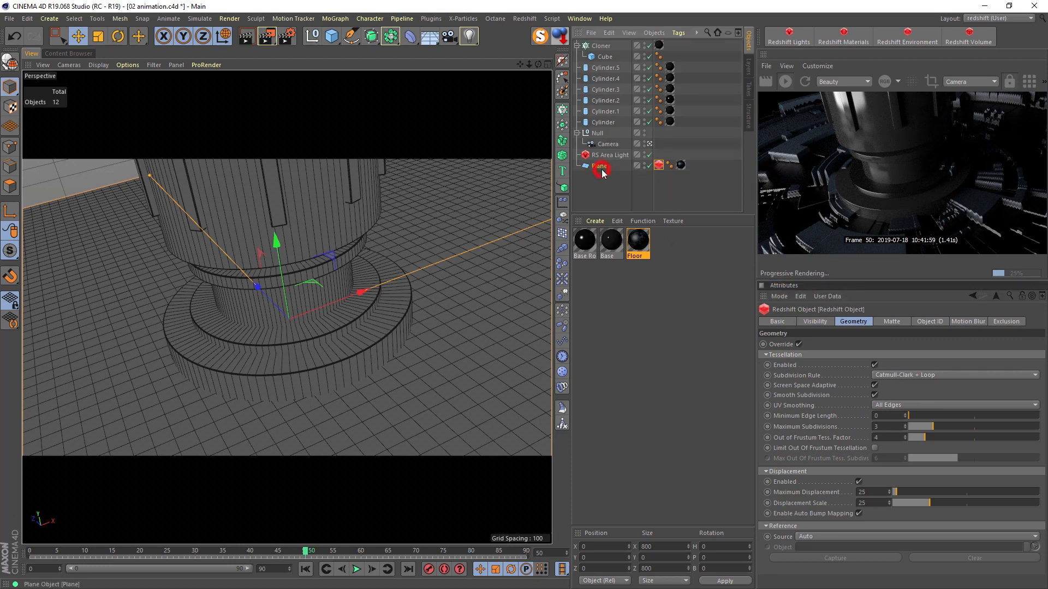
left_click(781, 363)
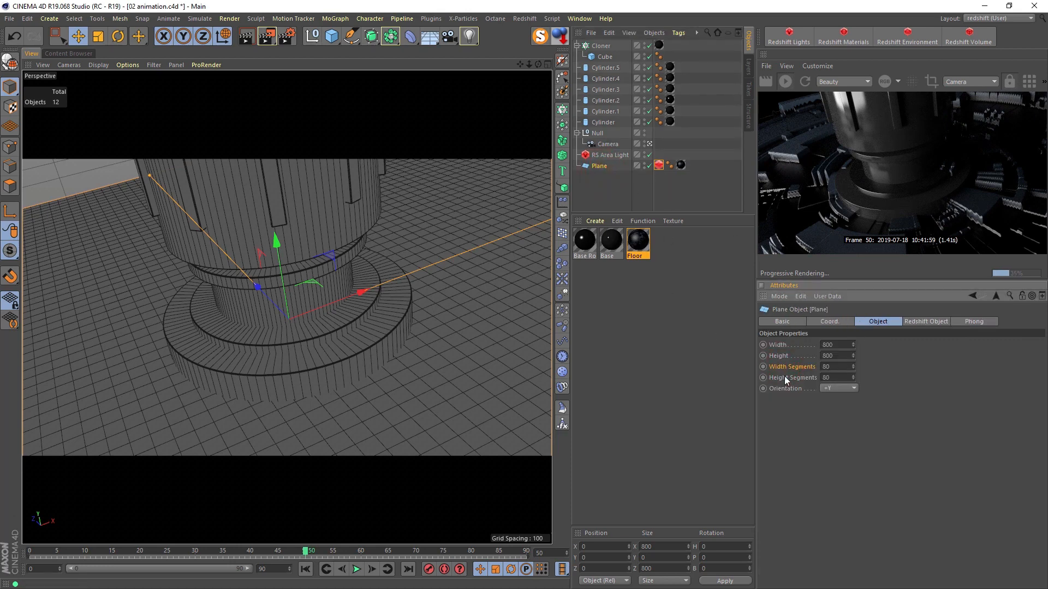
left_click(784, 376, "ctrl")
right_click(784, 376)
left_click(820, 447)
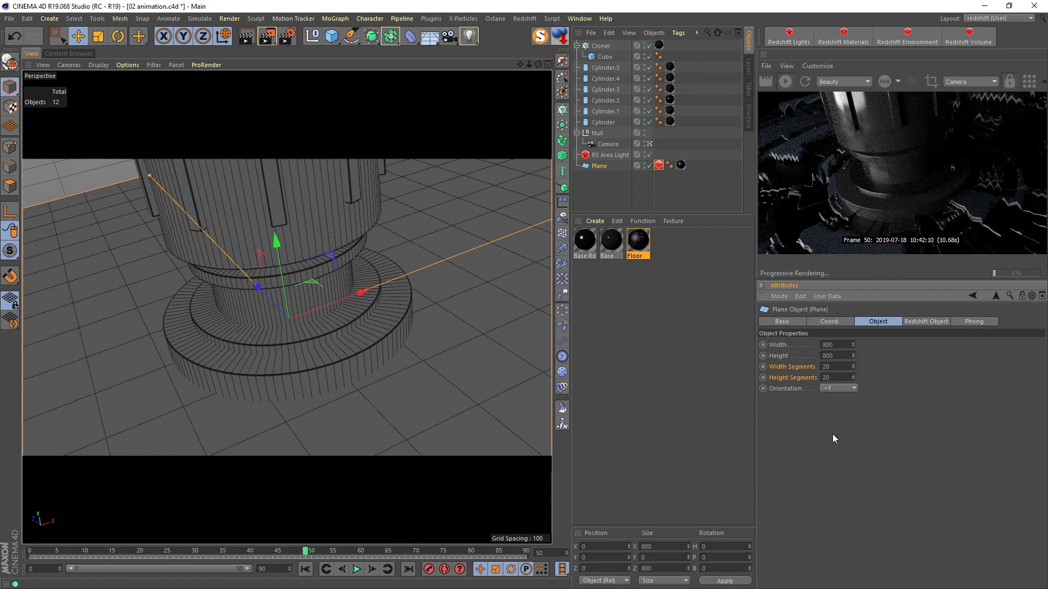
left_click(833, 434)
Raise Maximum Subdivisions to 6 in the plane's Redshift object tag.
left_click(658, 165)
left_click(904, 426)
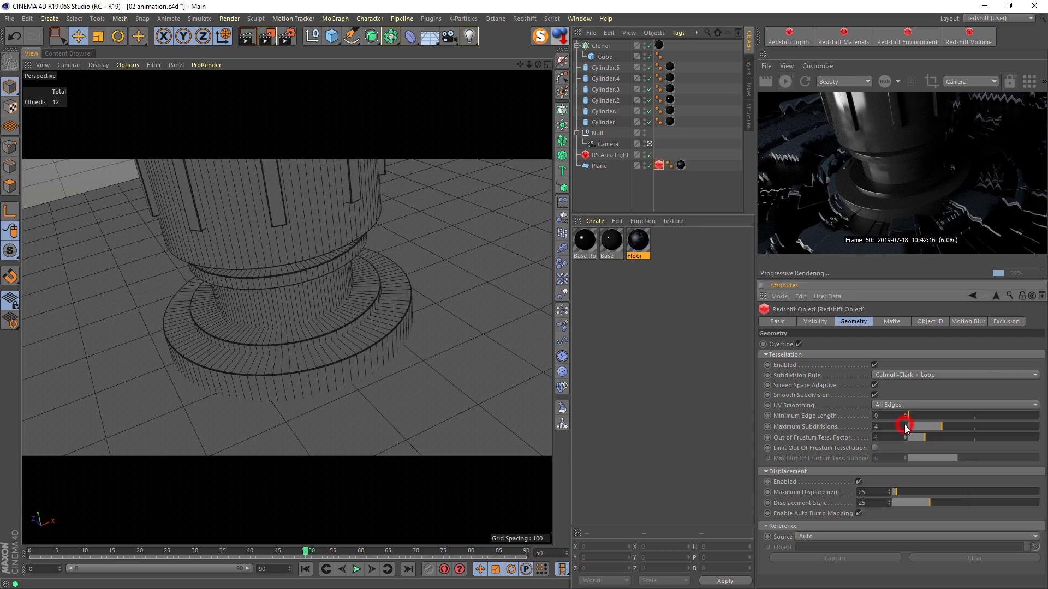
left_click(905, 425)
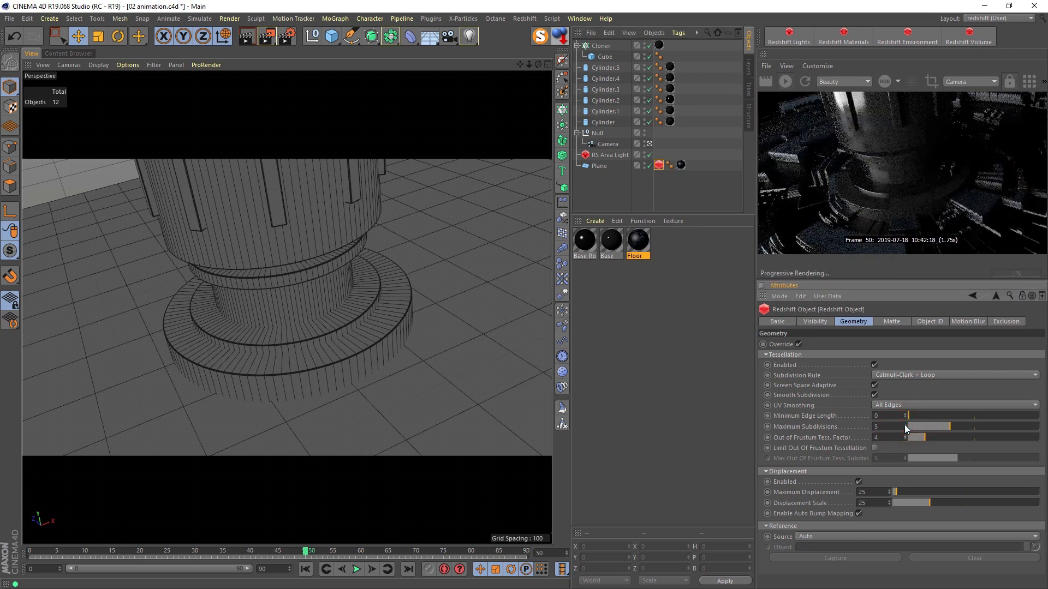
left_click(905, 425)
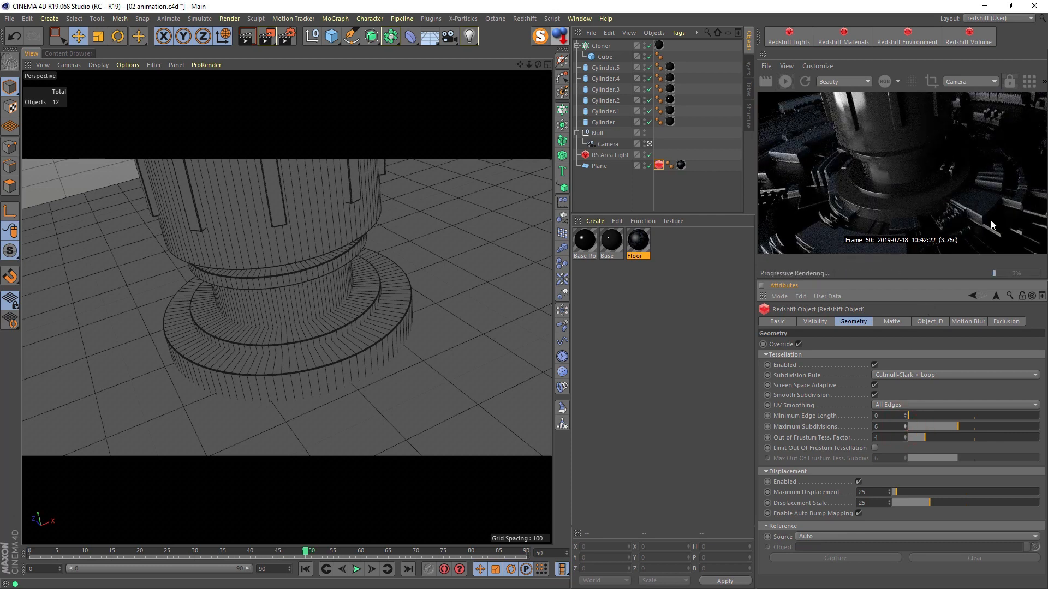
Set the plane's width and height segments to 40.
left_click(602, 169)
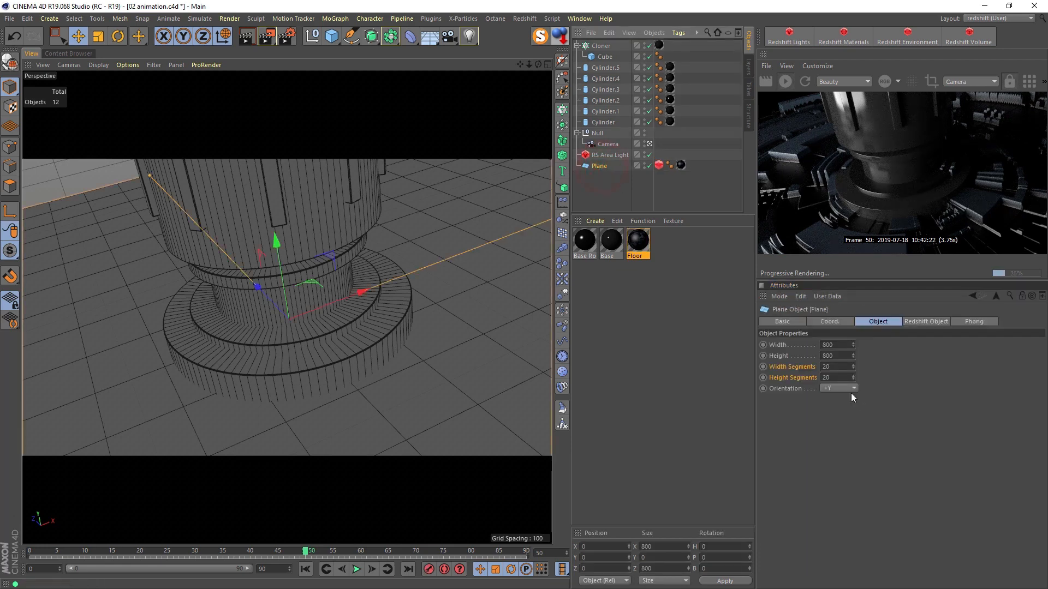
double_click(835, 367)
type("40")
key("Return")
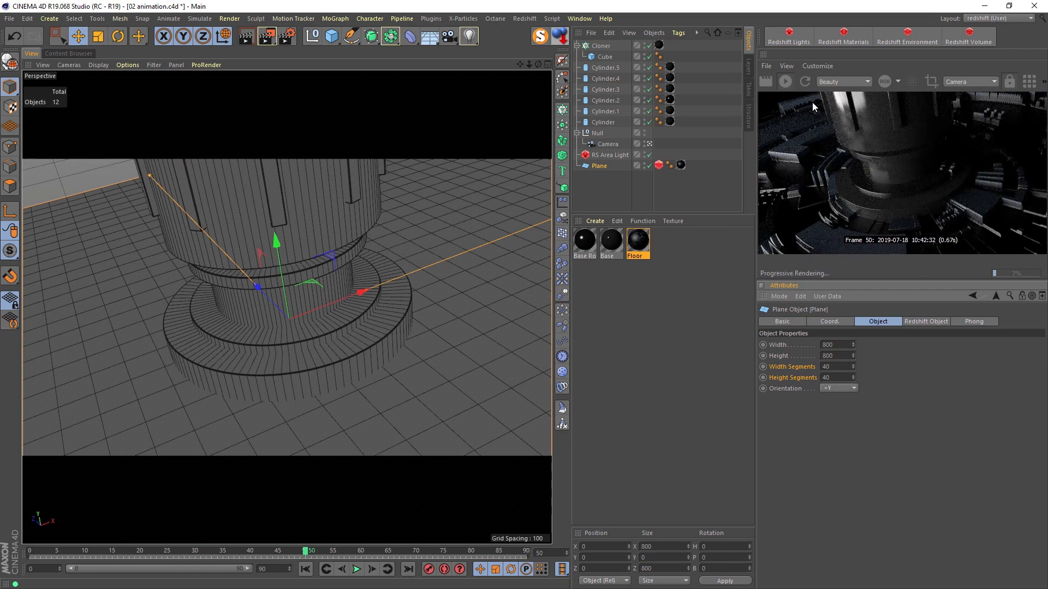
Try 80 width and height segments on the floor plane, and restore both to 40.
double_click(836, 367)
type("80")
double_click(829, 377)
type("80")
key("Return")
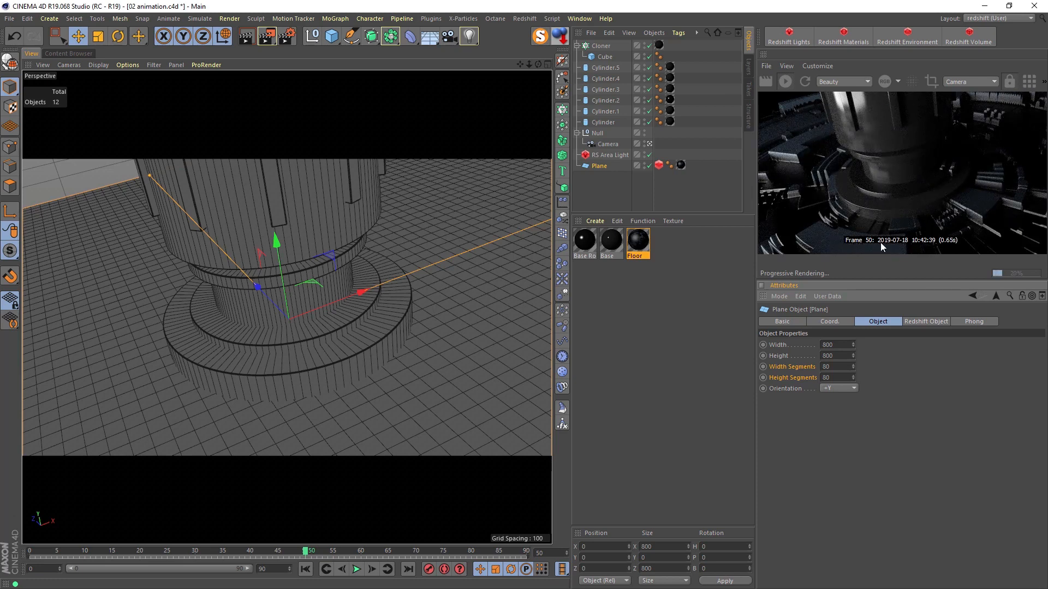
left_click_drag(833, 367, 802, 378)
type("4040")
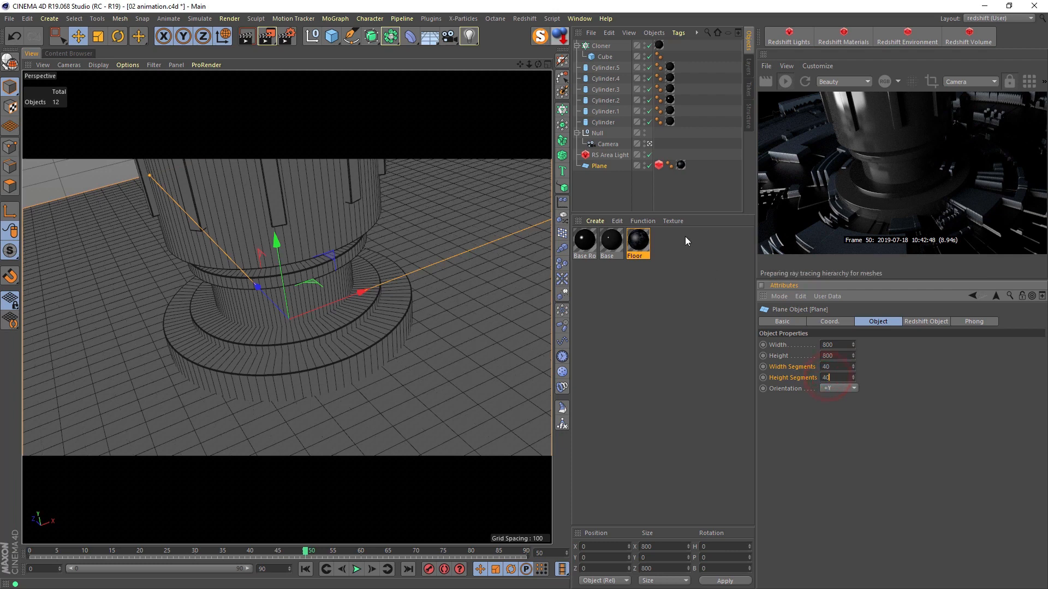
key("Return")
Try Maximum Subdivisions of 12 in the floor plane's Redshift object tag, and restore it to 6.
left_click(659, 165)
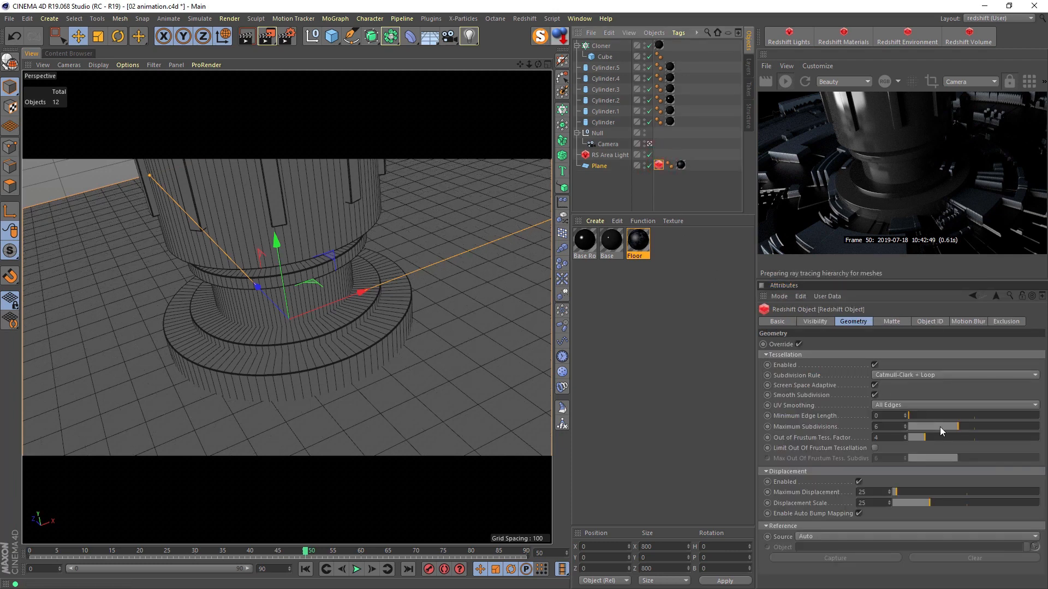
left_click_drag(989, 425, 1000, 425)
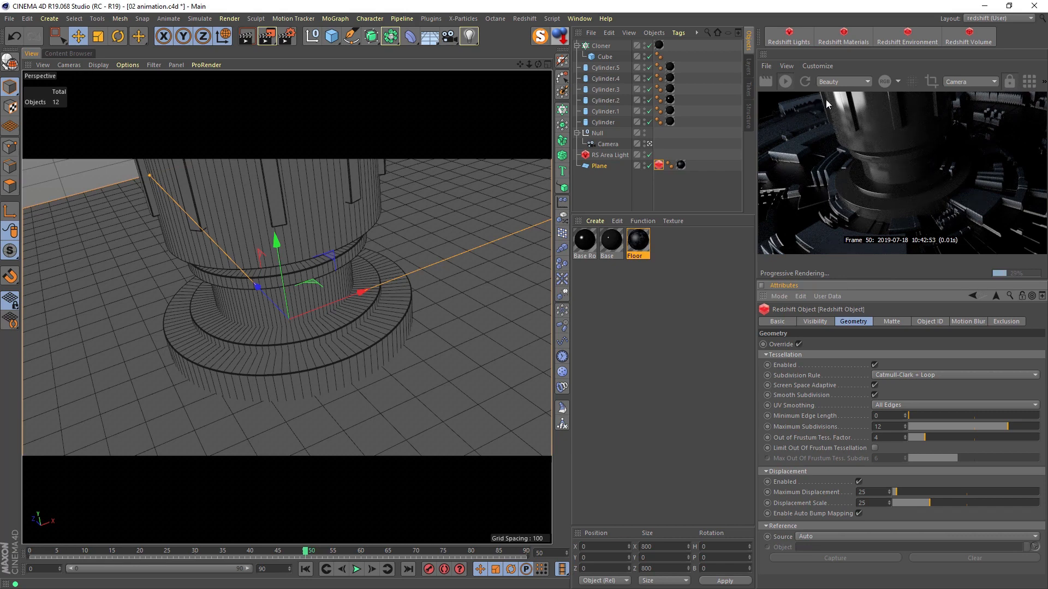
left_click(893, 427)
type("6")
key("Return")
Try an Out of Frustum Tess. Factor of 2 for the floor plane, and restore it to 4.
left_click_drag(879, 436, 834, 429)
type("2")
key("Return")
type("4")
key("Return")
Try a Minimum Edge Length of 2 and restore 0, and switch Auto Bump Mapping off and on again for the floor plane.
double_click(889, 416)
type("2")
key("Return")
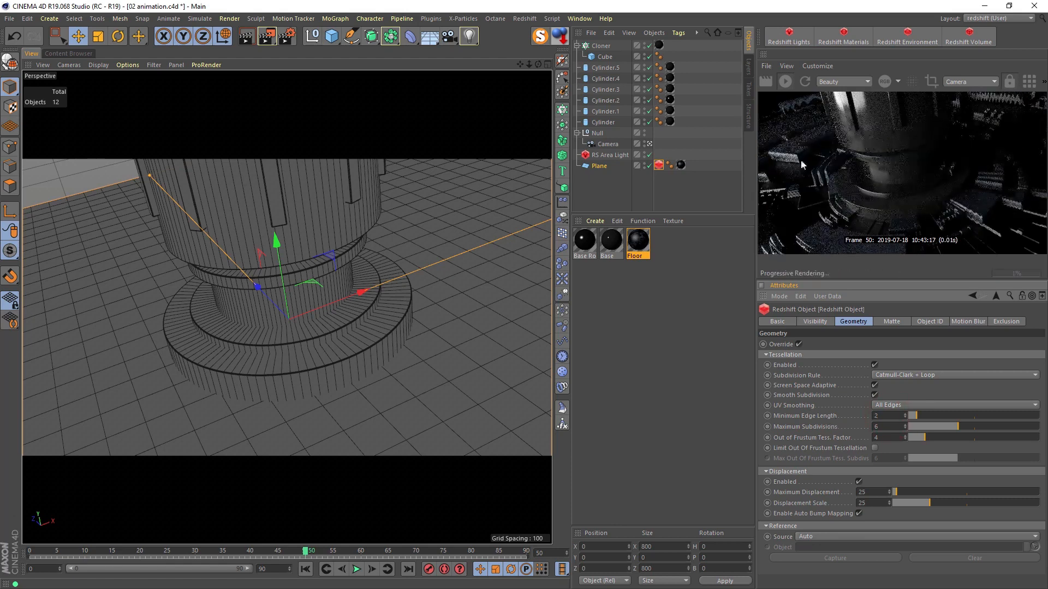
double_click(887, 416)
type("0")
key("Return")
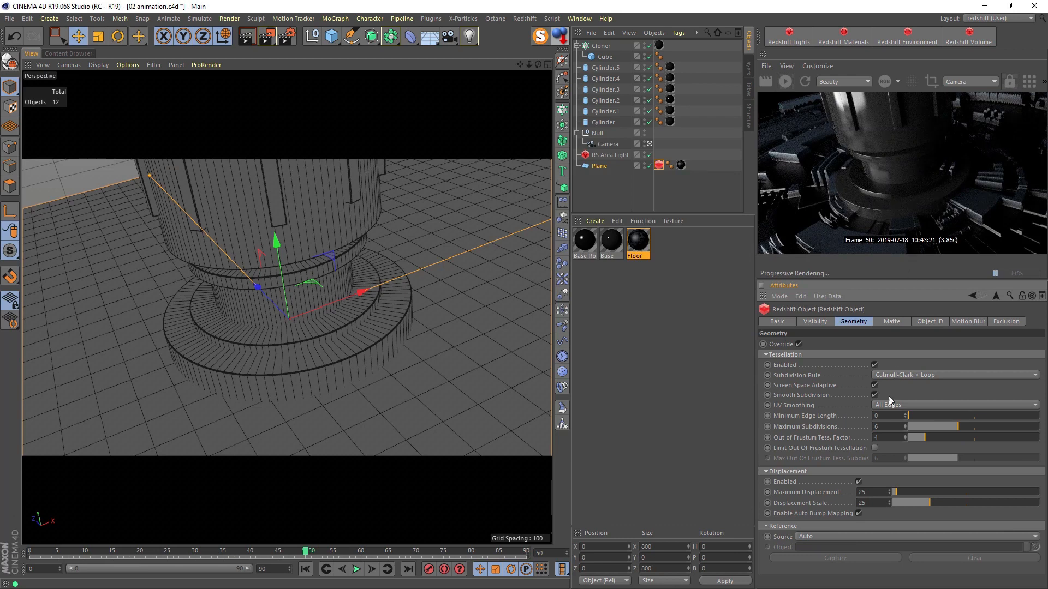
left_click(859, 513)
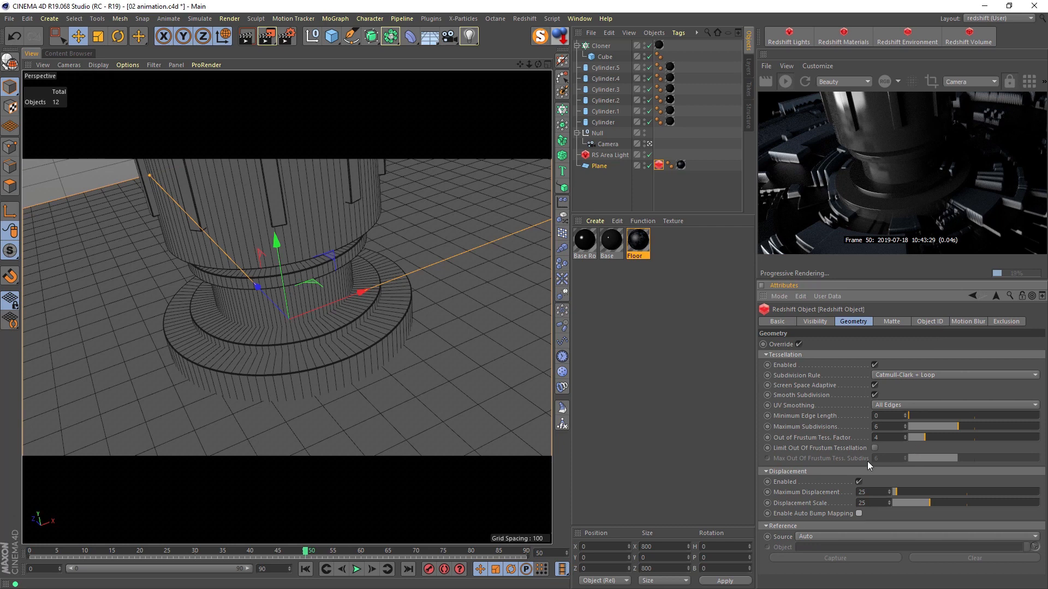
left_click(859, 513)
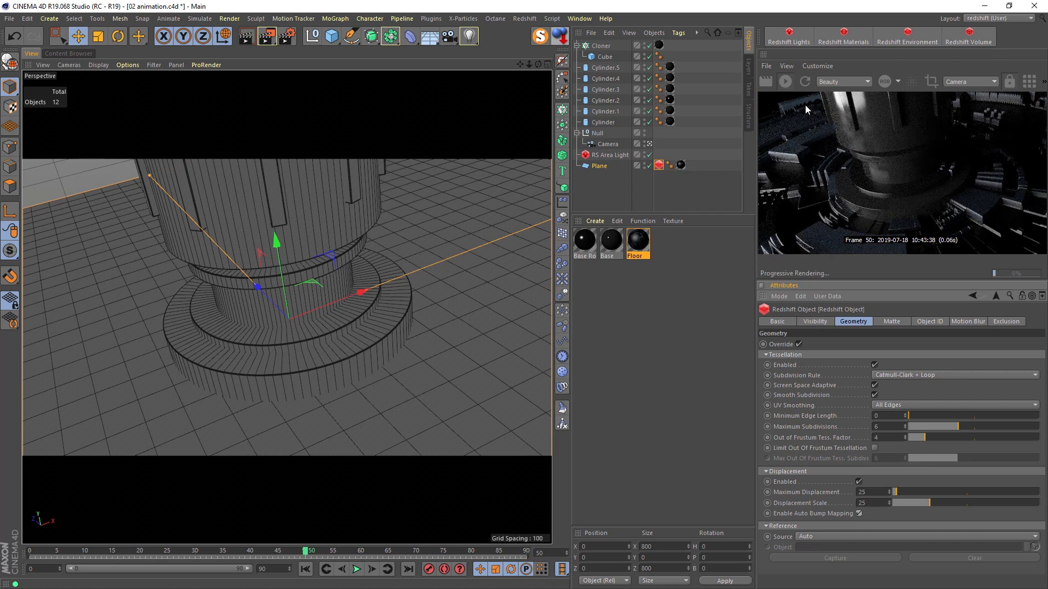
Create a Redshift Incandescent material and add a Texture node to its shader graph.
left_click(843, 37)
mouse_move(878, 39)
left_click(928, 92)
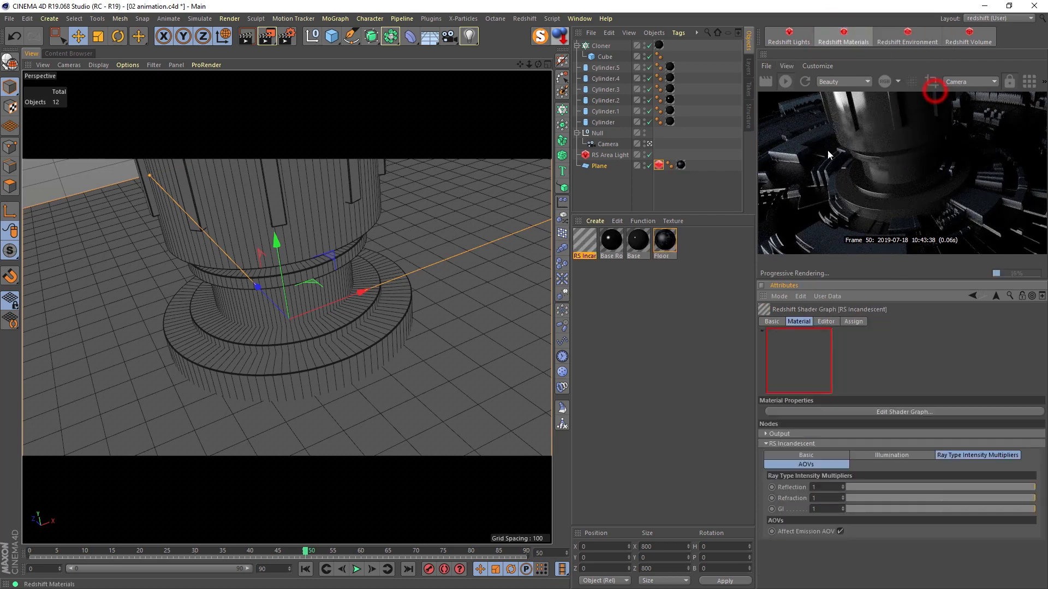
left_click(824, 412)
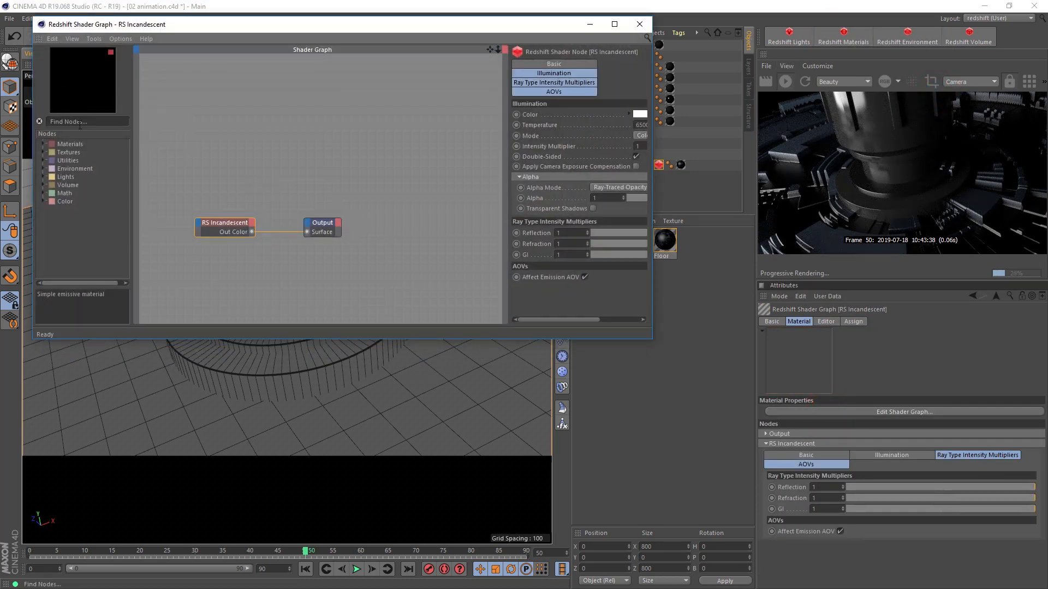
left_click(52, 121)
type("rwztex")
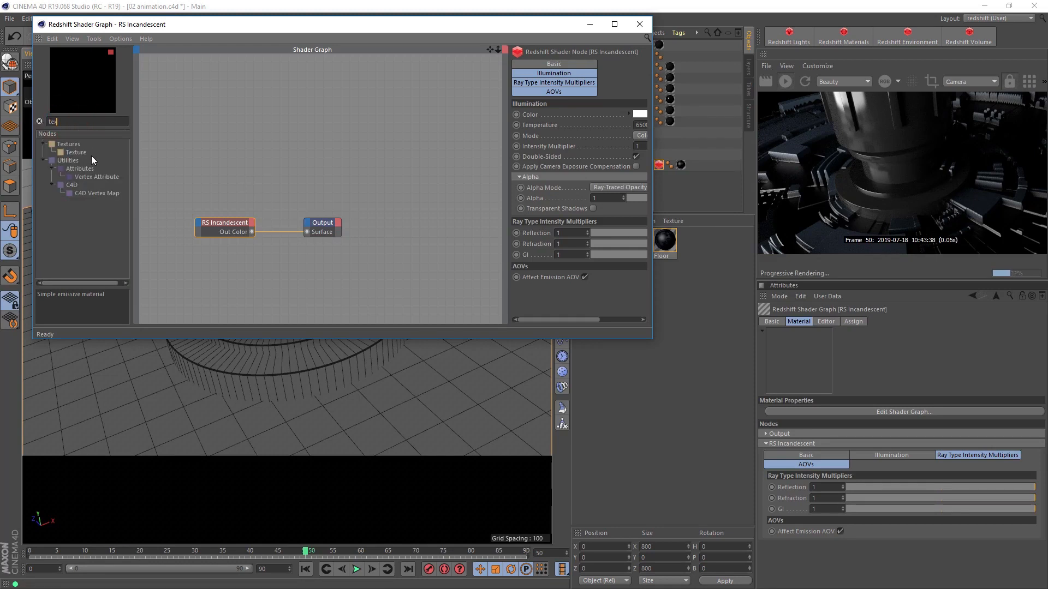
left_click_drag(82, 154, 220, 203)
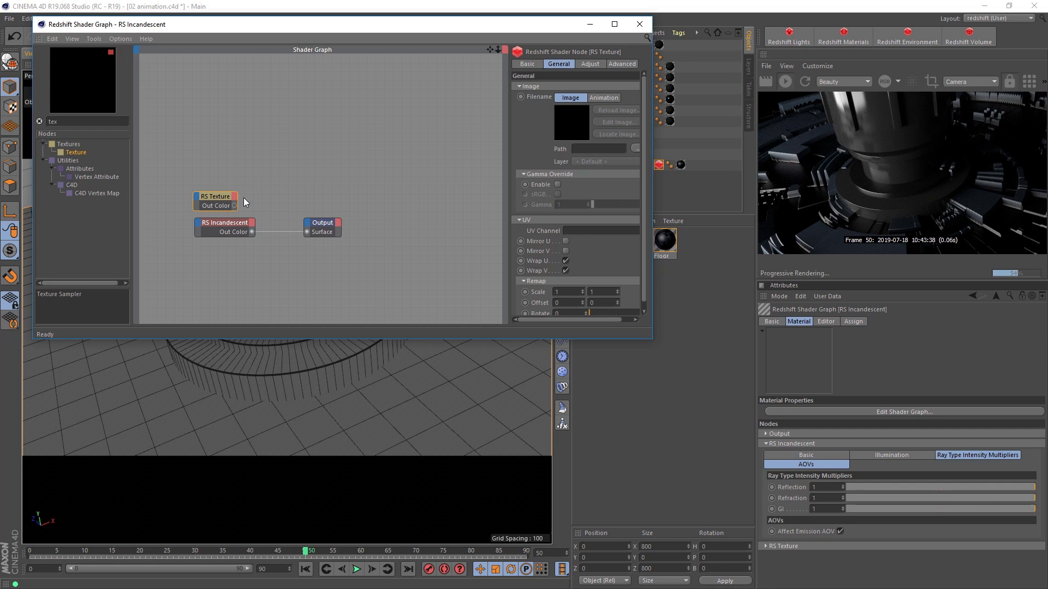
Load Comp 1_00000.tif from the Comp 1 folder into the RS Texture node.
left_click(635, 148)
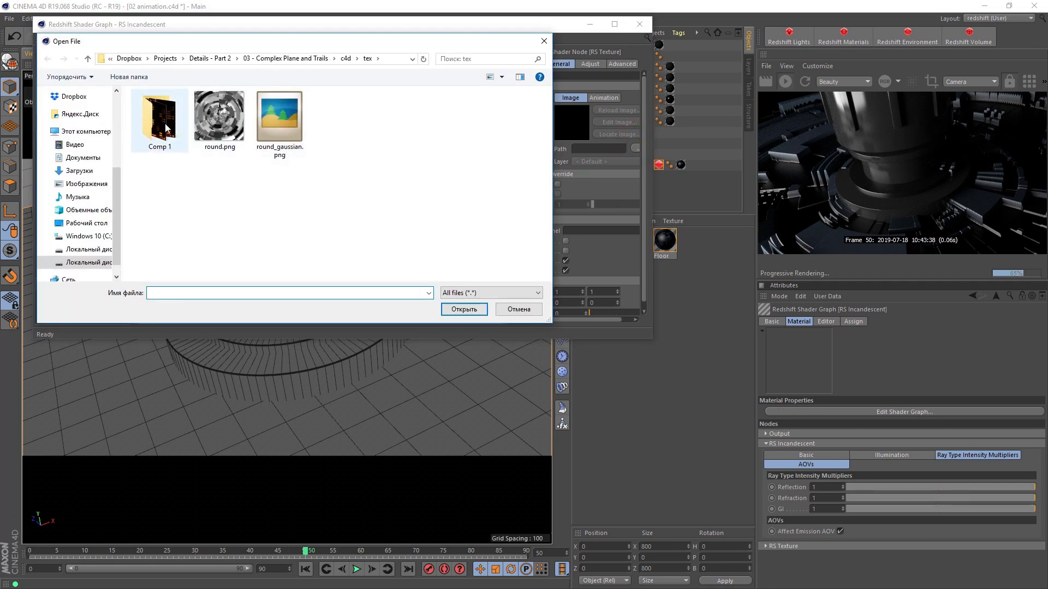
left_click(164, 129)
double_click(163, 123)
left_click(163, 120)
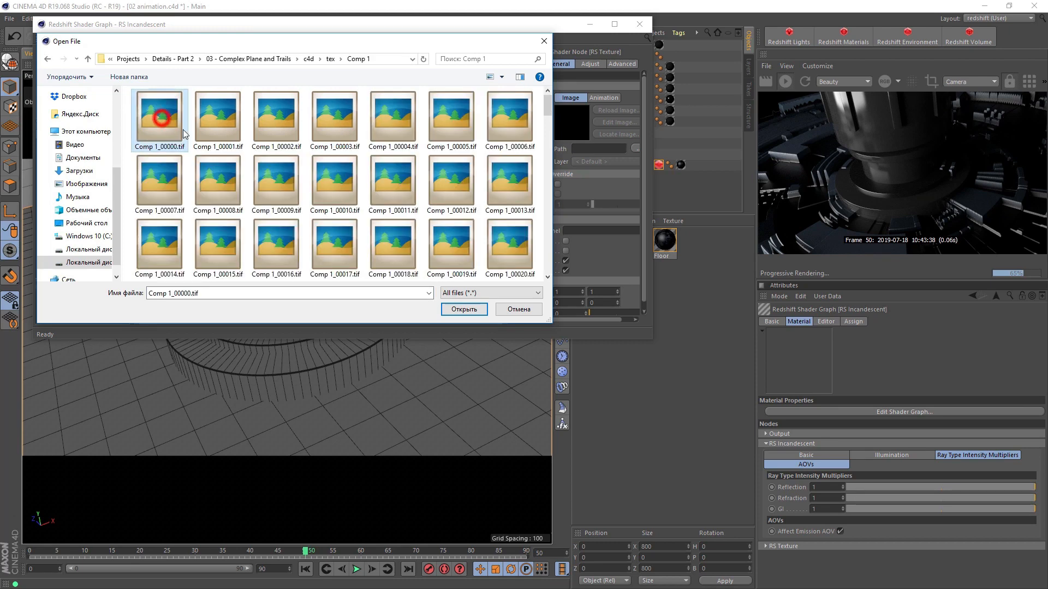
left_click(464, 309)
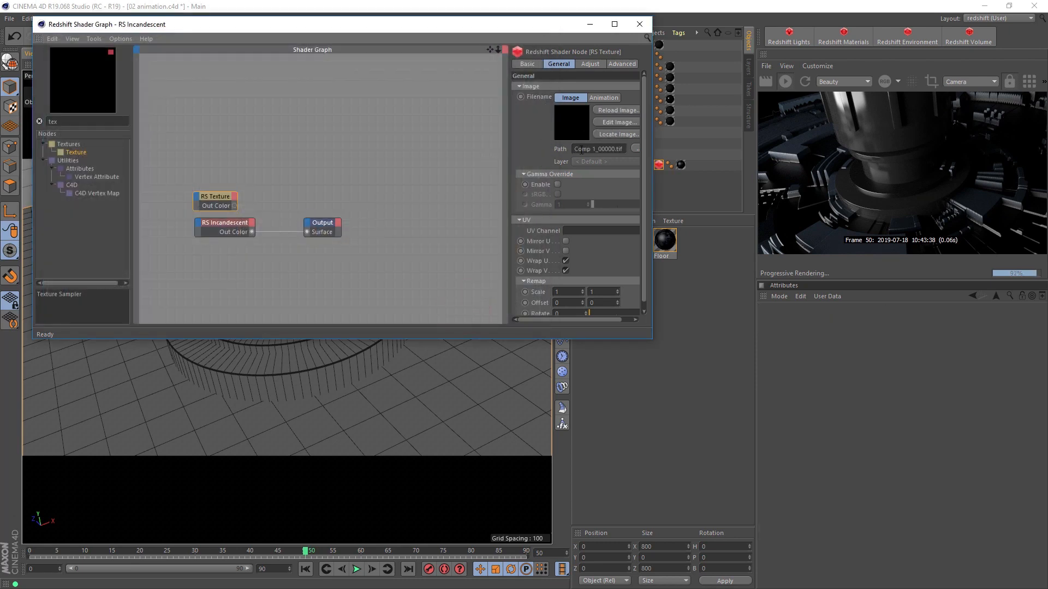
Set the texture's animation mode to Simple and detect the frames of the image sequence.
left_click(604, 98)
left_click(615, 148)
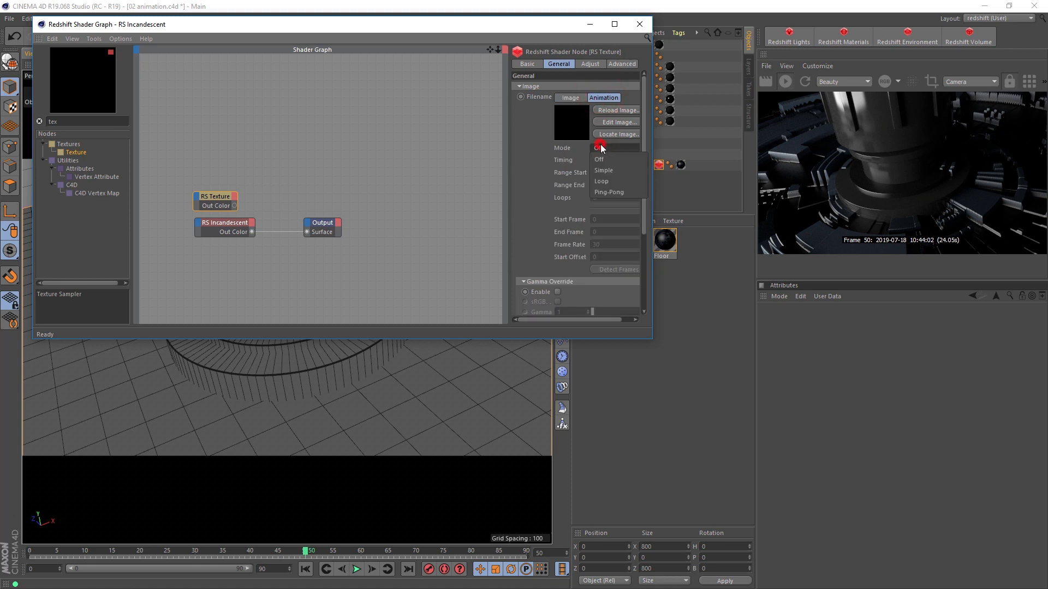
left_click(610, 171)
left_click(619, 270)
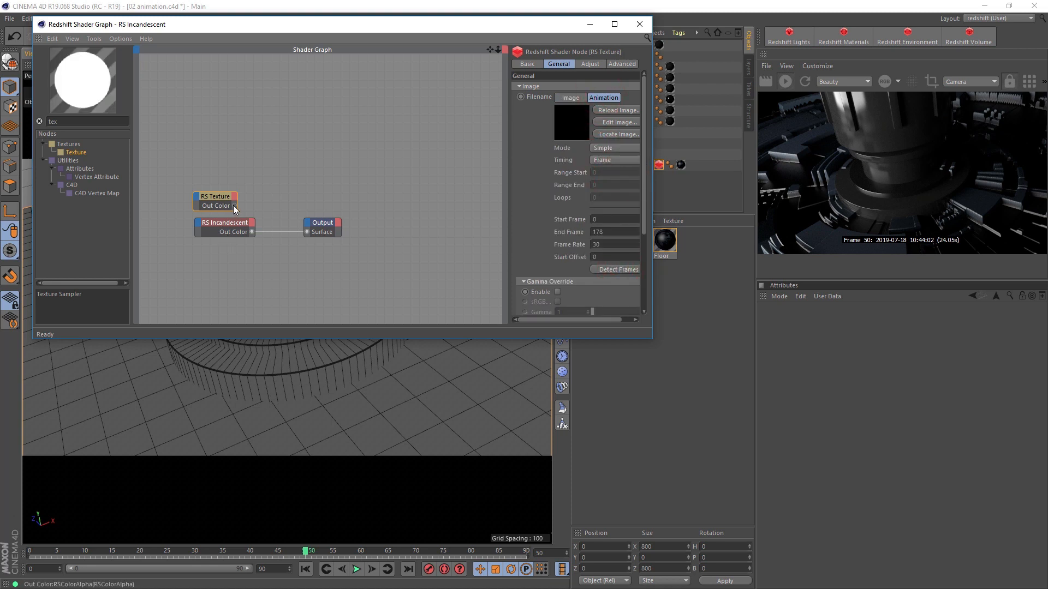
Connect the RS Texture's Out Color to both the Color and Alpha inputs of the RS Incandescent node.
left_click_drag(235, 206, 198, 224)
mouse_move(229, 230)
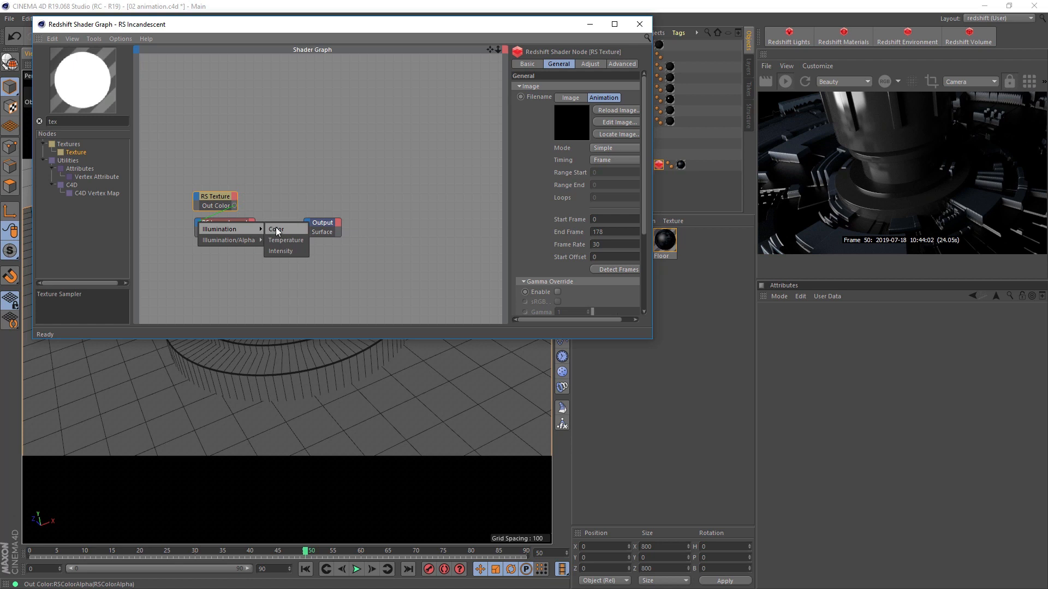
left_click(277, 231)
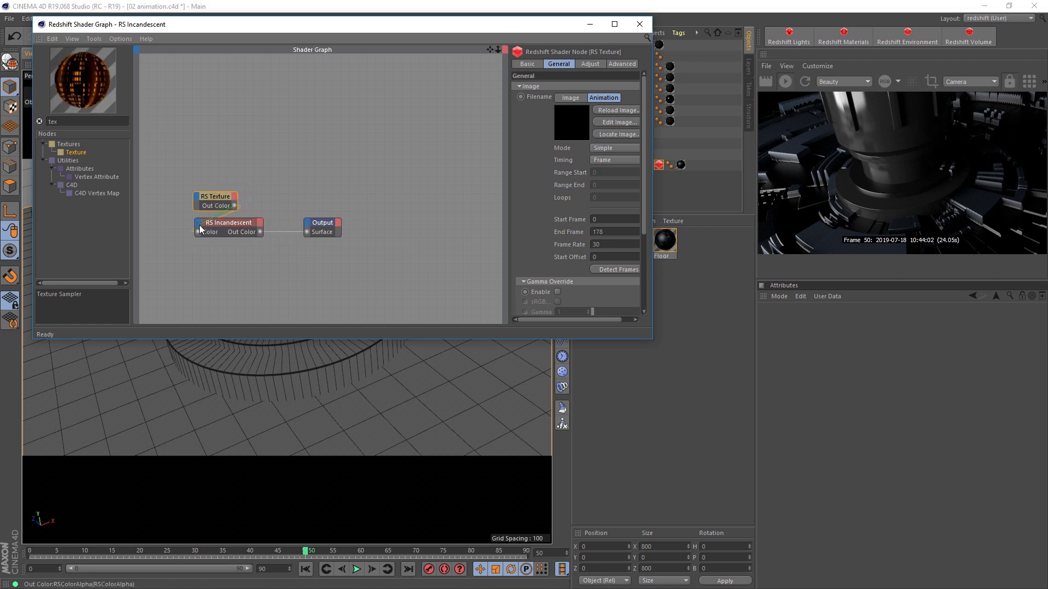
left_click_drag(200, 226, 199, 221)
left_click(275, 238)
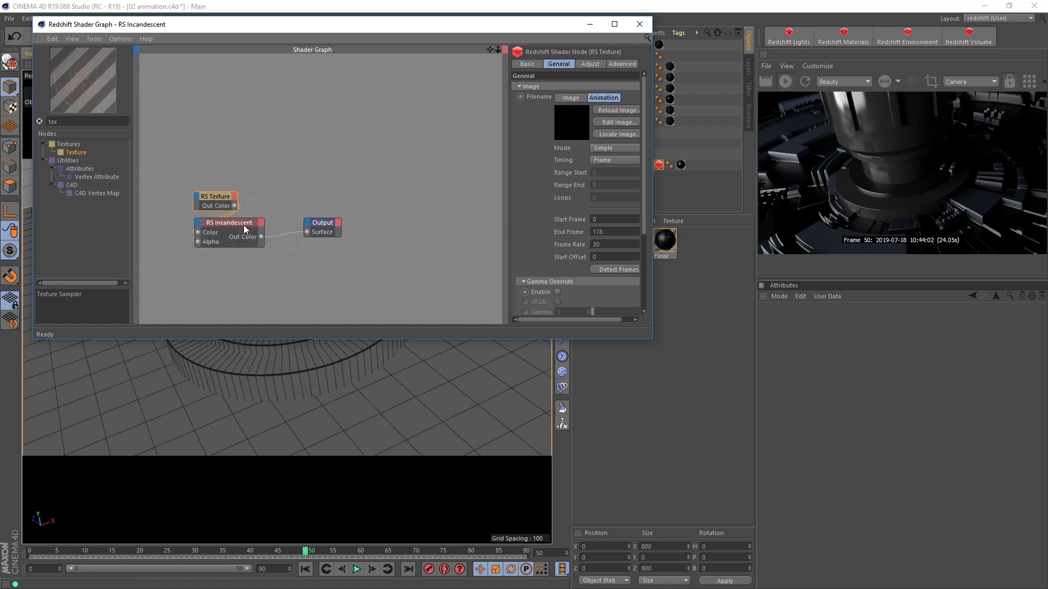
Enable Transparent Shadows on the RS Incandescent node, reposition the RS Texture node and close the shader graph.
left_click(245, 229)
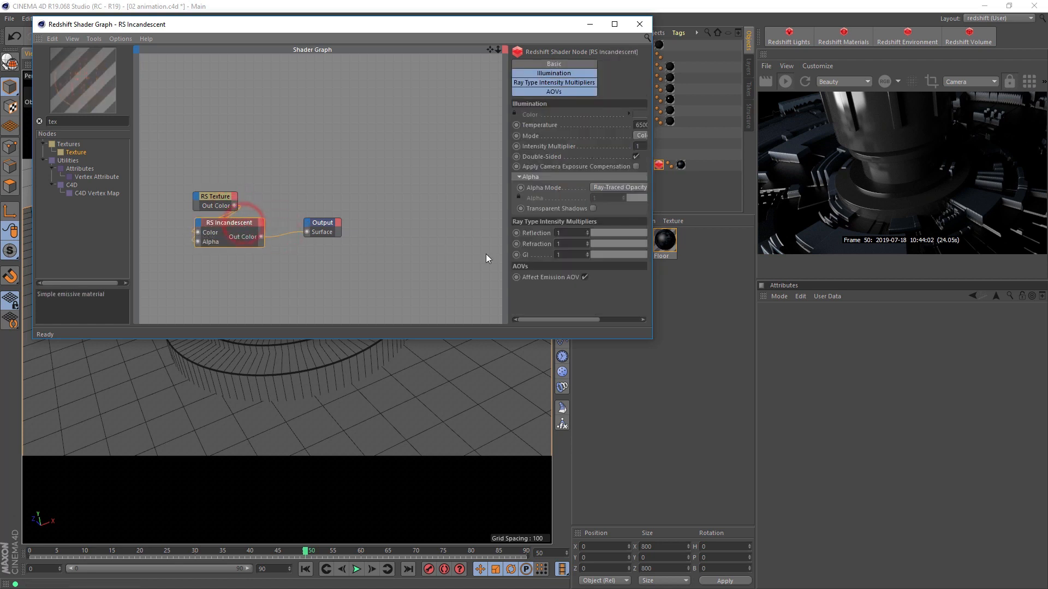
left_click(572, 73)
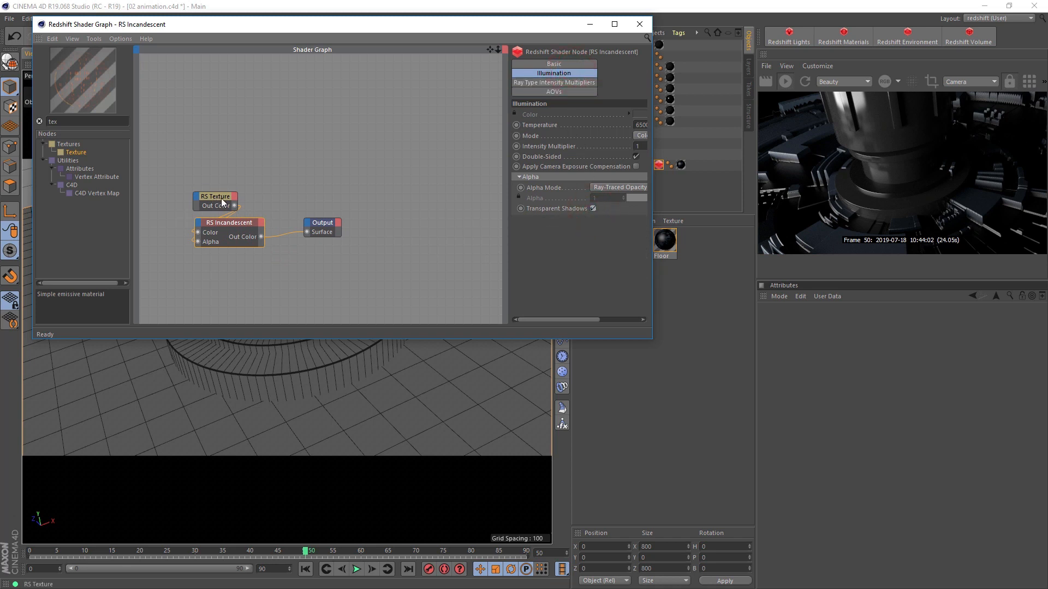
left_click_drag(221, 198, 170, 210)
left_click(639, 25)
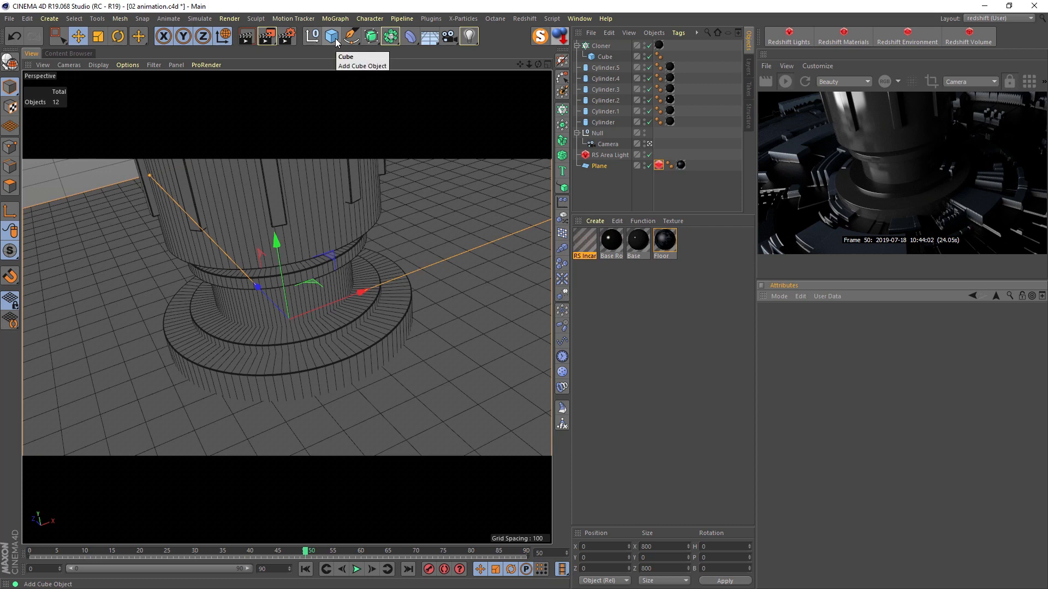
Add a second plane narrowed to a width of about 119, and add an Arc spline of type Segment.
left_click_drag(337, 42, 441, 65)
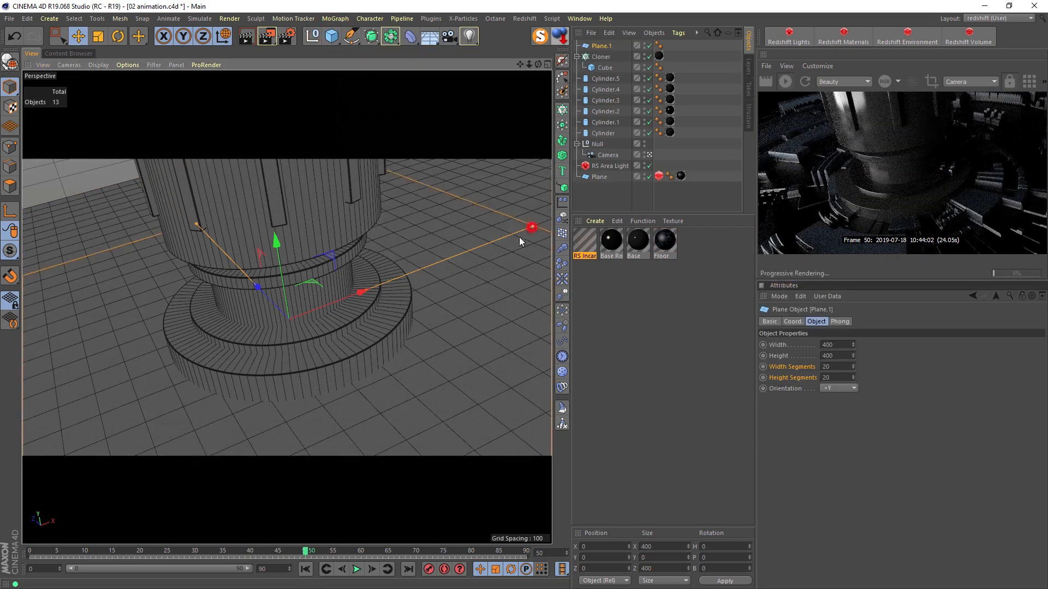
left_click_drag(530, 227, 374, 297)
left_click_drag(352, 36, 473, 57)
left_click(852, 345)
left_click(852, 355)
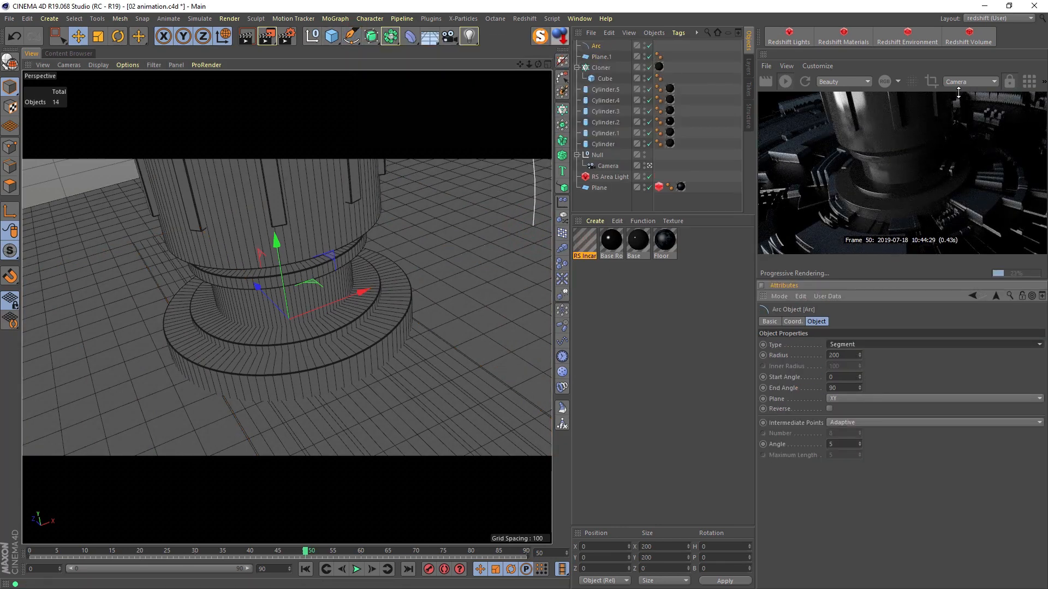
Lock the render view's camera and set the arc's plane to ZY.
left_click(1009, 83)
middle_click(389, 232)
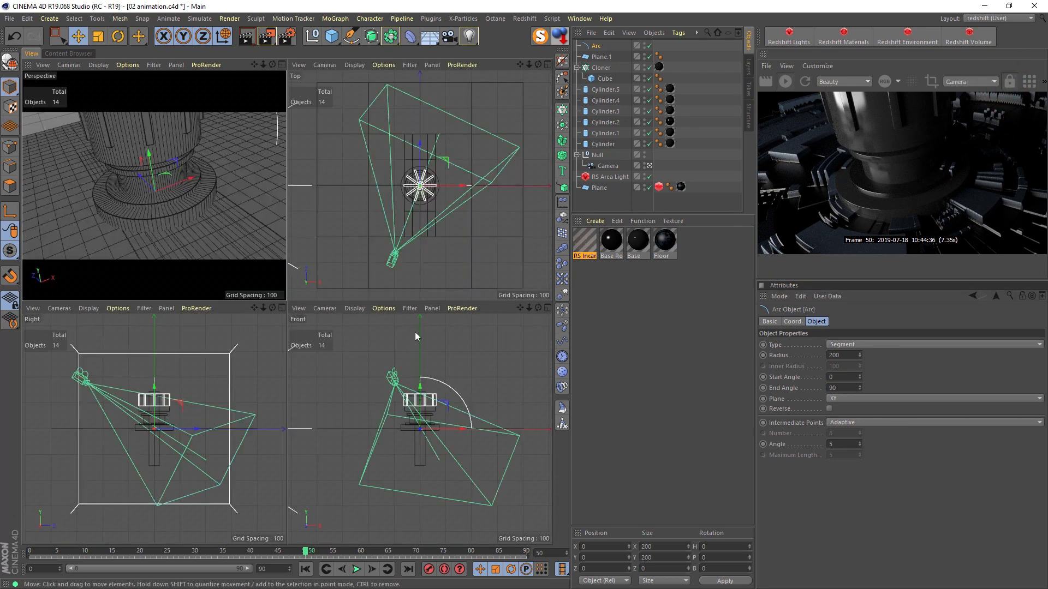
middle_click(421, 349)
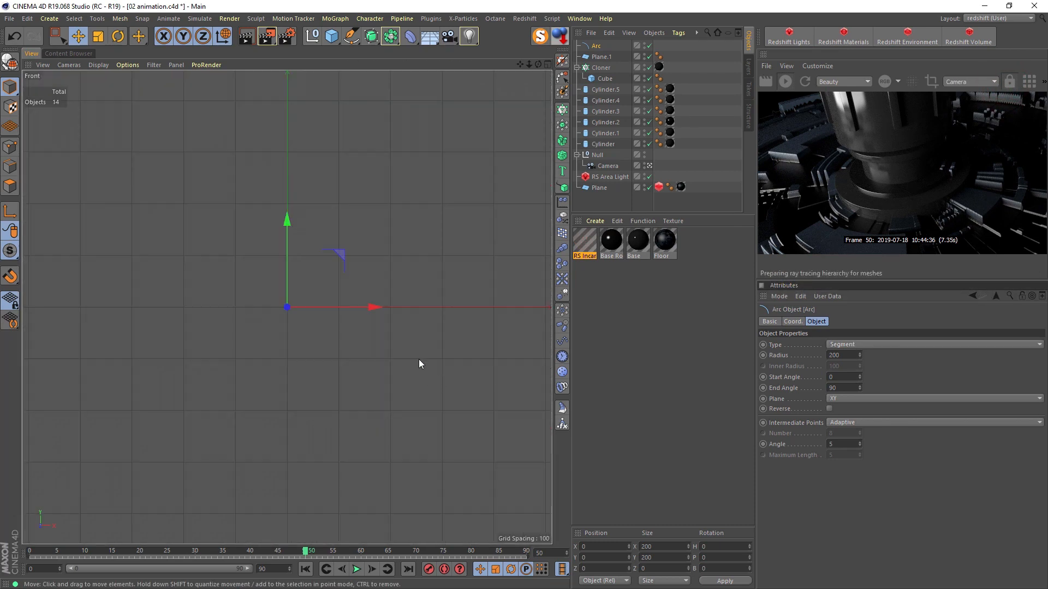
left_click(849, 398)
left_click(849, 410)
middle_click(353, 209)
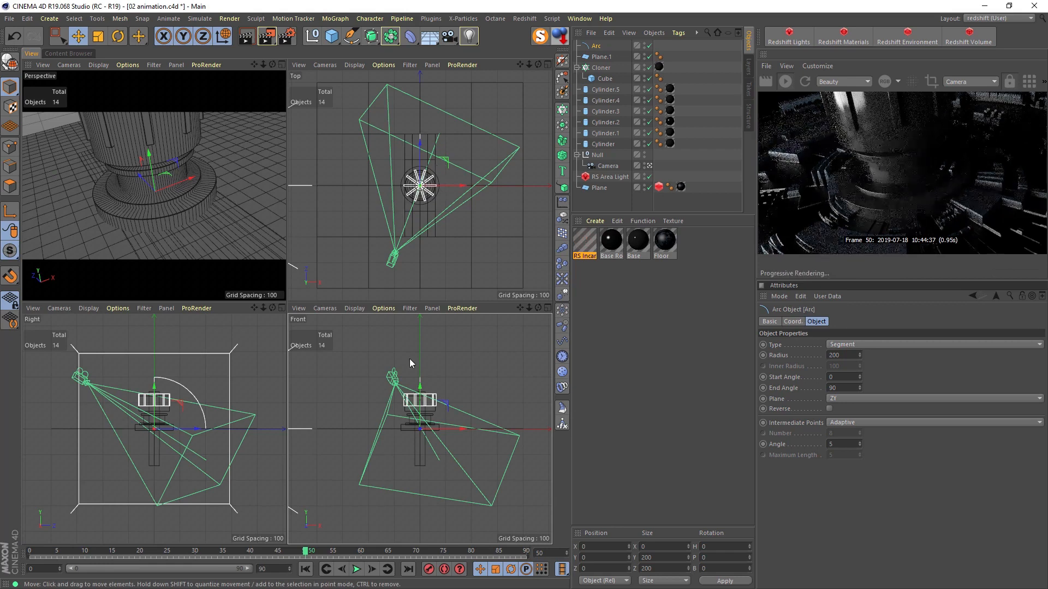
Raise the arc to about 76 in Y and scale it down to a radius of about 38.
left_click_drag(421, 391, 421, 382)
key("t")
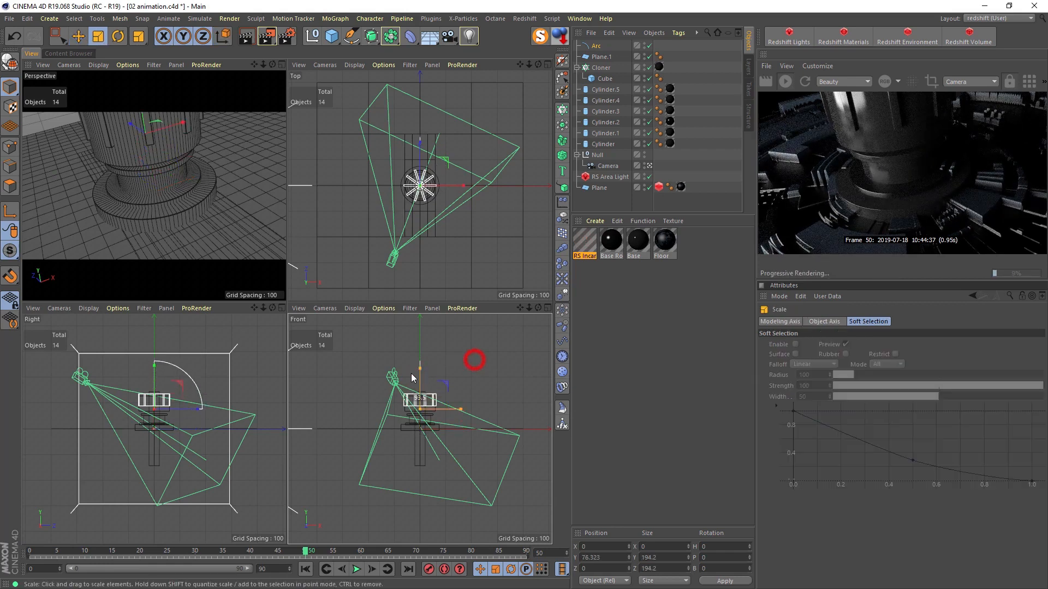
left_click_drag(477, 357, 147, 400)
key("e")
Lay the arc in the XZ plane, enlarge it to a radius of about 91 and rotate it.
left_click(599, 47)
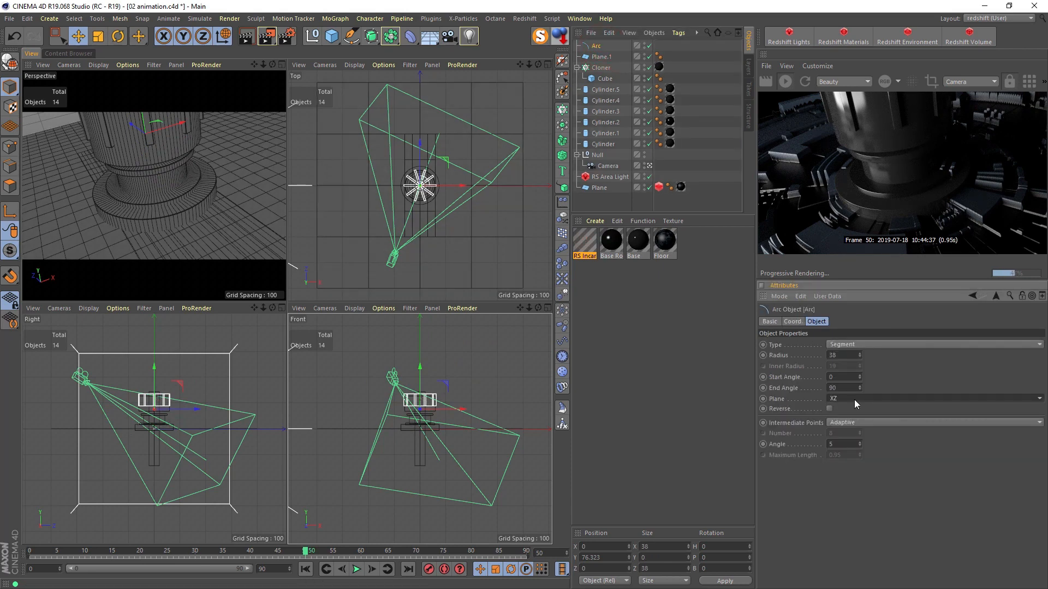
key("t")
left_click_drag(446, 160, 458, 160)
key("e")
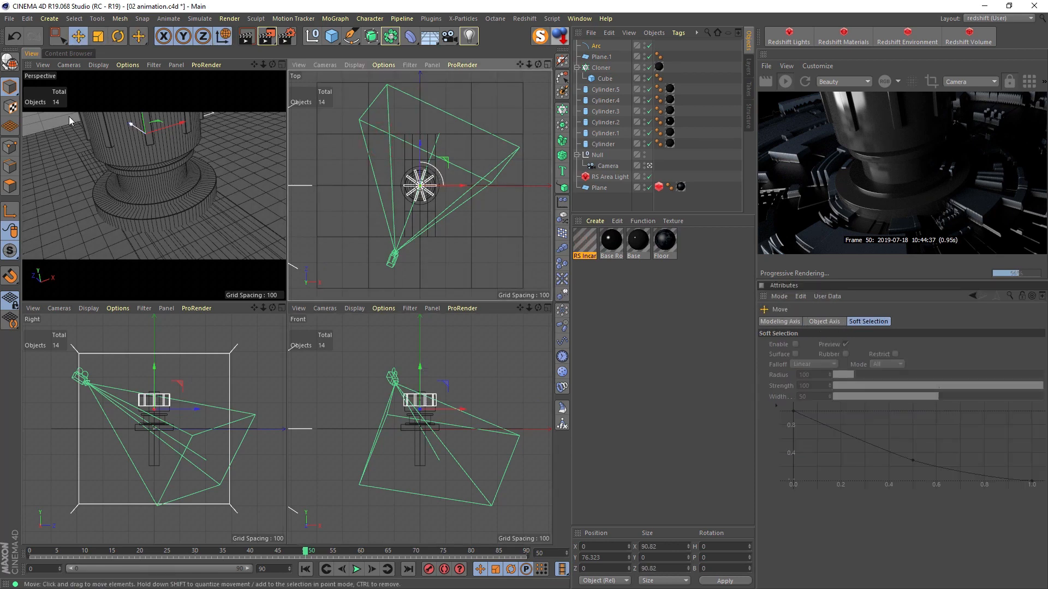
key("r")
left_click_drag(139, 143, 306, 112, "shift")
Add a Spline Wrap under the narrow plane, with the Arc as its spline and +Y as its axis.
left_click(602, 57)
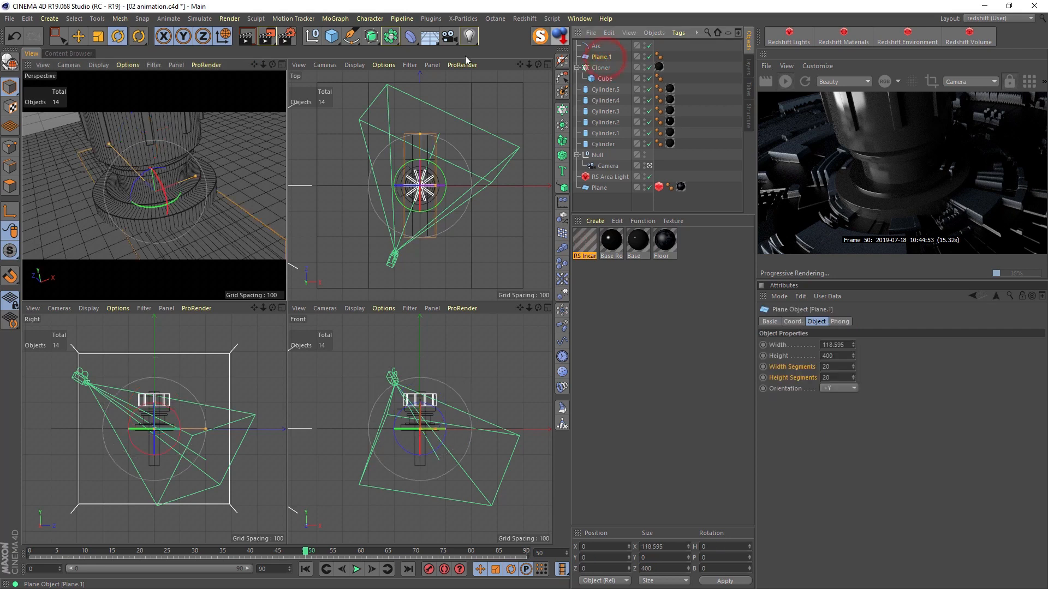
left_click_drag(410, 36, 533, 150)
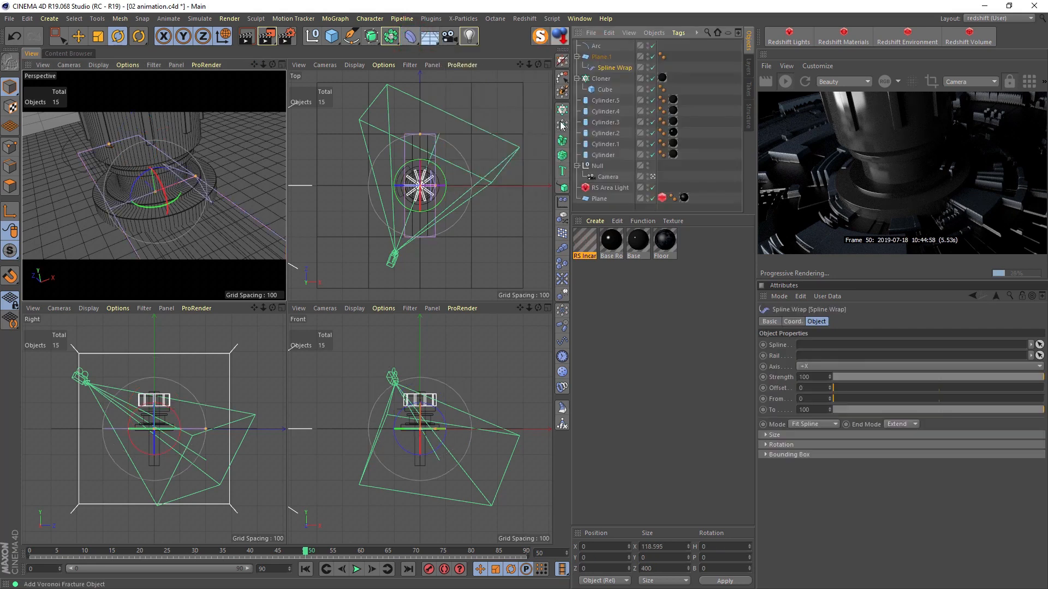
left_click_drag(596, 45, 817, 305)
left_click_drag(817, 349, 816, 348)
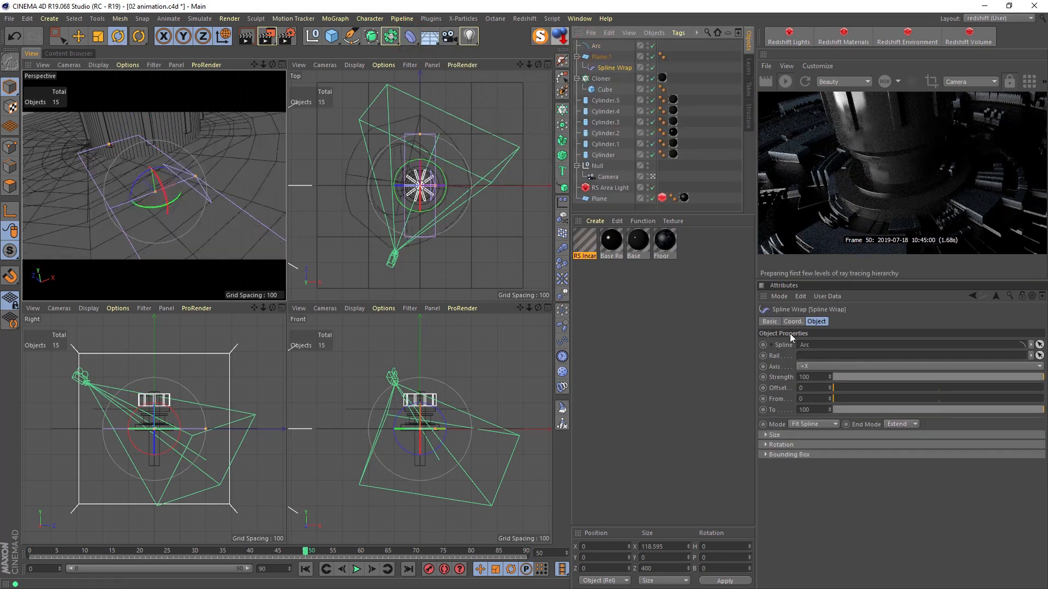
scroll(827, 369, "down", 1)
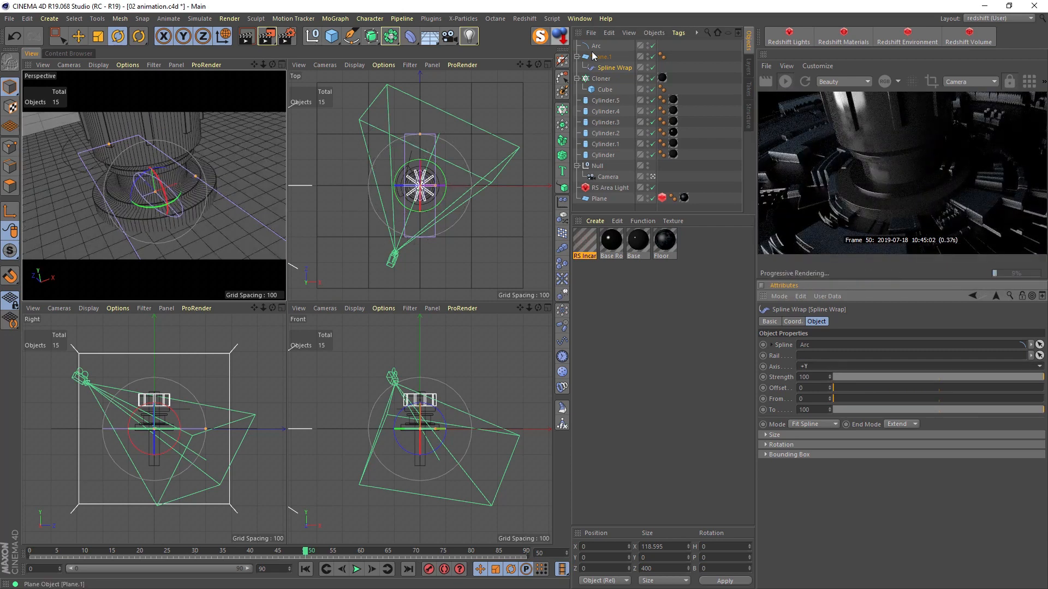
Set the Spline Wrap's axis to +X and try the orientation +X on the narrow plane.
scroll(825, 364, "up", 2)
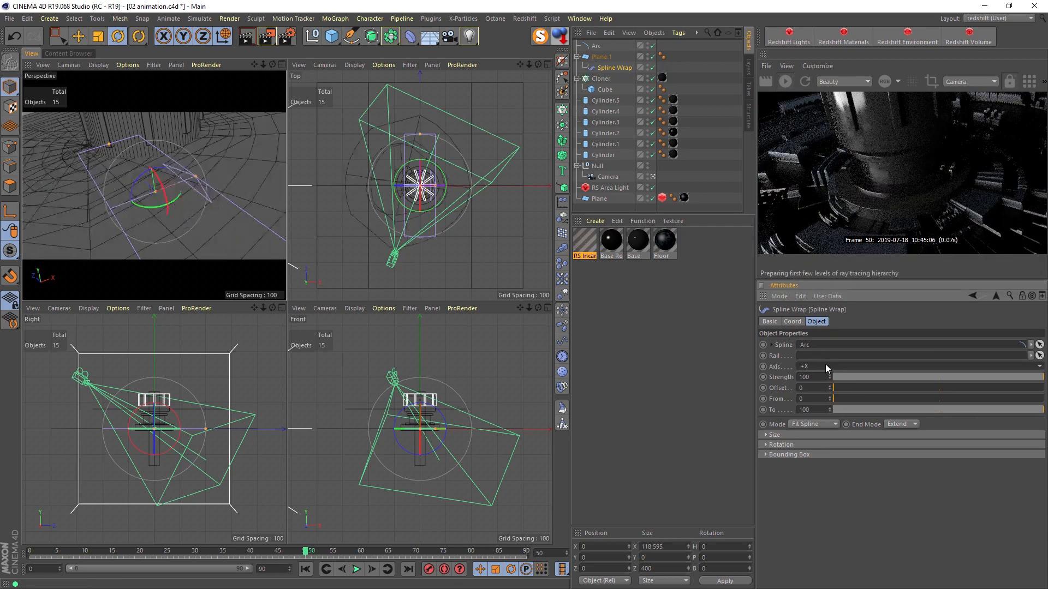
left_click(602, 56)
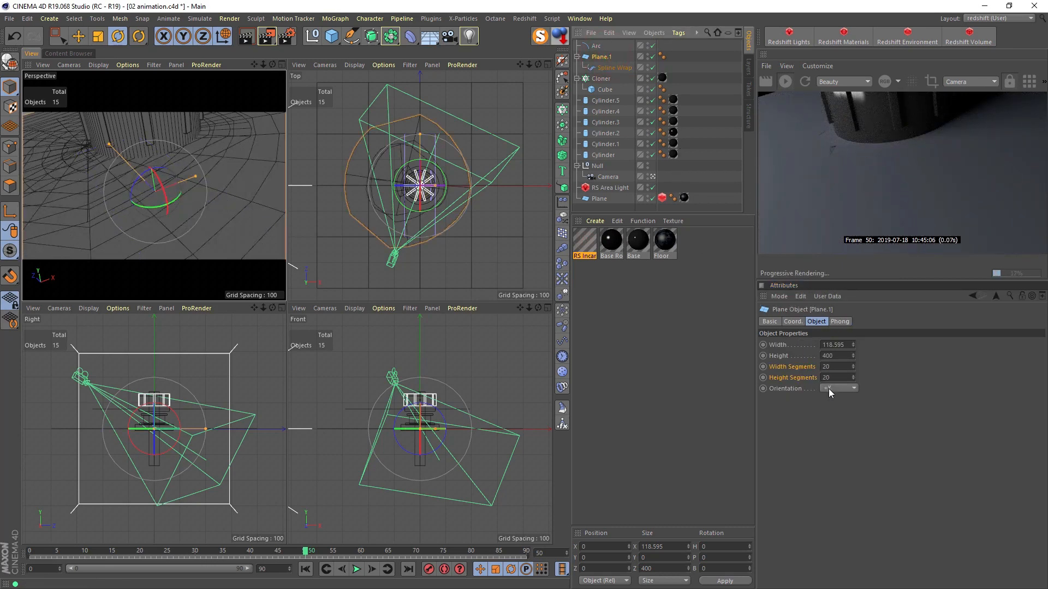
scroll(829, 388, "up", 3)
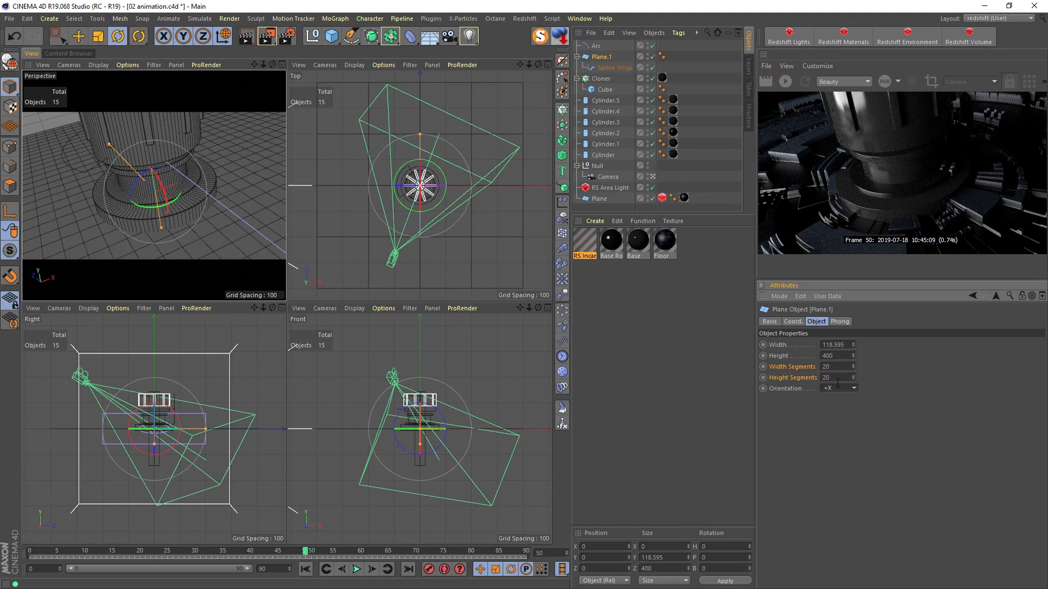
Leave the scene camera in an enlarged perspective view and set the narrow plane's orientation to +Y.
middle_click(228, 205)
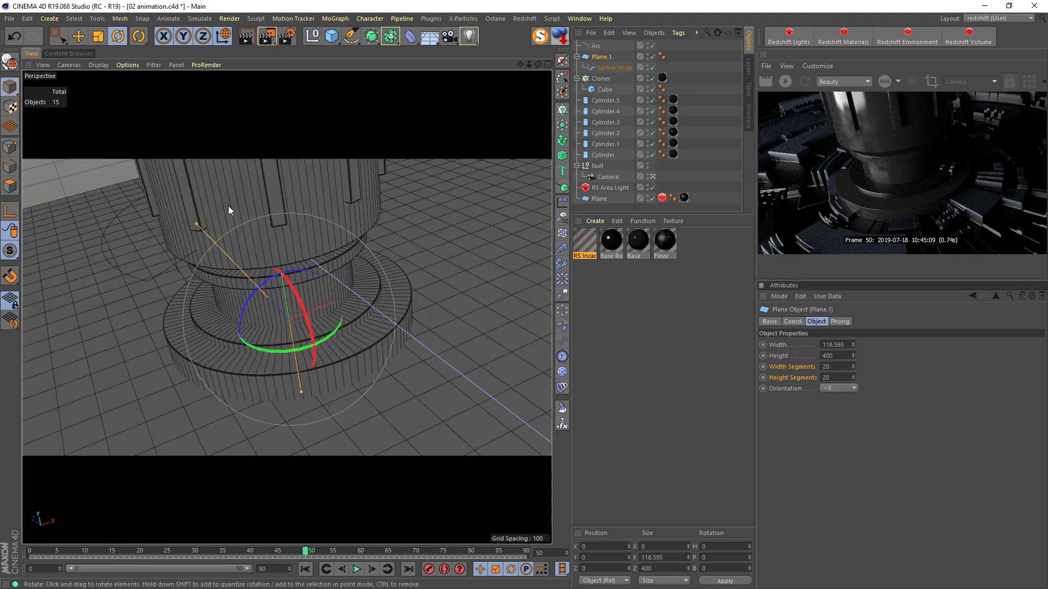
left_click(652, 177)
left_click_drag(299, 184, 398, 277, "alt")
scroll(184, 253, "up", 4)
middle_click_drag(397, 278, 256, 313, "alt")
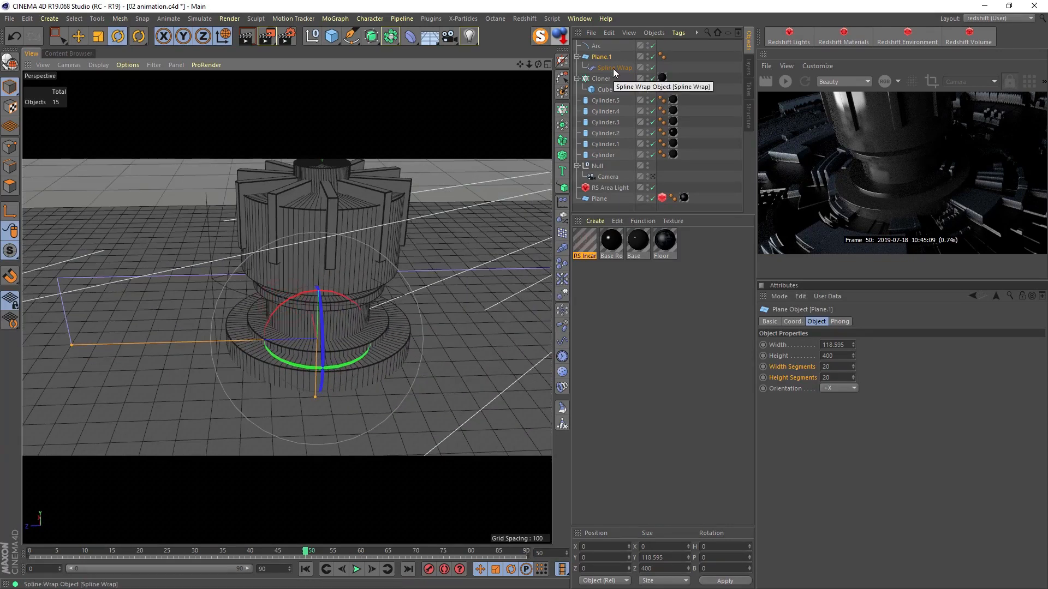
left_click(839, 388)
left_click(840, 391)
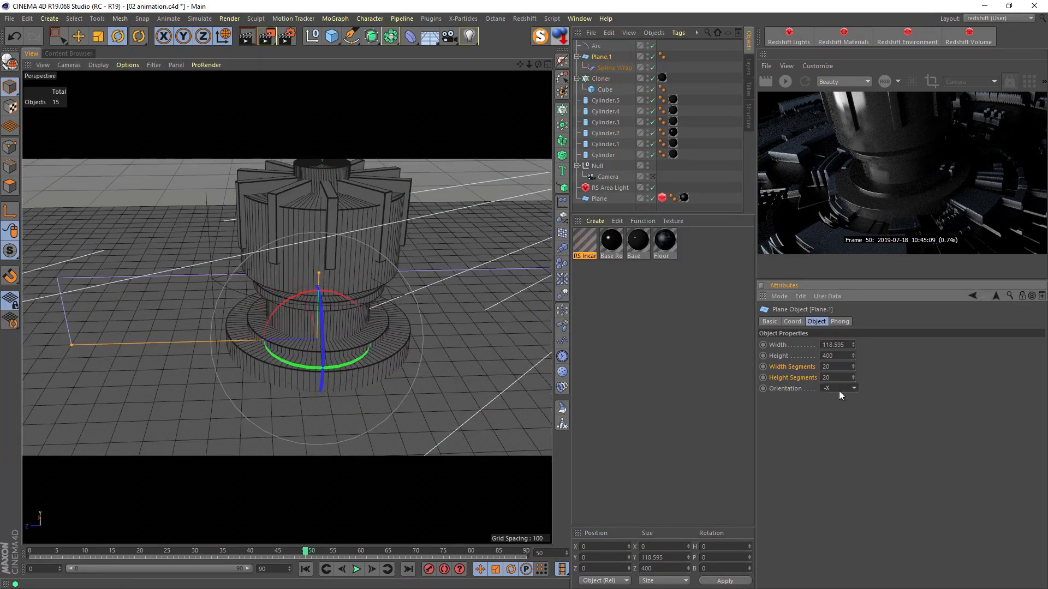
scroll(839, 391, "down", 1)
scroll(839, 390, "up", 1)
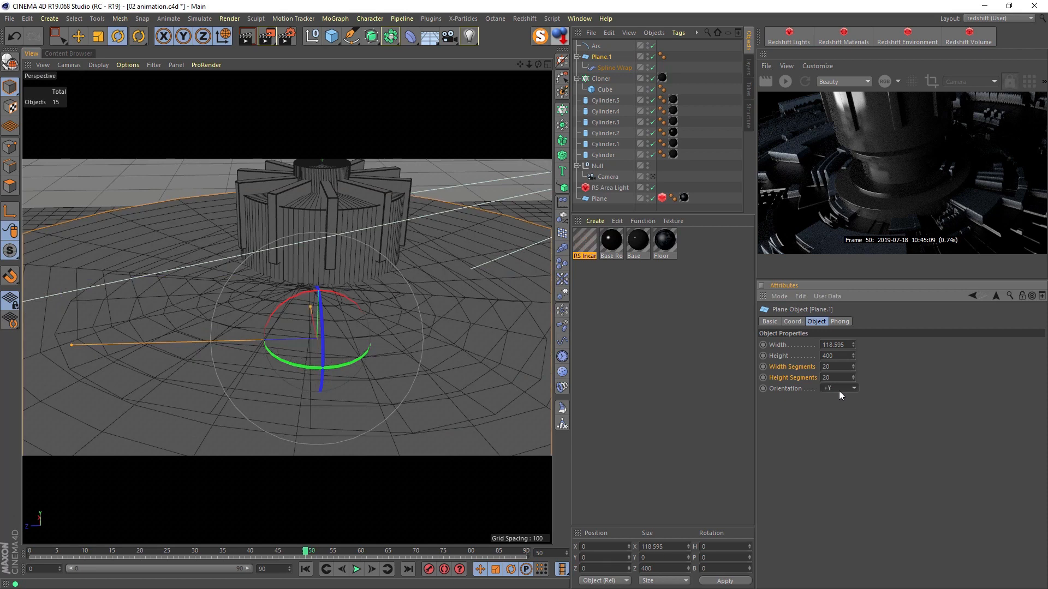
Set the Spline Wrap's rotation banking to 90 so the plane stands upright along the arc.
left_click(610, 68)
left_click(804, 441)
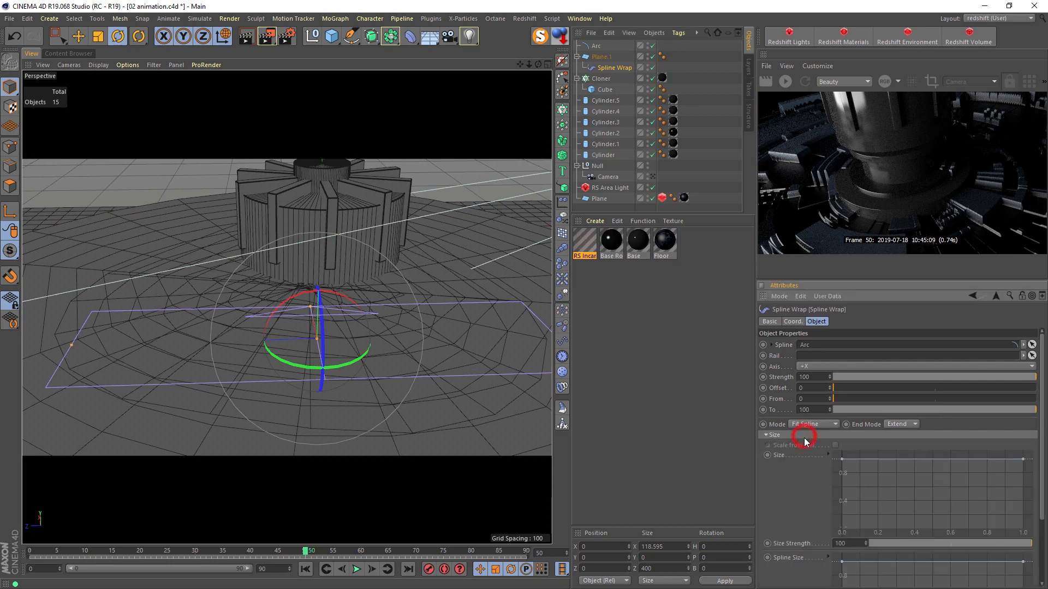
left_click_drag(881, 477, 870, 473)
type("90")
key("Return")
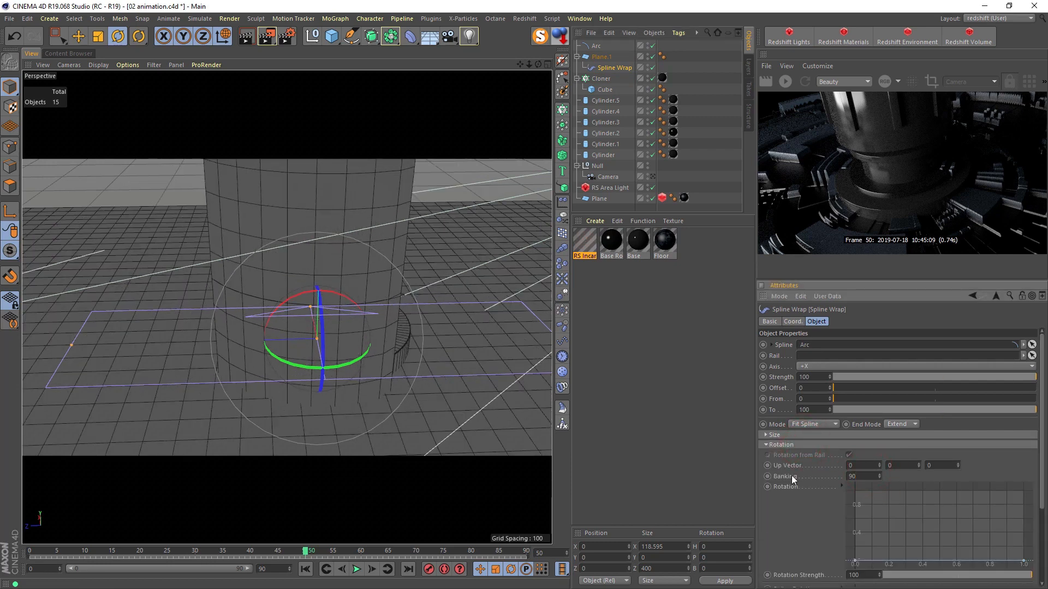
Shrink the wrapped plane to a width of 40 and a height of 43.
left_click(600, 56)
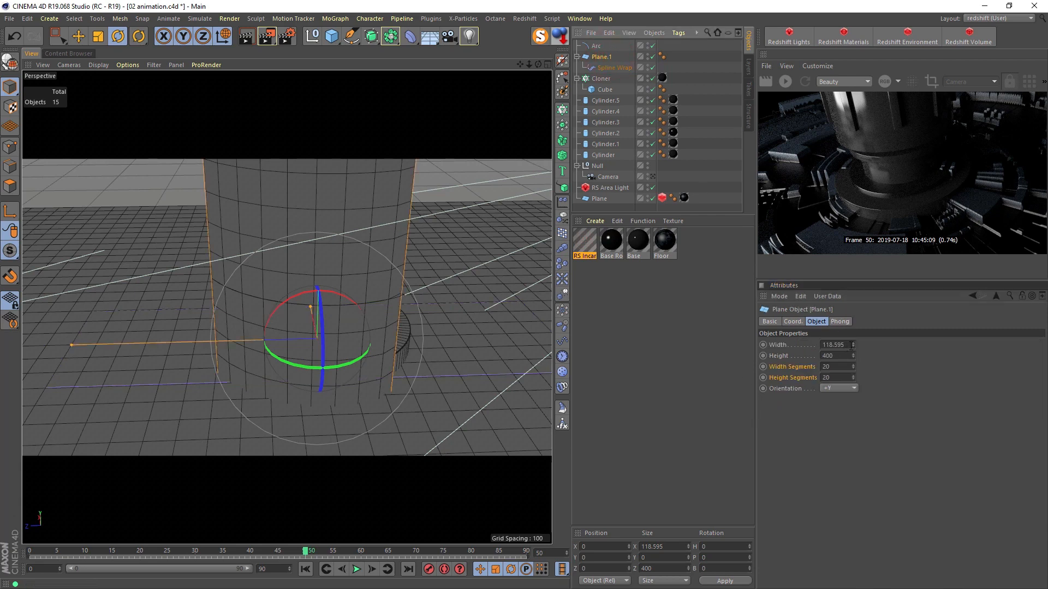
left_click_drag(854, 359, 853, 361)
left_click(835, 344)
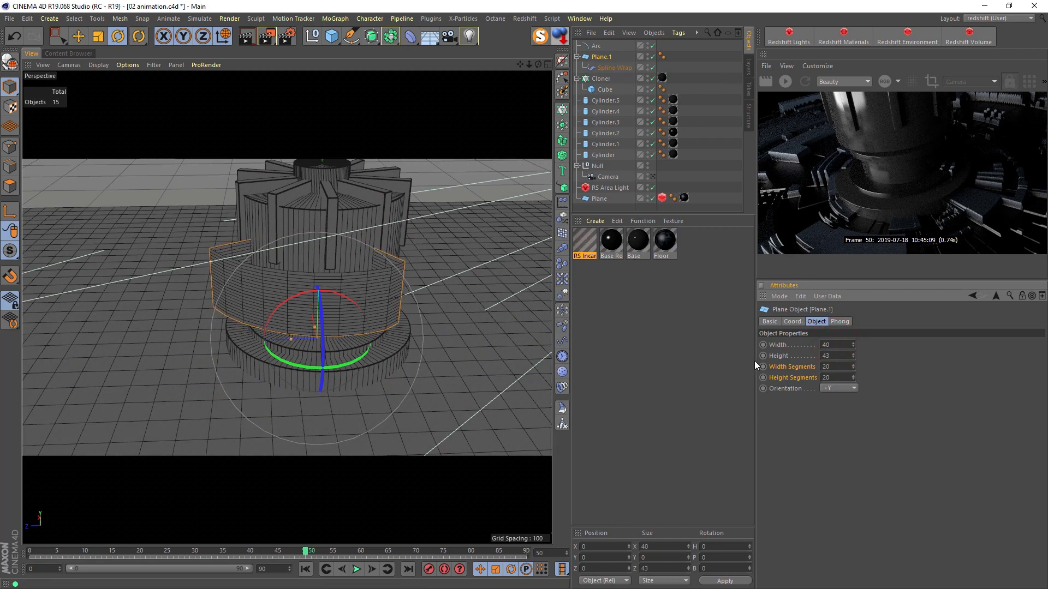
left_click_drag(331, 267, 202, 276, "alt")
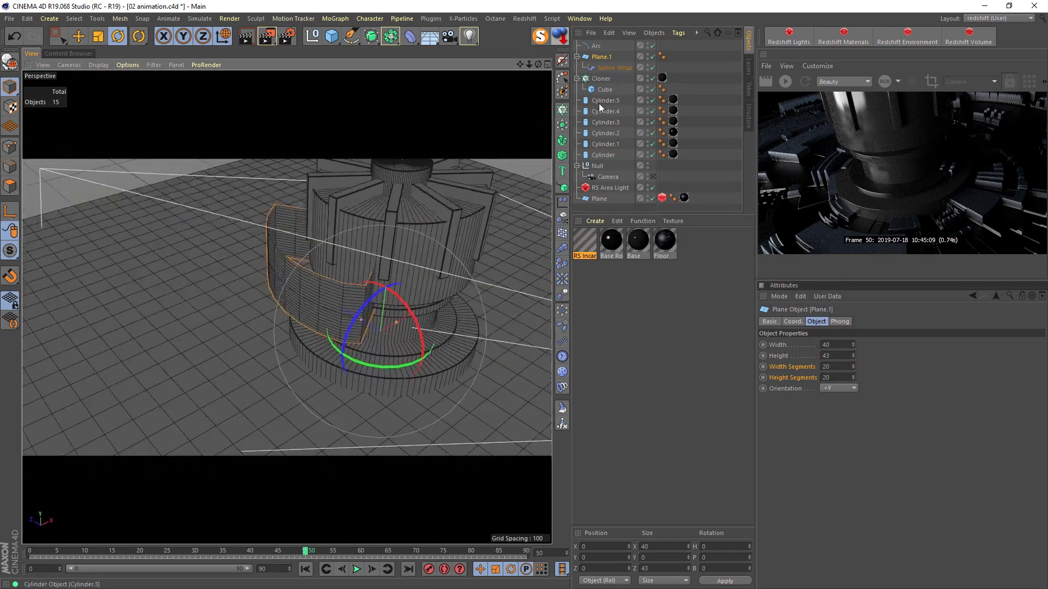
Group the Cloner and all the cylinders under one null.
left_click(596, 46)
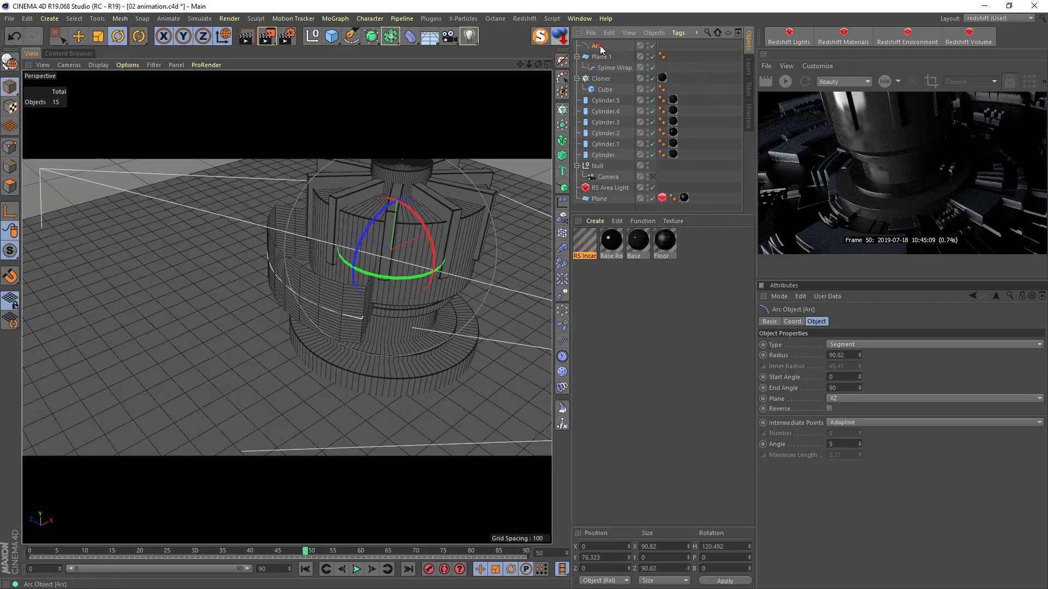
left_click(605, 67, "shift")
left_click(577, 79)
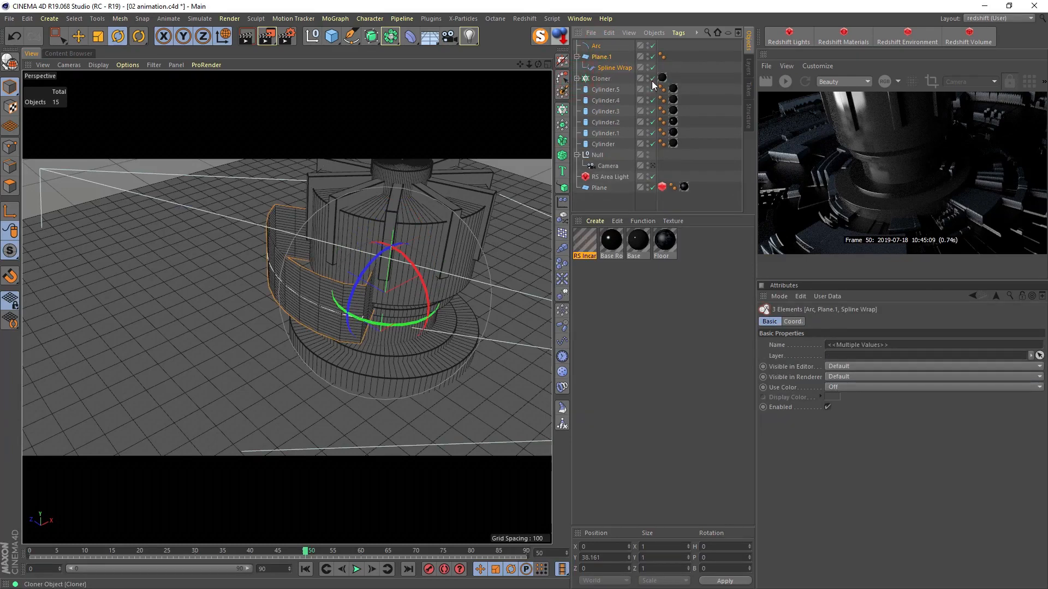
left_click(608, 81)
left_click(604, 144, "shift")
key("alt+g")
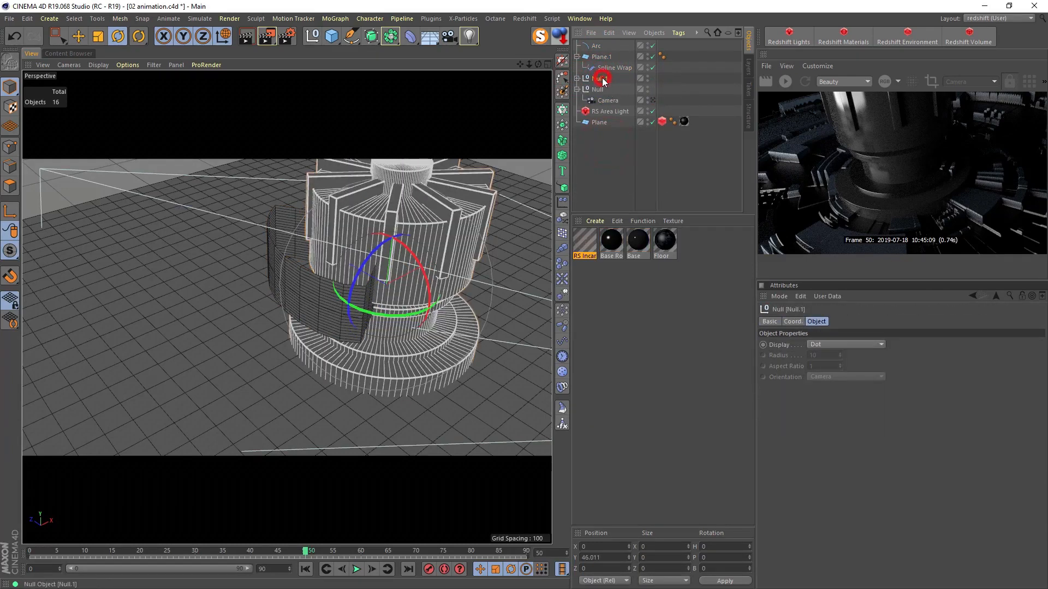
Rename the new group Center and hide it in the viewport and the render.
double_click(601, 79)
type("Center")
key("Return")
left_click(648, 79, "ctrl")
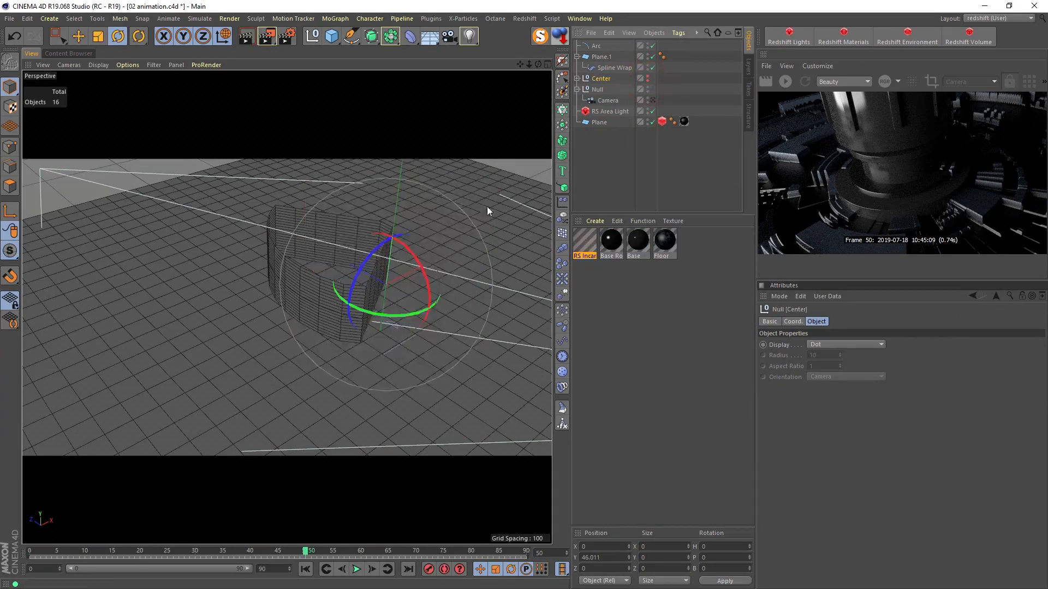
Set the arc's start angle to 14.
left_click(597, 46)
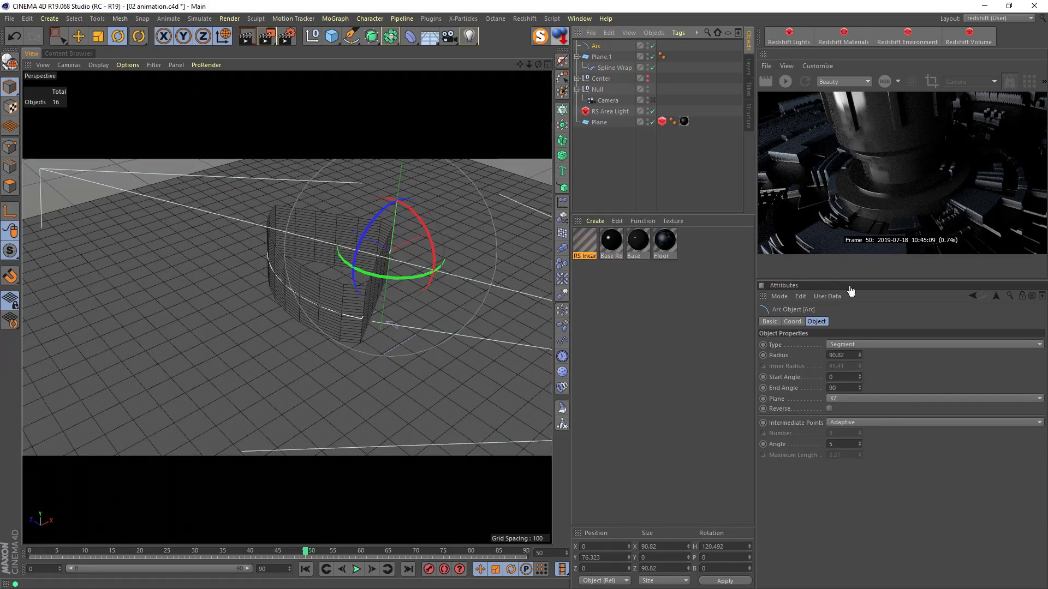
left_click_drag(859, 379, 859, 376)
Try the Spline Wrap's Keep Length mode and return it to Fit Spline.
left_click(606, 68)
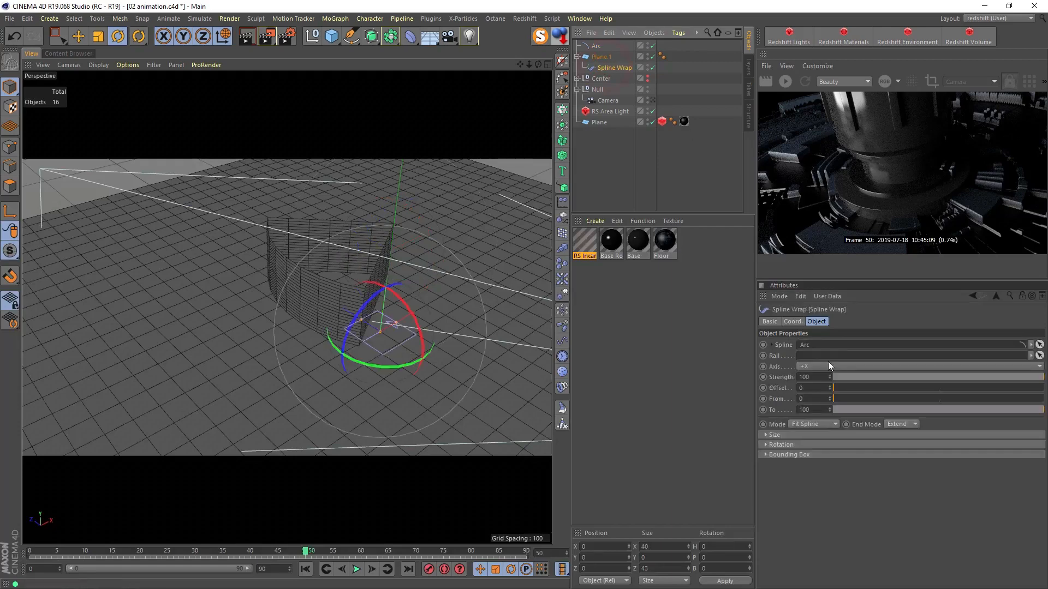
left_click(818, 425)
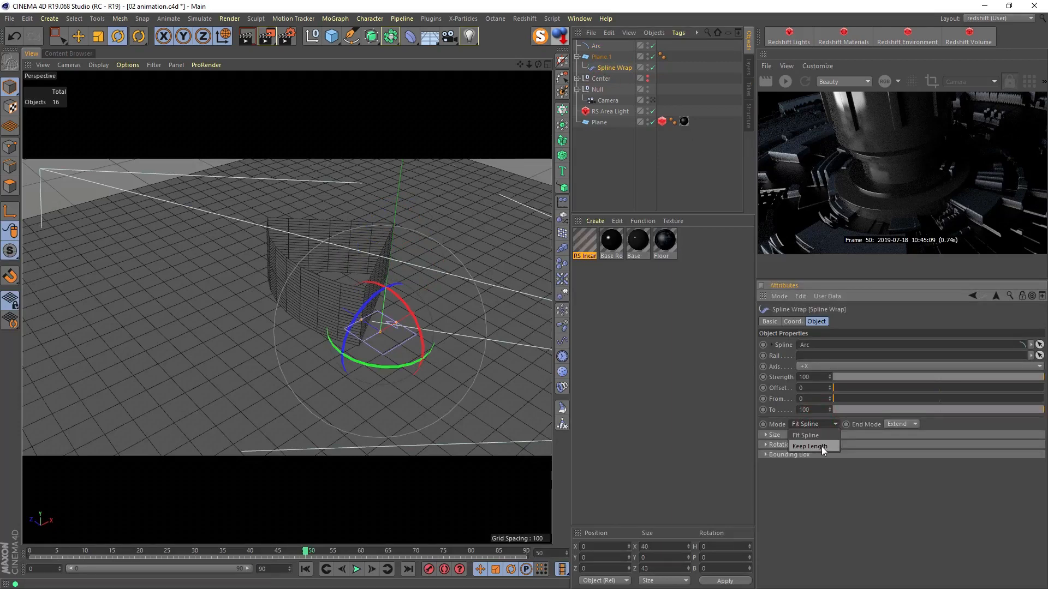
left_click(810, 447)
mouse_move(278, 264)
left_mouse_down("alt")
mouse_move(359, 263)
mouse_move(600, 332)
left_mouse_up("alt")
left_click(813, 425)
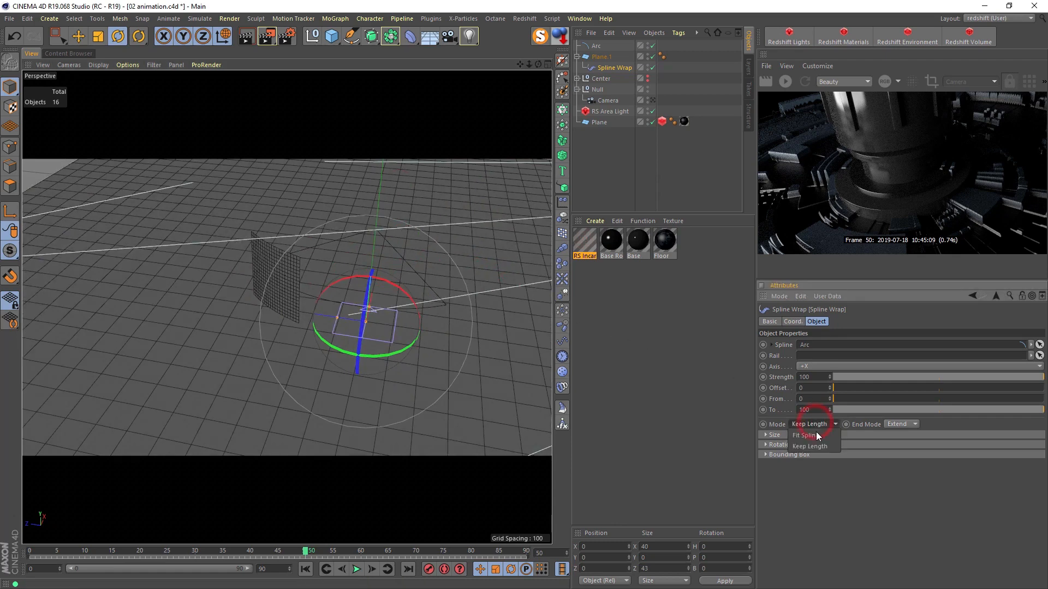
left_click(817, 435)
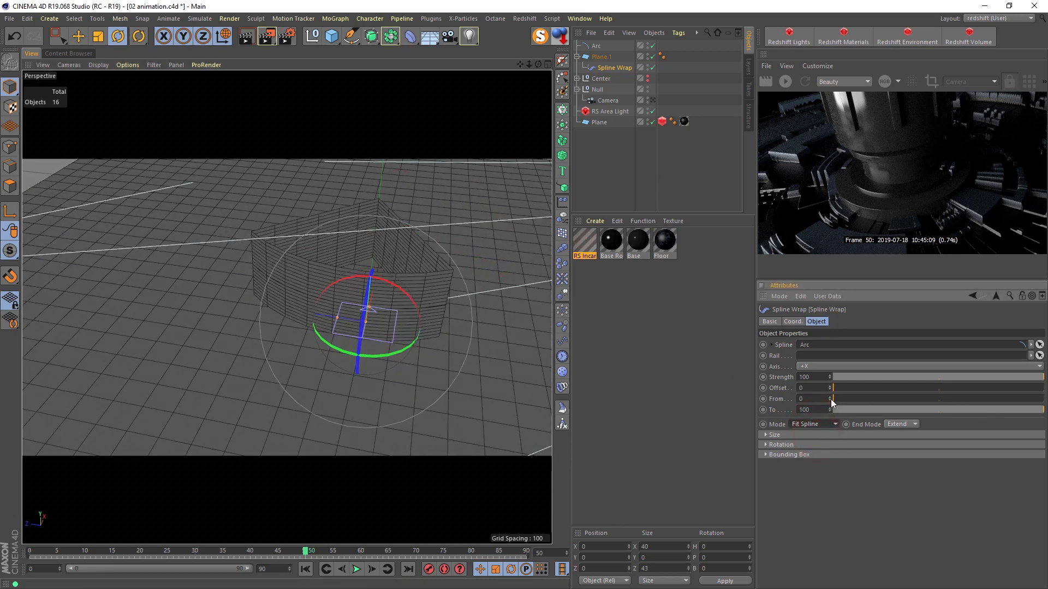
Try adjusting the Spline Wrap's From value and reducing its To value to 40.
left_click_drag(830, 398, 830, 421)
left_click_drag(1041, 410, 919, 411)
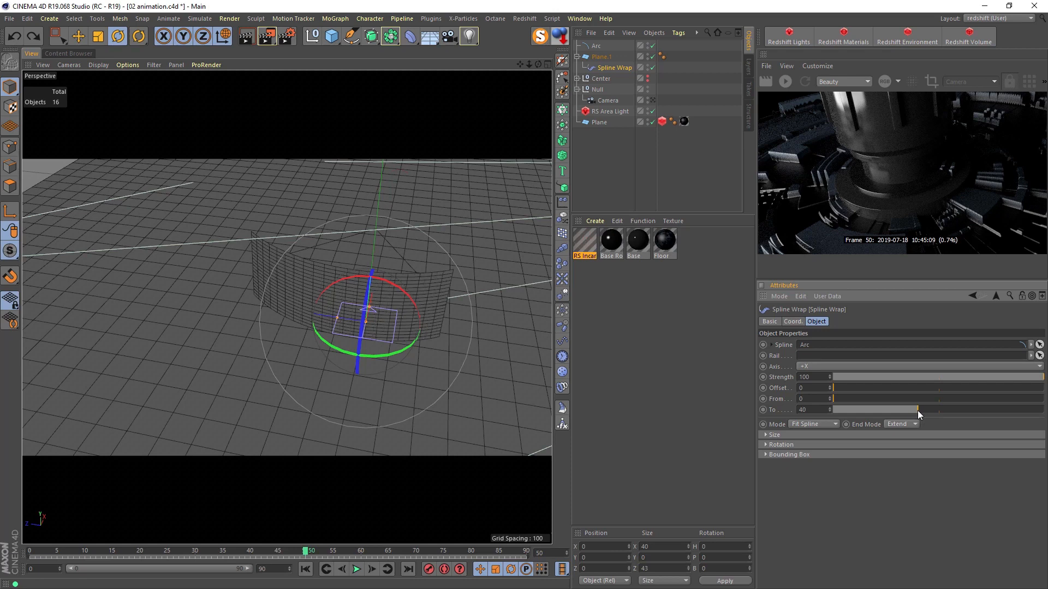
left_click_drag(389, 184, 567, 141, "alt")
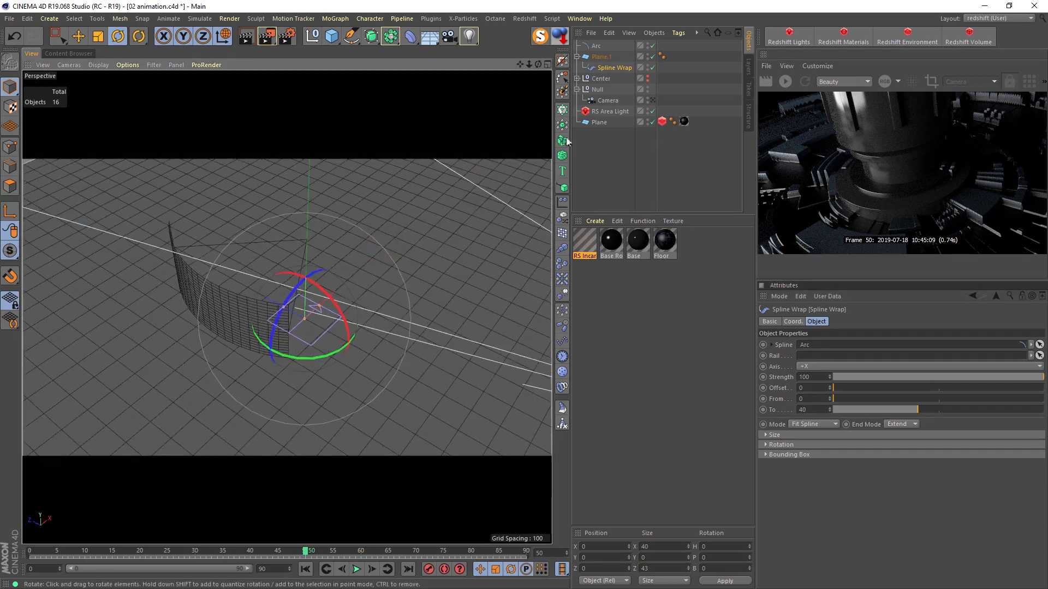
Set the arc's end angle to 211 and change its type from Segment to Arc.
left_click(596, 46)
left_click(859, 388)
left_click_drag(858, 386, 858, 348)
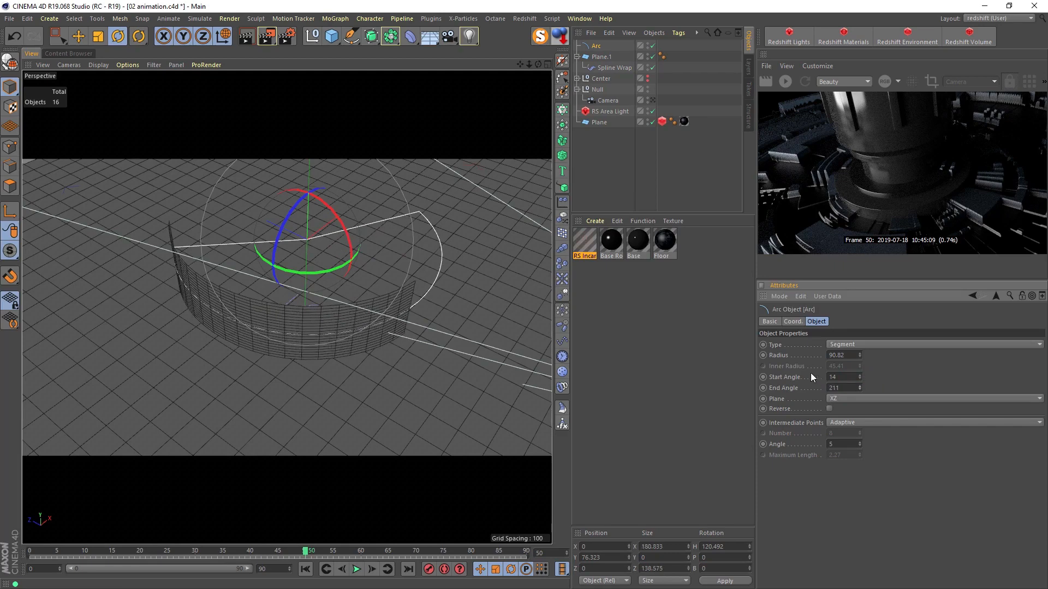
left_click(835, 344)
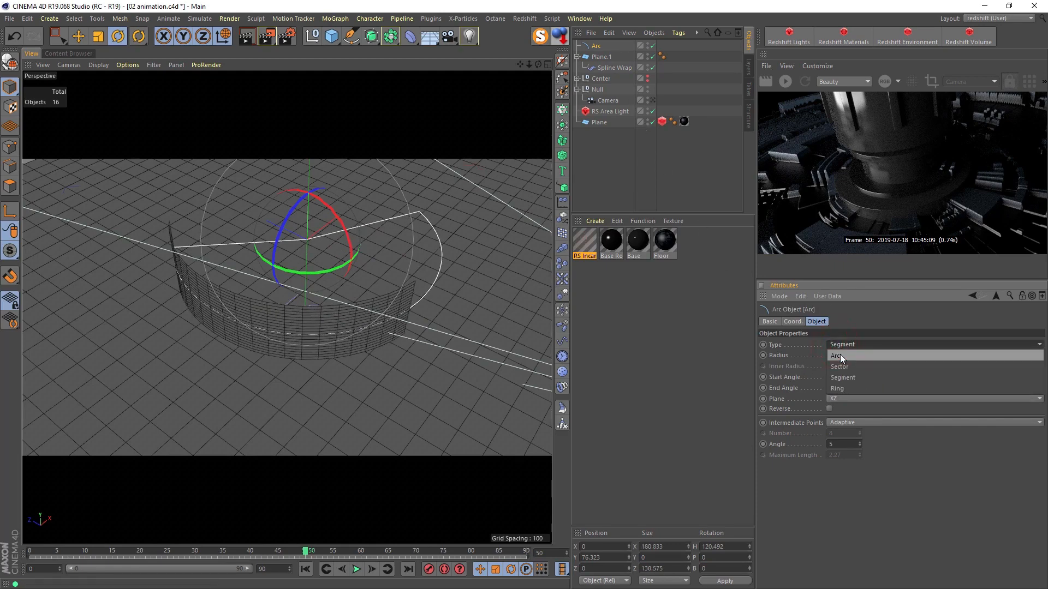
left_click(840, 355)
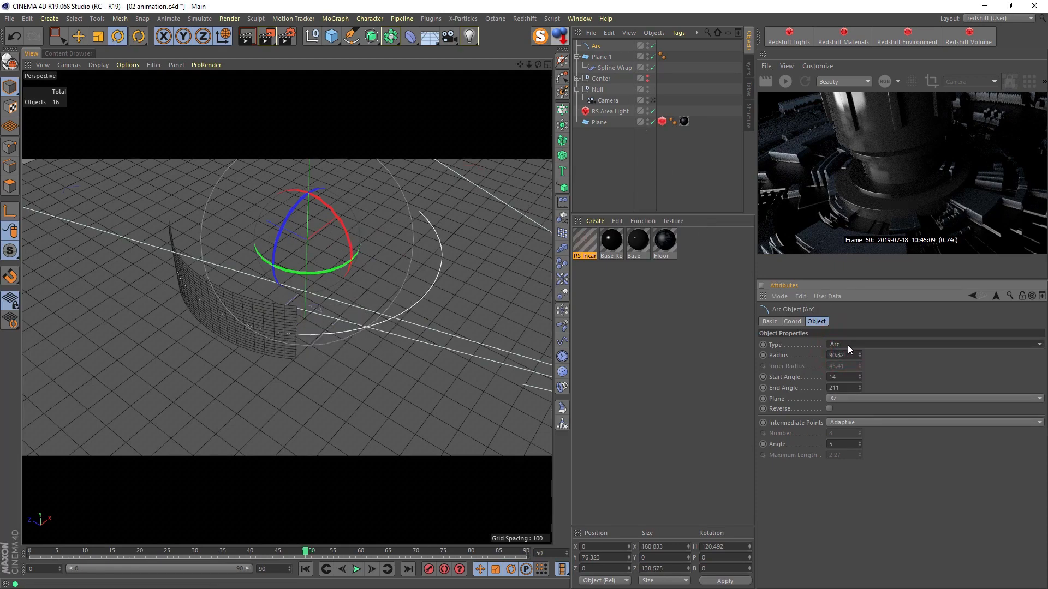
left_click(845, 346)
left_click(810, 343)
Set the Spline Wrap's To value to 100 so the plane covers the full arc.
left_click(614, 68)
left_click_drag(908, 413, 1043, 410)
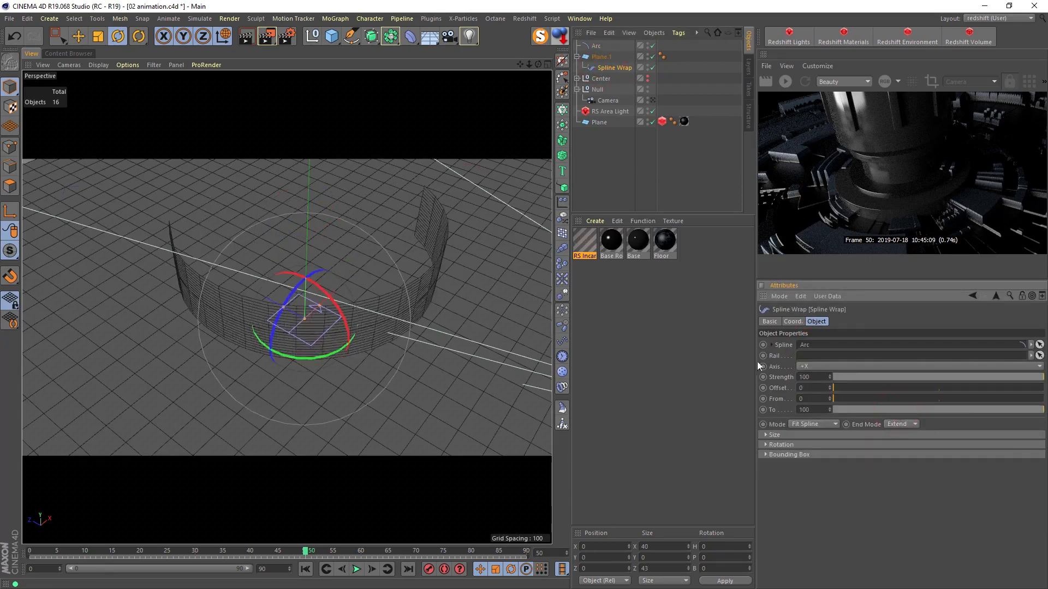
left_click_drag(391, 281, 383, 256, "alt")
Set the wrapped plane to 128 width segments and 1 height segment.
left_click(591, 56)
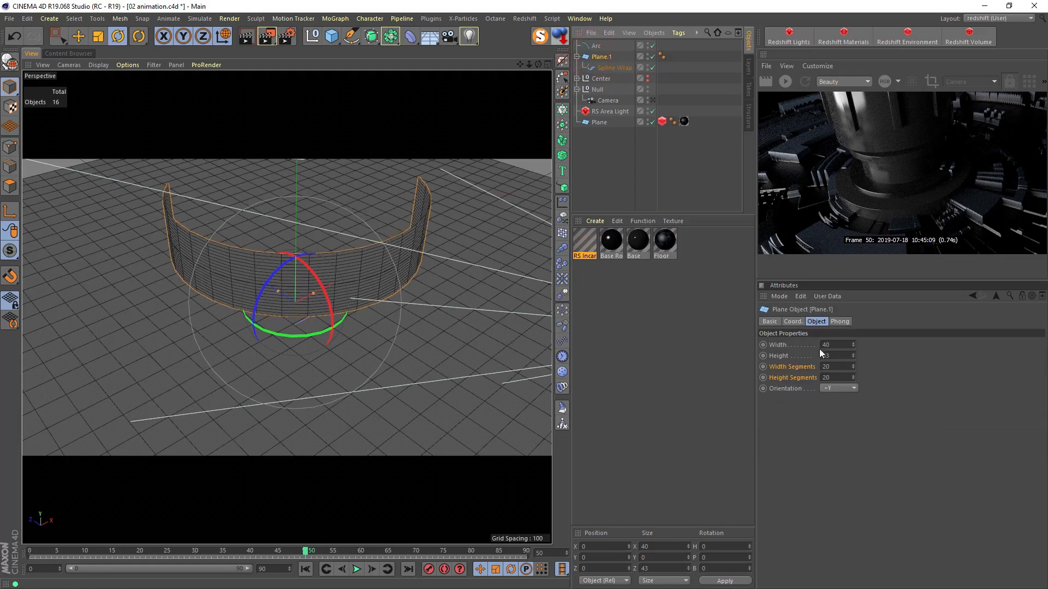
mouse_move(853, 367)
left_mouse_down()
mouse_move(854, 378)
mouse_move(854, 358)
mouse_move(853, 386)
mouse_move(853, 355)
left_mouse_up()
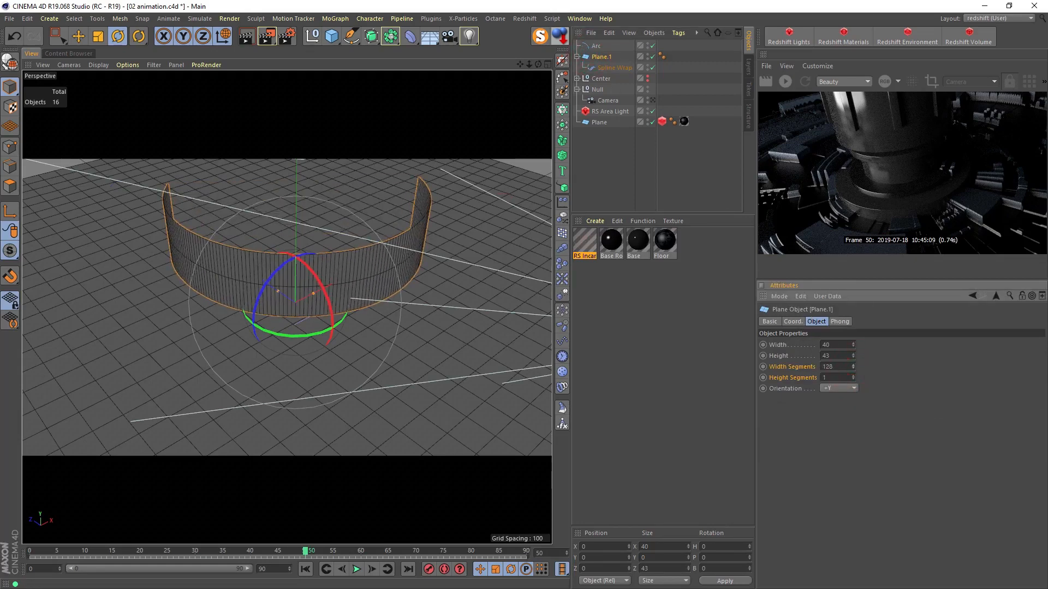
key("Return")
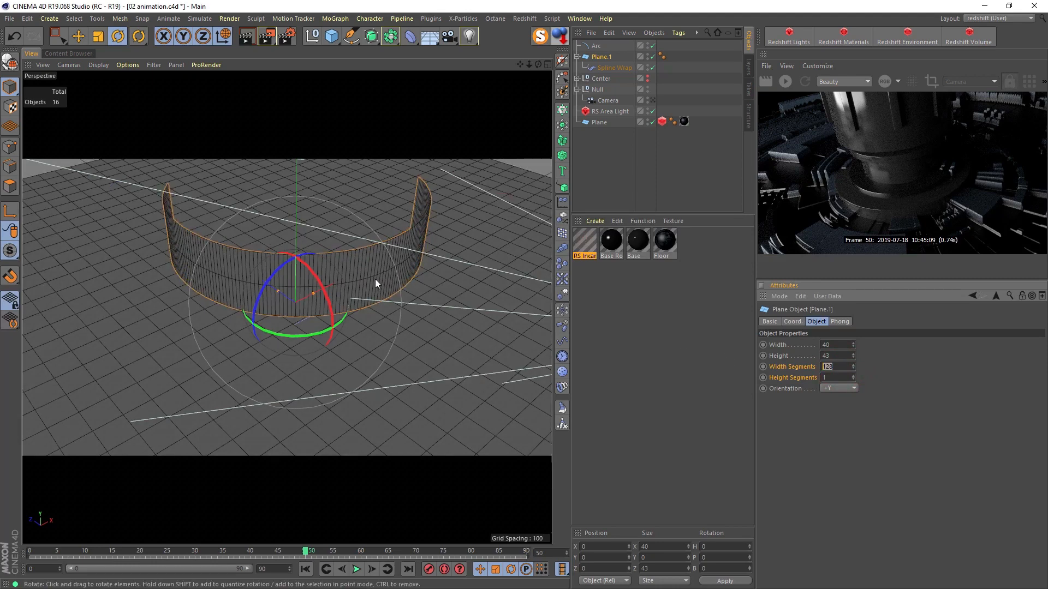
Apply the RS Incandescent material to the wrapped plane and start the Redshift render preview.
left_click_drag(585, 240, 596, 58)
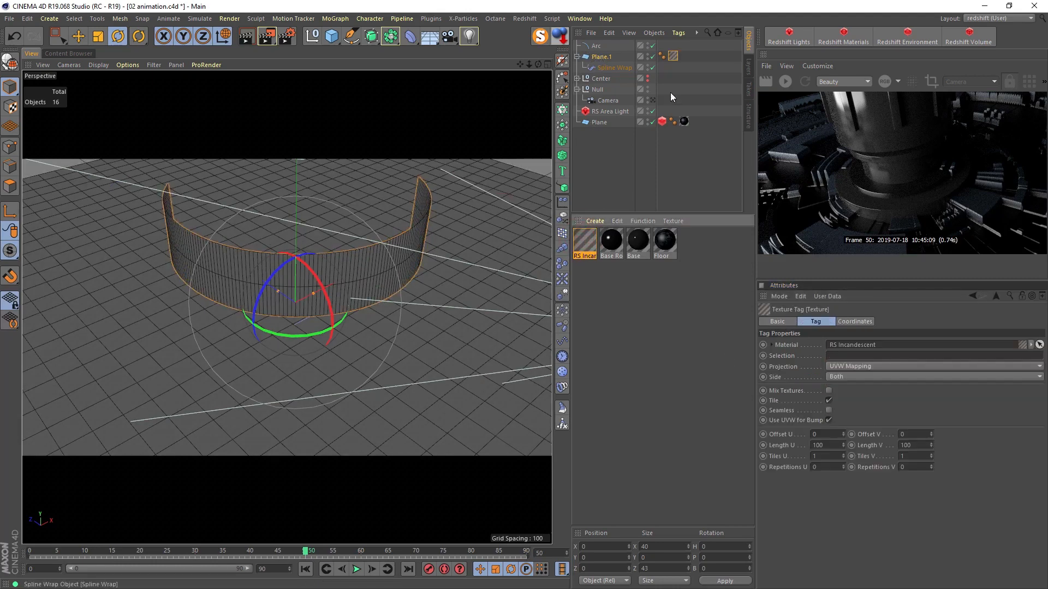
left_click(784, 82)
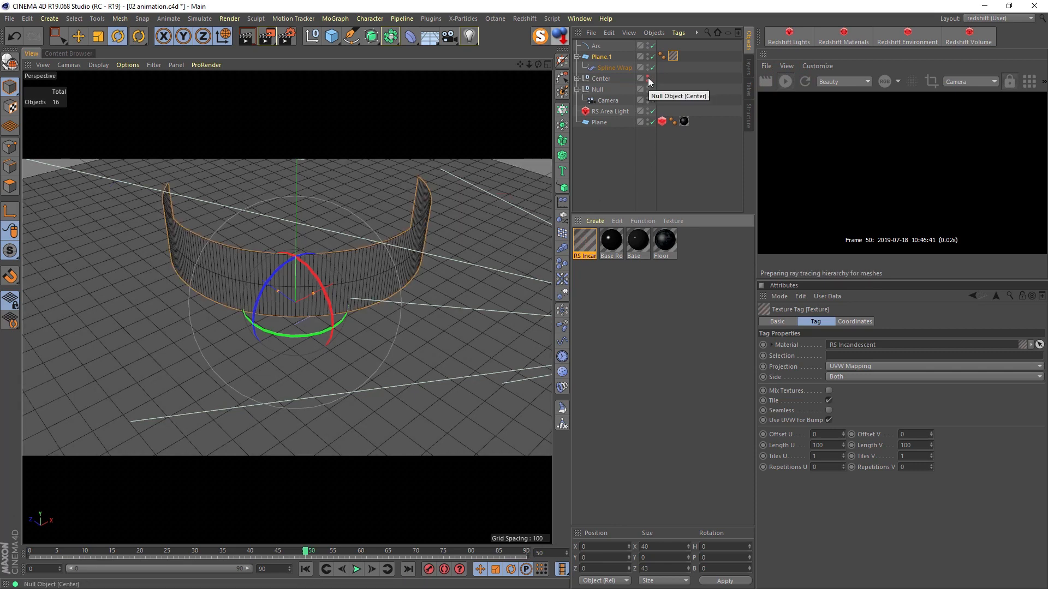
Turn off the geometry override in the floor plane's Redshift tag and look through the scene camera.
left_click(662, 121)
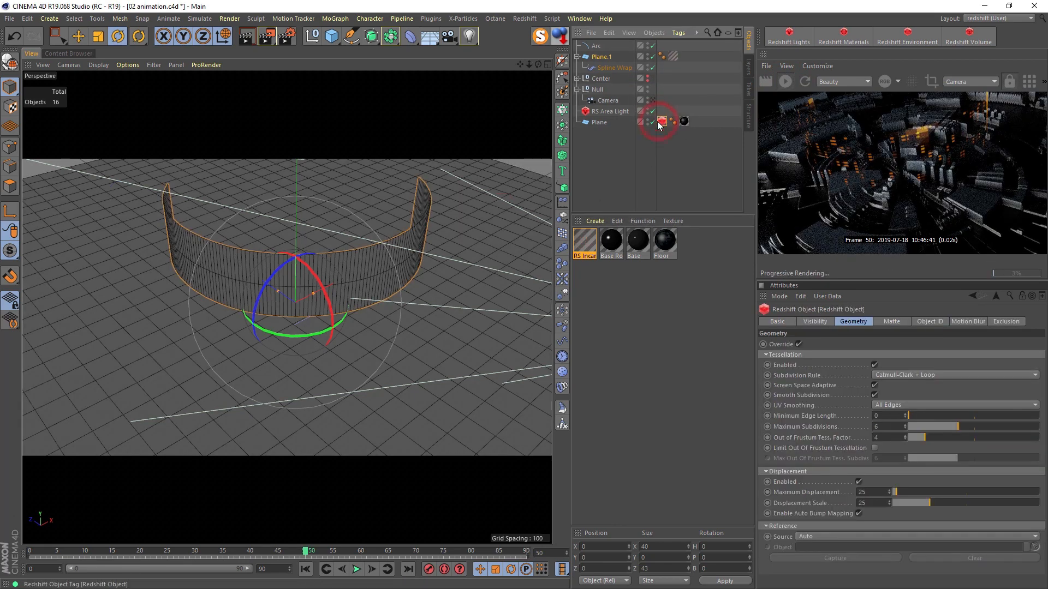
left_click(799, 344)
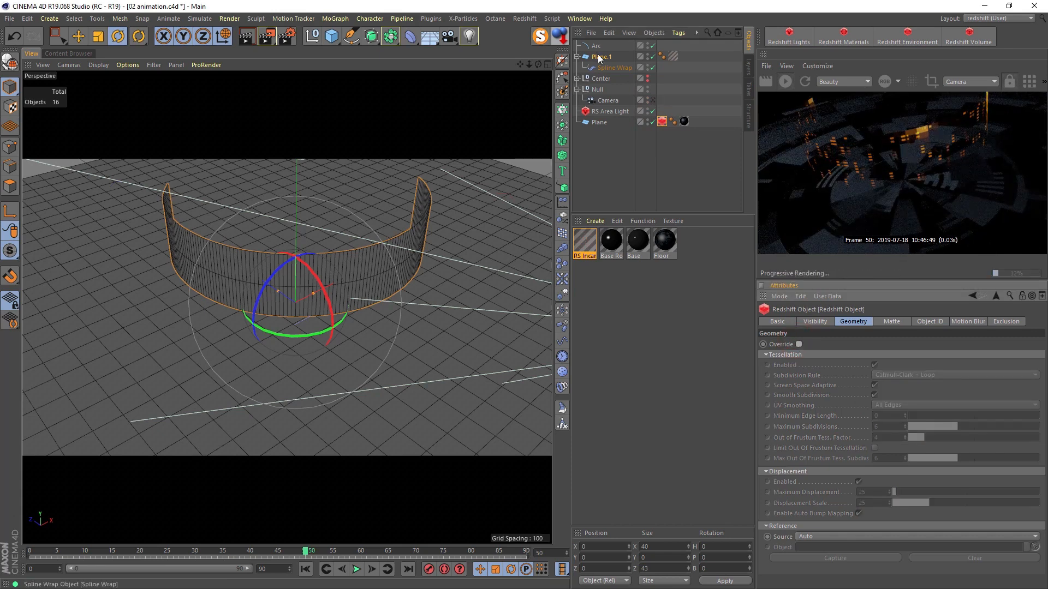
left_click(653, 100)
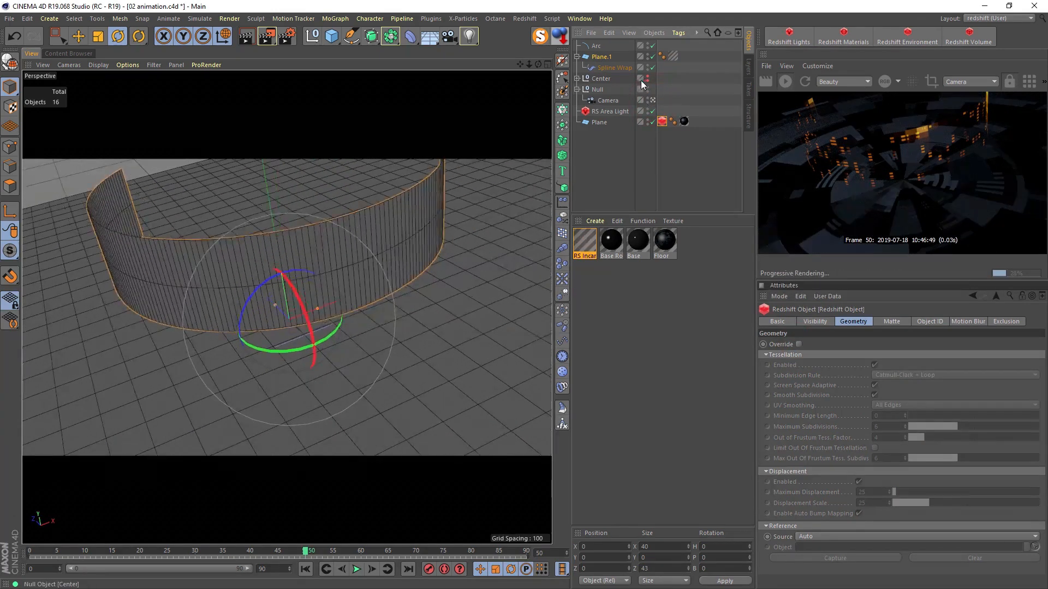
Make the Center object visible and set the RS Incandescent material's Intensity Multiplier to 10.
left_click(646, 79)
left_click(585, 243)
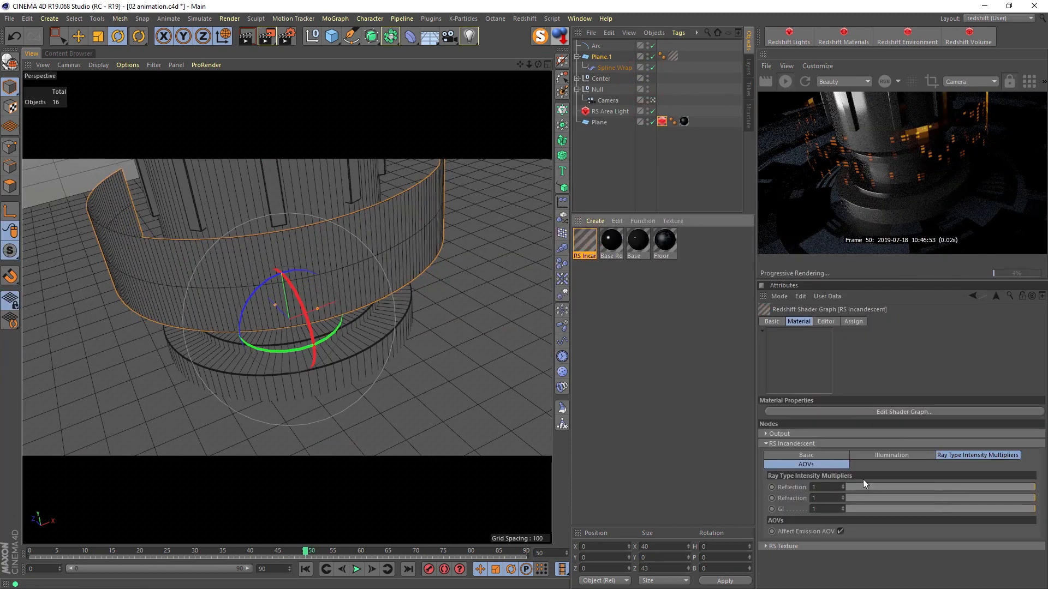
left_click(886, 456)
type("0")
key("Return")
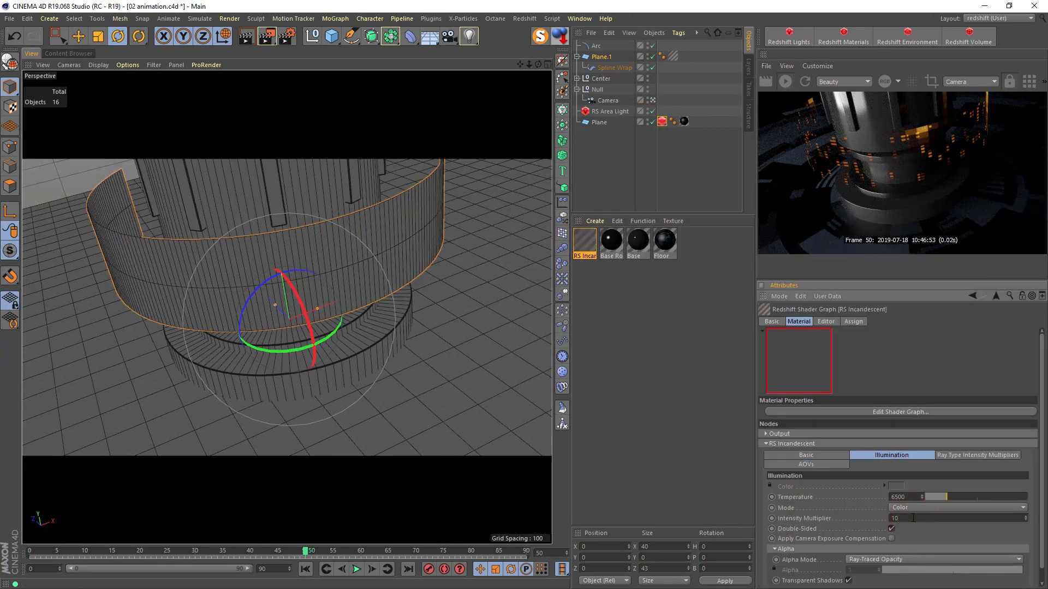
Check the global illumination engines in the Redshift render settings.
left_click(294, 38)
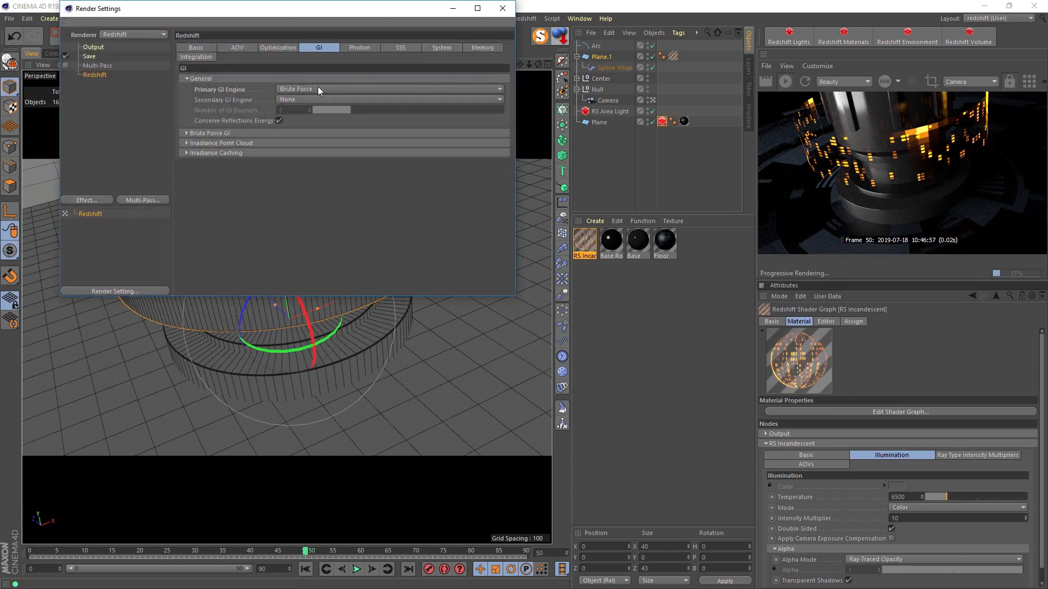
left_click(503, 8)
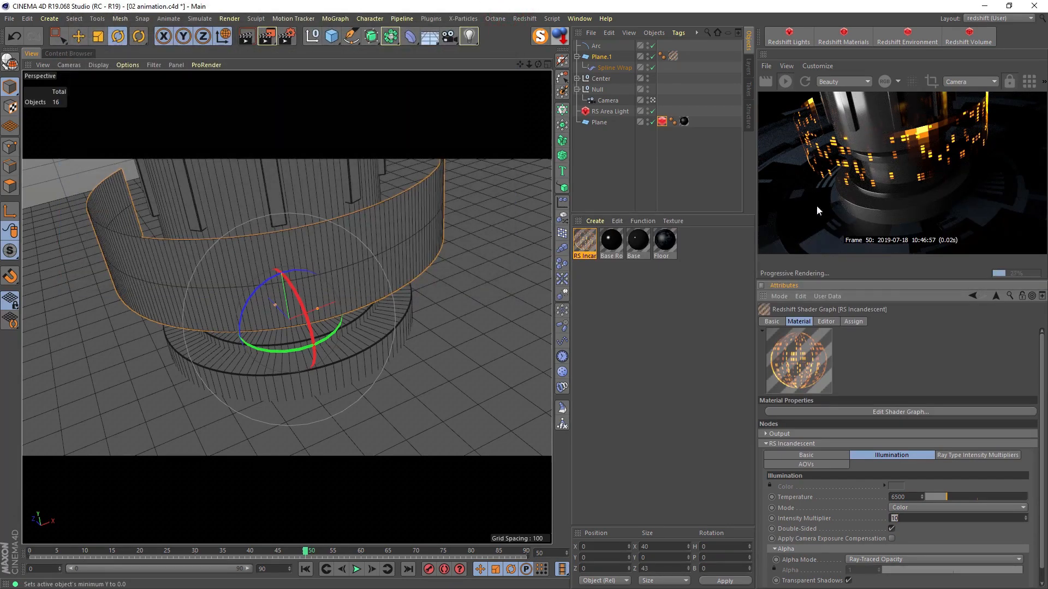
Set the wrapped plane's height to 25 and group it with the arc spline under a null named "Arc 01".
left_click(602, 55)
left_click_drag(853, 355, 854, 365)
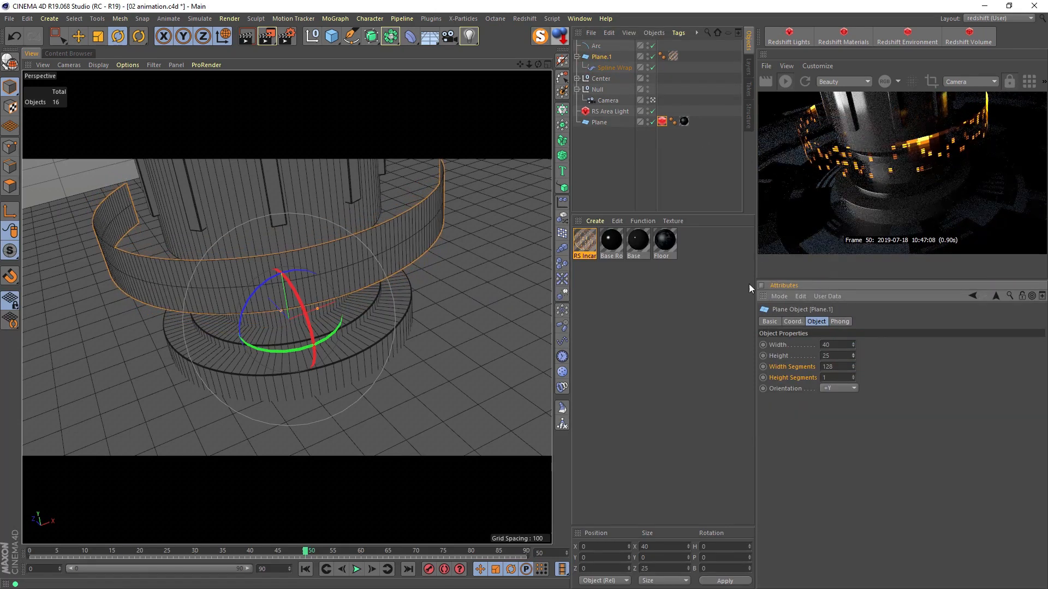
left_click(596, 46)
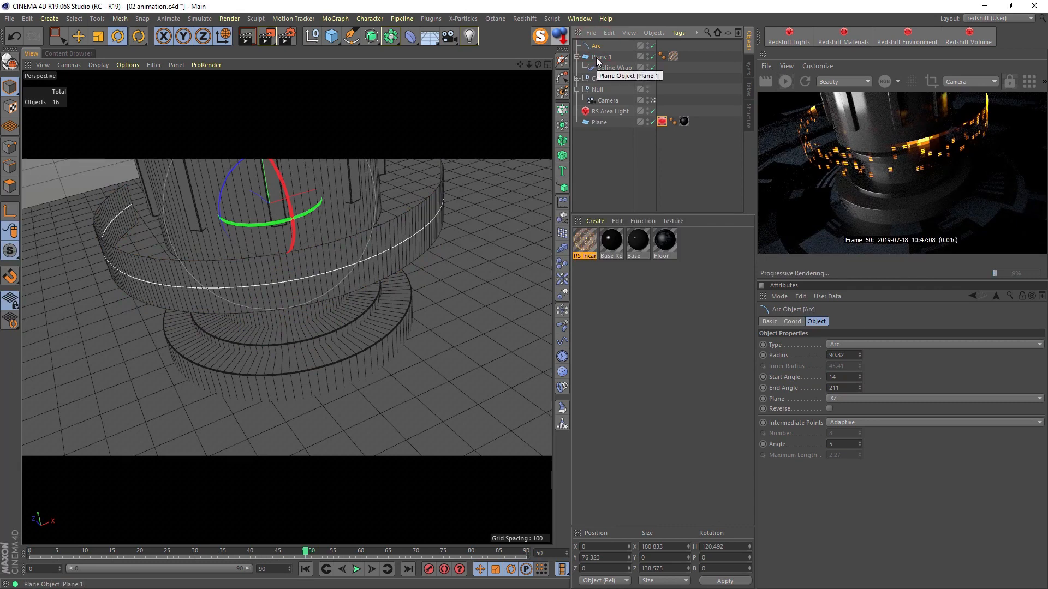
key("alt+g")
left_click_drag(595, 57, 599, 46)
double_click(600, 46)
type("Arc")
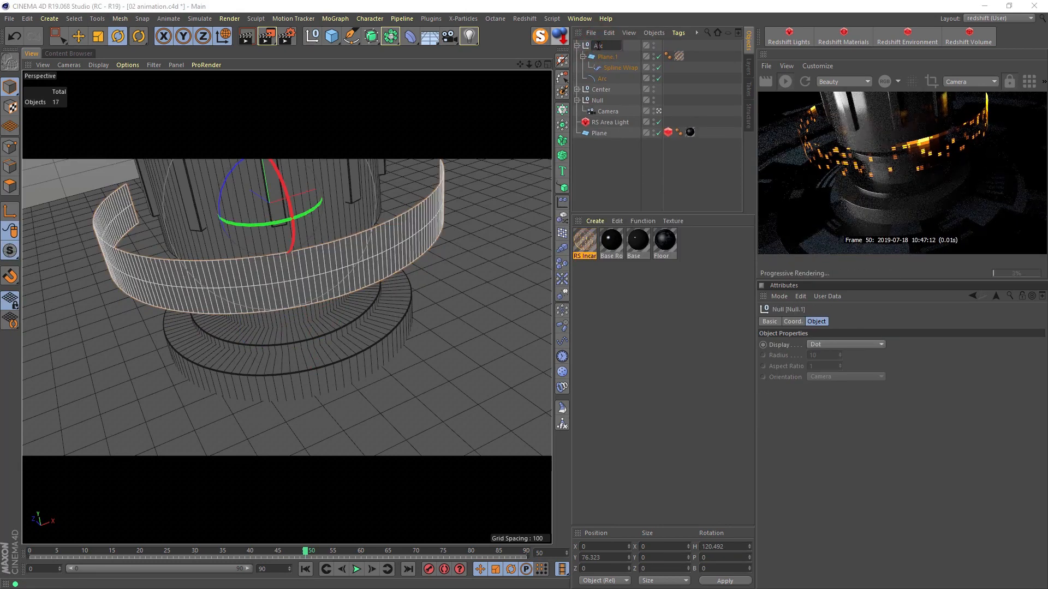
type(" 01")
key("Return")
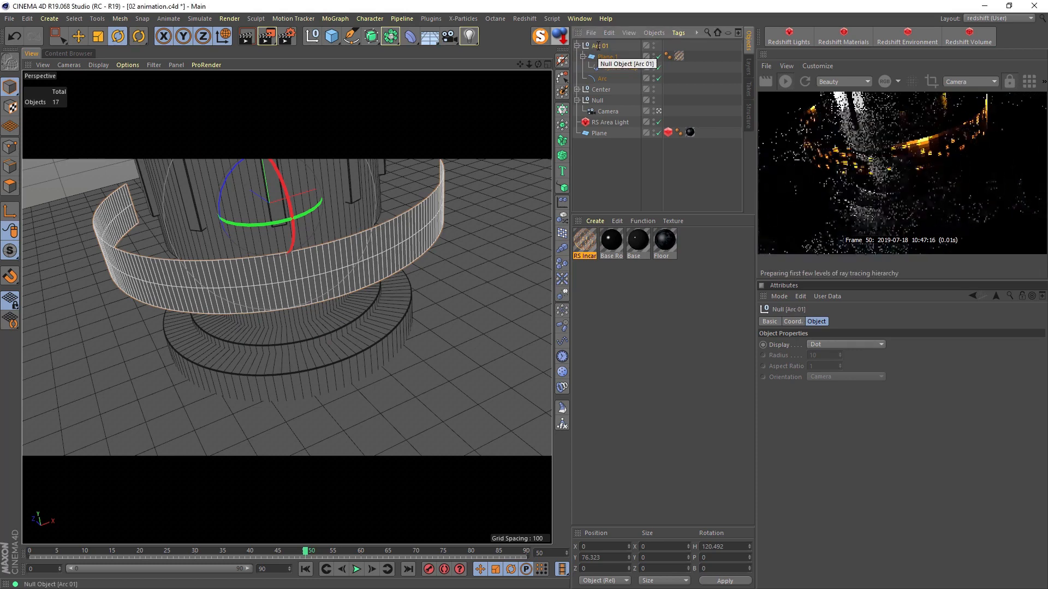
Scale the Arc 01 group down to fit around the machine's base and lower it to a Y position of about 39.4.
left_click(576, 46)
key("e")
key("t")
left_click_drag(262, 157, 195, 300)
key("e")
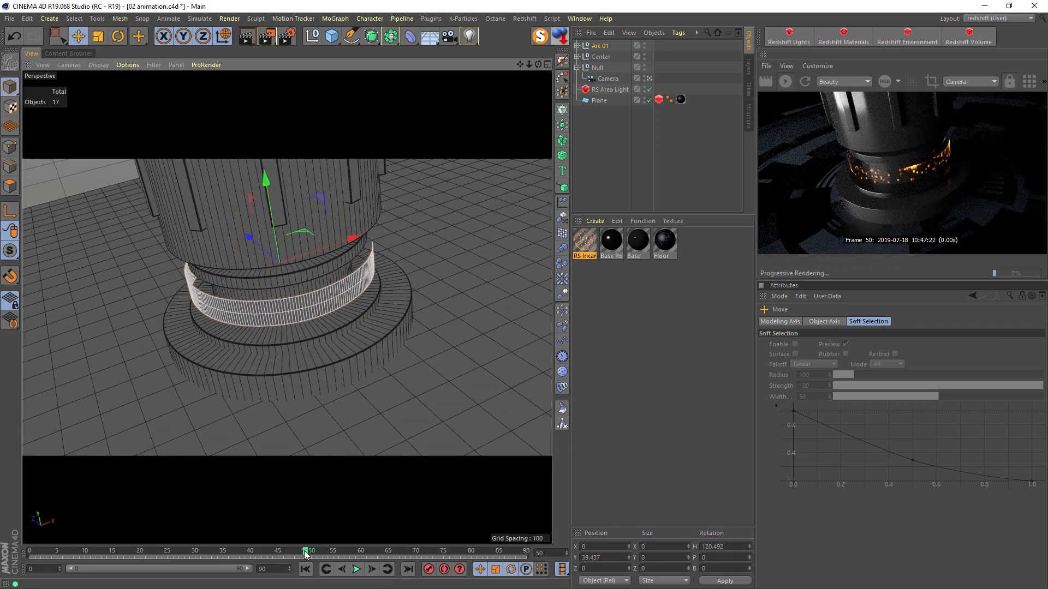
Set the height of the plane in Arc 01 to about 23.2 and move the timeline to frame 46.
left_click(577, 45)
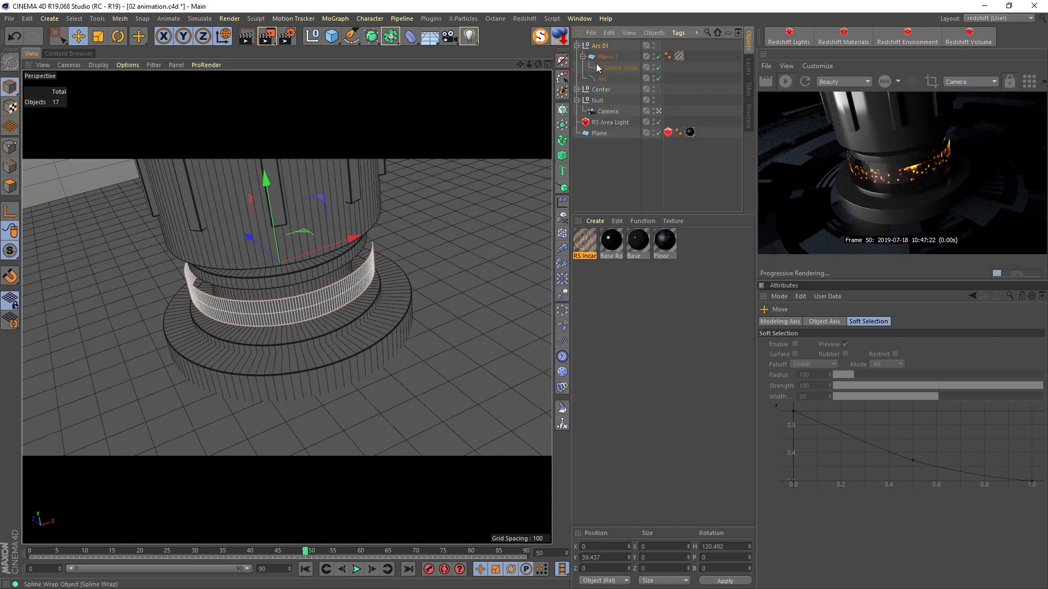
left_click(608, 56)
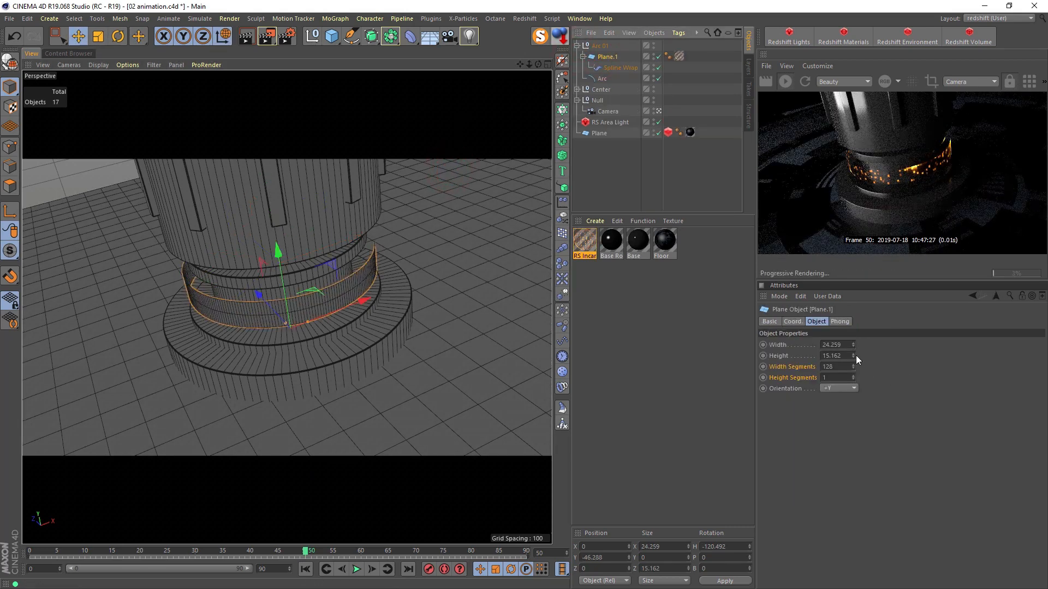
left_click_drag(853, 355, 853, 348)
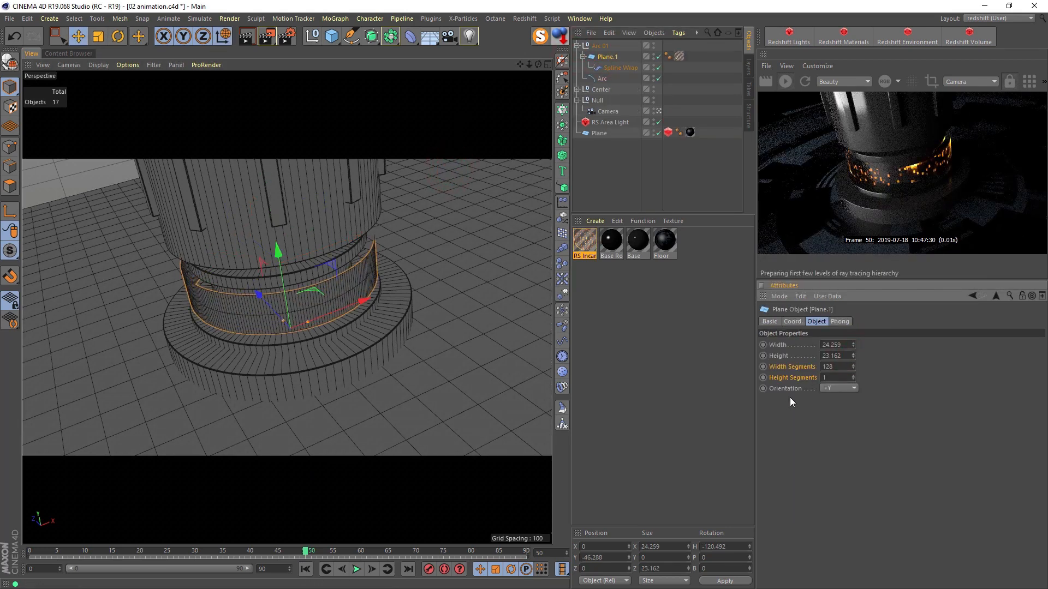
left_click_drag(307, 554, 245, 555)
left_click(283, 554)
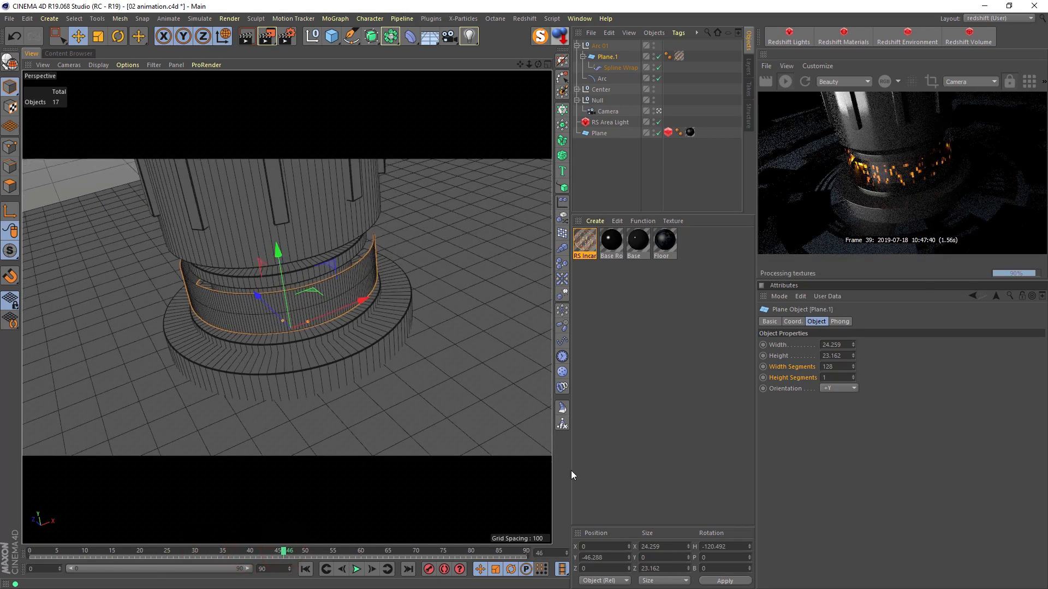
Duplicate the Arc 01 group and scale the copy up to about 150%.
left_click(596, 46)
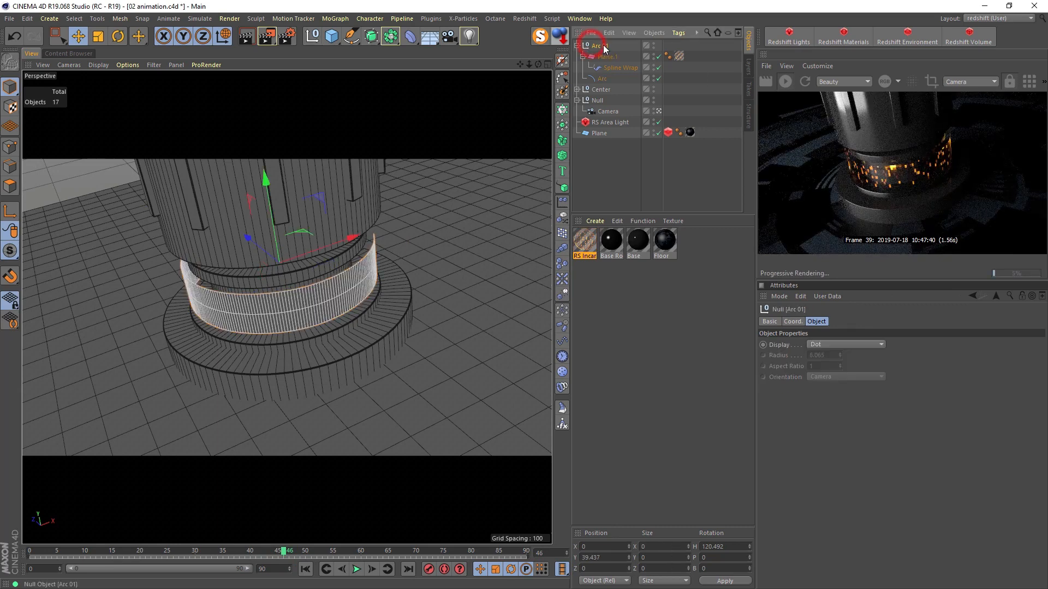
left_click_drag(599, 43, 603, 45, "ctrl")
key("t")
left_click_drag(426, 240, 546, 238)
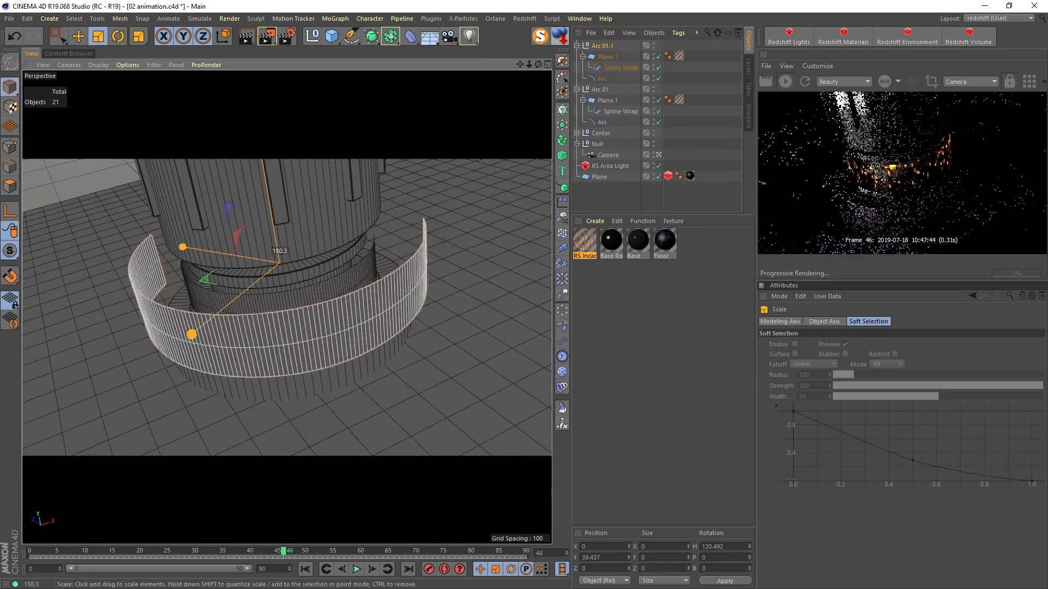
Lower the duplicated arc group to a Y position of about 24.7 and rotate it to a heading of about 98.6°.
key("e")
left_click_drag(270, 189, 251, 318)
key("r")
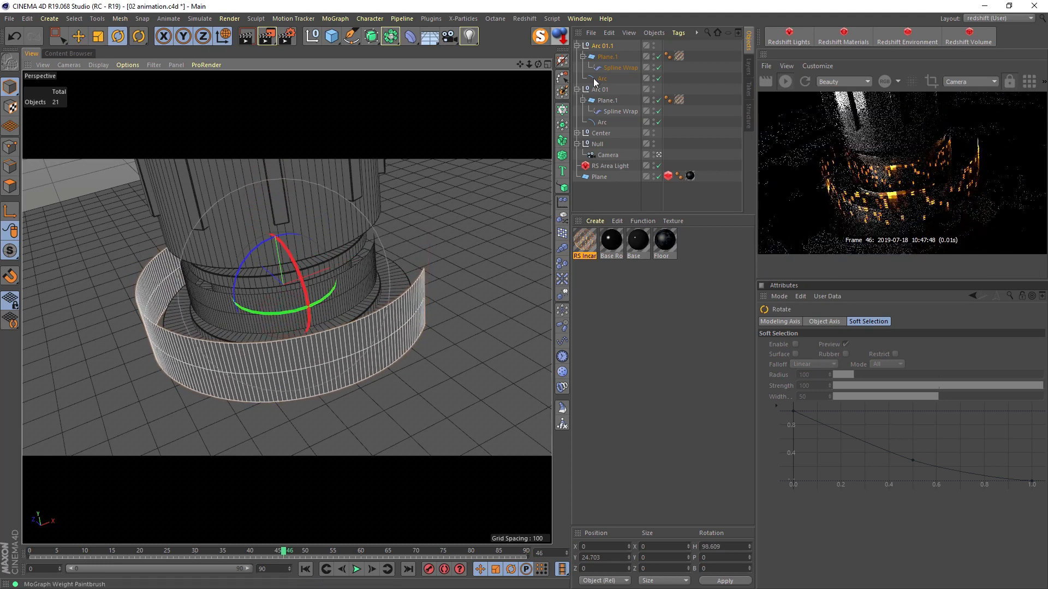
In the duplicated group, set the arc's End Angle to 263 and the plane's height to about 20.9.
left_click(601, 79)
left_click_drag(860, 388, 860, 372)
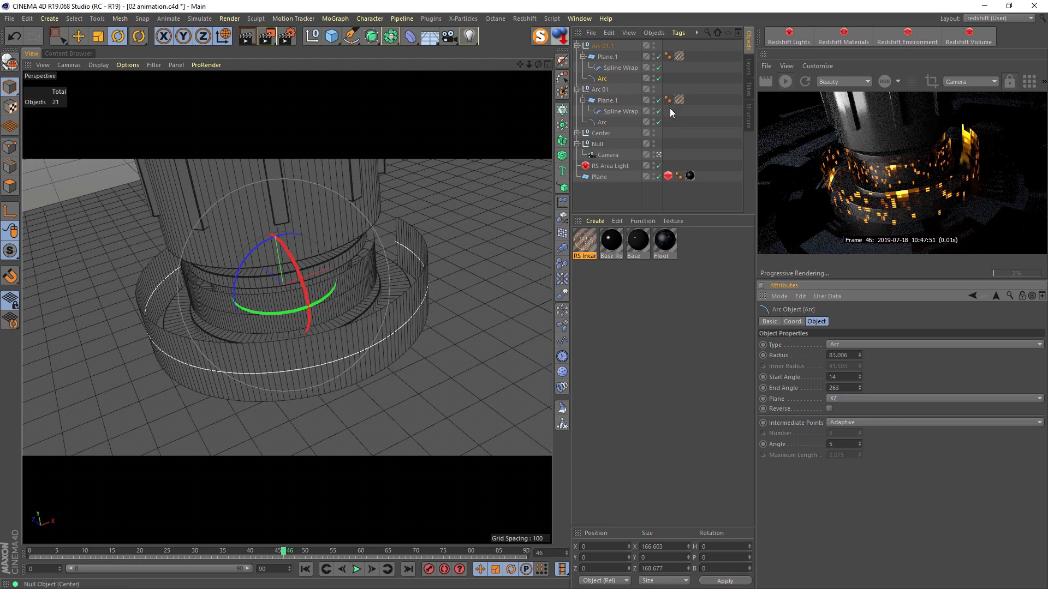
left_click(607, 57)
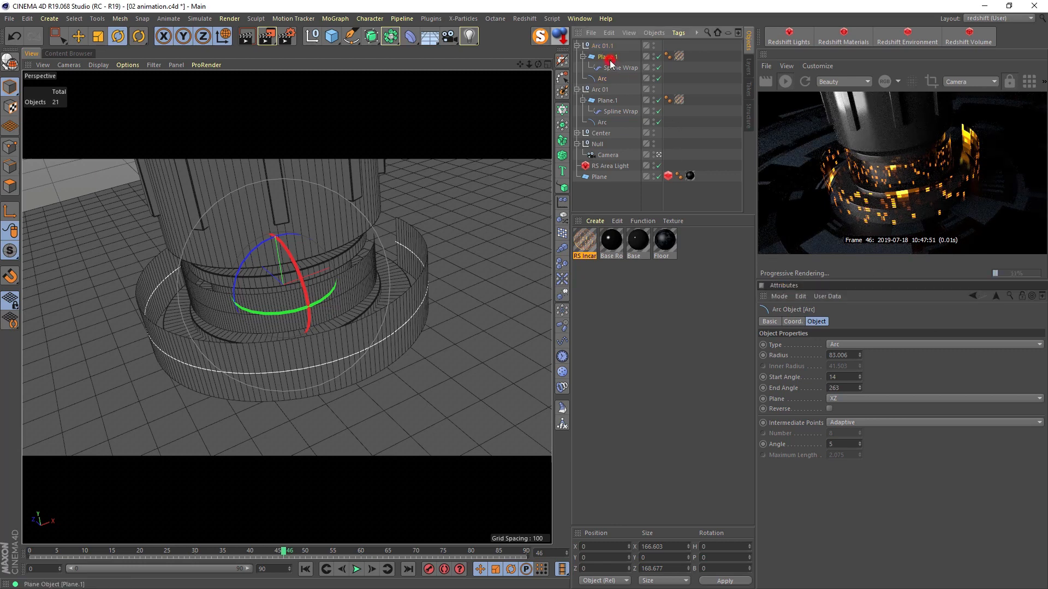
left_click_drag(853, 355, 853, 368)
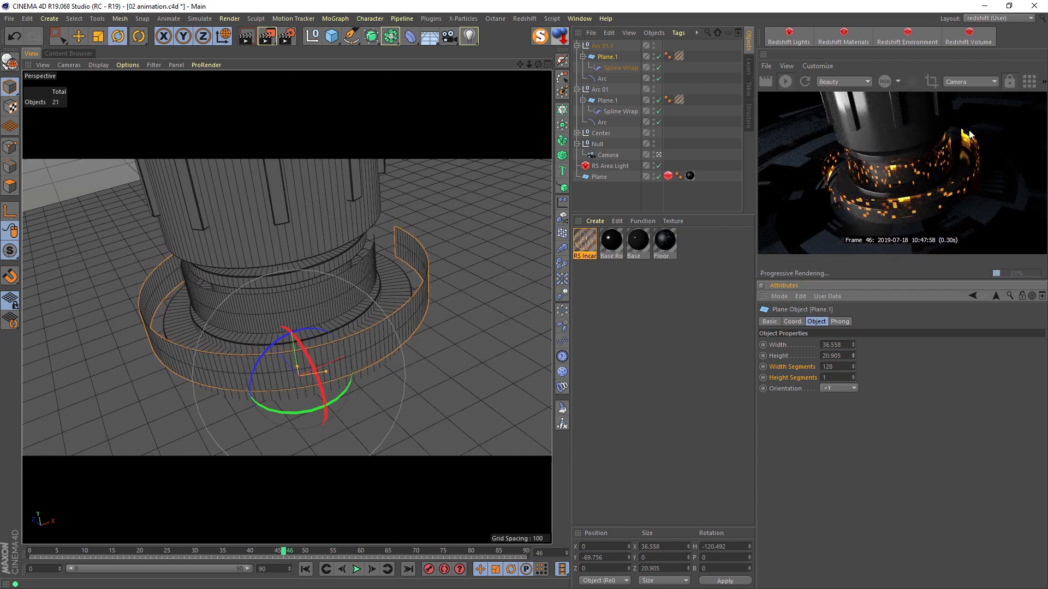
Set Tiles V to -1 in the duplicated strip's texture tag and rotate the Arc 01.1 group to a heading of about -9.4°.
left_click(678, 56)
left_click(901, 457)
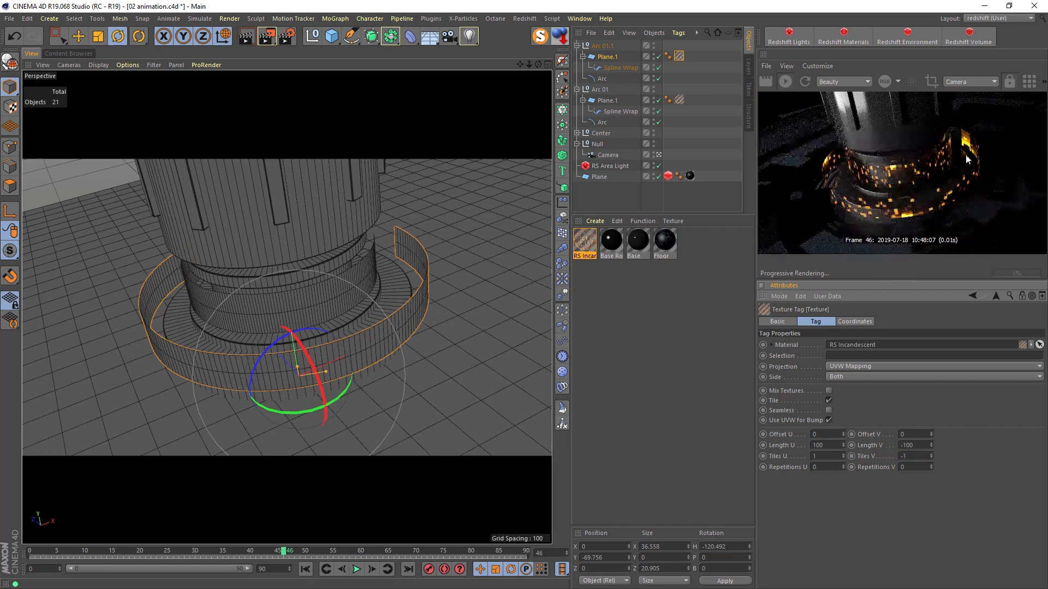
left_click(600, 46)
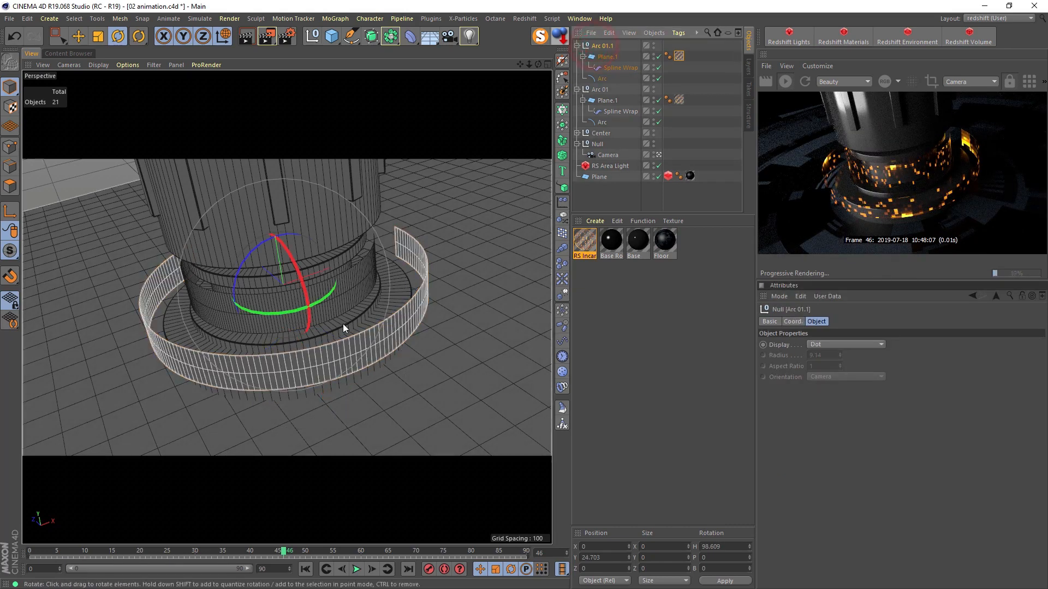
left_click_drag(322, 297, 205, 314)
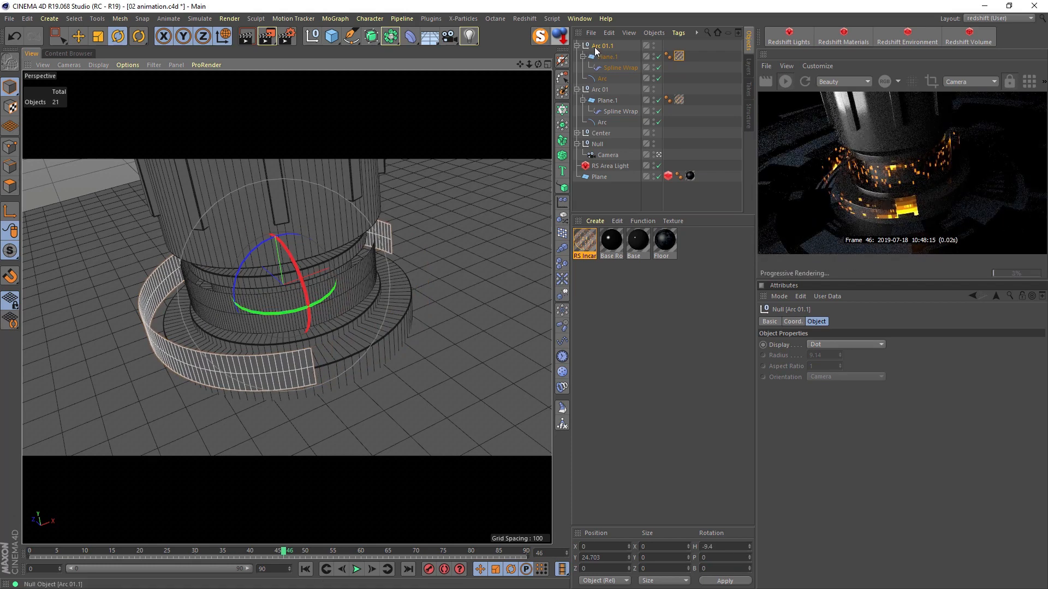
Duplicate Arc 01.1, scale the copy up to about 154%, and set its plane's height to about 16.2.
left_click_drag(599, 47, 602, 42, "ctrl")
left_click_drag(452, 228, 480, 221)
key("ctrl+z")
key("t")
key("r")
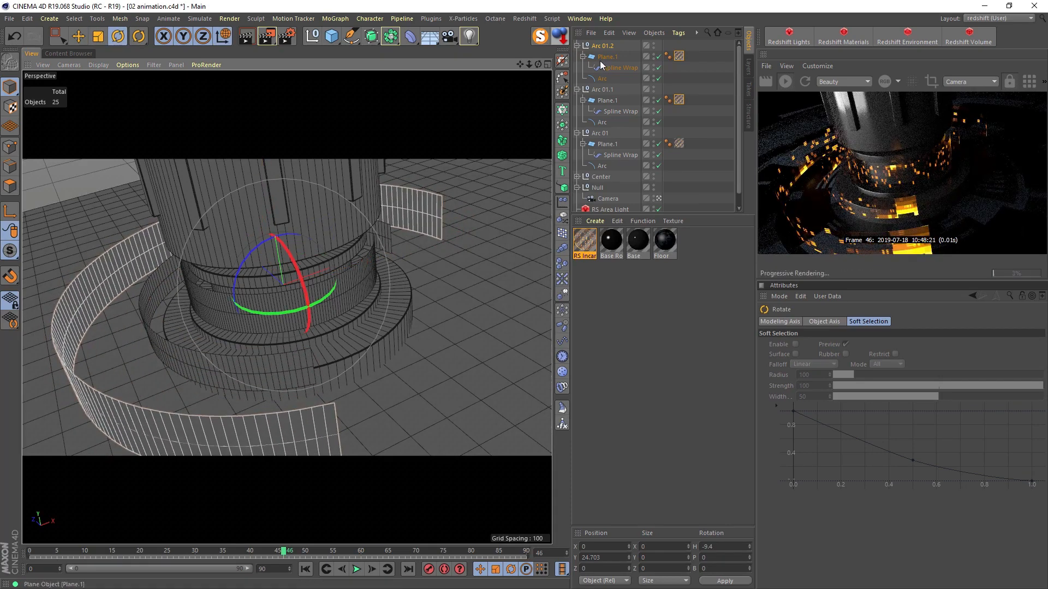
left_click(606, 57)
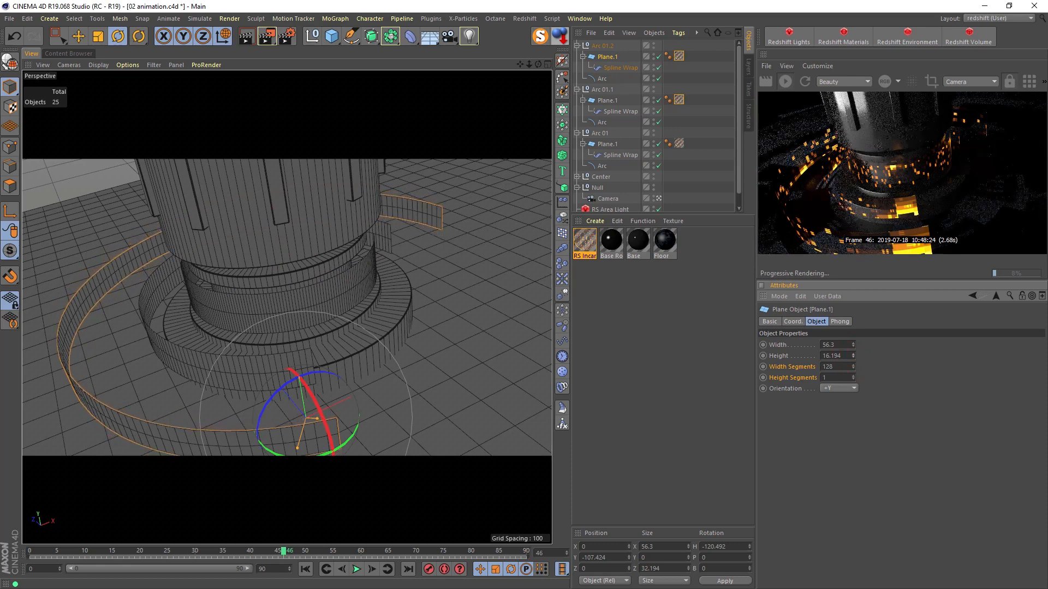
Rotate the Arc 01.2 group to a heading of about -57.5° and lower it to a Y position of about 21.6.
left_click(602, 46)
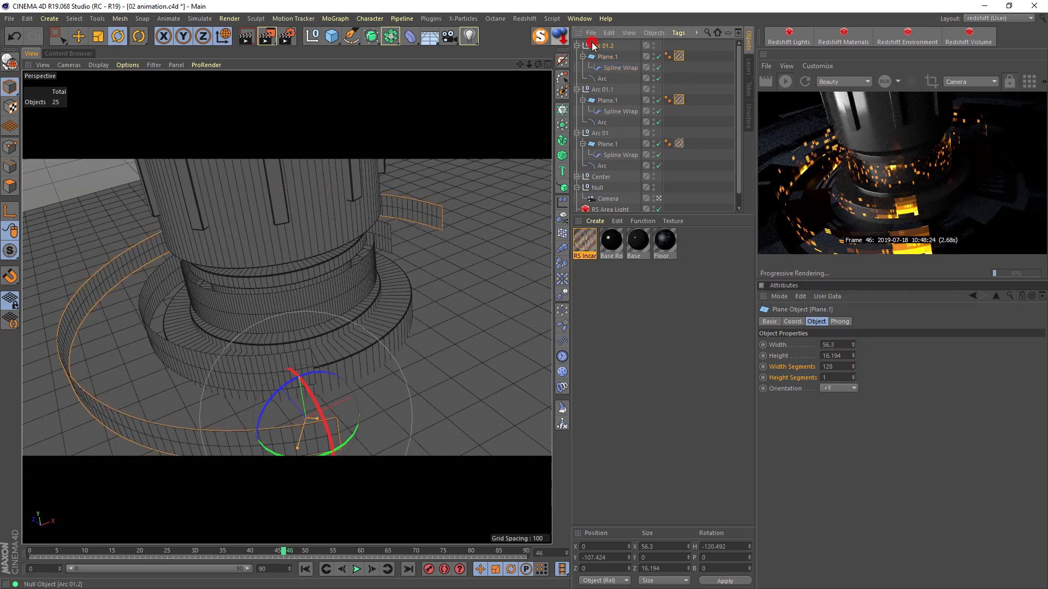
left_click_drag(328, 298, 232, 322)
key("e")
left_click_drag(274, 228, 274, 230)
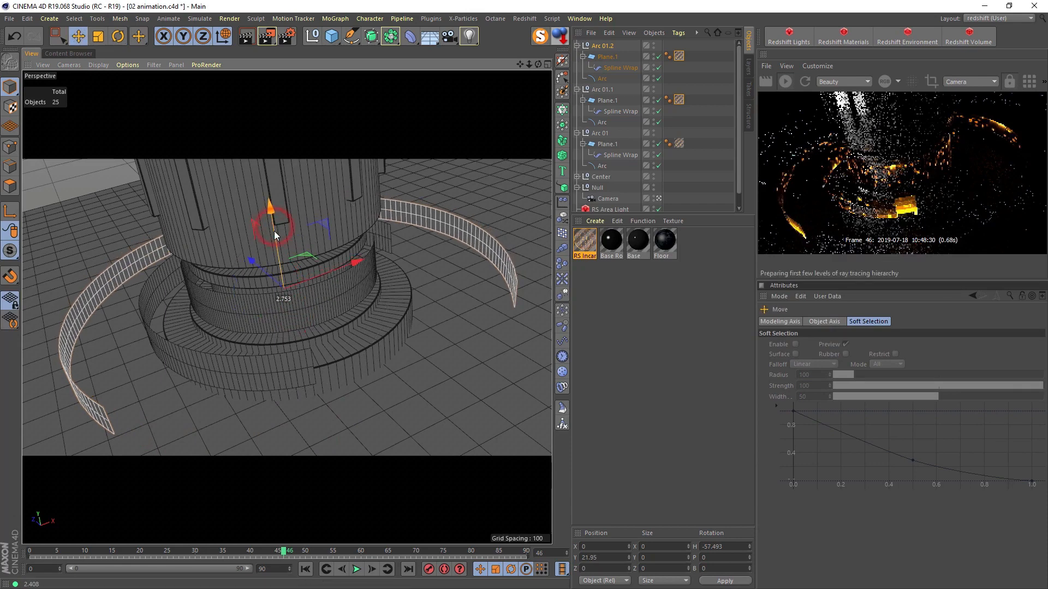
Turn the geometry override back on in the floor plane's Redshift tag.
scroll(621, 195, "down", 1)
left_click(667, 207)
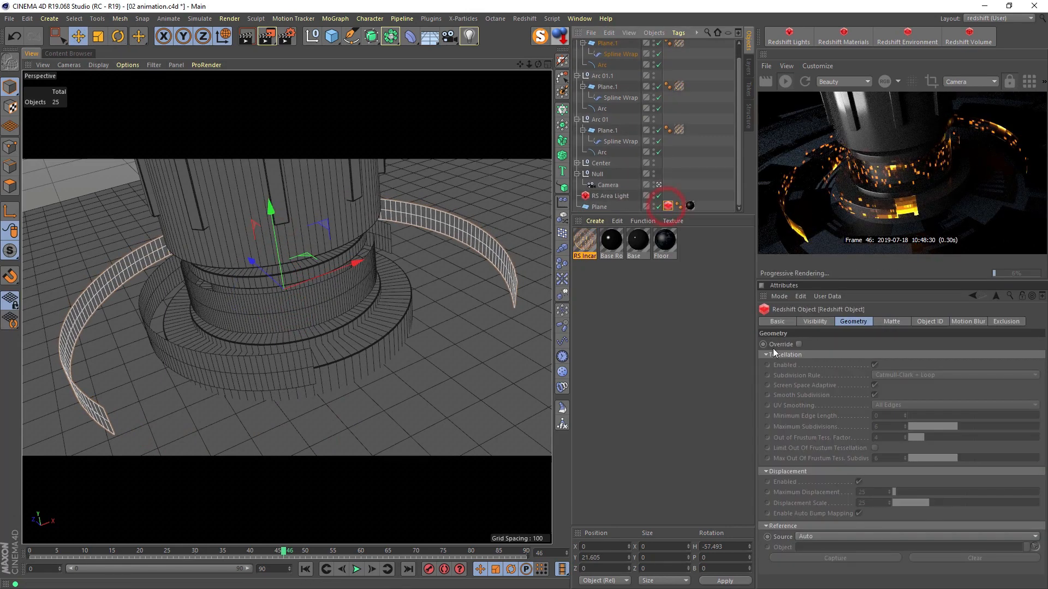
left_click(799, 345)
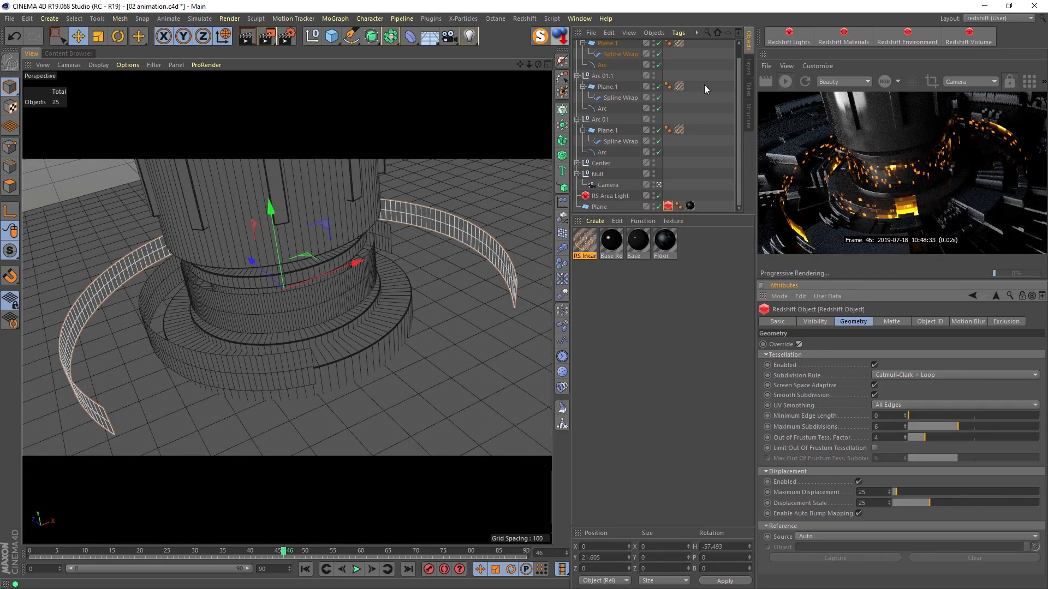
Enlarge the Arc 01.2 group slightly and lower it to a Y position of about 9.7.
left_click(601, 44)
scroll(600, 81, "up", 1)
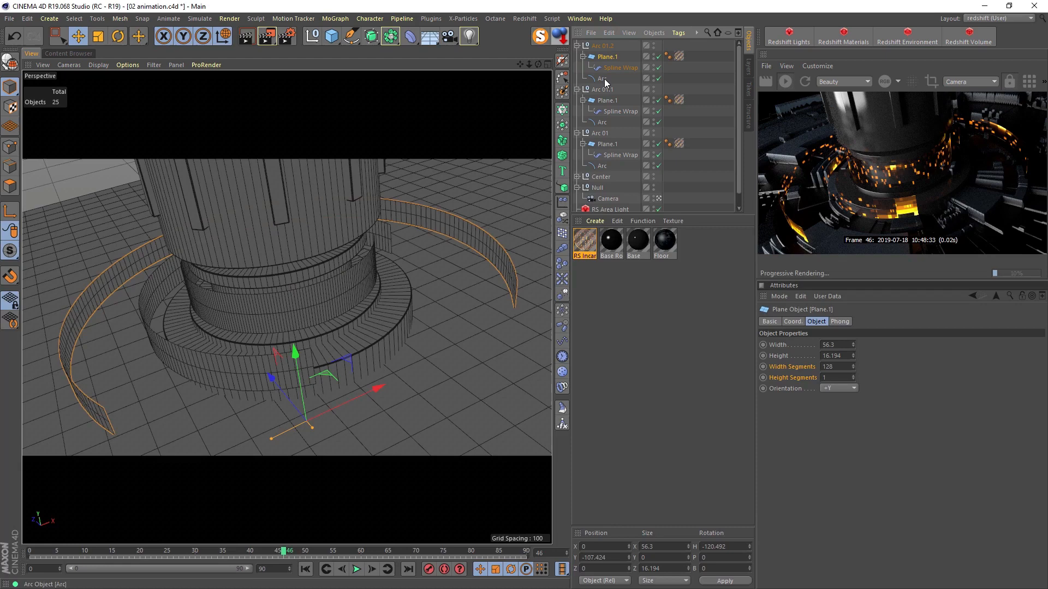
left_click(599, 48)
key("t")
left_click_drag(338, 198, 382, 195)
key("e")
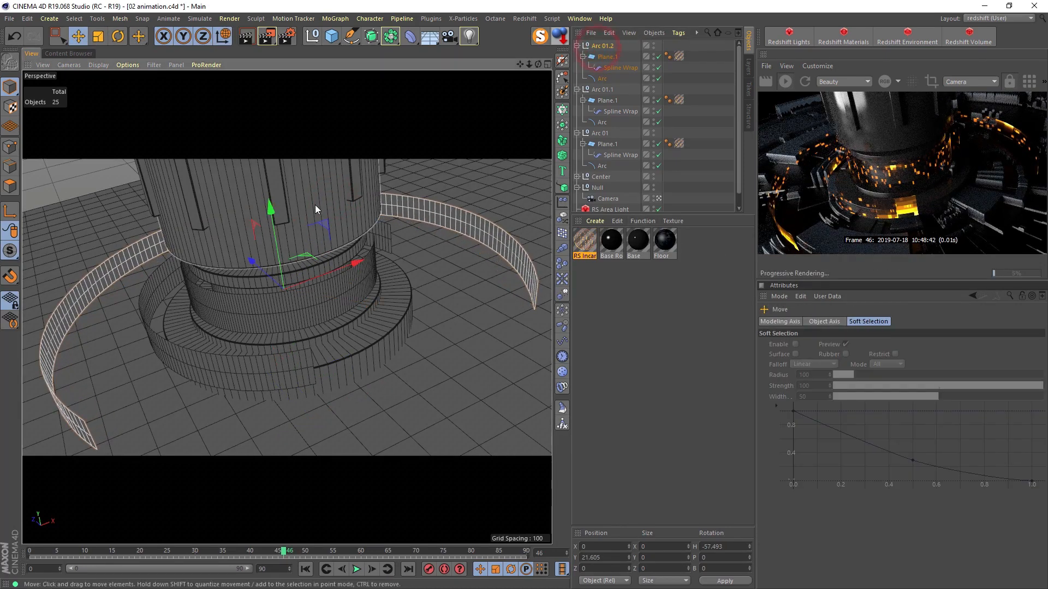
mouse_move(273, 208)
left_mouse_down()
mouse_move(278, 239)
mouse_move(277, 228)
left_mouse_up()
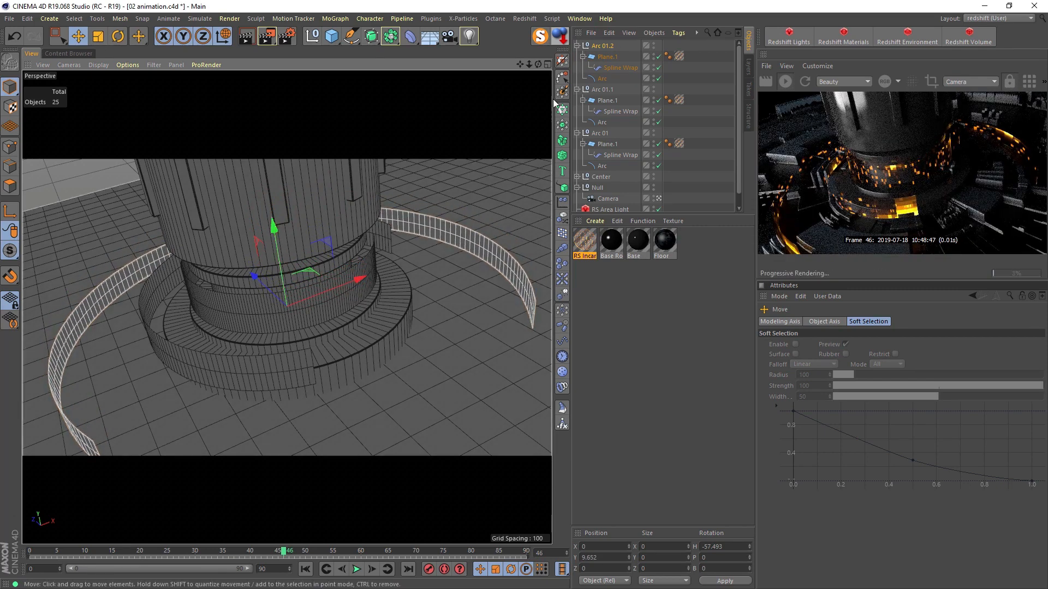
Collapse the arc groups in the object list and set the RS Area Light's Intensity Multiplier to 0.
left_click(577, 46)
left_click(576, 56)
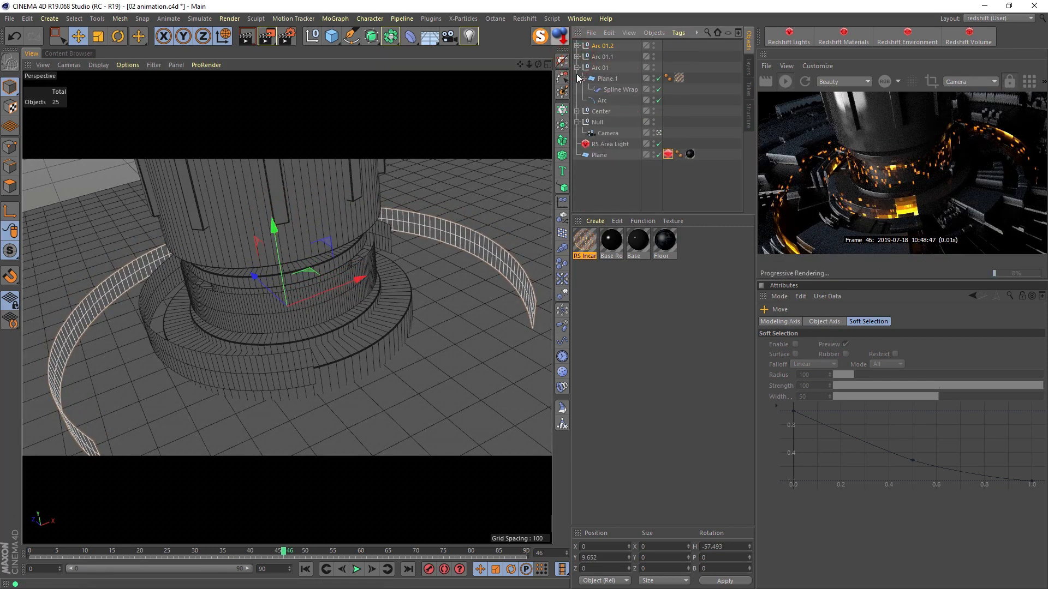
left_click(577, 67)
left_click(602, 101)
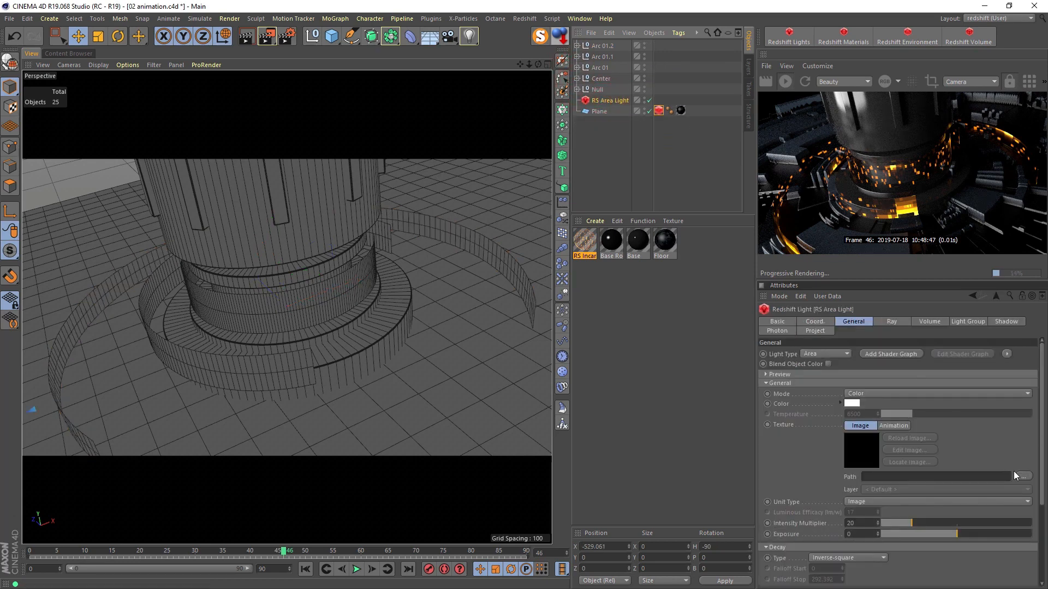
left_click(864, 323)
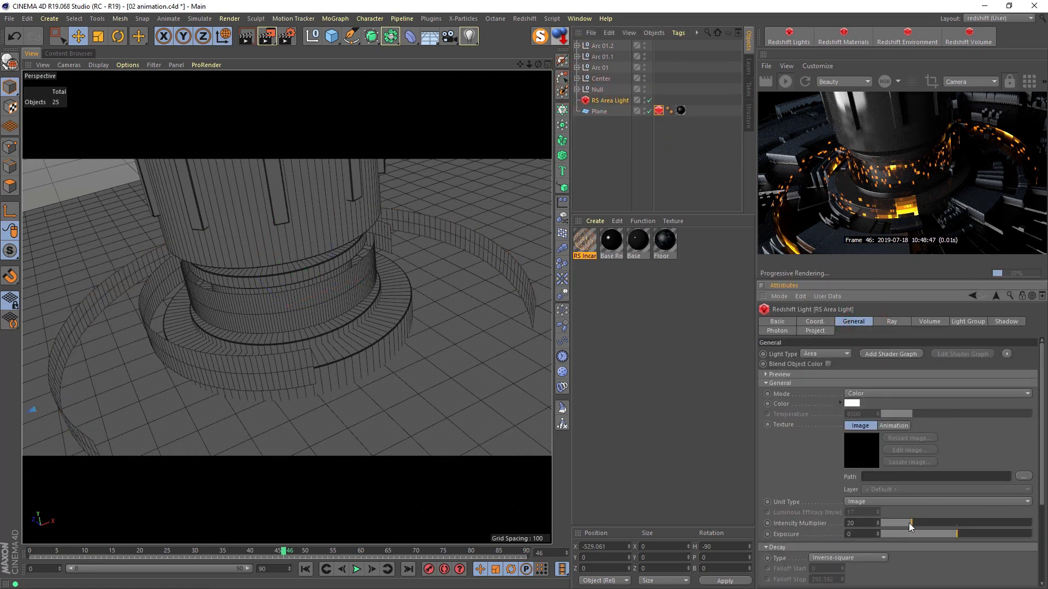
left_click_drag(909, 523, 857, 523)
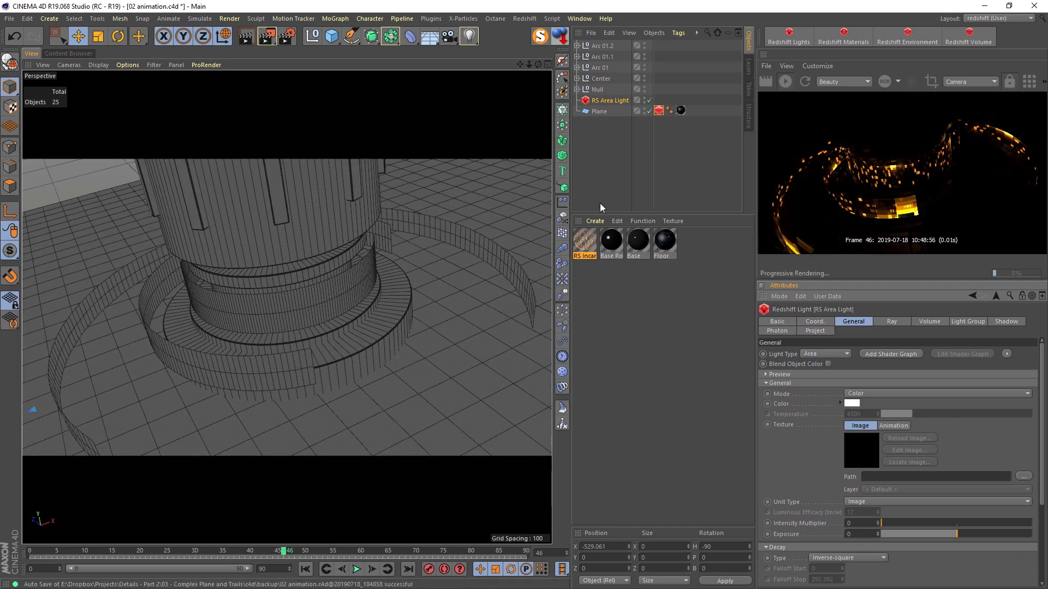
Raise the RS Incandescent material's Intensity Multiplier, trying 20 and settling on 30.
left_click(591, 242)
left_click_drag(913, 520, 849, 516)
type("20")
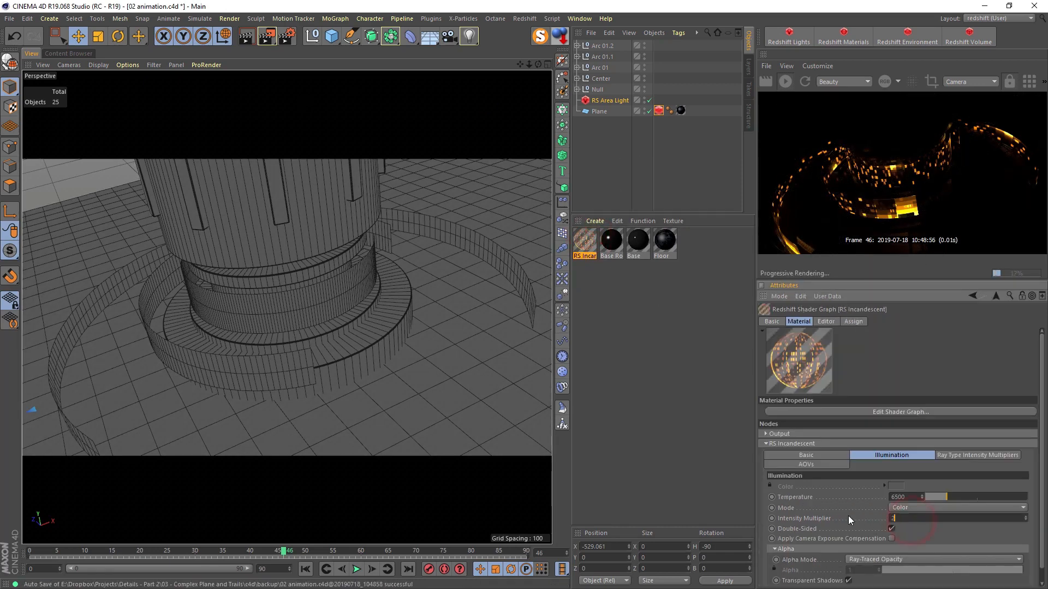
key("Return")
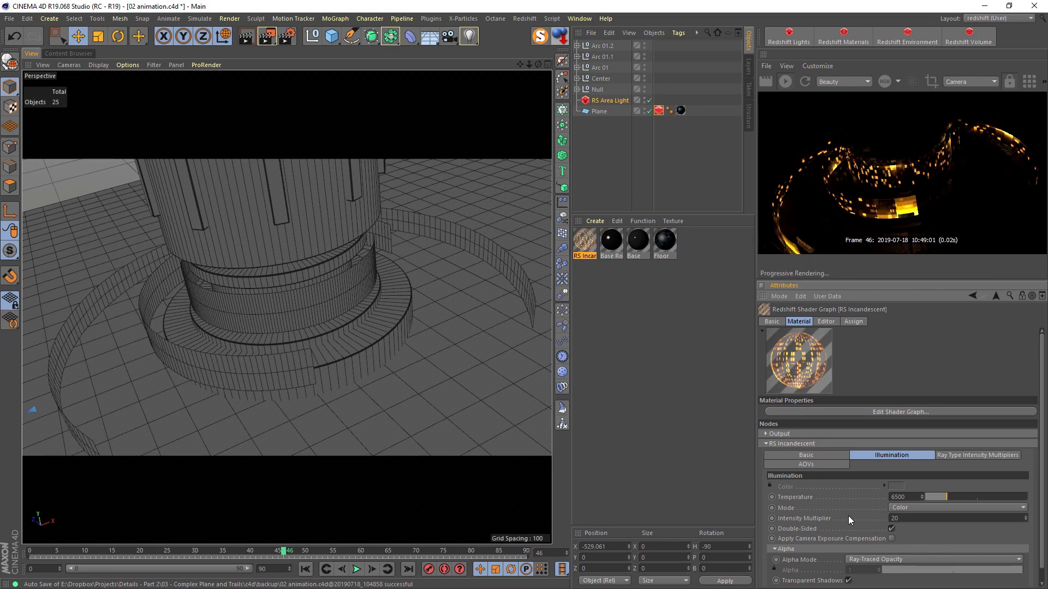
left_click_drag(901, 519, 849, 513)
type("30")
key("Return")
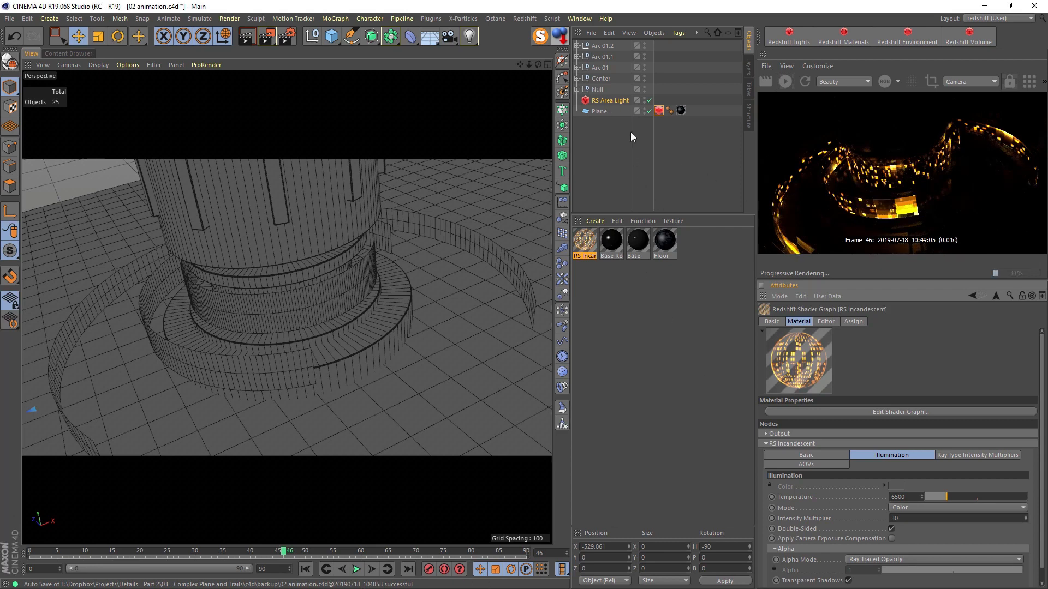
Set the RS Area Light's Intensity Multiplier to 3 after trying lower values.
left_click(621, 100)
left_click_drag(887, 522, 888, 526)
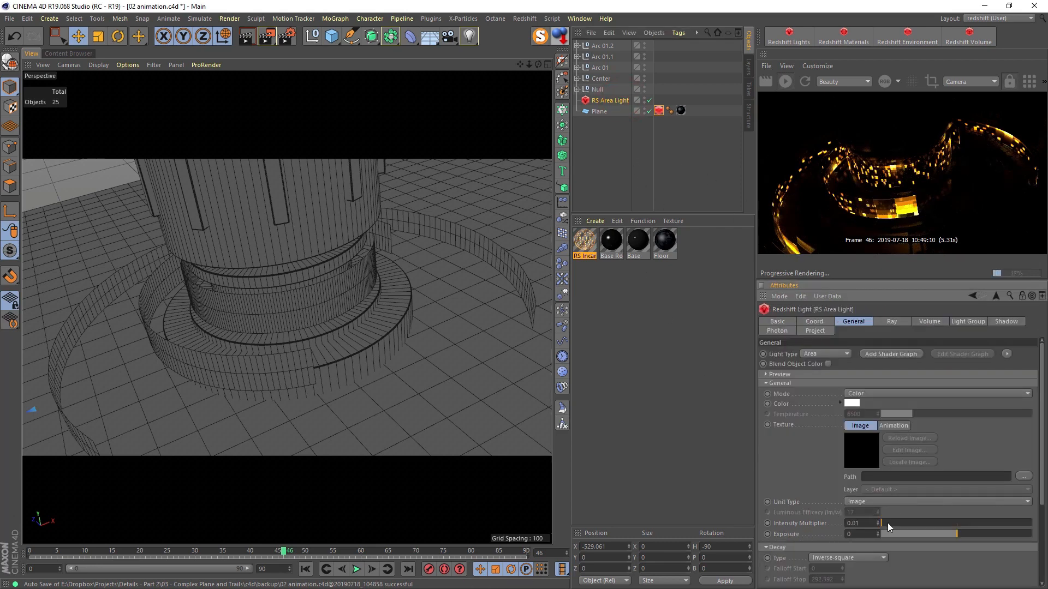
scroll(888, 523, "up", 2)
double_click(862, 524)
type("1")
key("Return")
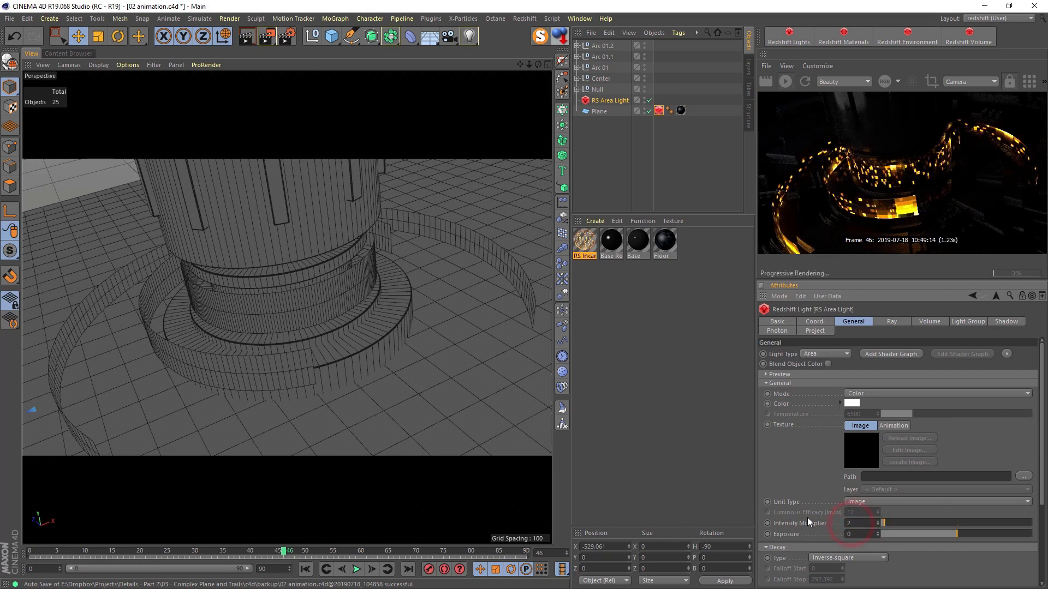
double_click(860, 523)
type("3")
key("Return")
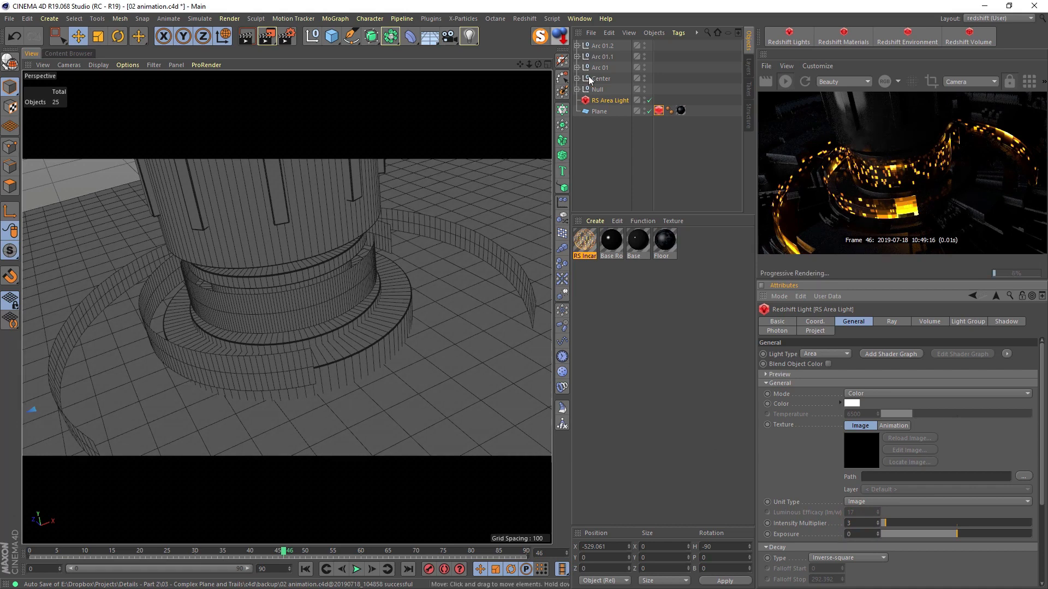
Set the camera's focal length to Wide Angle (25 mm).
left_click(577, 89)
left_click(607, 100)
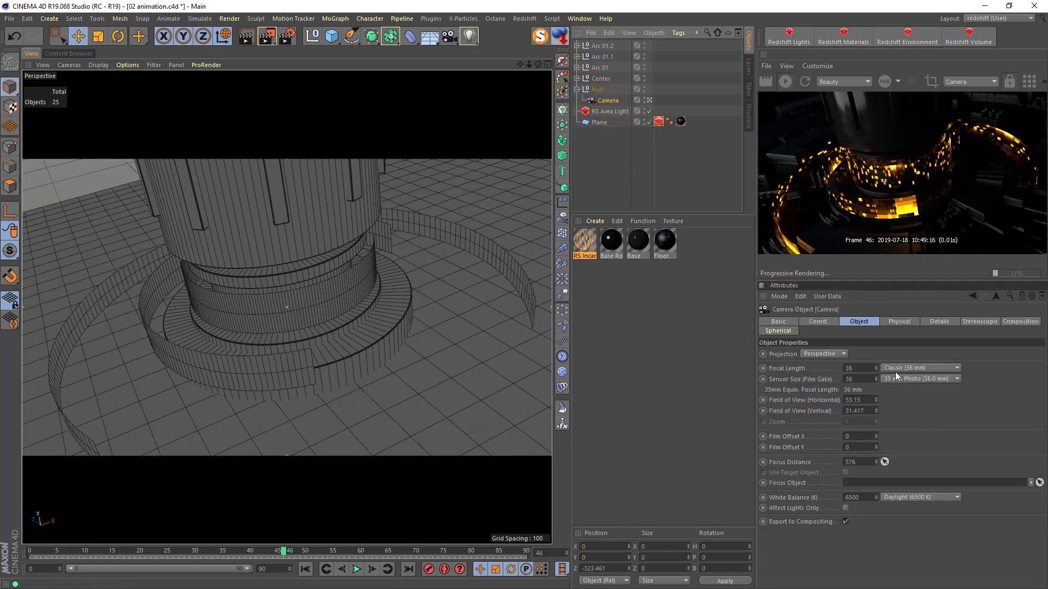
scroll(895, 371, "up", 1)
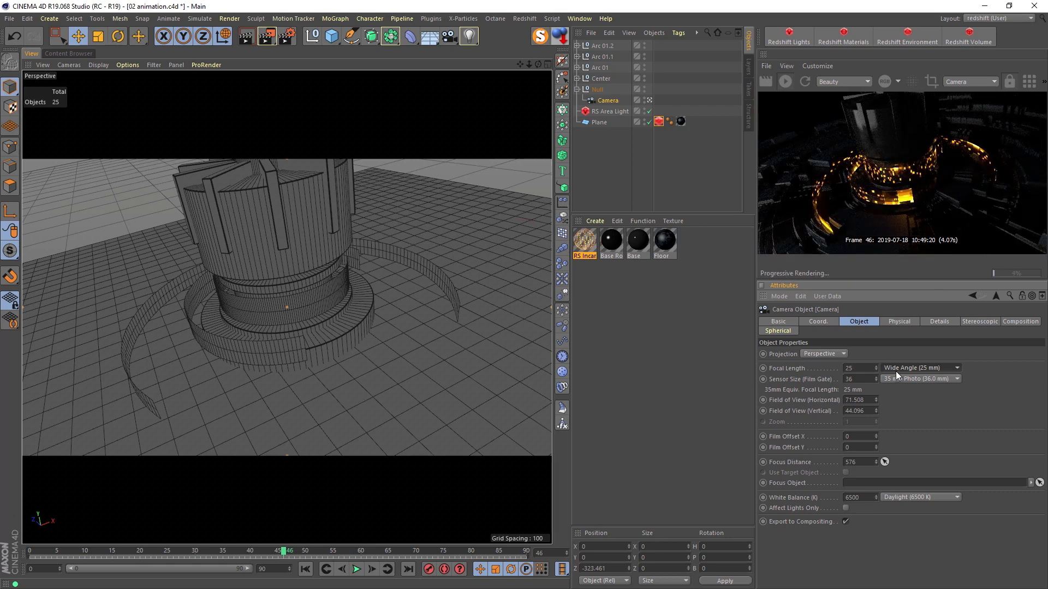
Go to frame 90 and enlarge the floor plane to about 1020 by 1020 to cover the camera view.
left_click(594, 90)
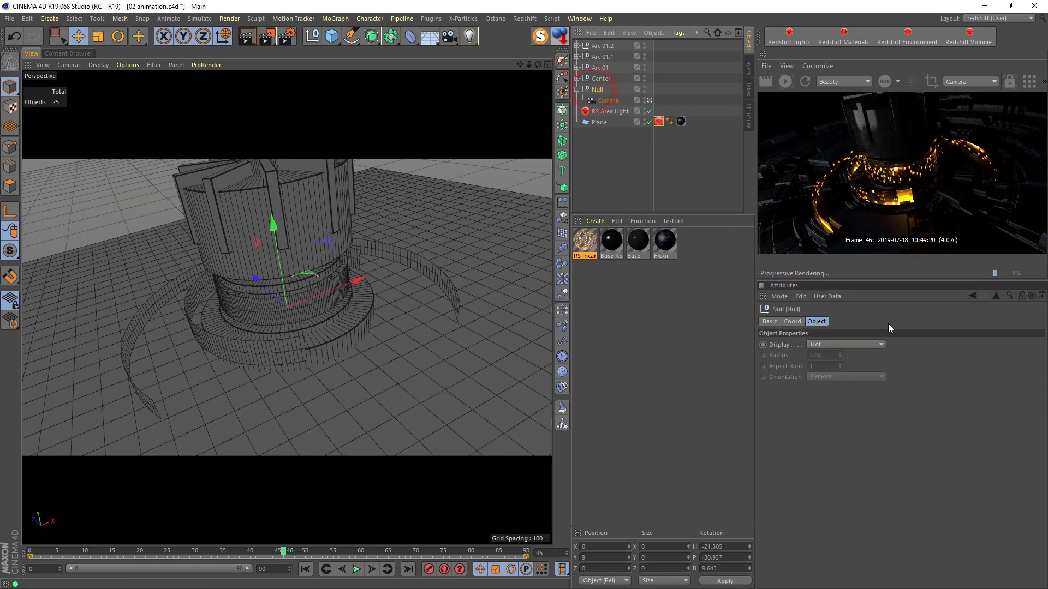
left_click(794, 322)
left_click(526, 551)
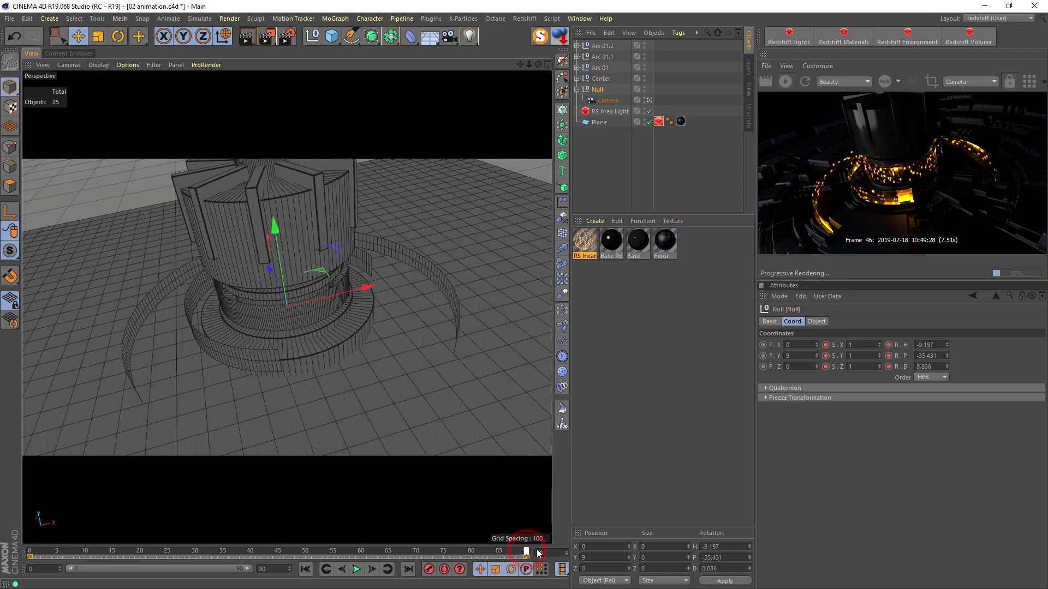
left_click(349, 175)
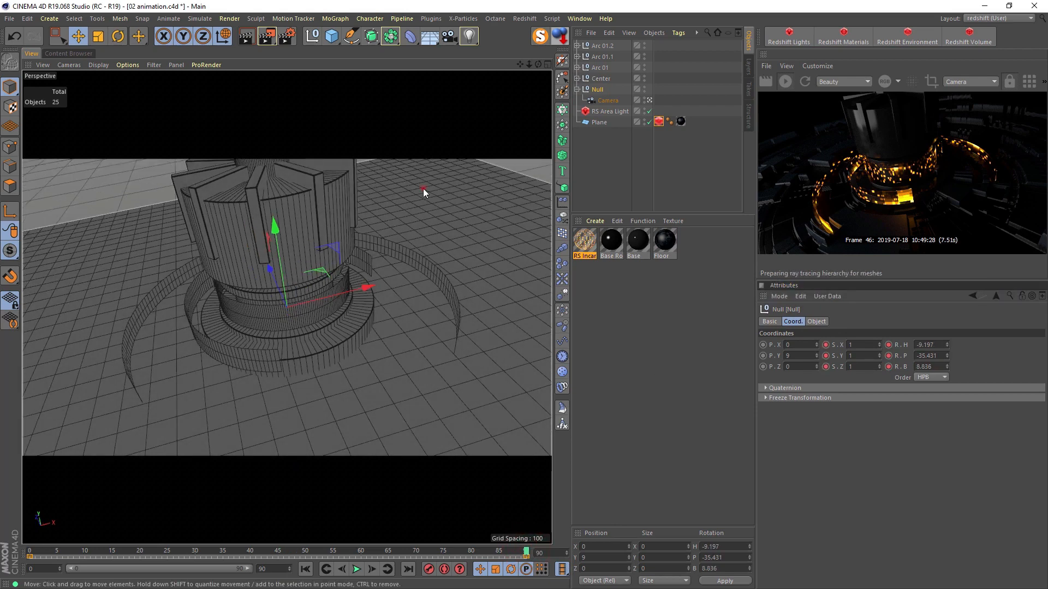
key("t")
left_click_drag(483, 179, 578, 184)
key("e")
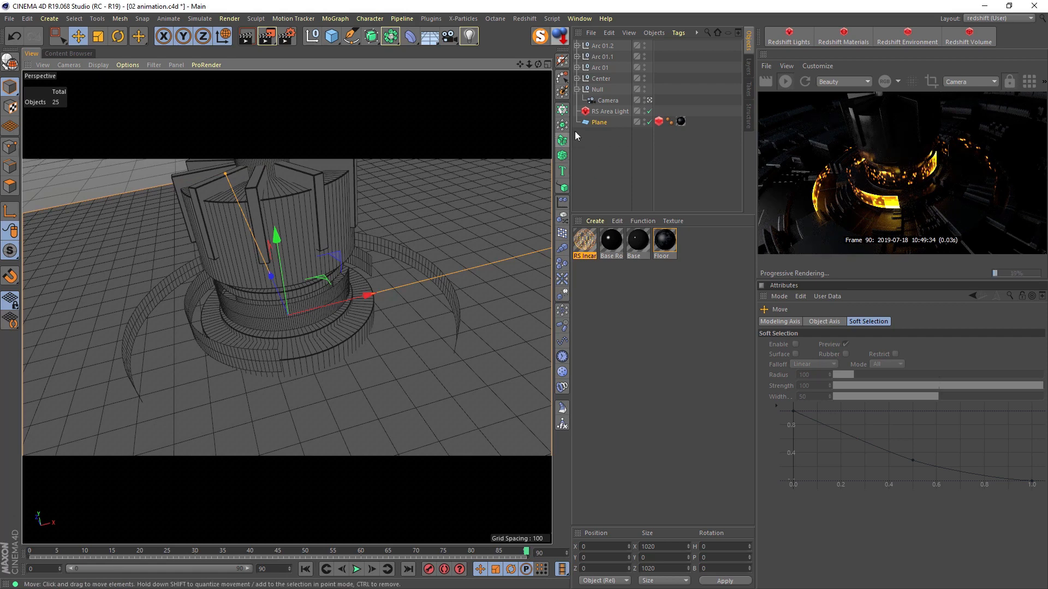
Increase the height of the Arc 01.2 group's plane to about 42.44.
left_click(605, 47)
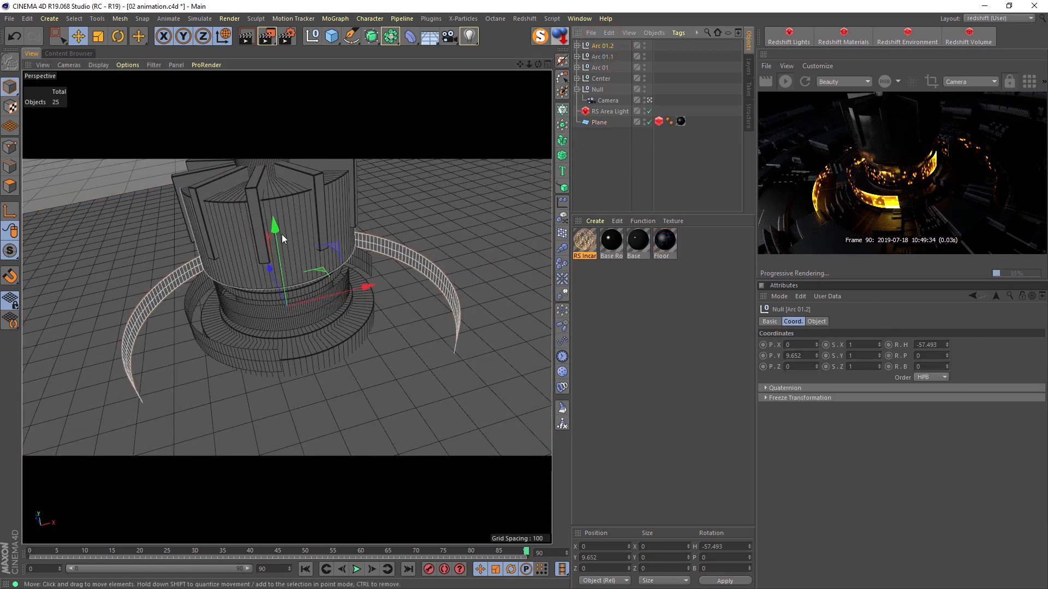
left_click(577, 45)
left_click(607, 57)
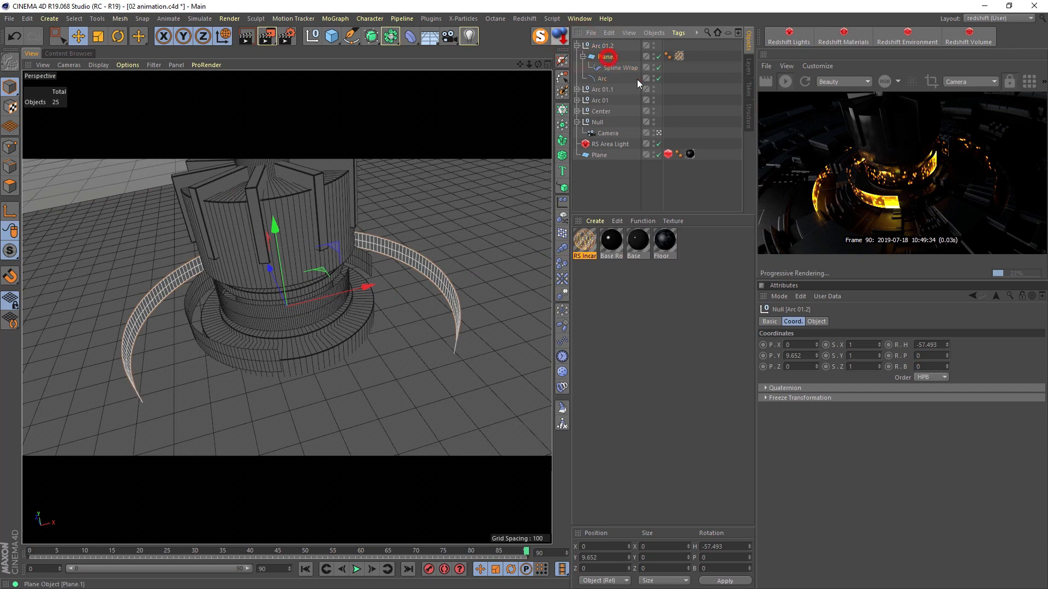
left_click(816, 322)
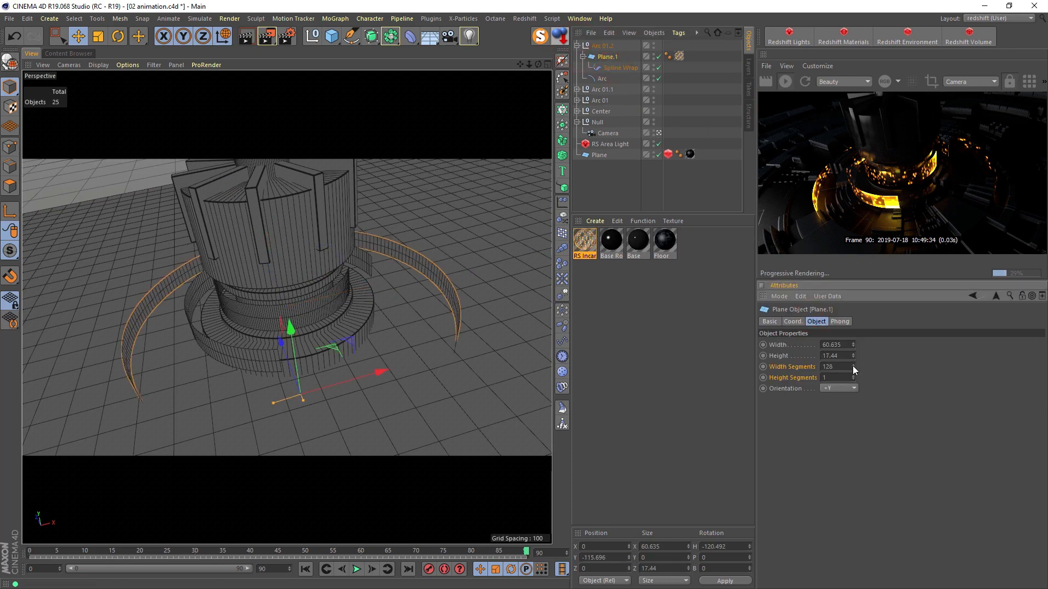
left_click_drag(854, 356, 853, 352)
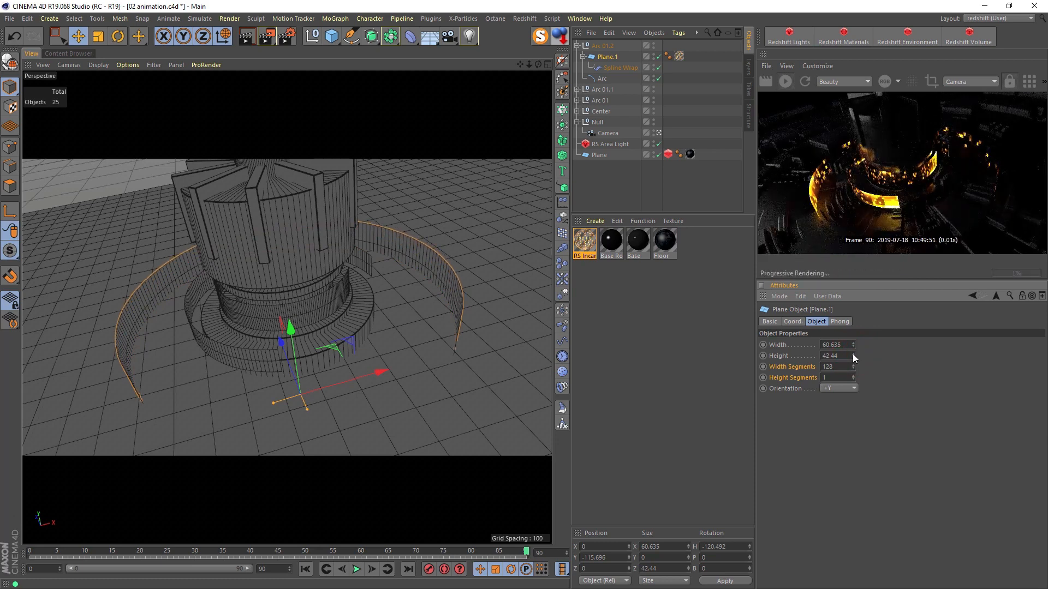
Review the basic Redshift sampling and the output size and frame range in the render settings.
left_click(286, 37)
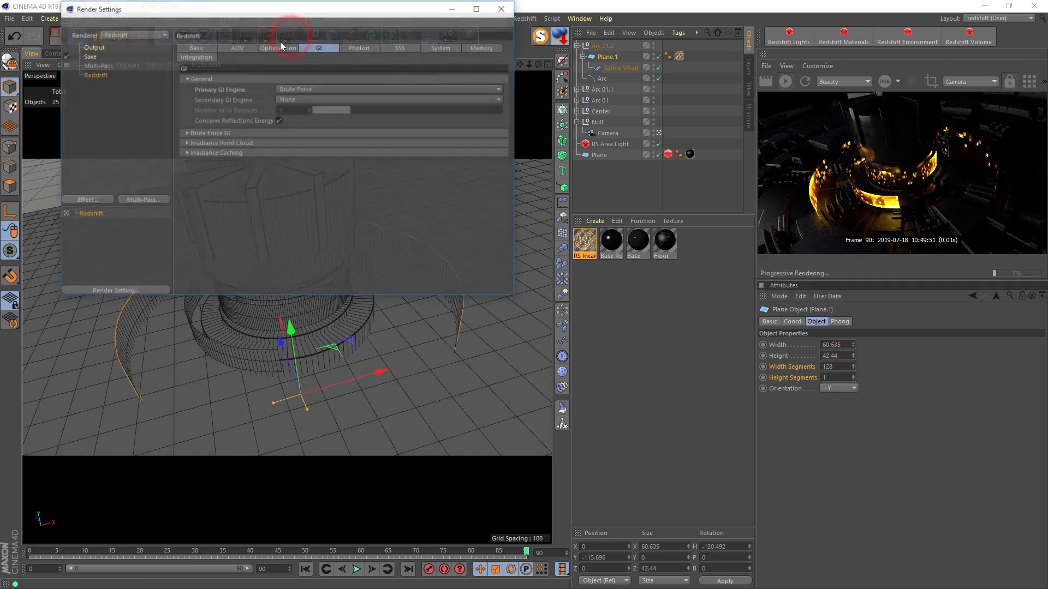
left_click(189, 48)
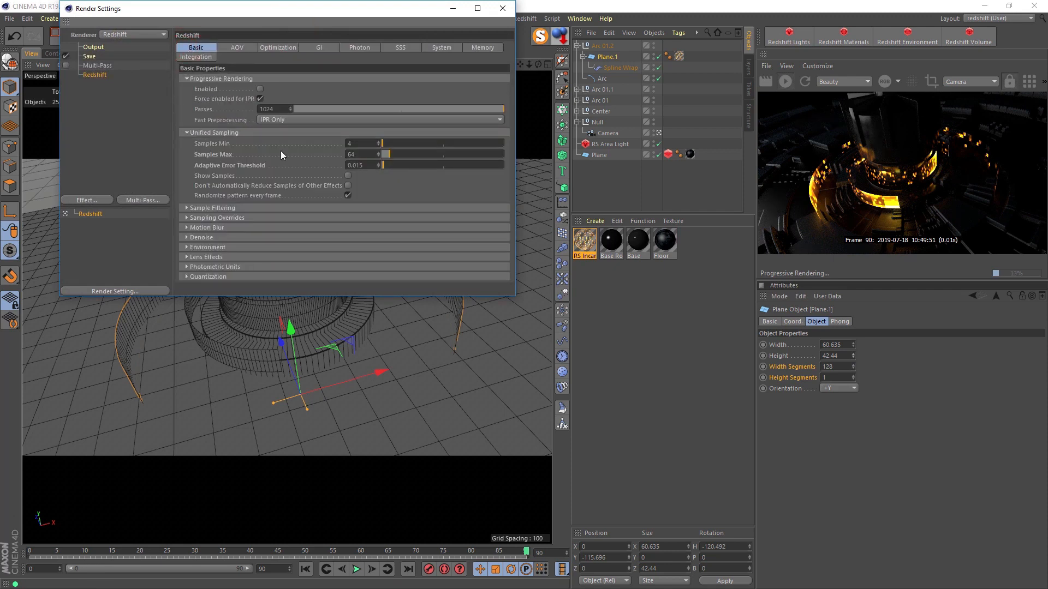
left_click(102, 44)
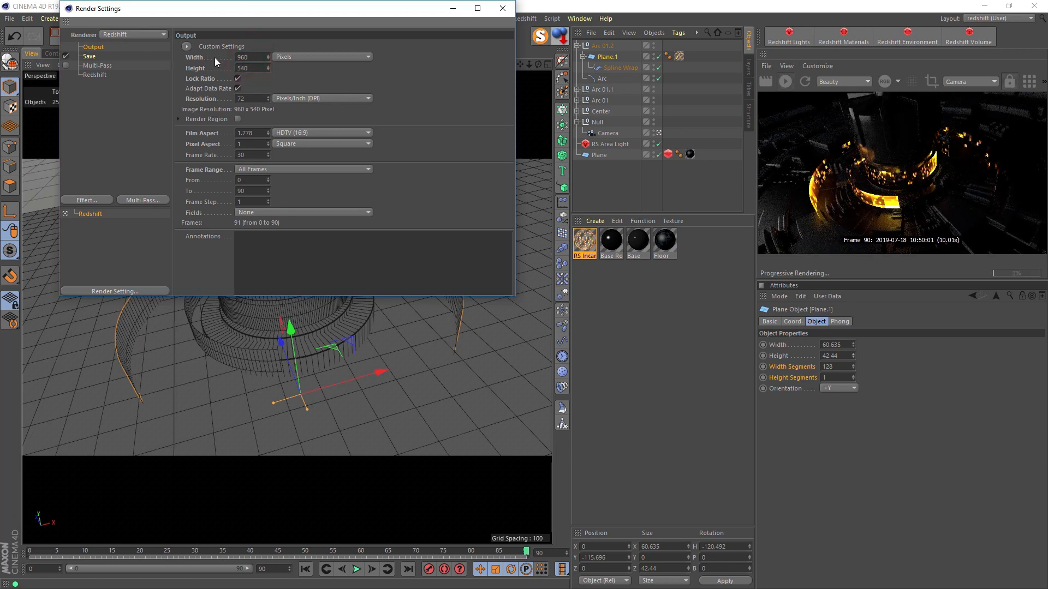
left_click_drag(208, 12, 233, 119)
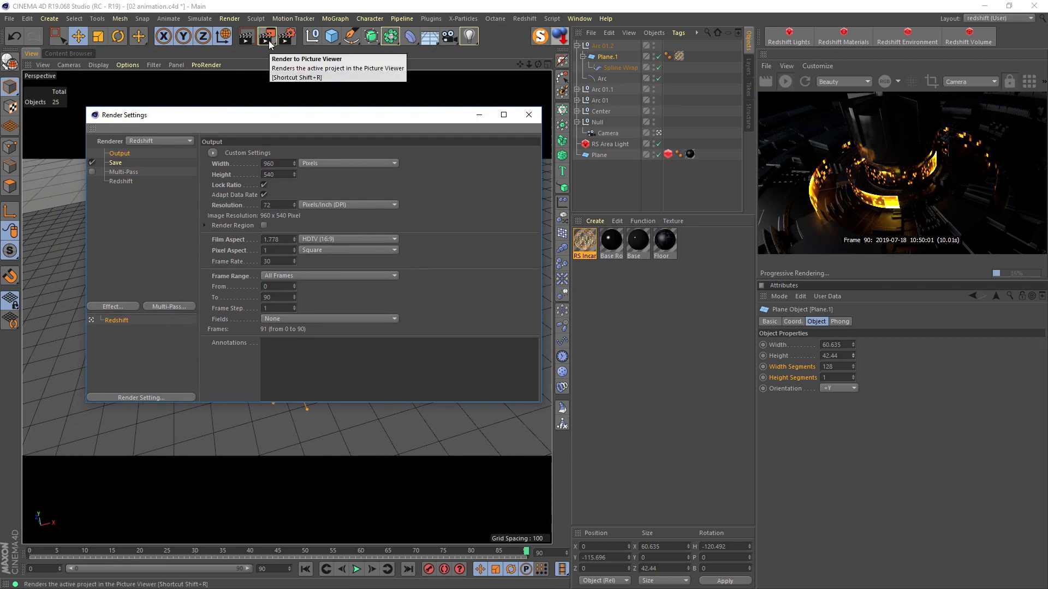
left_click(528, 115)
Assign the Null as the camera's Focus Object.
left_click(611, 135)
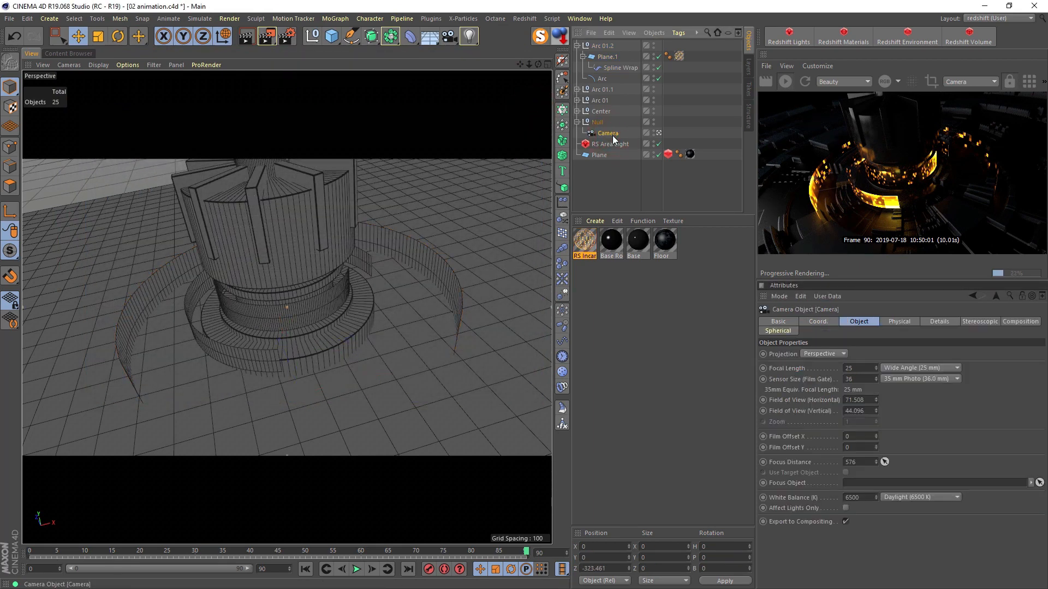
left_click_drag(602, 121, 738, 312)
left_click_drag(861, 491, 860, 483)
Add a Redshift Camera tag to the camera.
right_click(611, 135)
mouse_move(690, 162)
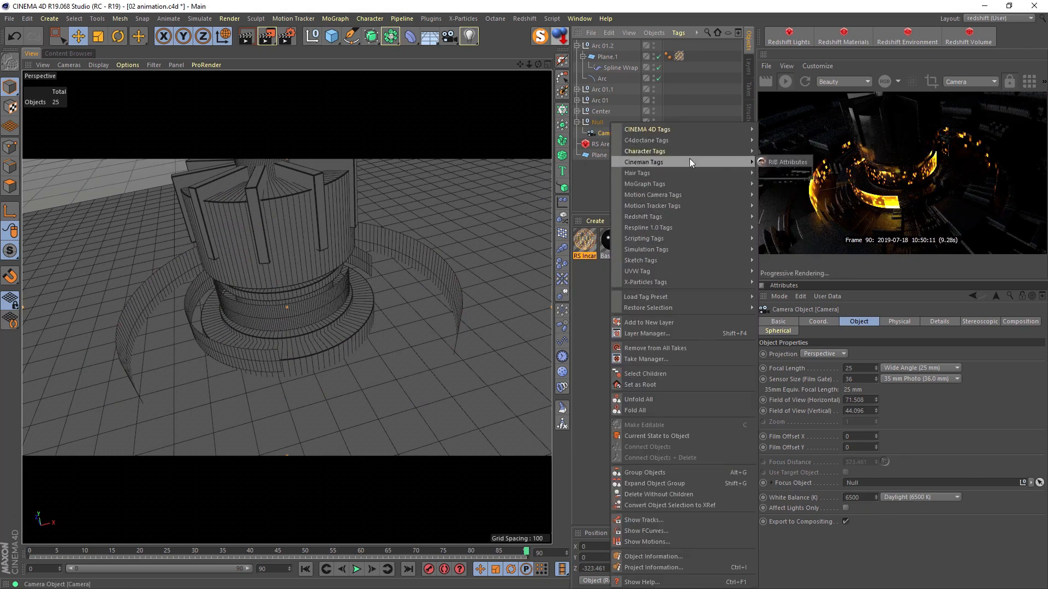
mouse_move(720, 239)
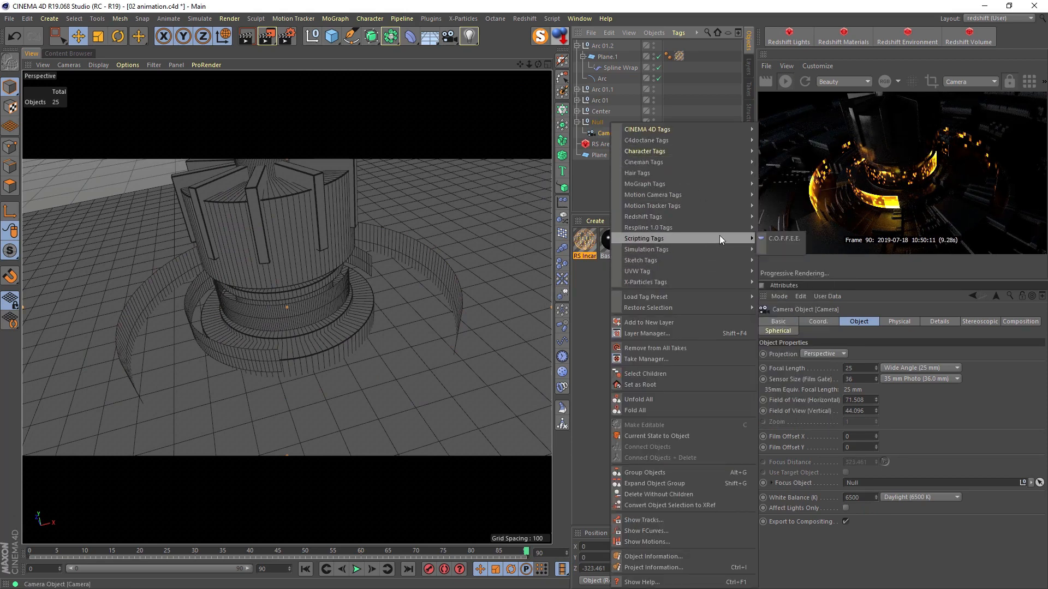
mouse_move(722, 216)
left_click(795, 218)
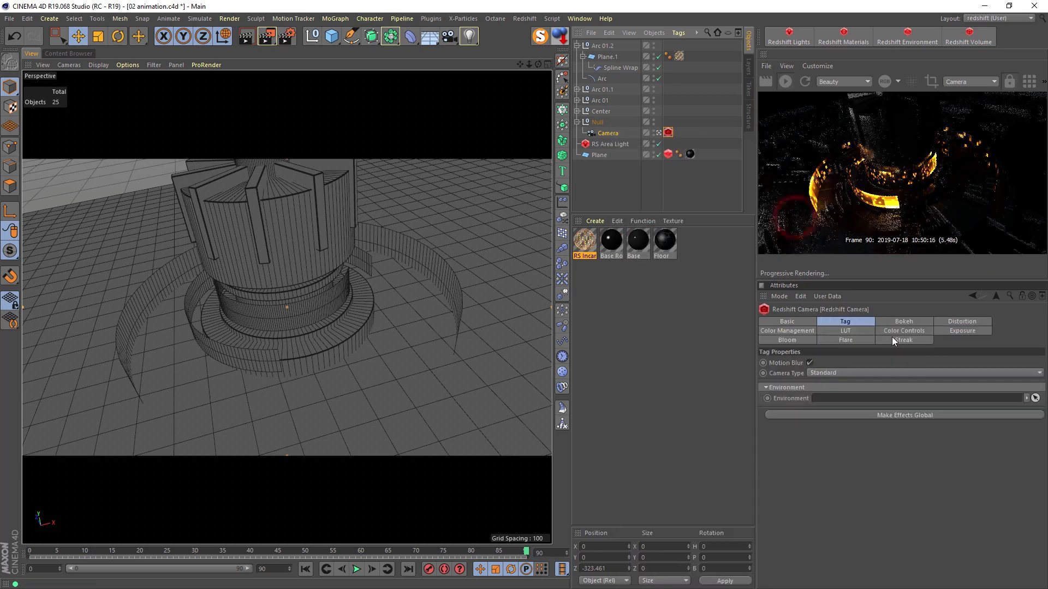
Override and enable Bokeh in the Redshift Camera tag, with CoC Radius 5 and Power 5.
left_click(900, 321)
left_click(798, 363)
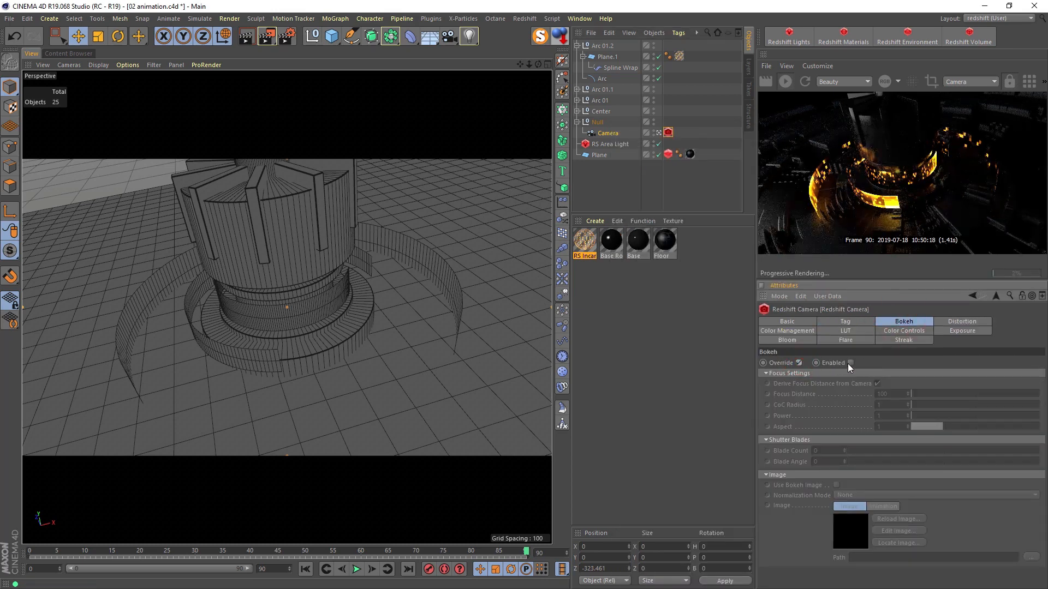
left_click(849, 364)
mouse_move(886, 404)
left_mouse_down()
mouse_move(875, 405)
mouse_move(891, 416)
mouse_move(875, 416)
left_mouse_up()
type("55")
key("Return")
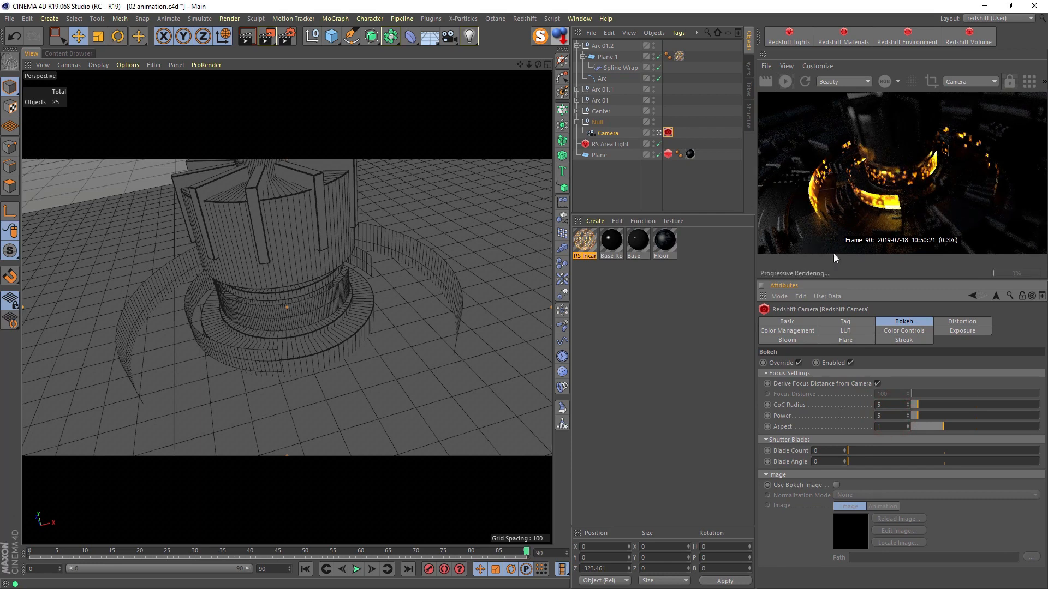
Reduce the bokeh's CoC Radius and Power to 2 each.
type("2")
left_click_drag(891, 416, 859, 417)
type("2")
key("Return")
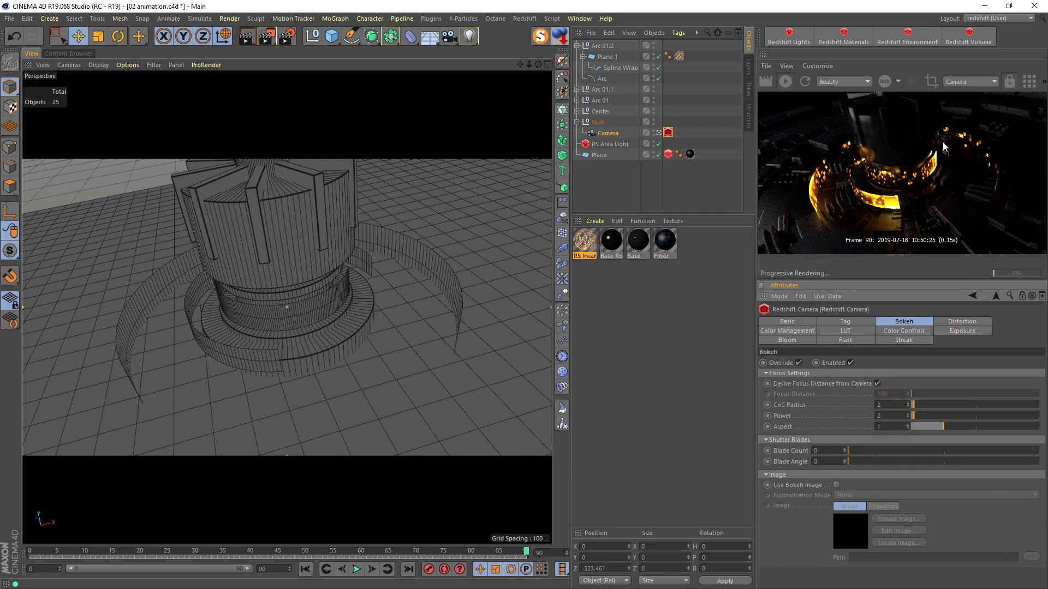
Render the animation to the Picture Viewer and play back the rendered frames.
left_click(273, 42)
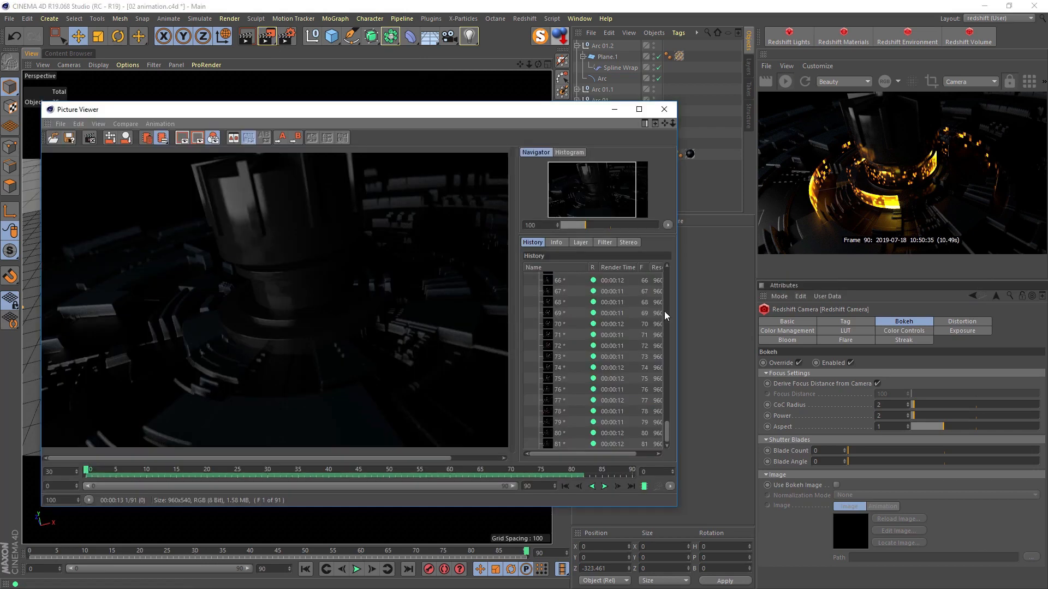
left_click(605, 487)
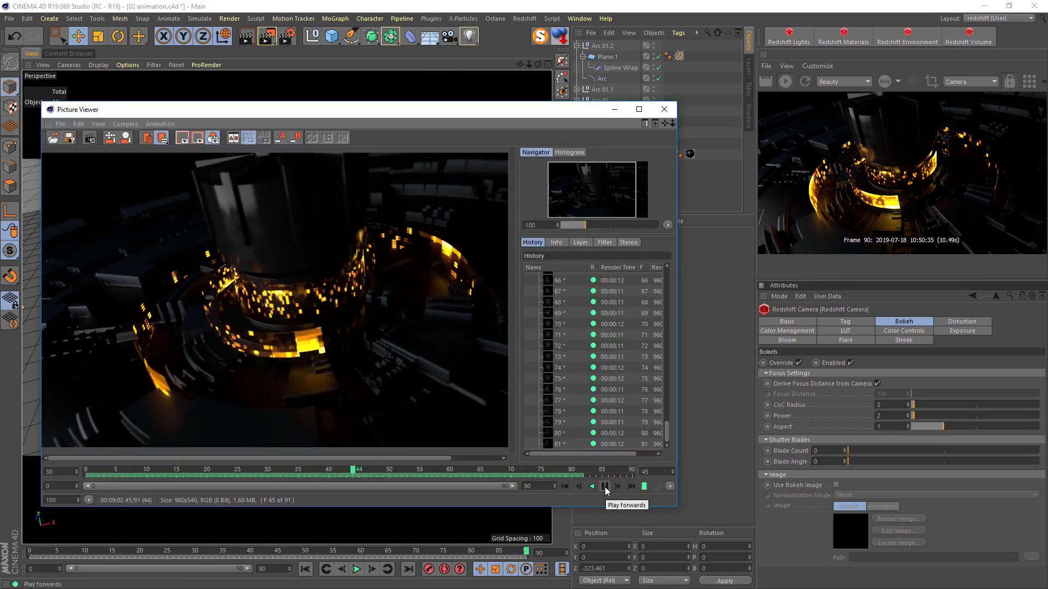
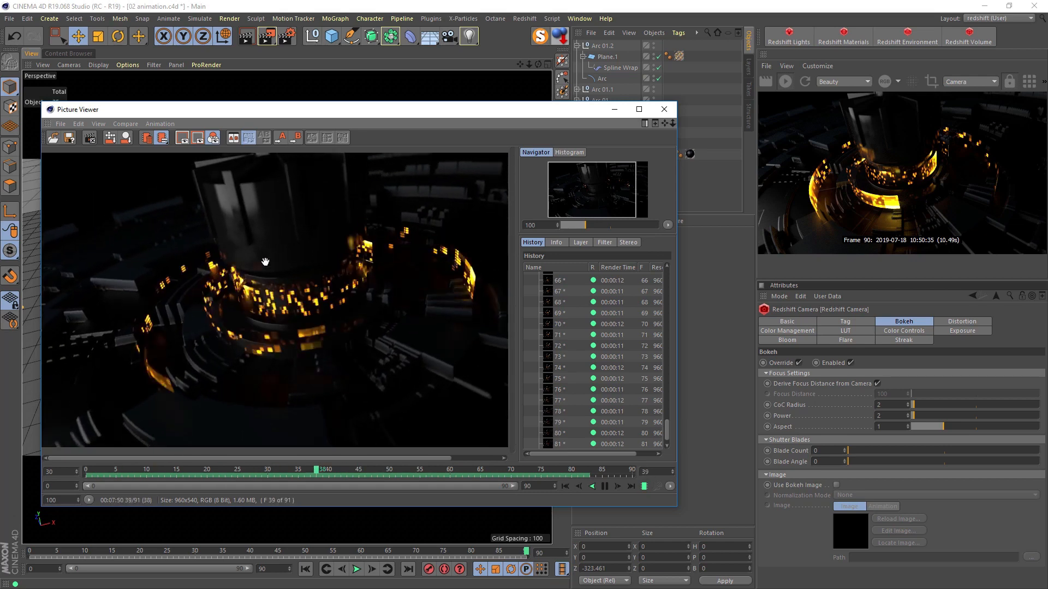
left_click(604, 486)
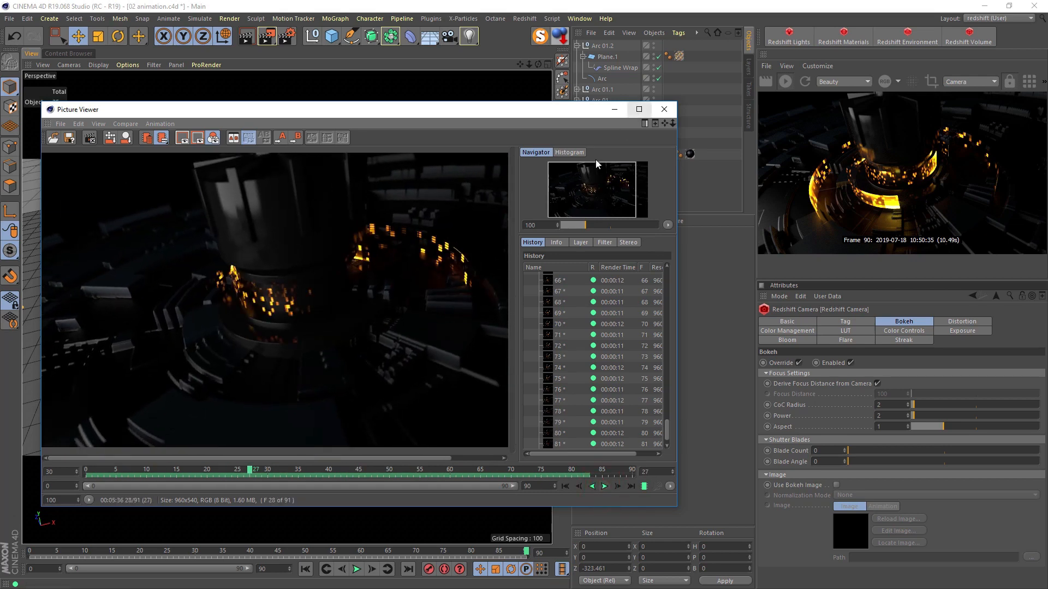
left_click(604, 486)
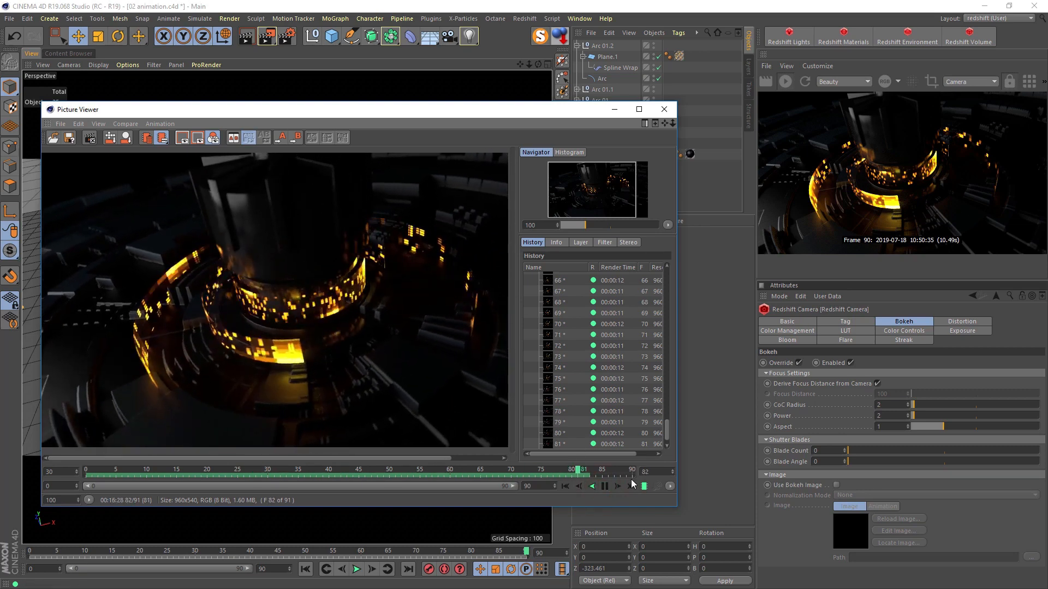
left_click(604, 486)
Close the Picture Viewer with its render stopped and restart the Redshift live preview.
left_click(664, 109)
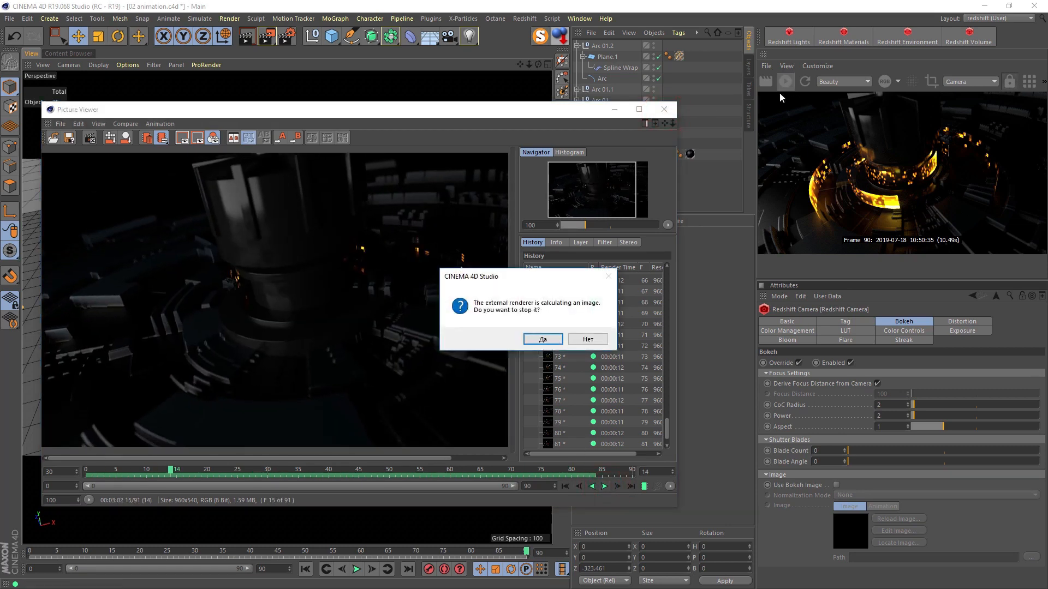
left_click(542, 342)
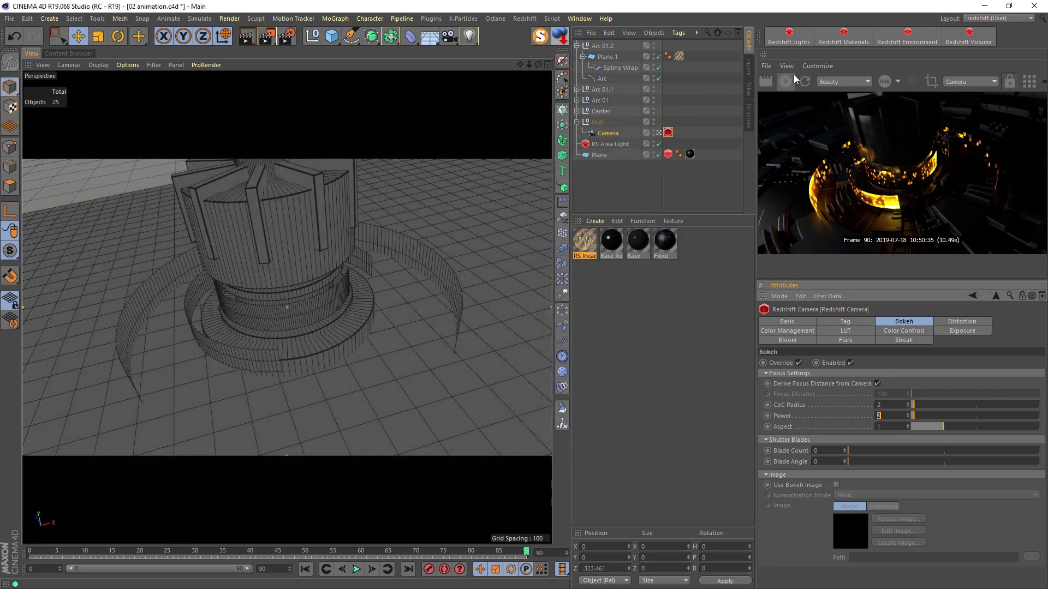
left_click(786, 82)
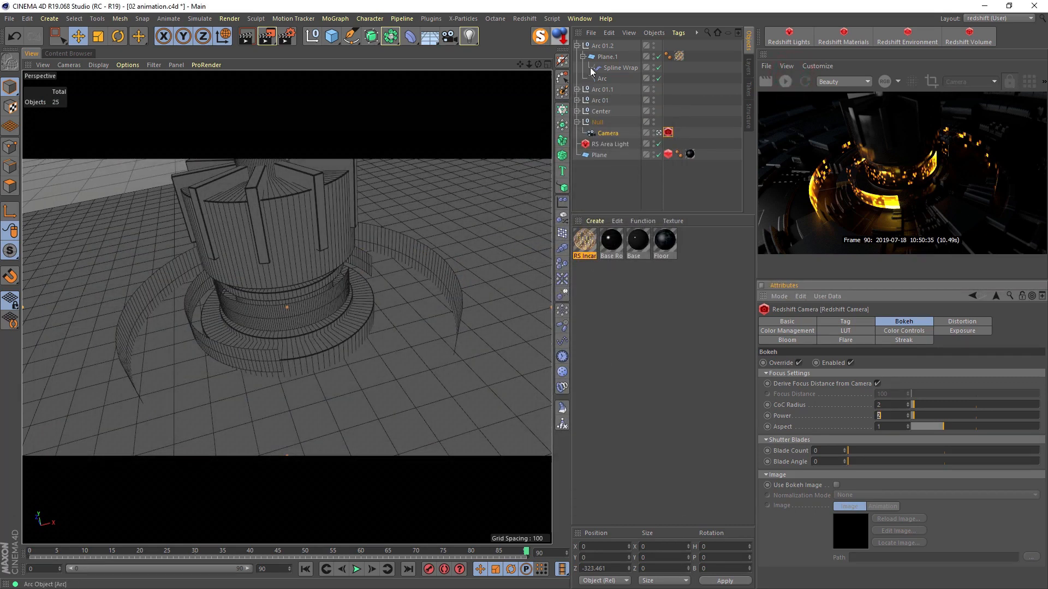
Keyframe the heading rotation of the Arc 01, Arc 01.1 and Arc 01.2 nulls together at frame 90.
left_click(577, 46)
left_click(603, 45)
left_click(602, 57, "ctrl")
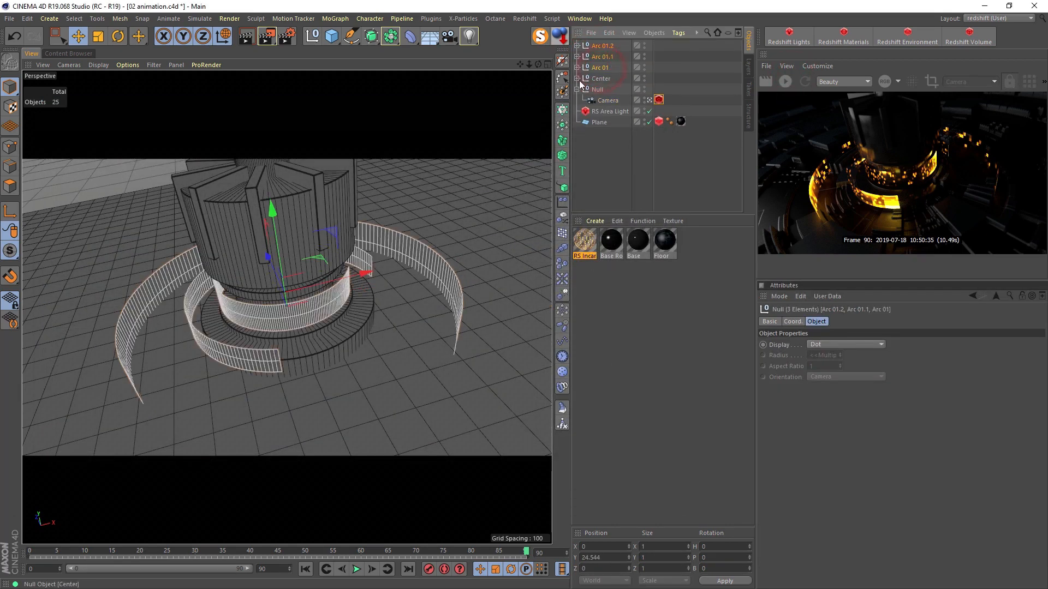
left_click(599, 68, "ctrl")
left_click_drag(327, 552, 532, 558)
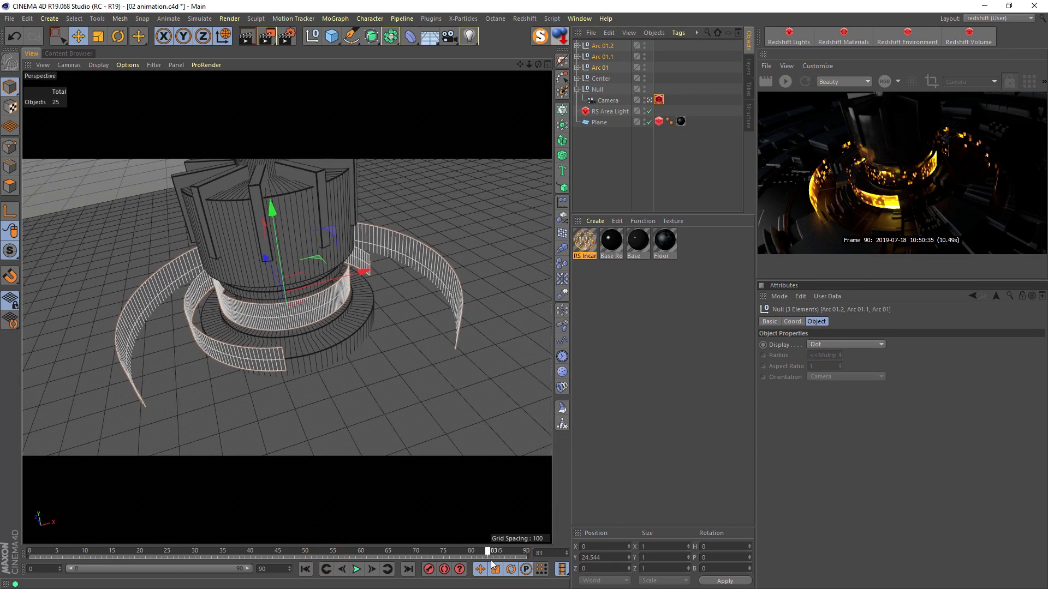
left_click(792, 322)
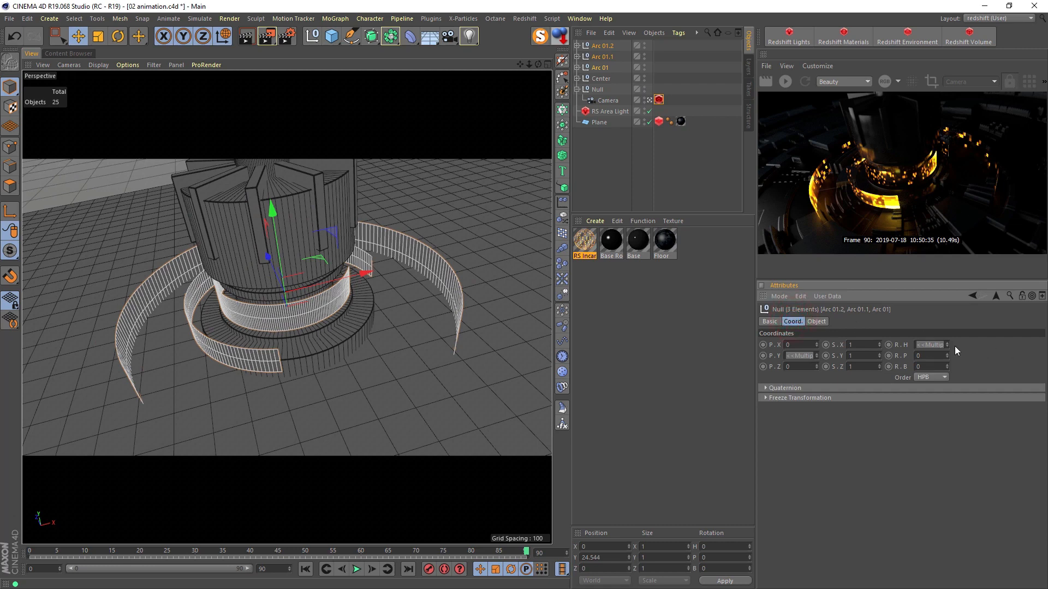
left_click_drag(945, 344, 946, 321)
key("ctrl+z")
left_click(888, 345, "ctrl")
Keyframe starting headings at frame 0 of about -124.5° for Arc 01.2, -133.4° for Arc 01.1 and -14.5° for Arc 01, and preview the motion.
left_click(30, 555)
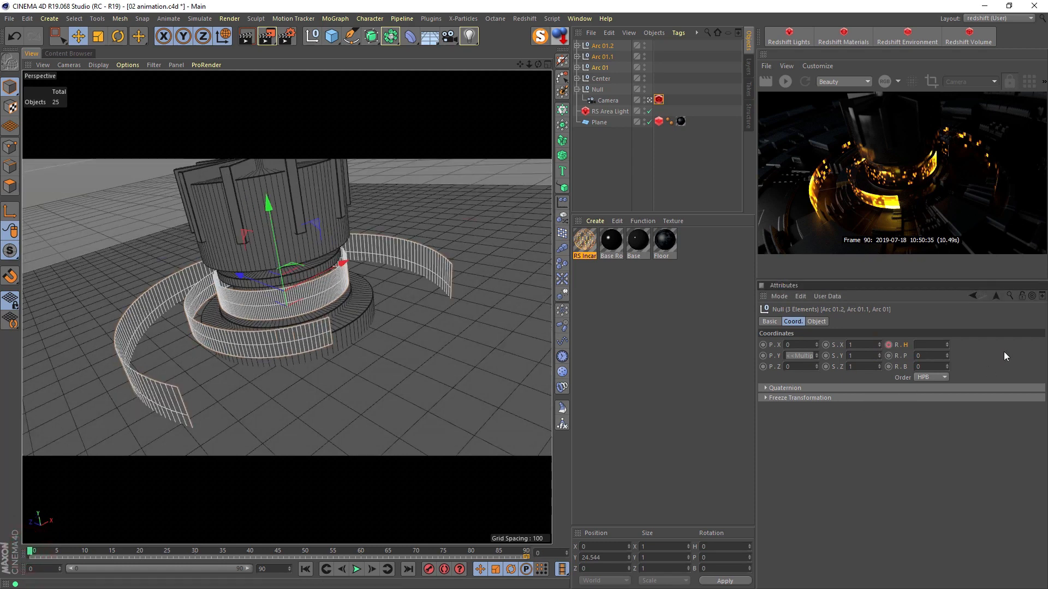
left_click(598, 46)
mouse_move(947, 345)
left_mouse_down()
mouse_move(914, 354)
mouse_move(960, 344)
mouse_move(927, 345)
left_mouse_up()
left_click(603, 57)
left_click(600, 68)
left_click(889, 345)
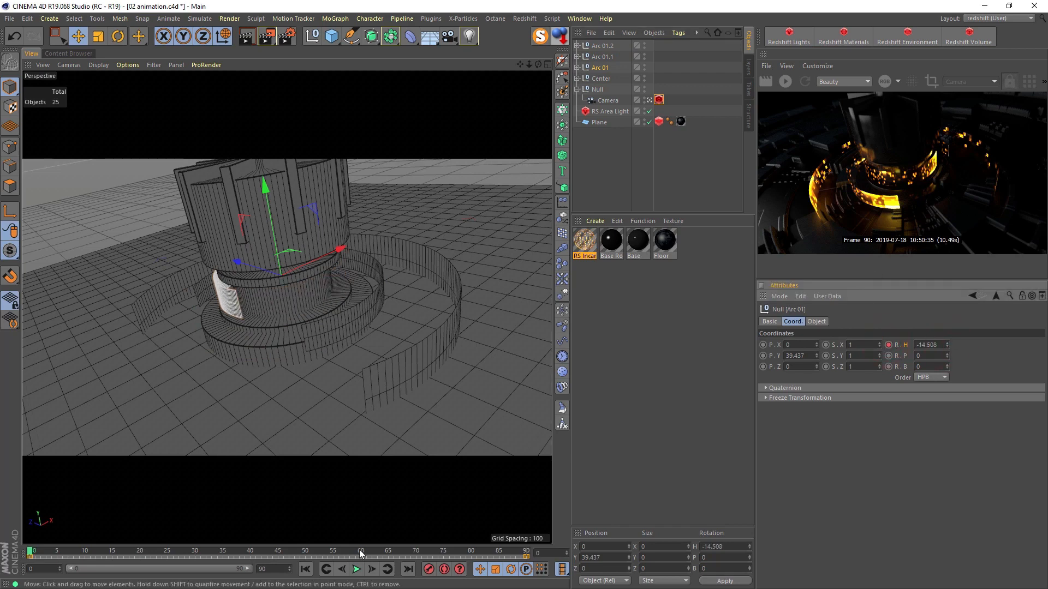
left_click(357, 569)
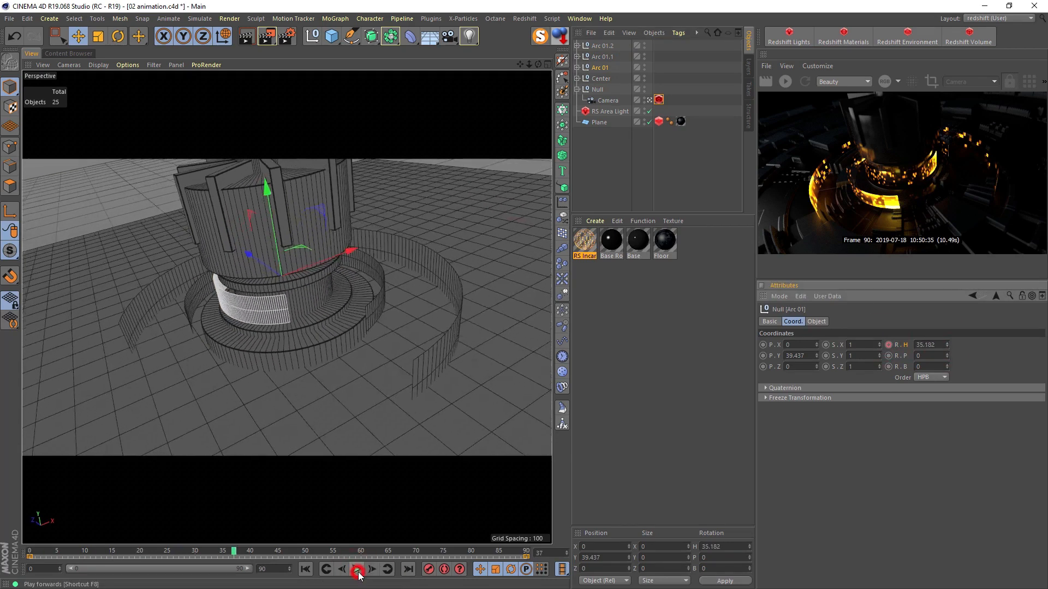
left_click(356, 569)
Show the F-Curve of Arc 01's heading rotation and steepen its first key's tangent to about 13.2 frames and 66.6 in value.
right_click(904, 345)
mouse_move(914, 351)
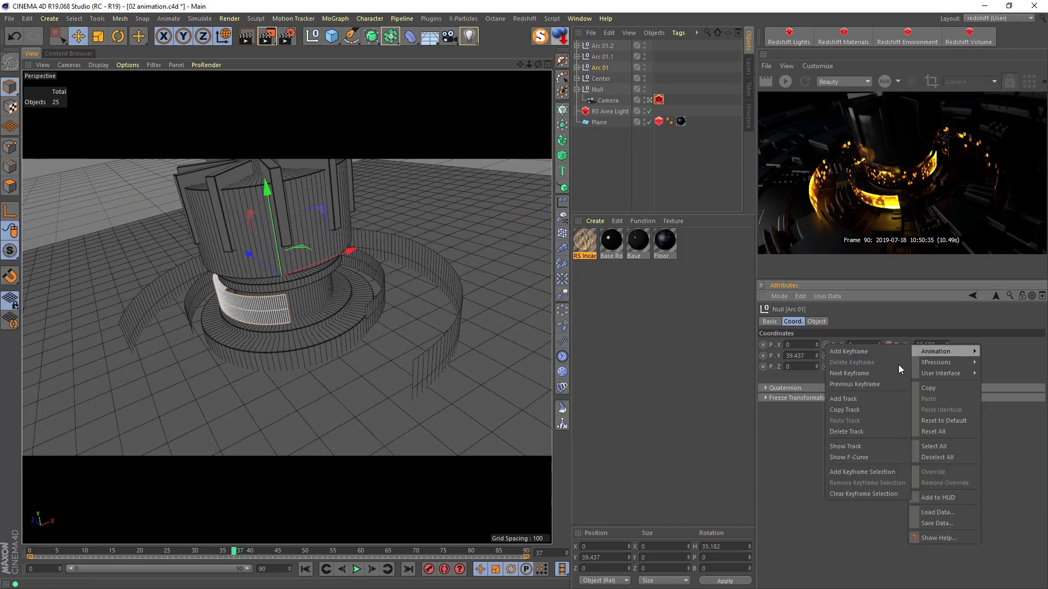
left_click(853, 461)
key("shift+F3")
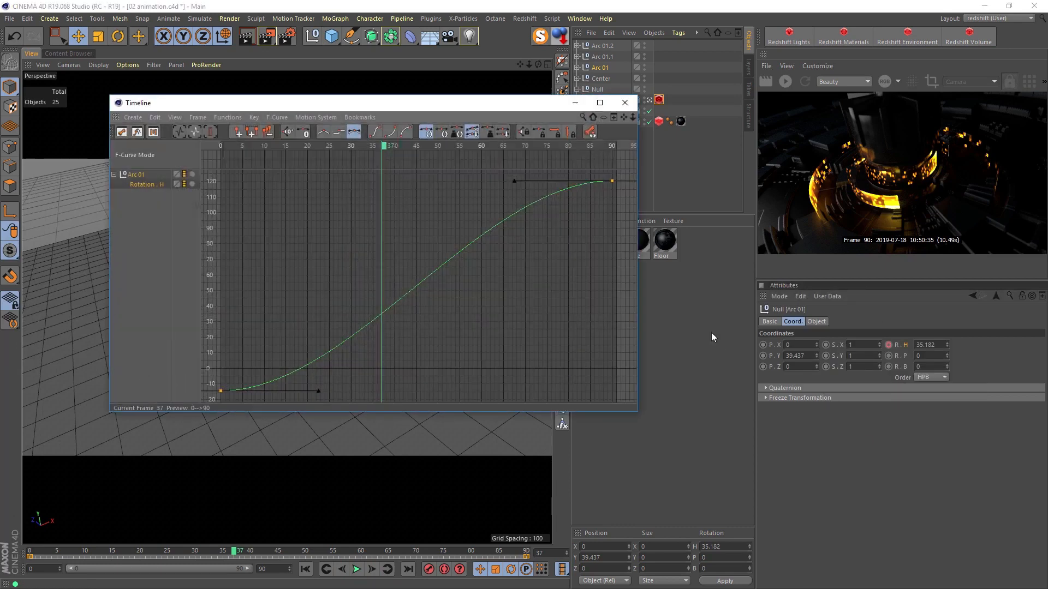
left_click_drag(320, 391, 278, 287)
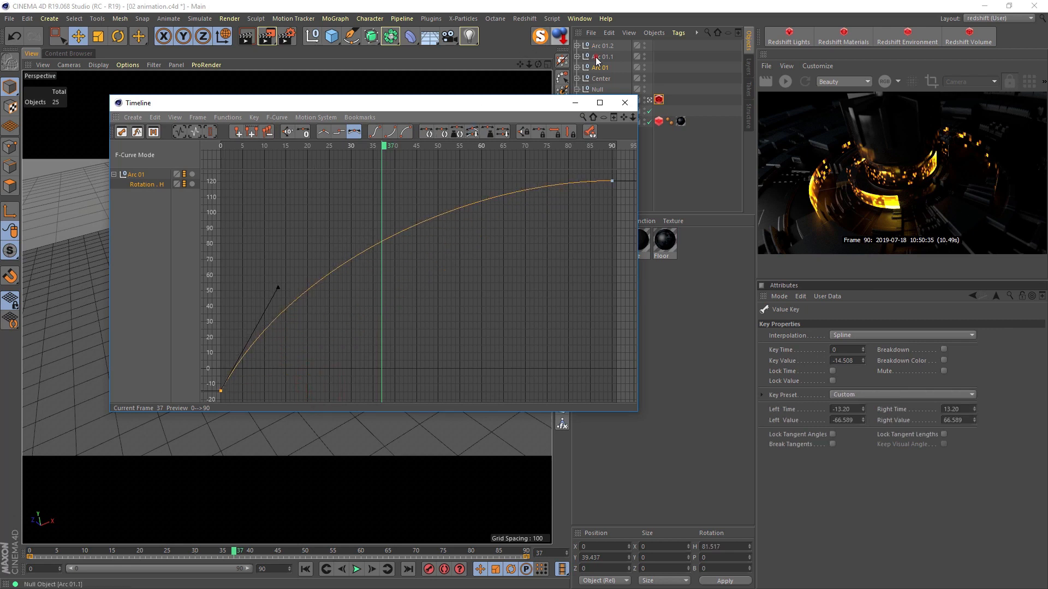
Add Arc 01.1 to the Timeline and steepen its first heading key's tangent to about 15.7 frames and 79.8 in value.
left_click_drag(596, 60, 134, 205)
left_click(114, 194)
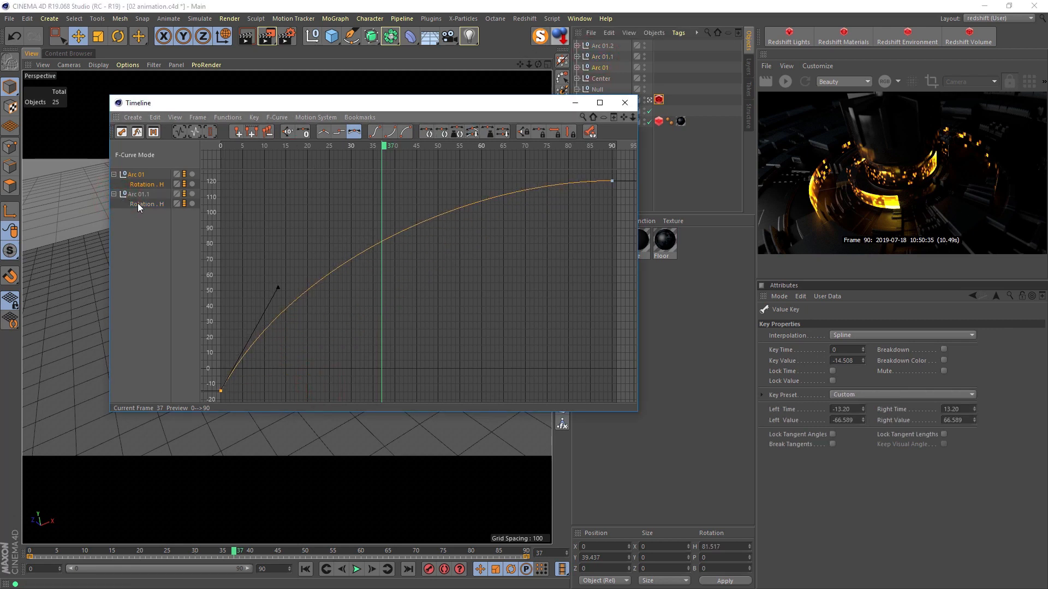
left_click(138, 204)
left_click(180, 132)
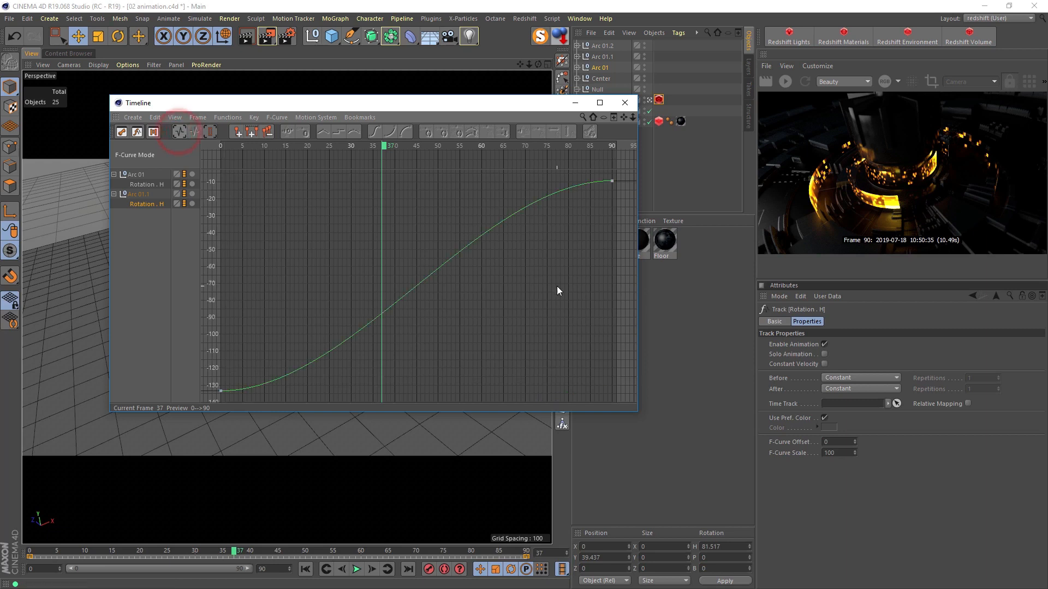
left_click(611, 181)
left_click_drag(302, 316, 203, 401)
left_click_drag(319, 389, 289, 255)
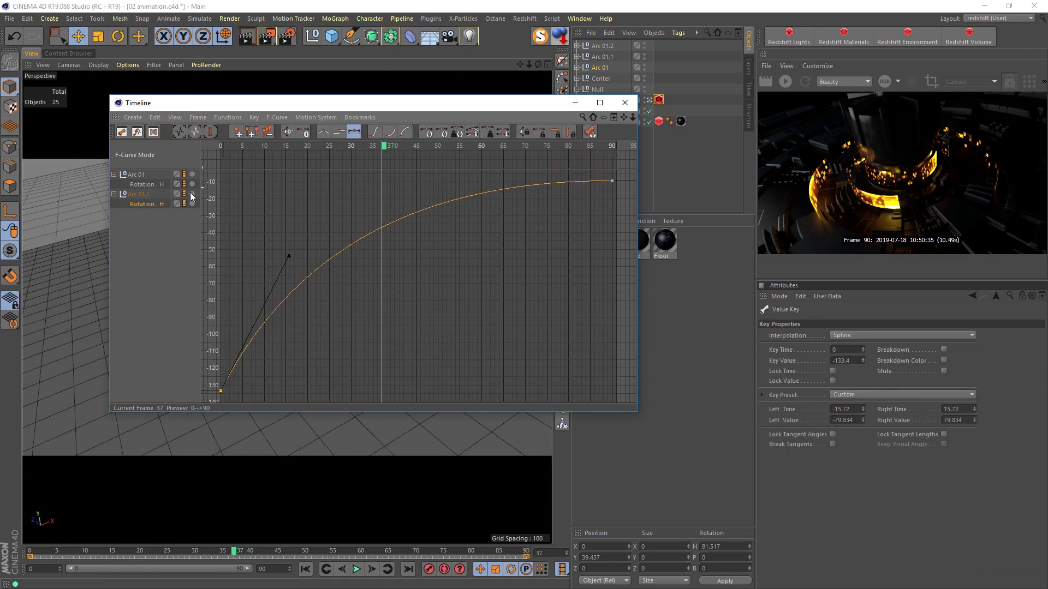
Add Arc 01.2 to the Timeline, steepen its first heading key's tangent to about 16.7 frames and 40.9 in value, and minimize the Timeline.
left_click_drag(600, 47, 142, 257)
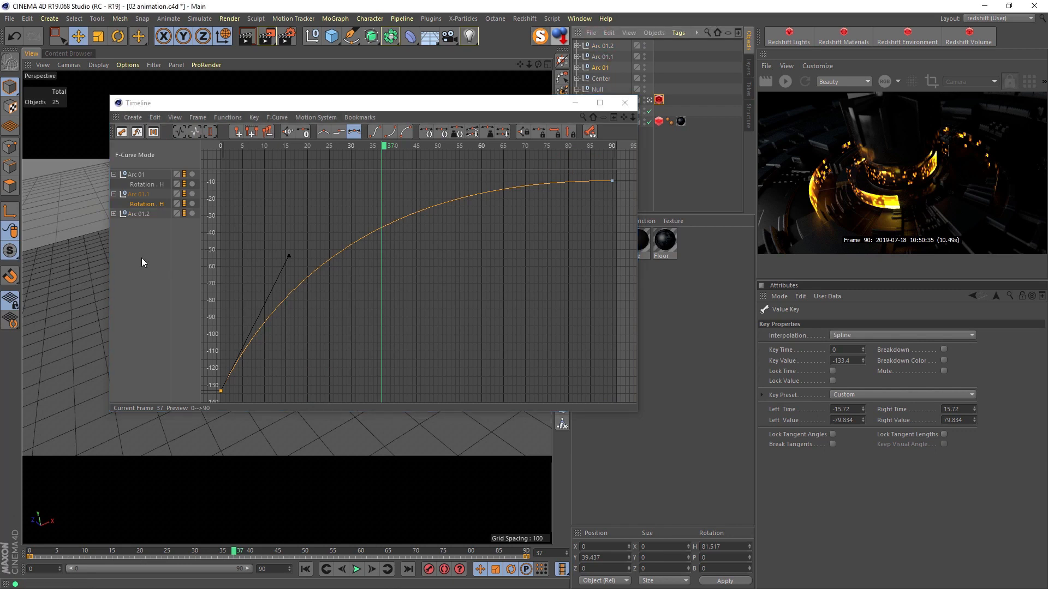
left_click(113, 215)
left_click(142, 228)
left_click_drag(266, 319, 202, 398)
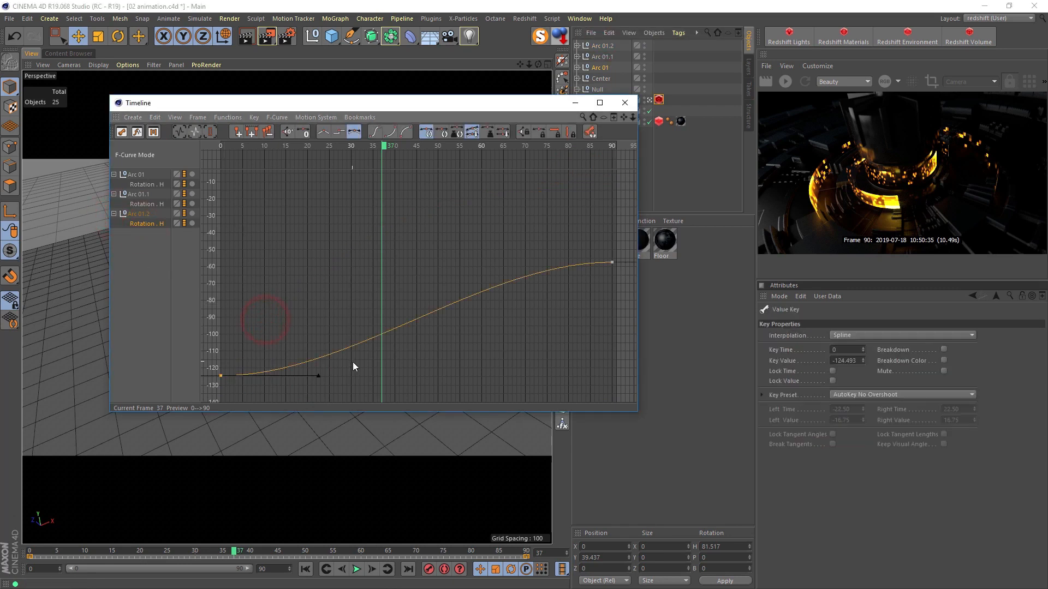
left_click_drag(321, 380, 293, 305)
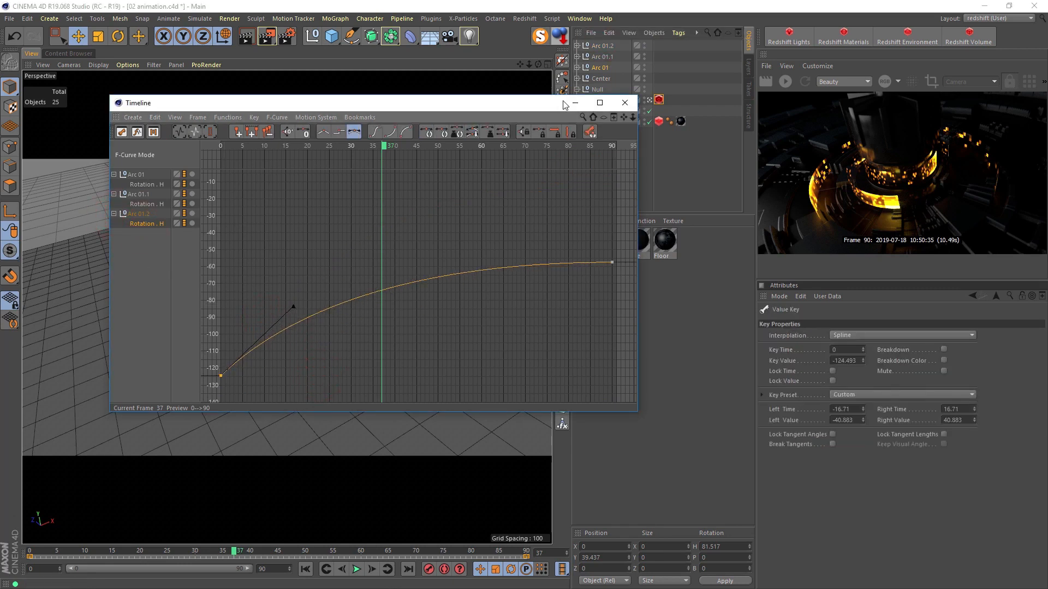
left_click(575, 103)
Play the arc animation from the first frame in the viewport to check the eased rotation.
left_click(305, 569)
left_click(356, 570)
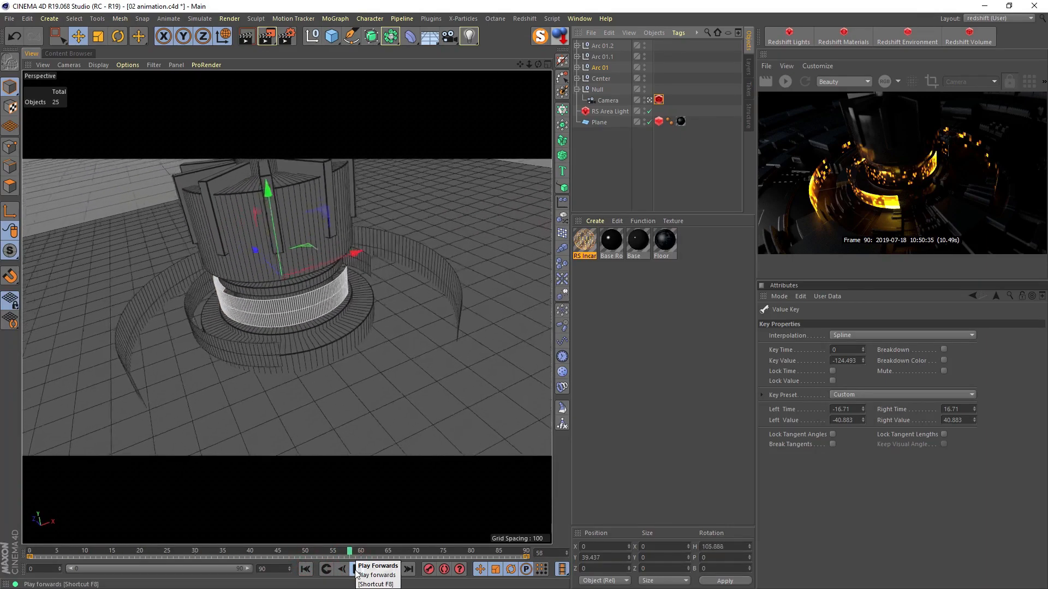
left_click(355, 570)
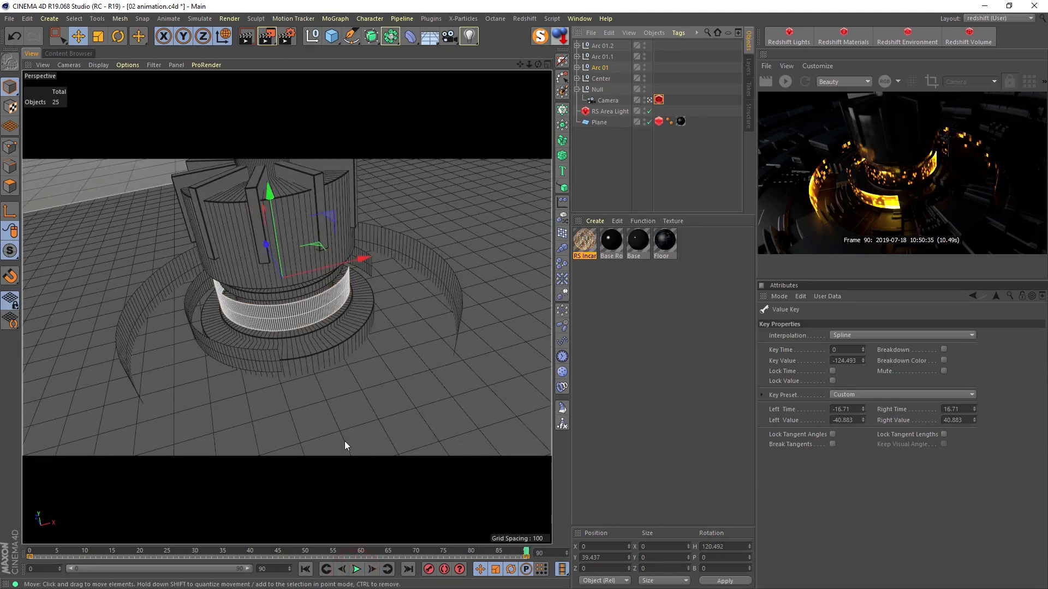
left_click(310, 569)
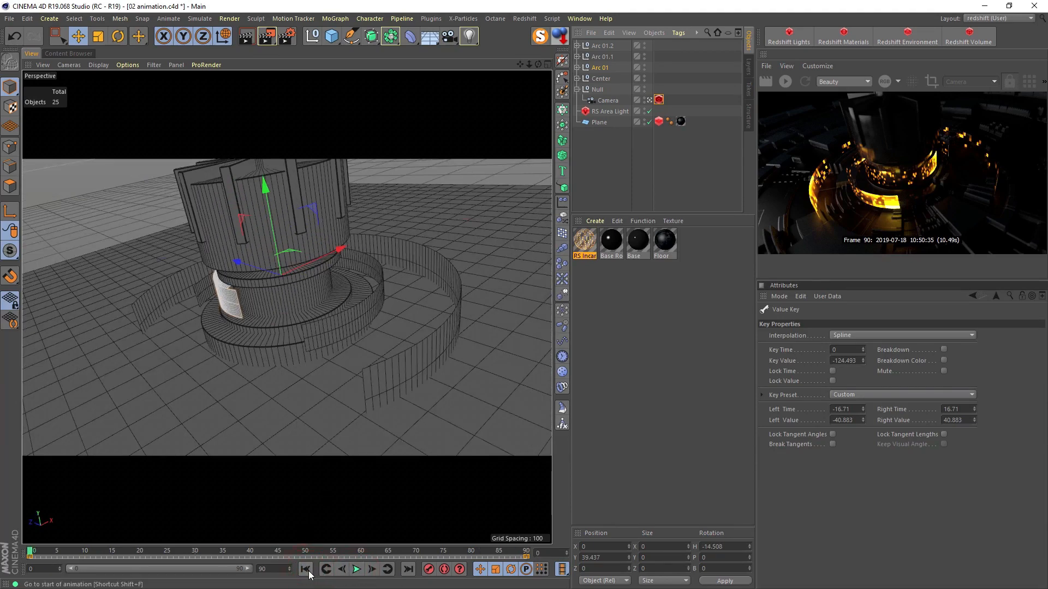
left_click(356, 570)
left_click(355, 569)
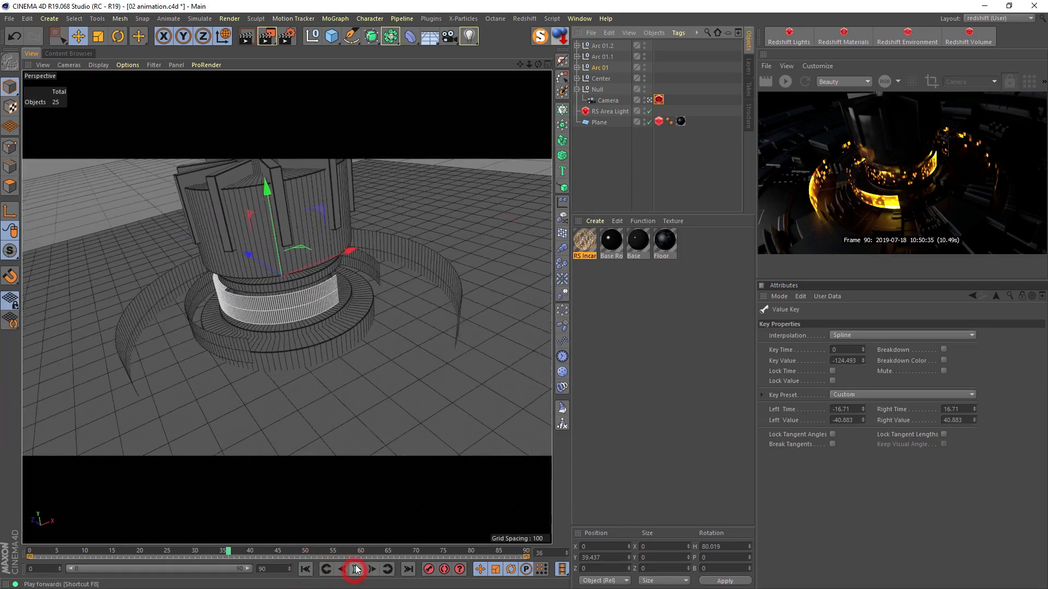
Render the animation to the Picture Viewer and play back the rendered frames from the start.
left_click(266, 44)
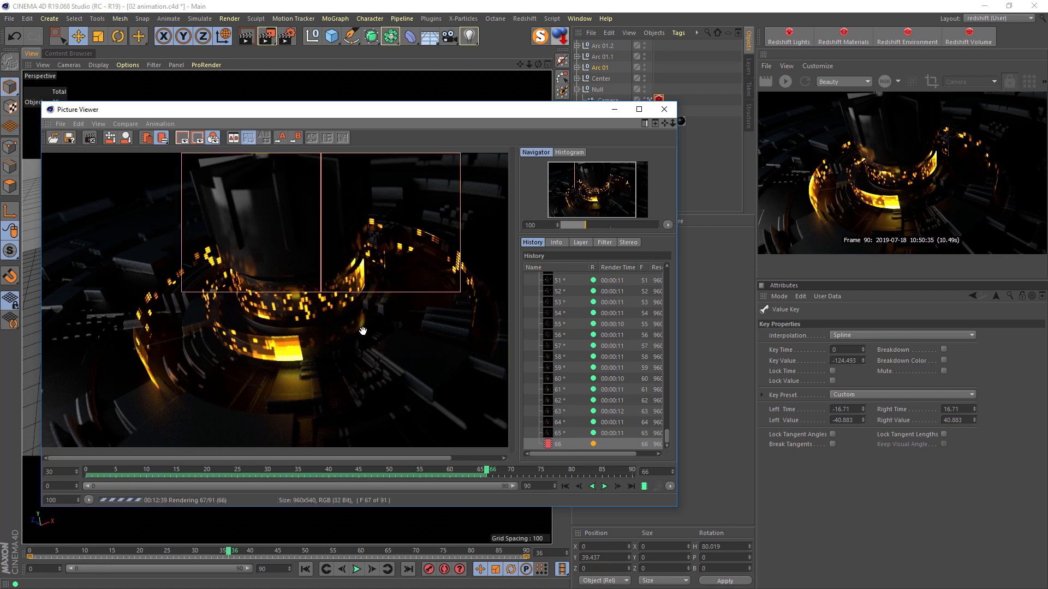
left_click(565, 487)
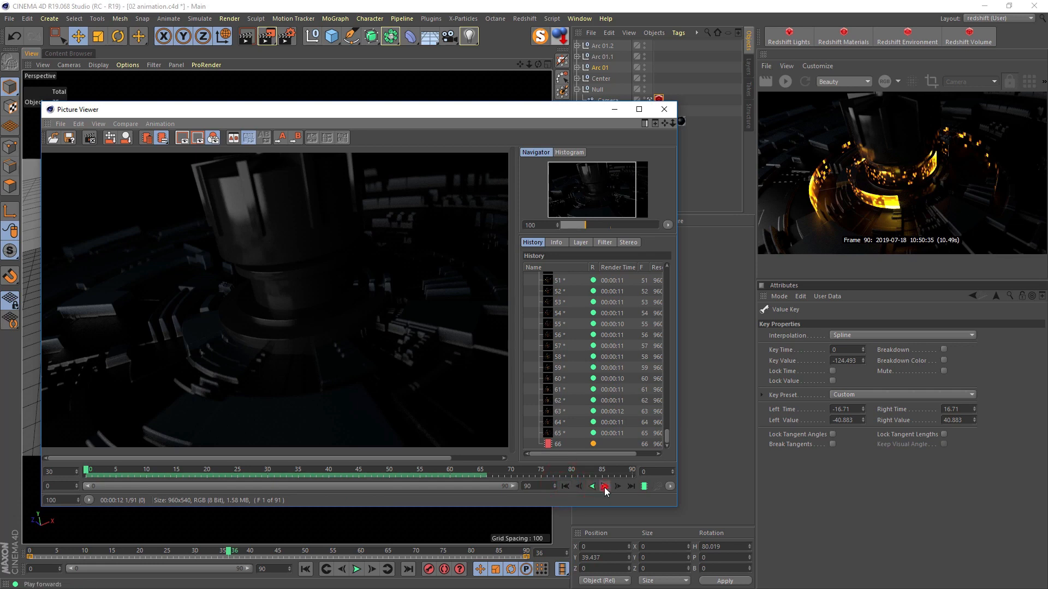
left_click(604, 486)
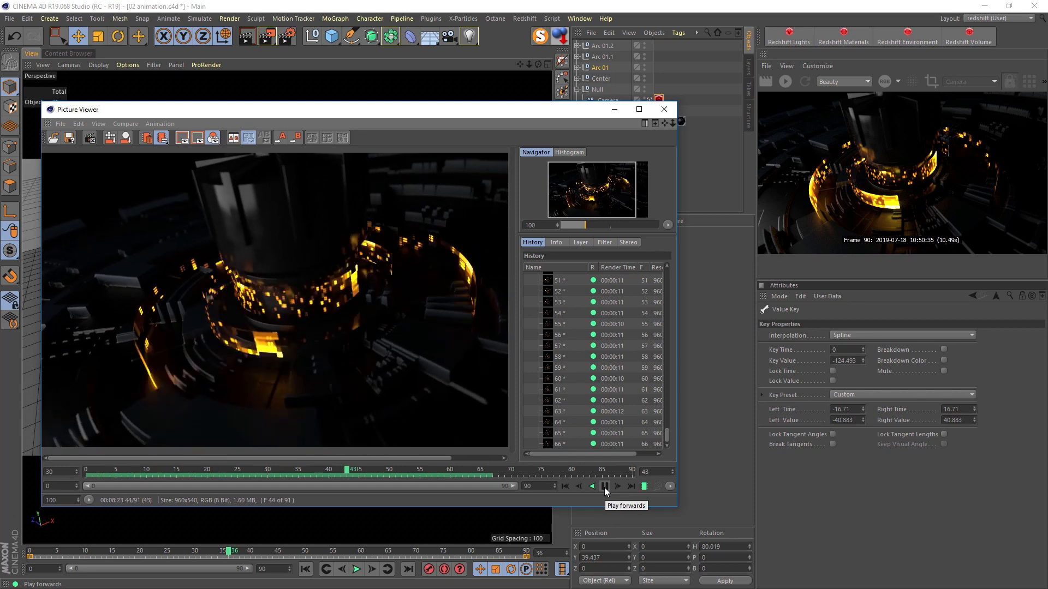
left_click(604, 486)
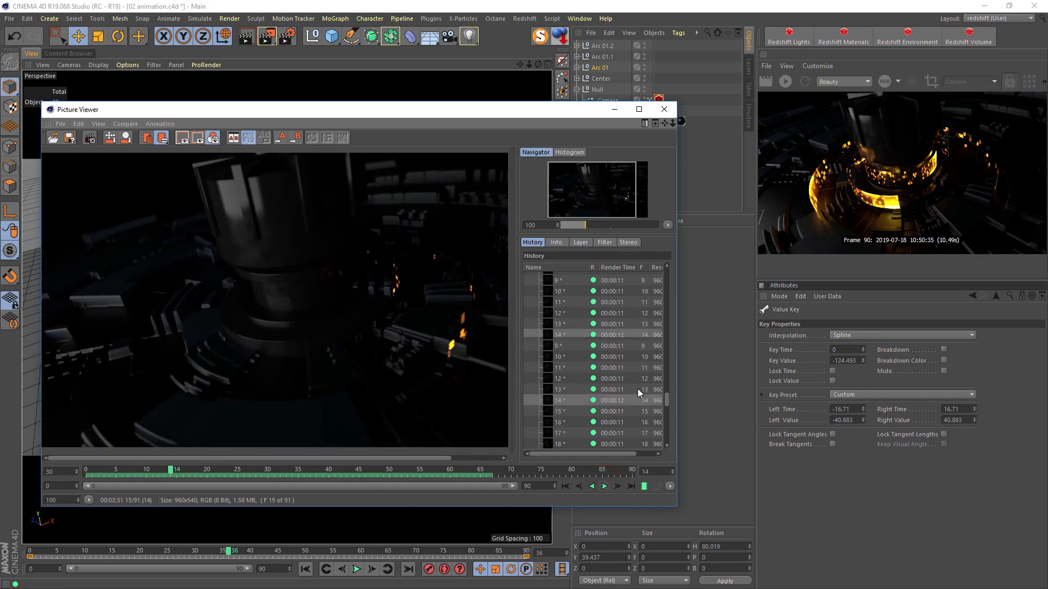
Select a frame of the previous 02 animation render in the history and play that version for comparison.
scroll(638, 389, "up", 5)
left_click(590, 337)
left_click(603, 486)
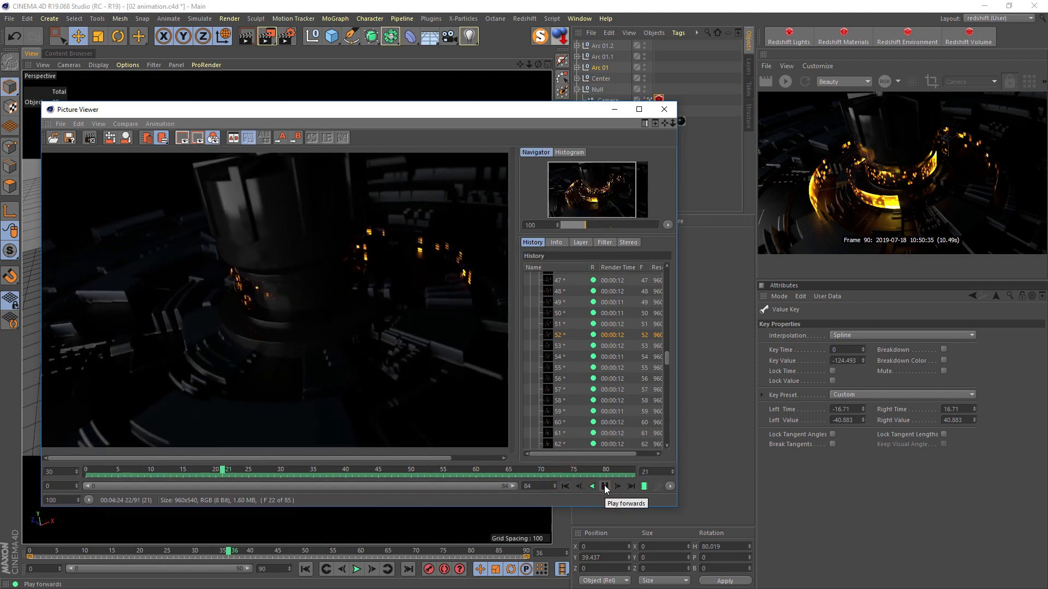
left_click(604, 486)
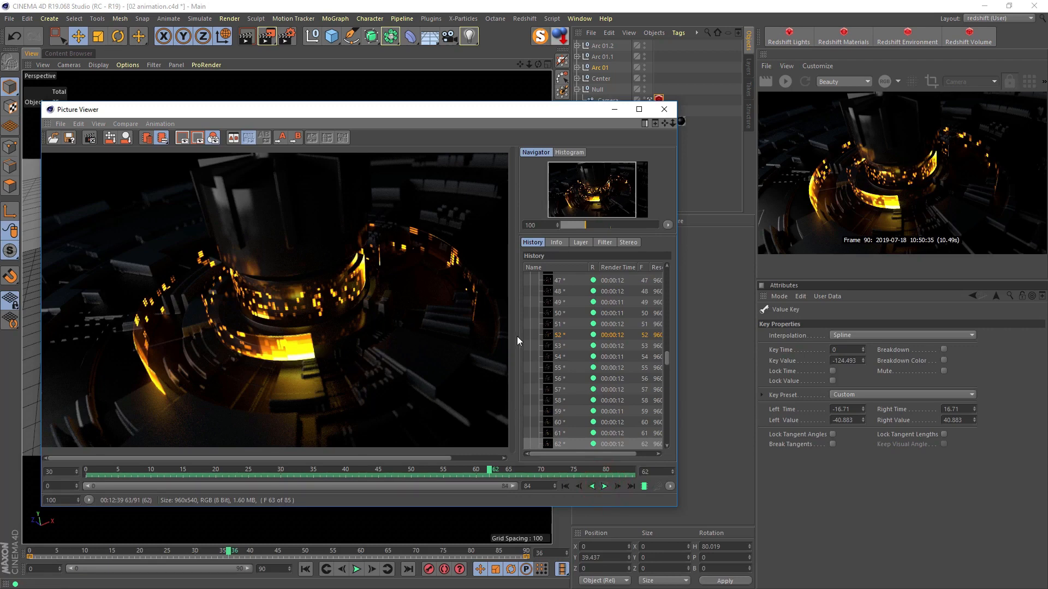
Collapse the render sets in the history and play back the latest 02 animation render.
left_click_drag(666, 356, 669, 284)
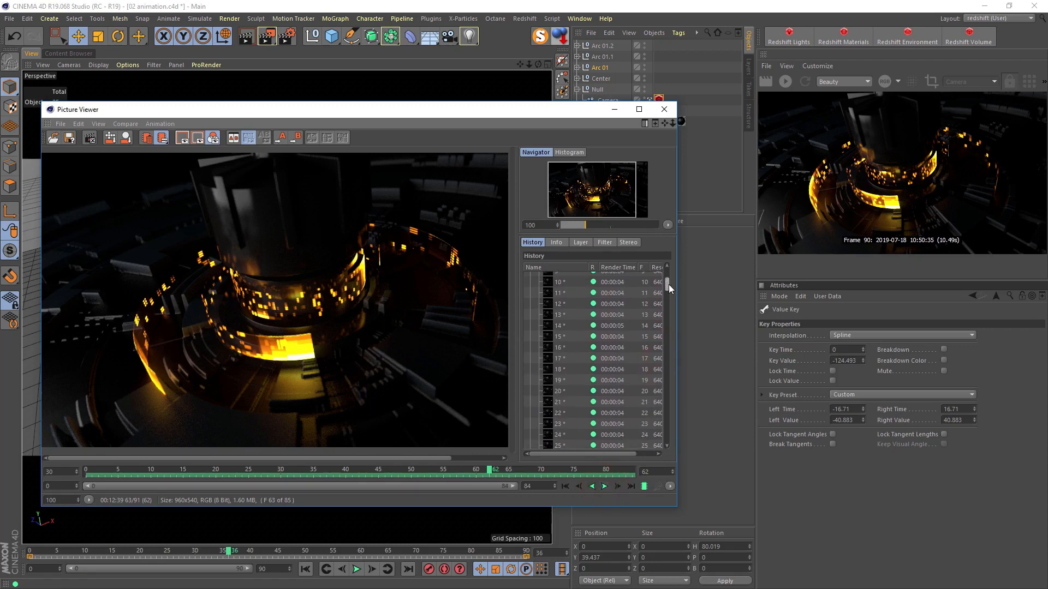
left_click(533, 279)
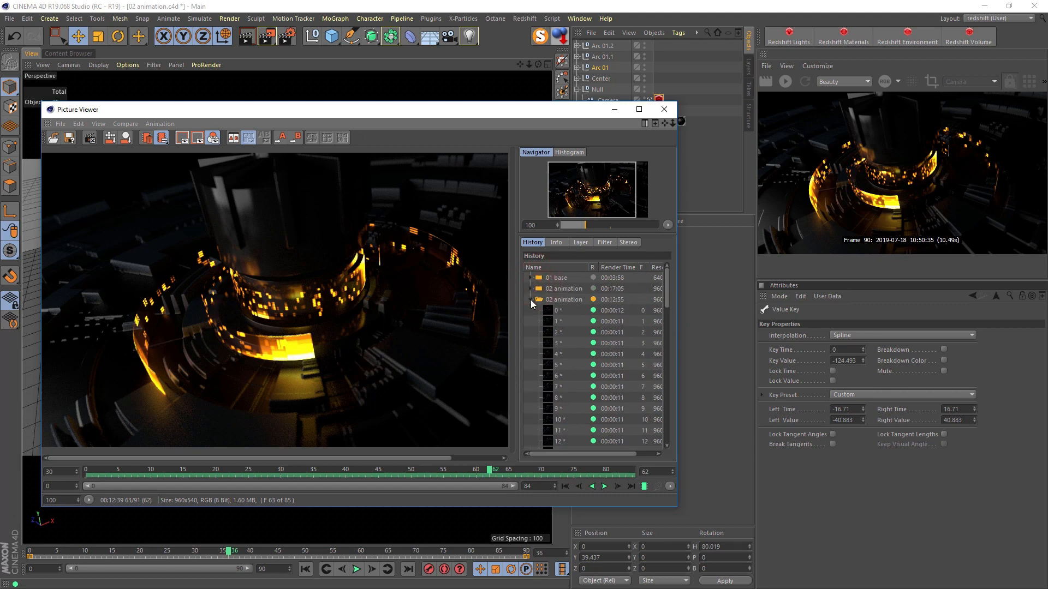
left_click(530, 299)
left_click(555, 300)
left_click(604, 486)
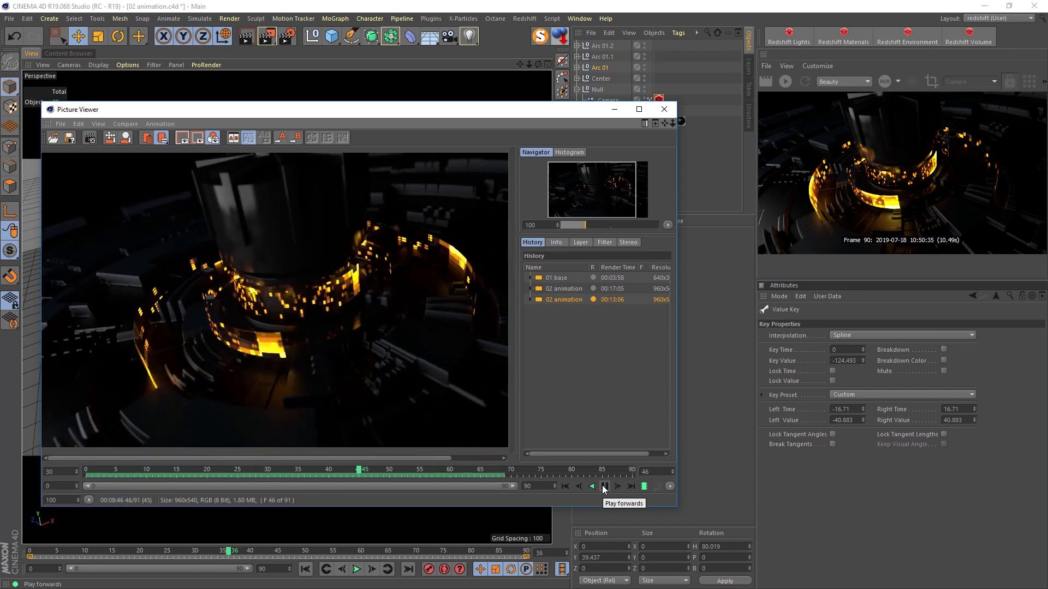
left_click(606, 486)
left_click(607, 486)
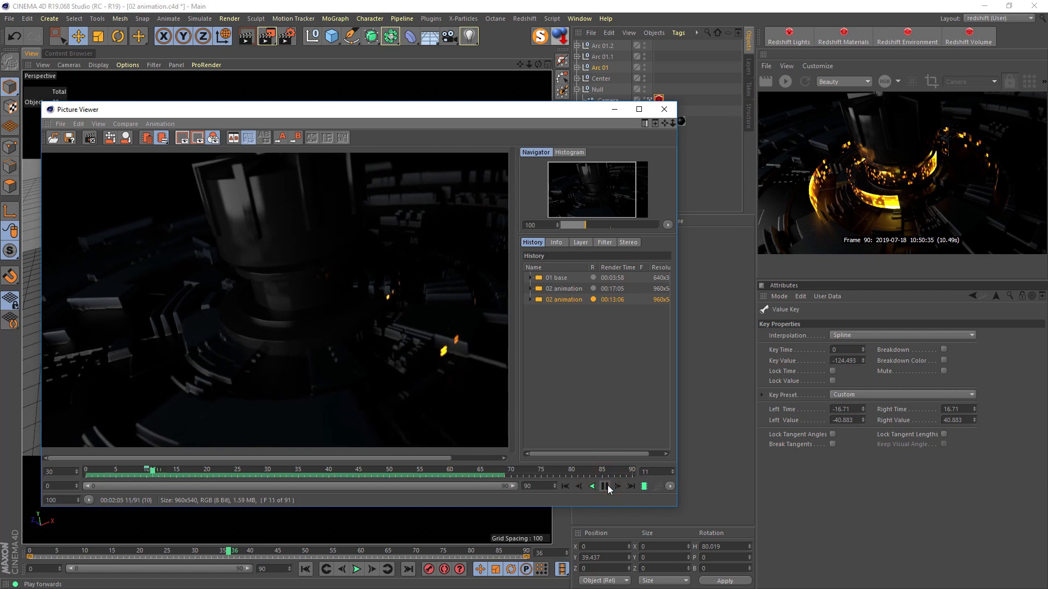
left_click(607, 486)
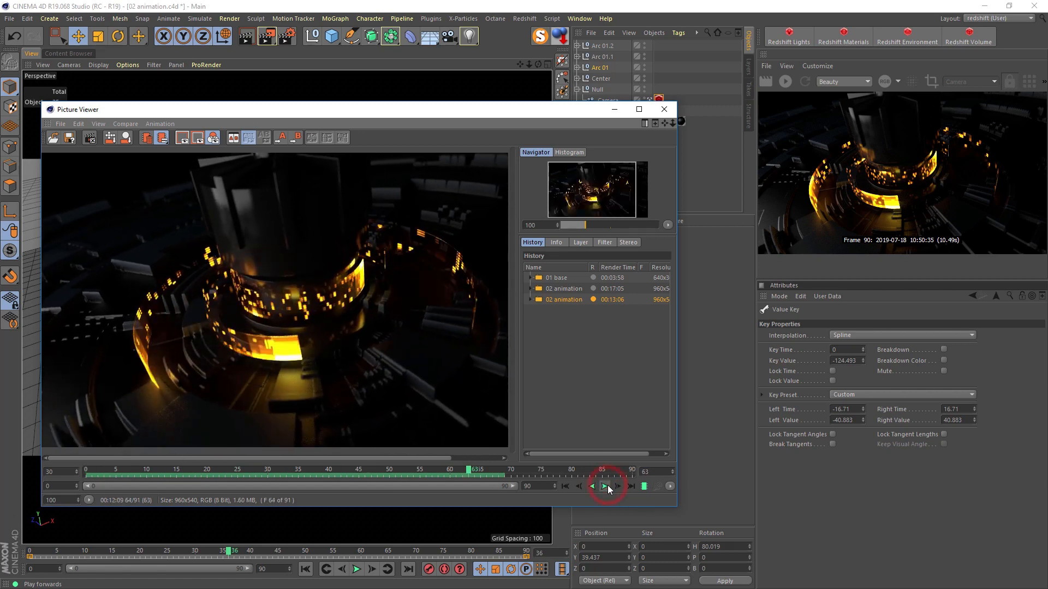